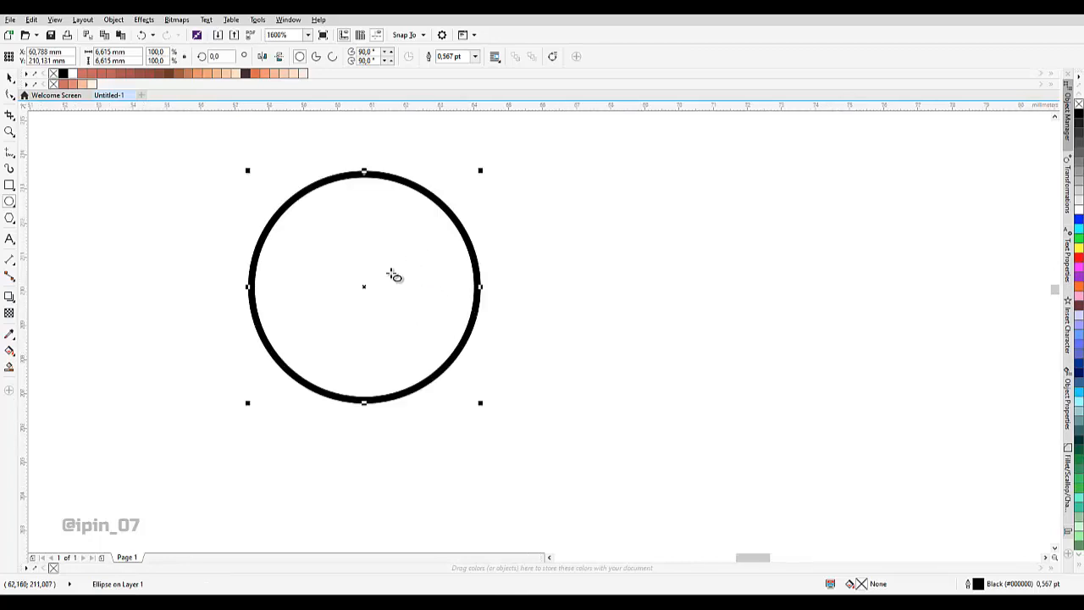
Draw a pupil circle about 1.4 mm in diameter inside the large circle, right of its centre.
left_click_drag(391, 263, 423, 310)
key("space")
left_click_drag(450, 274, 464, 311)
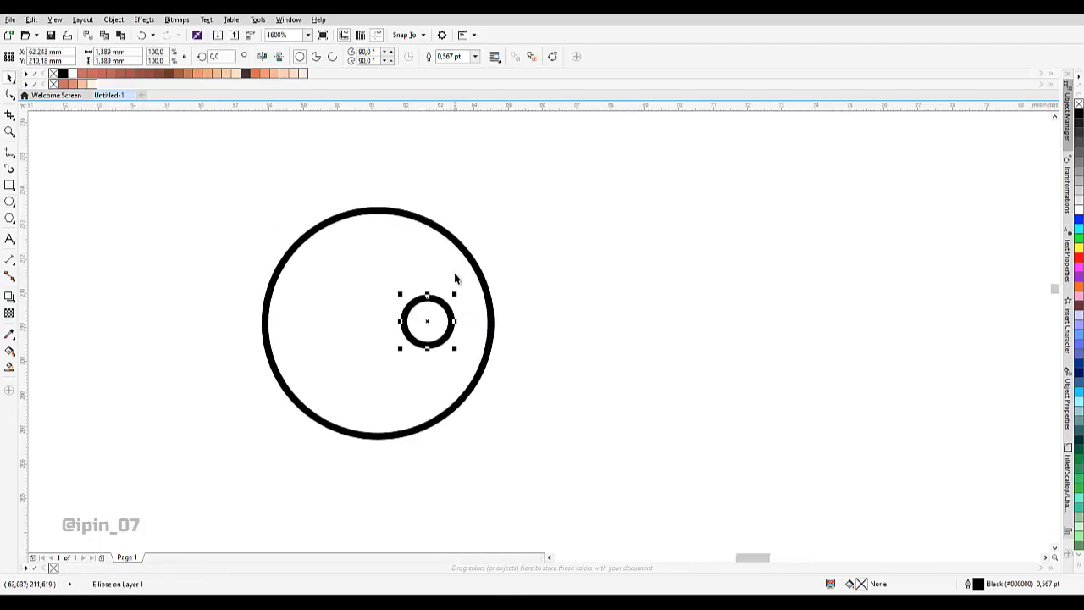
Scale both circles down together to 48.5%, making the outer circle about 3.2 mm in diameter.
key("ctrl+a")
left_click_drag(498, 207, 437, 267)
scroll(415, 325, "down", 3)
left_click(437, 325)
scroll(408, 328, "up", 5)
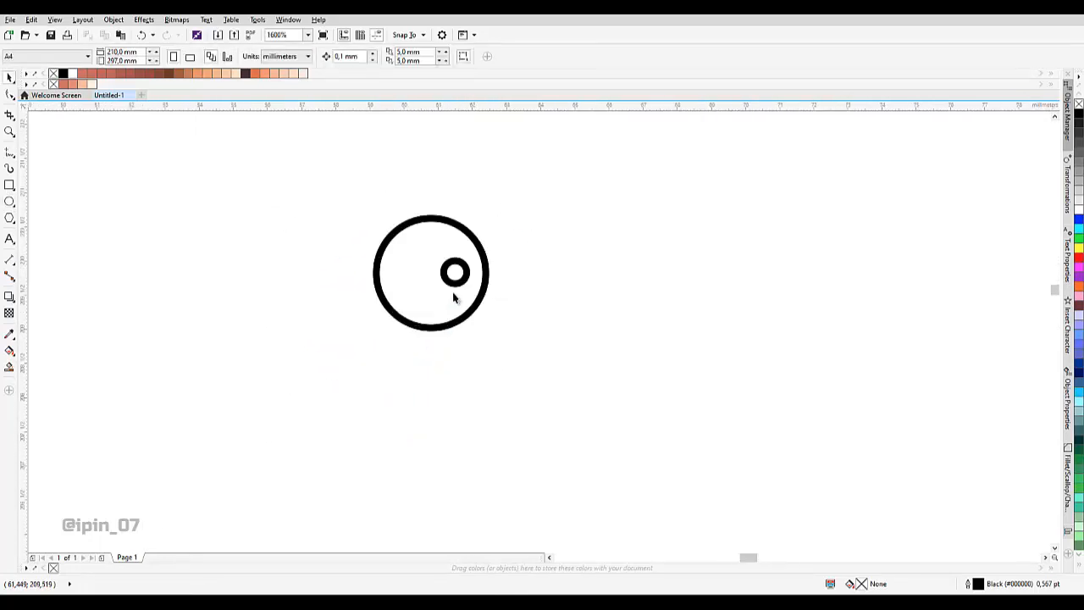
Fill the small pupil circle inside the eye with solid black.
scroll(408, 283, "down", 1)
left_click(412, 252)
left_click_drag(460, 221, 454, 198)
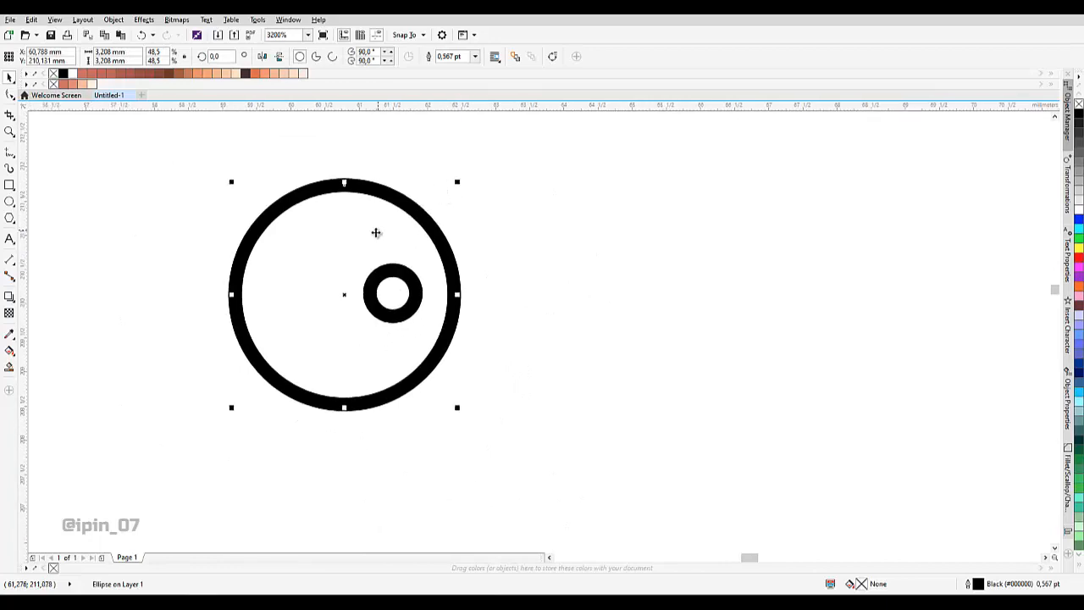
left_click(406, 295, "shift")
left_click_drag(531, 241, 558, 252)
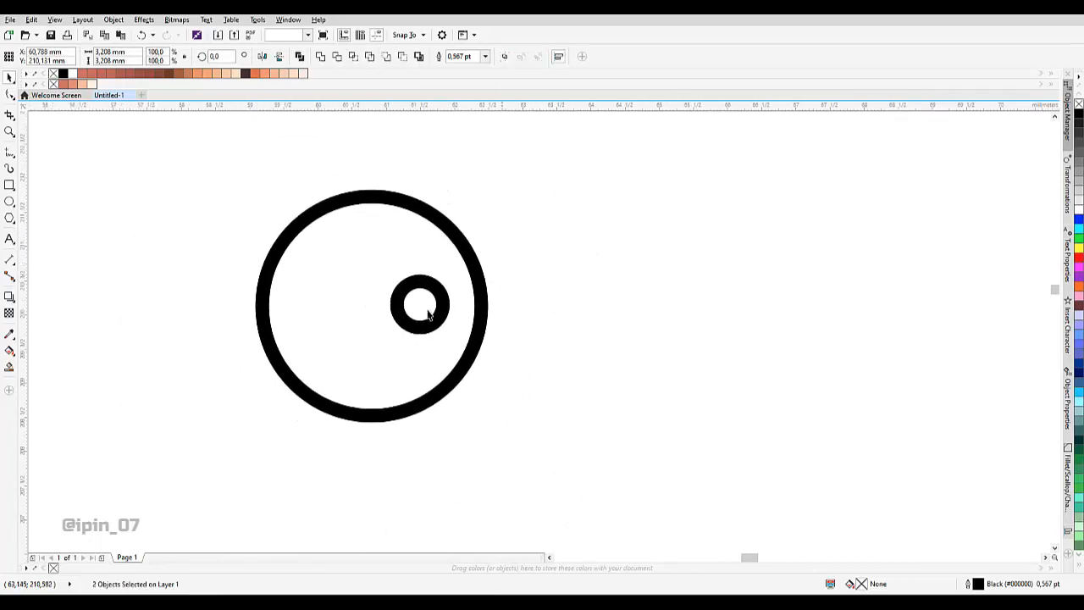
left_click(427, 311)
left_click(542, 232)
scroll(428, 313, "up", 1)
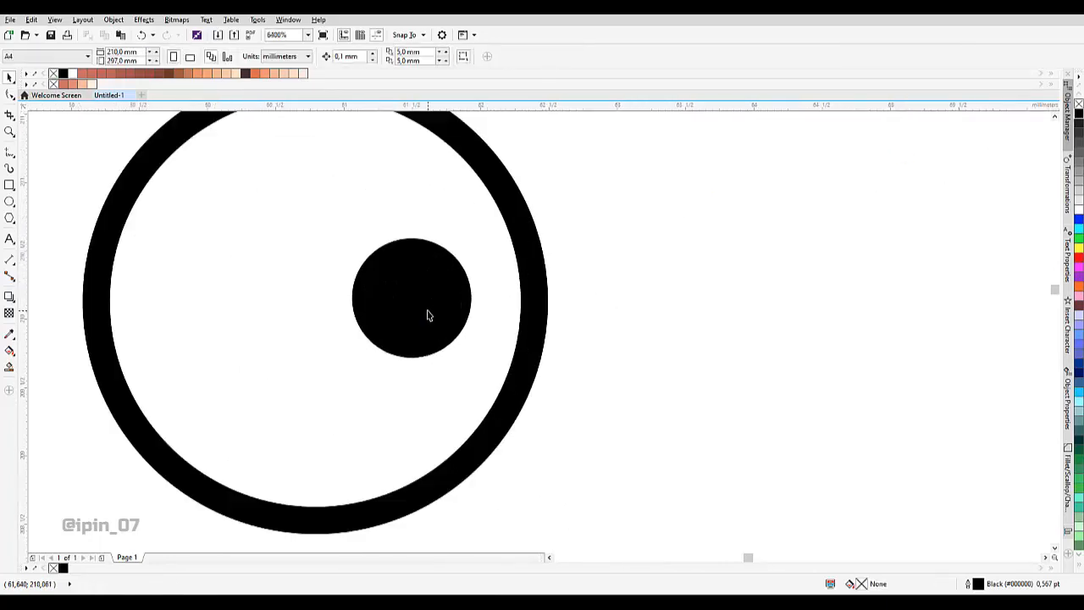
Create one horizontally mirrored copy of the eye circle and pupil at 100% scale, placed against the eye's right side.
left_click(429, 314)
scroll(402, 285, "down", 2)
left_click(401, 260, "shift")
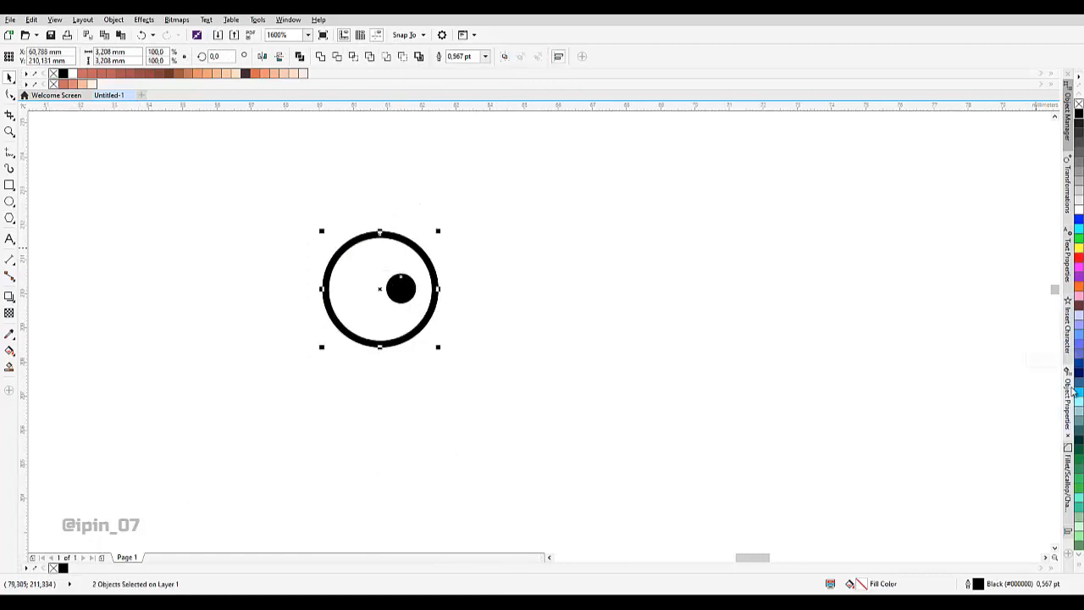
left_click(1068, 187)
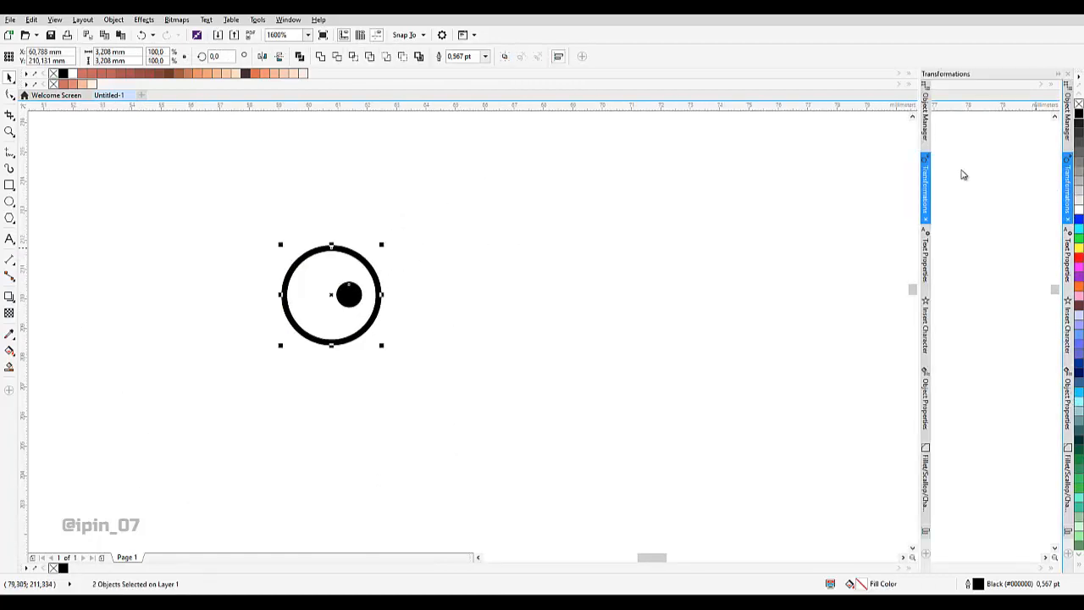
left_click(981, 92)
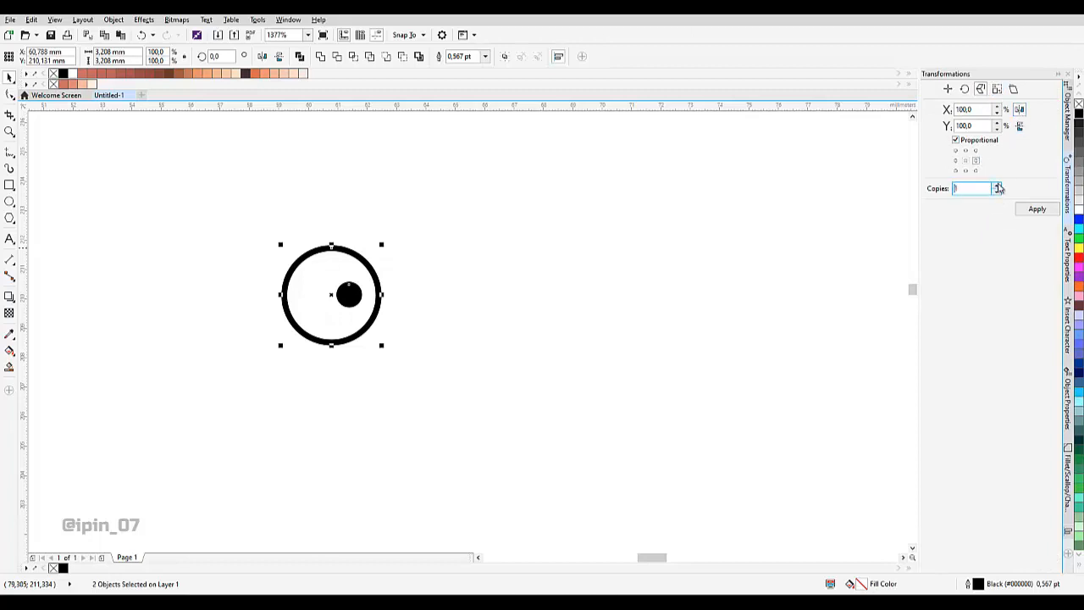
middle_click(606, 205)
scroll(631, 199, "down", 2)
left_click(598, 205)
scroll(561, 200, "up", 2)
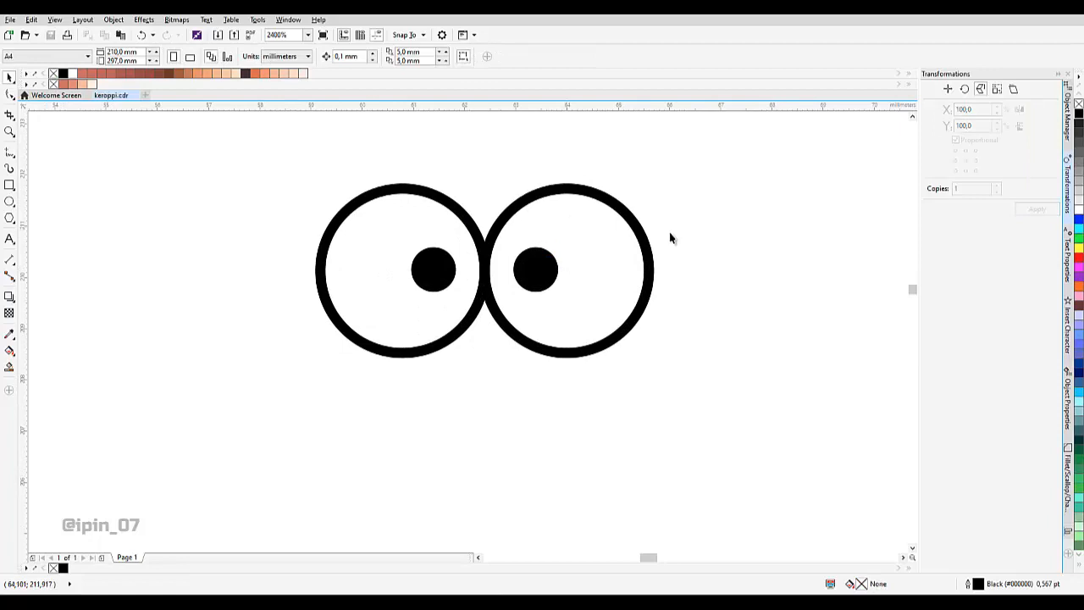
Draw a rectangle about 5.8 by 4.7 mm over the lower part of the eyes and shift it slightly left.
middle_click(728, 193)
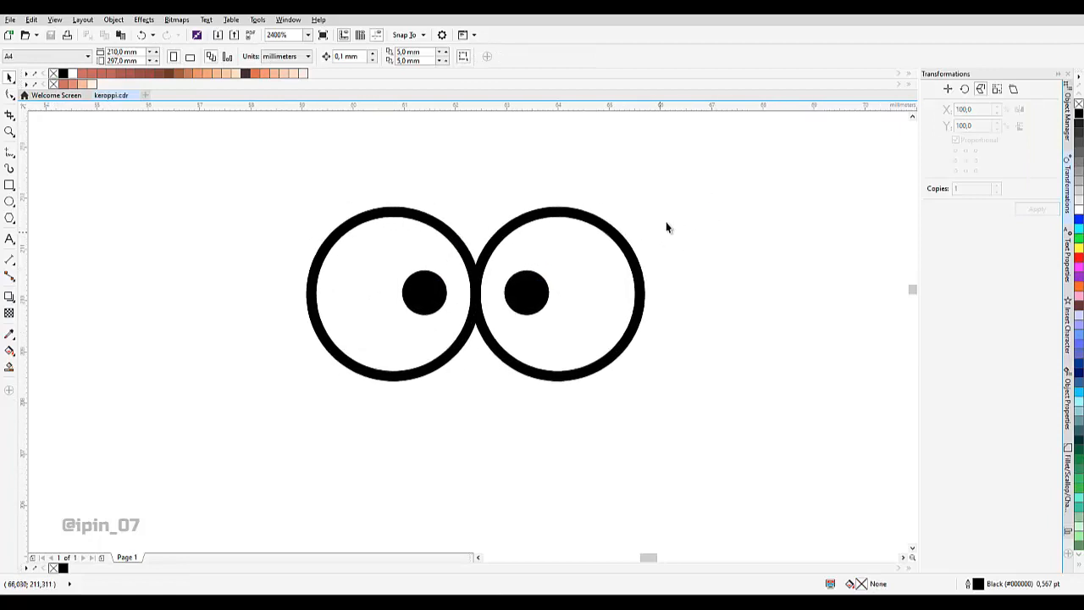
left_click_drag(558, 241, 465, 226)
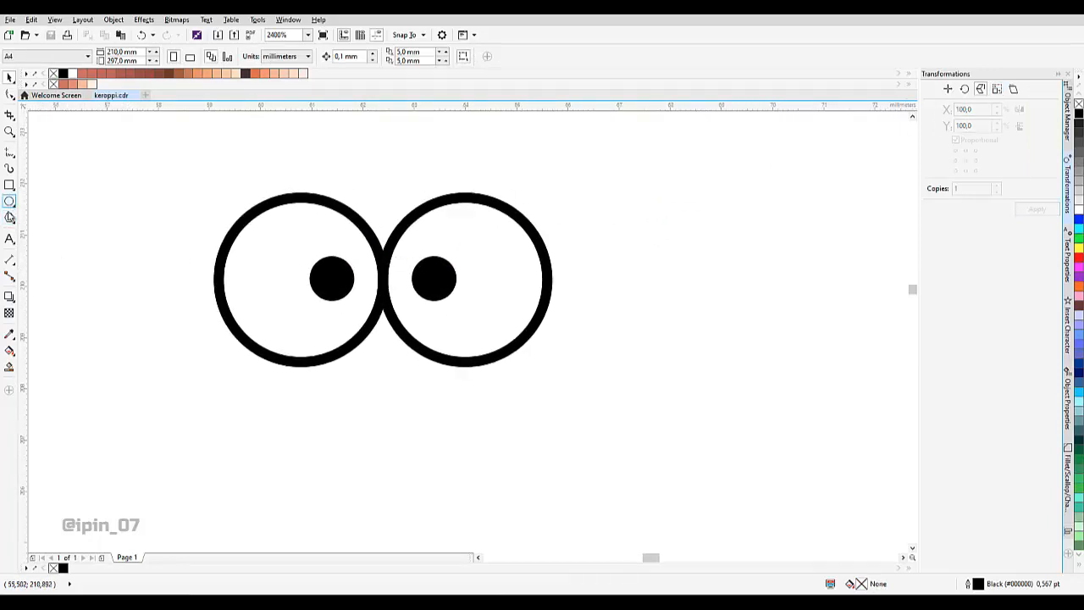
left_click(12, 188)
left_click_drag(243, 228, 542, 470)
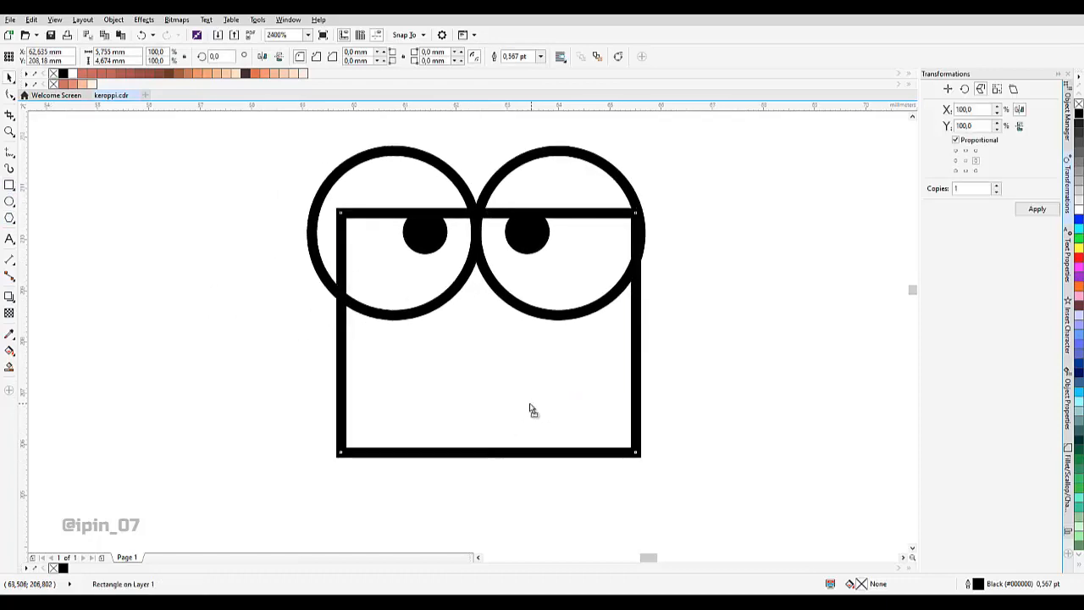
left_click_drag(531, 406, 515, 407)
Send the rectangle to the back of the page.
right_click(526, 375)
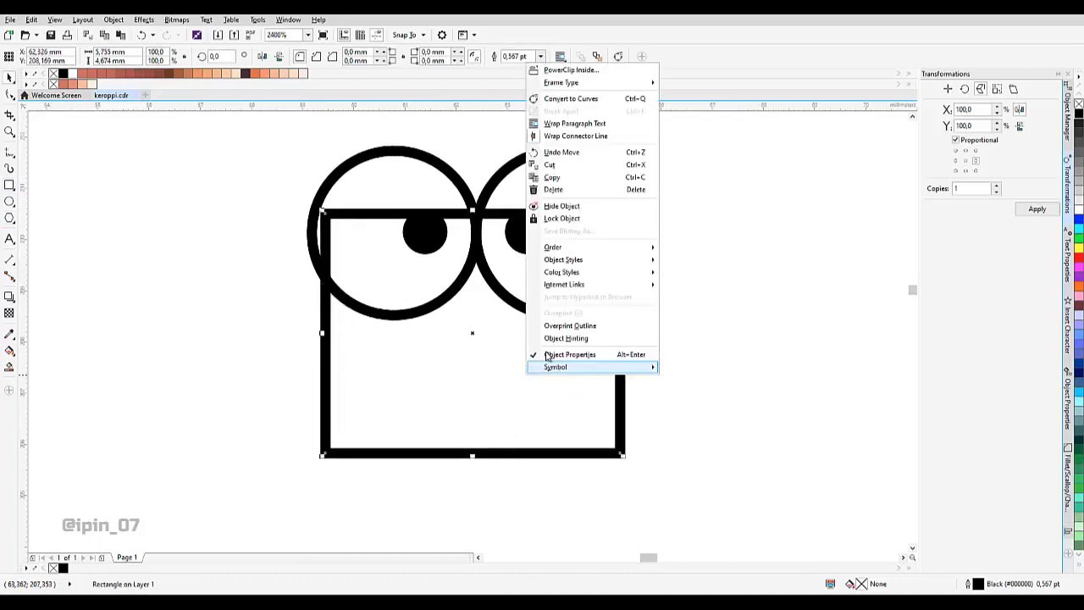
mouse_move(592, 247)
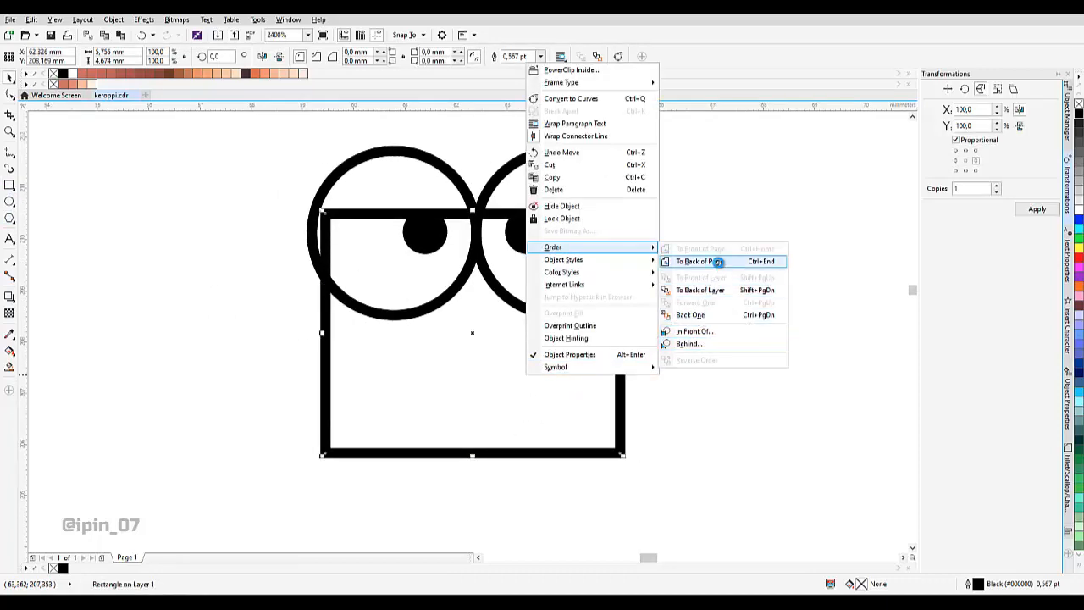
left_click(713, 260)
Fill both outer eye circles with white so they cover the rectangle behind them.
left_click(566, 235)
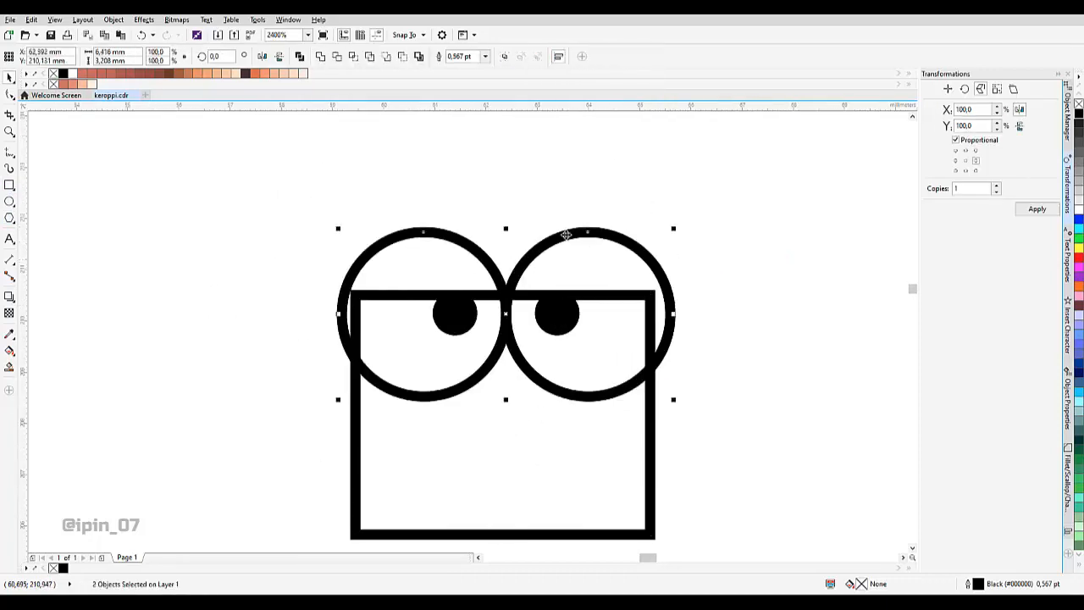
left_click(1079, 209)
scroll(484, 294, "down", 3)
left_click(479, 327)
scroll(479, 318, "up", 2)
left_click(540, 300)
scroll(540, 300, "up", 1)
Group the two white eye circles.
left_click_drag(542, 209, 548, 330)
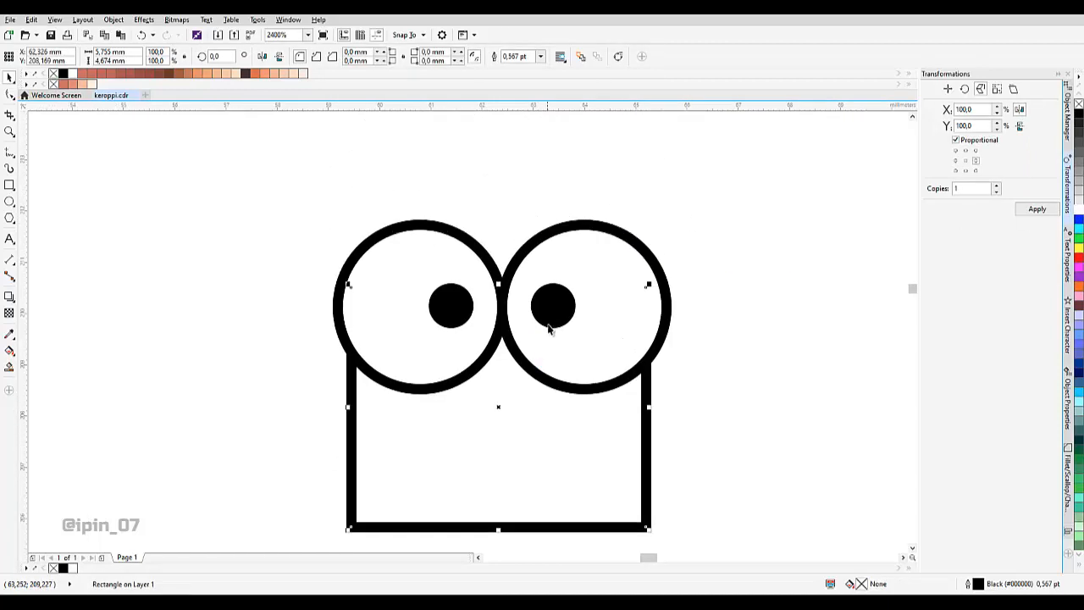
left_click(553, 286)
left_click(547, 261)
left_click(467, 257, "shift")
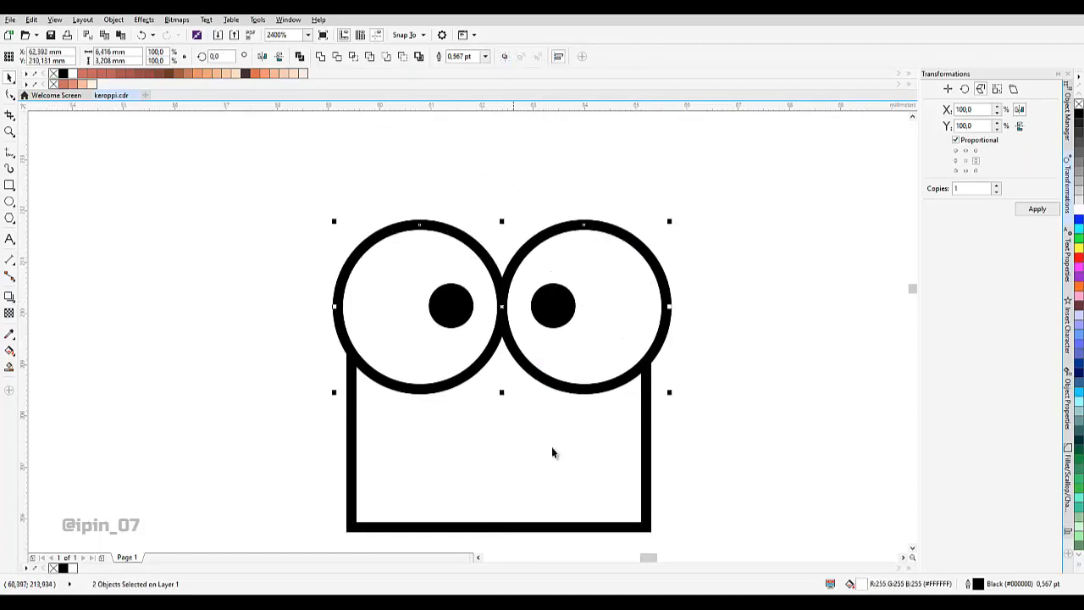
key("ctrl+g")
Align the rectangle and the grouped eye circles horizontally by their centres.
left_click_drag(552, 452, 547, 365)
left_click(549, 363)
left_click(565, 266, "shift")
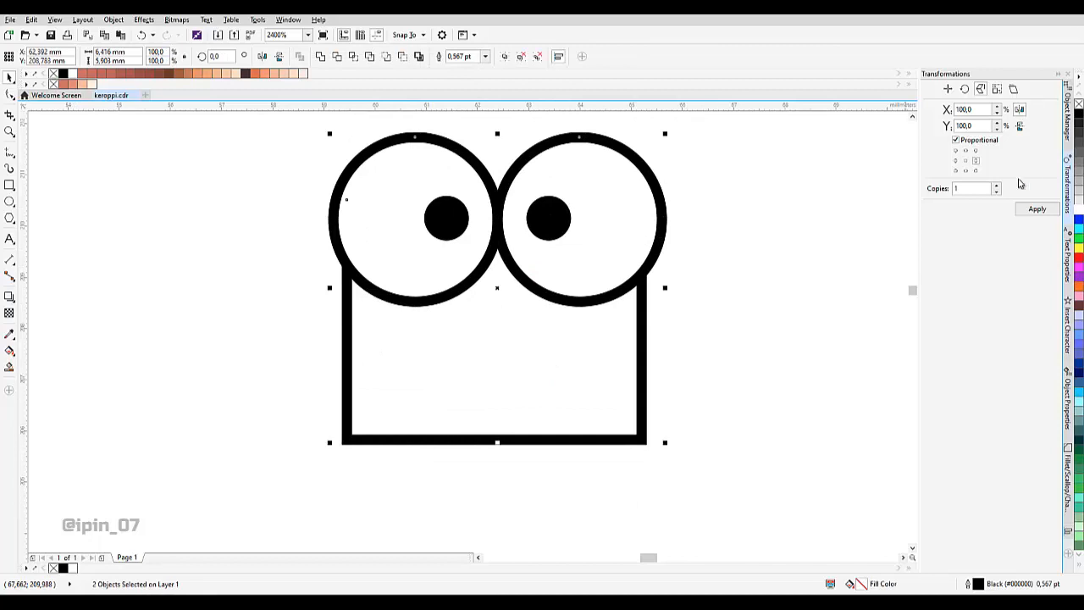
left_click(1068, 383)
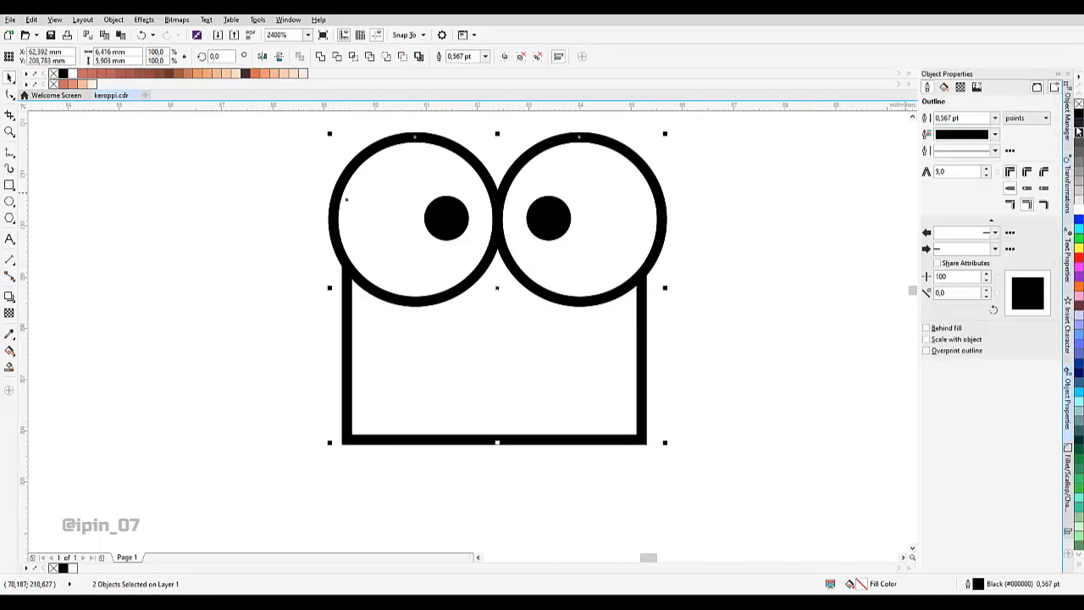
left_click(1069, 534)
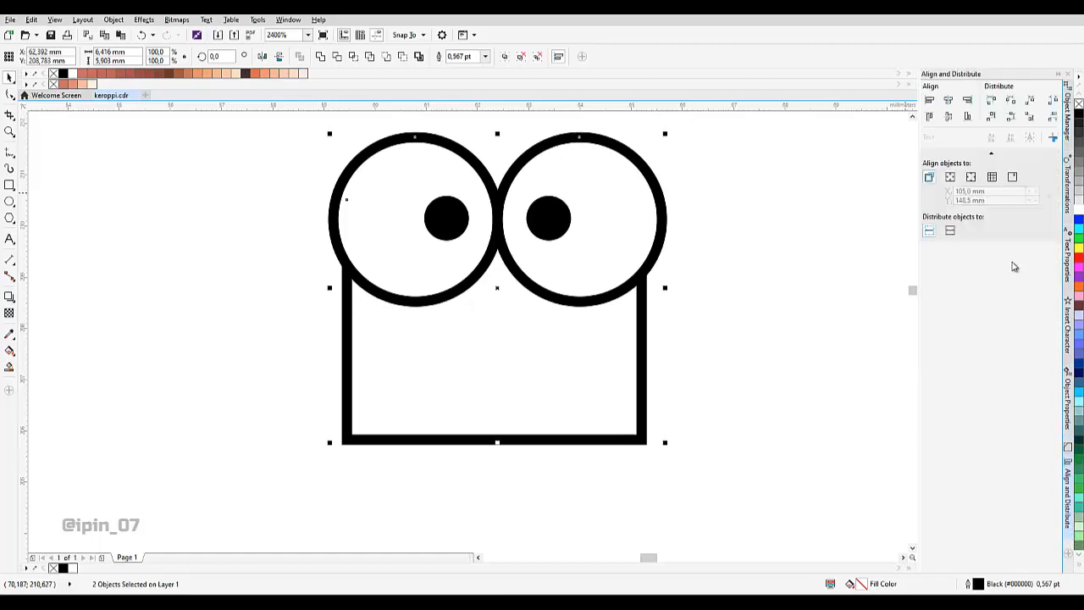
left_click(949, 101)
Widen the rectangle symmetrically from its centre to 116.1% so it extends slightly past both eyes.
left_click(527, 377)
left_click_drag(526, 377, 534, 370)
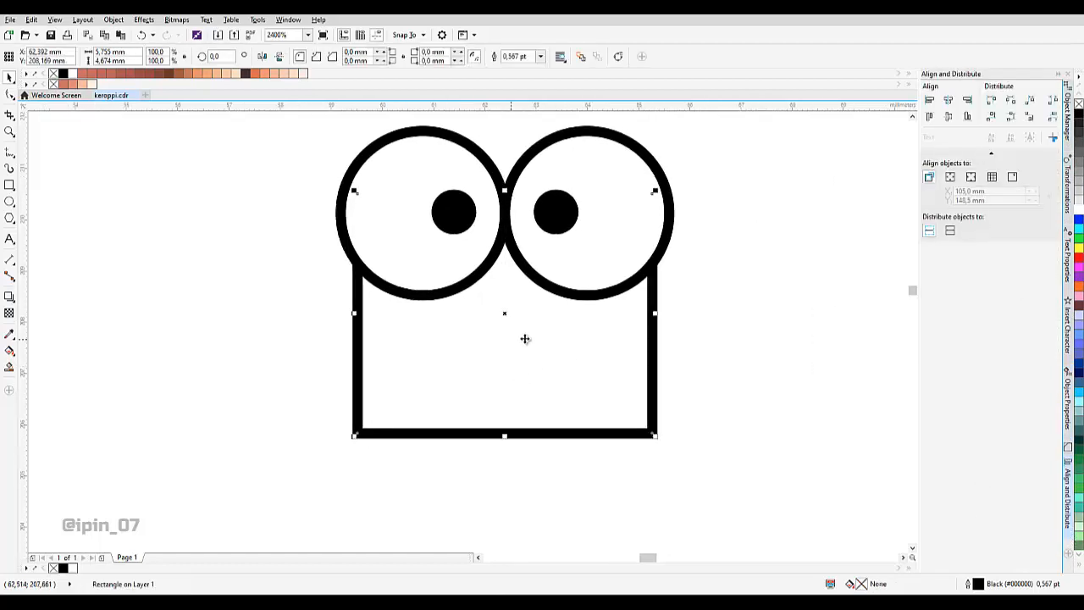
left_click_drag(654, 313, 679, 314)
Change the document units to pixels.
left_click(290, 182)
left_click(289, 56)
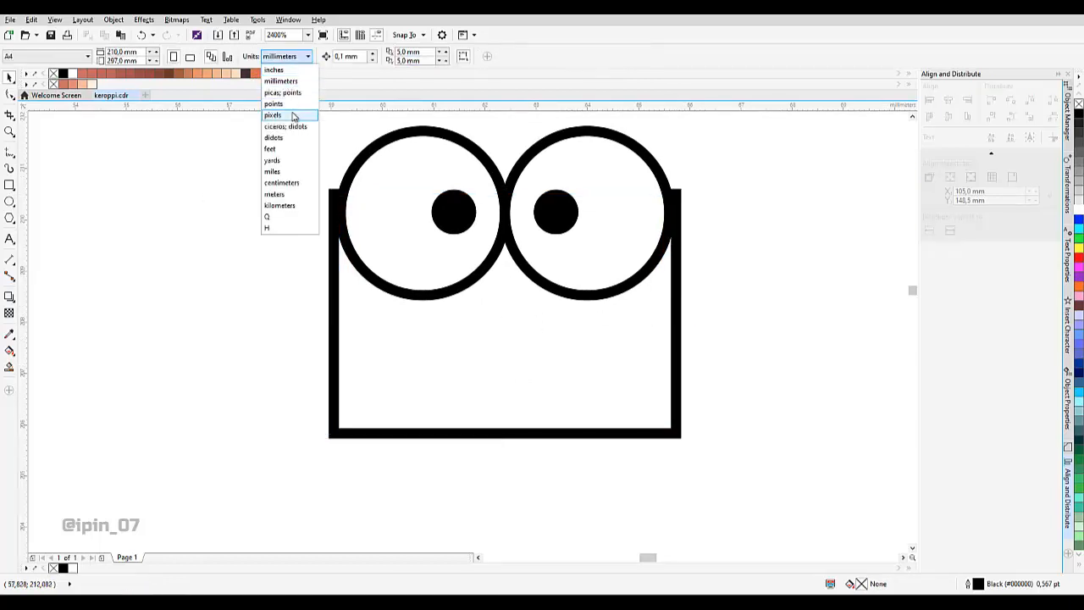
left_click(291, 116)
Round all four corners of the rectangle to 28 px with the Shape tool to form the head.
left_click(373, 324)
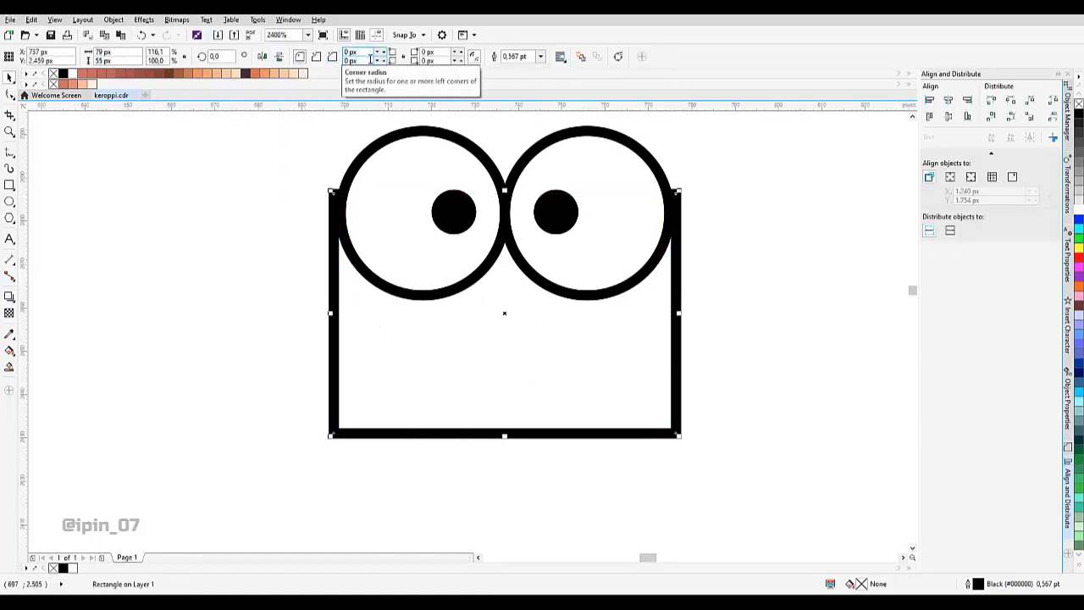
left_click(11, 95)
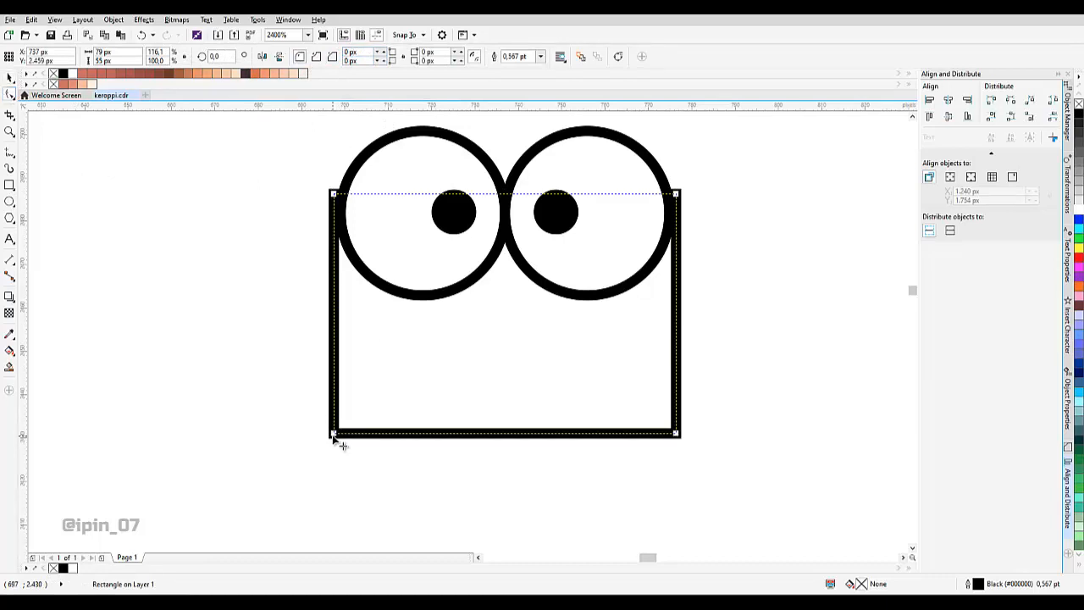
left_click_drag(335, 437, 488, 383)
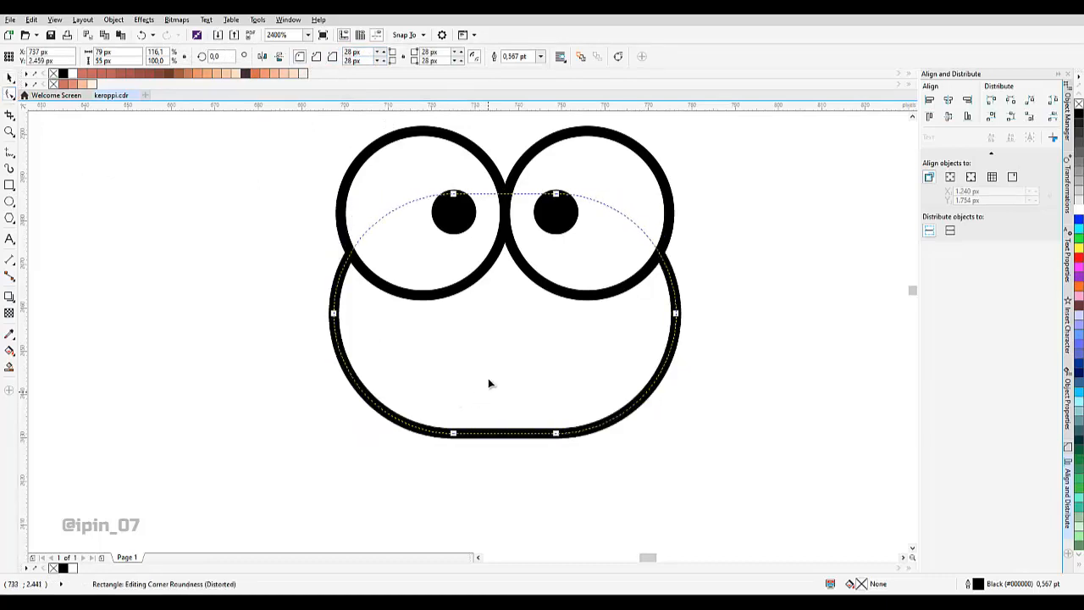
key("space")
Enlarge the rounded head from its centre to about 84 by 59 px and move it slightly down.
left_click_drag(579, 314, 574, 327)
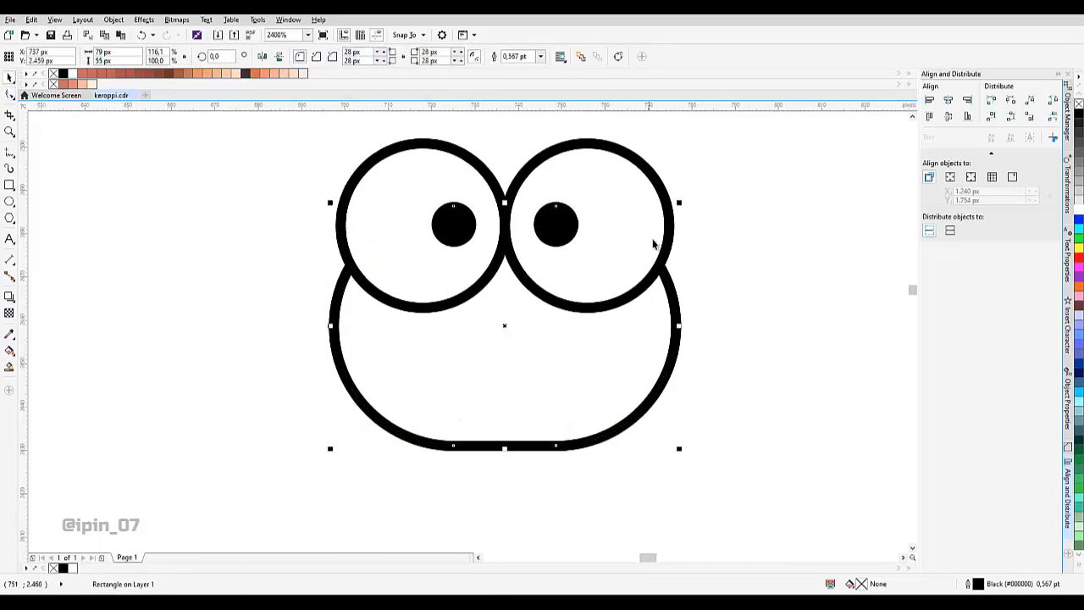
left_click_drag(679, 204, 694, 196)
scroll(545, 333, "down", 1)
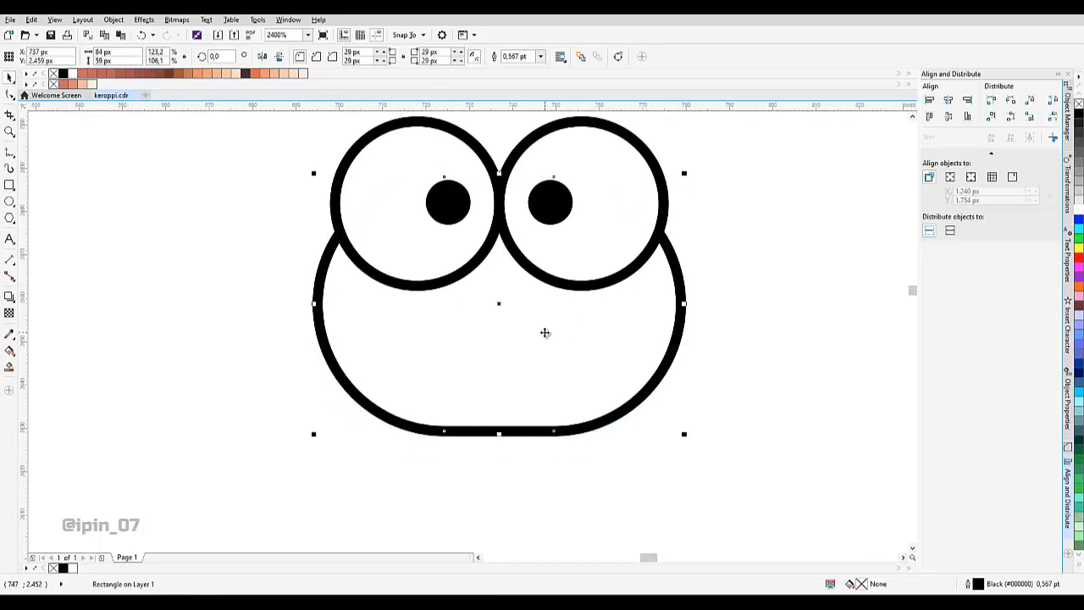
left_click_drag(544, 332, 552, 344)
scroll(552, 337, "down", 2)
left_click(670, 293)
scroll(559, 346, "up", 1)
scroll(554, 337, "up", 1)
scroll(496, 331, "down", 1)
left_click(505, 341)
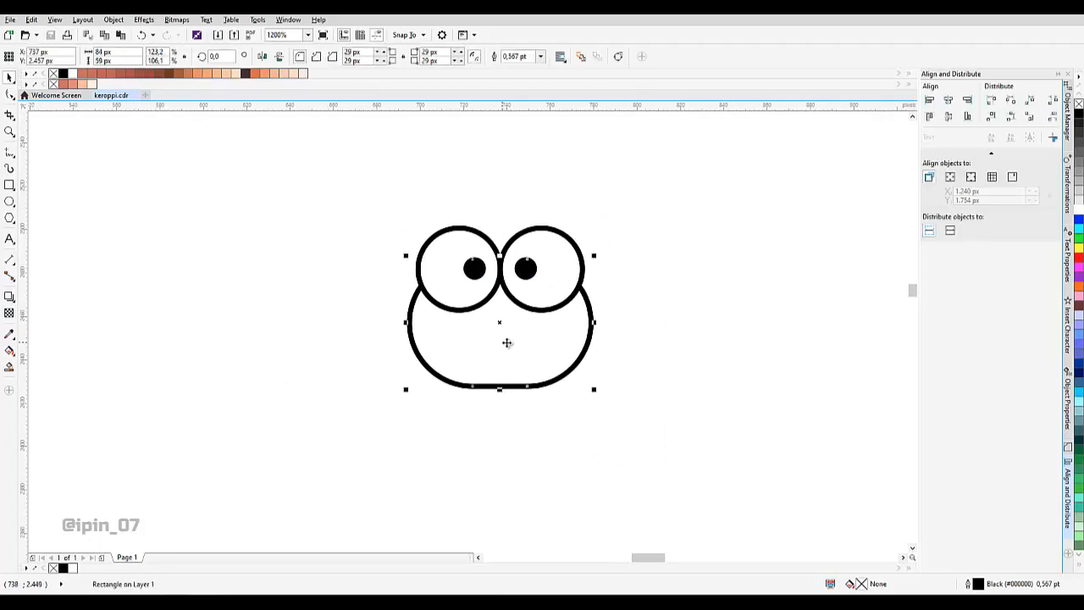
scroll(506, 342, "up", 1)
left_click(715, 301)
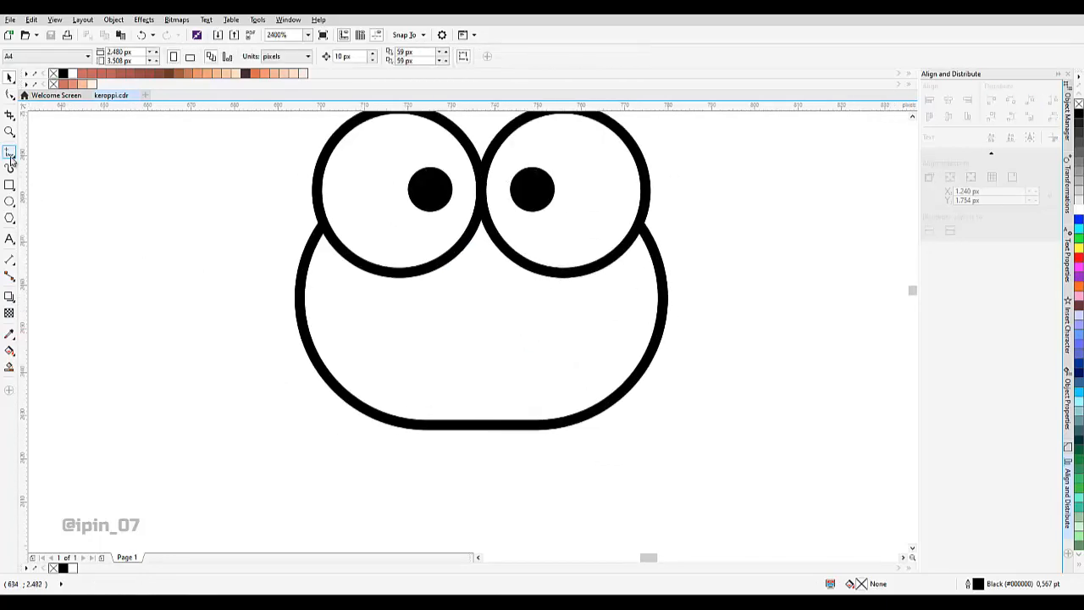
Draw a square in the middle of the face below the eyes and rotate it 45° into a diamond.
left_click(9, 183)
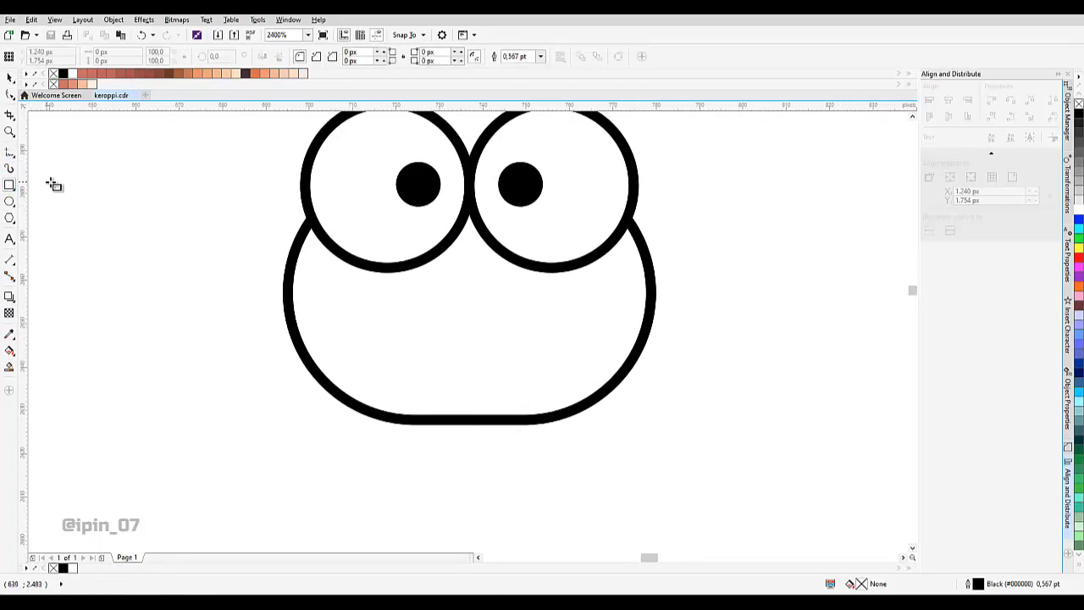
left_click_drag(396, 229, 520, 375)
key("space")
left_click(539, 262)
mouse_move(545, 225)
left_mouse_down()
mouse_move(444, 217)
mouse_move(495, 207)
left_mouse_up()
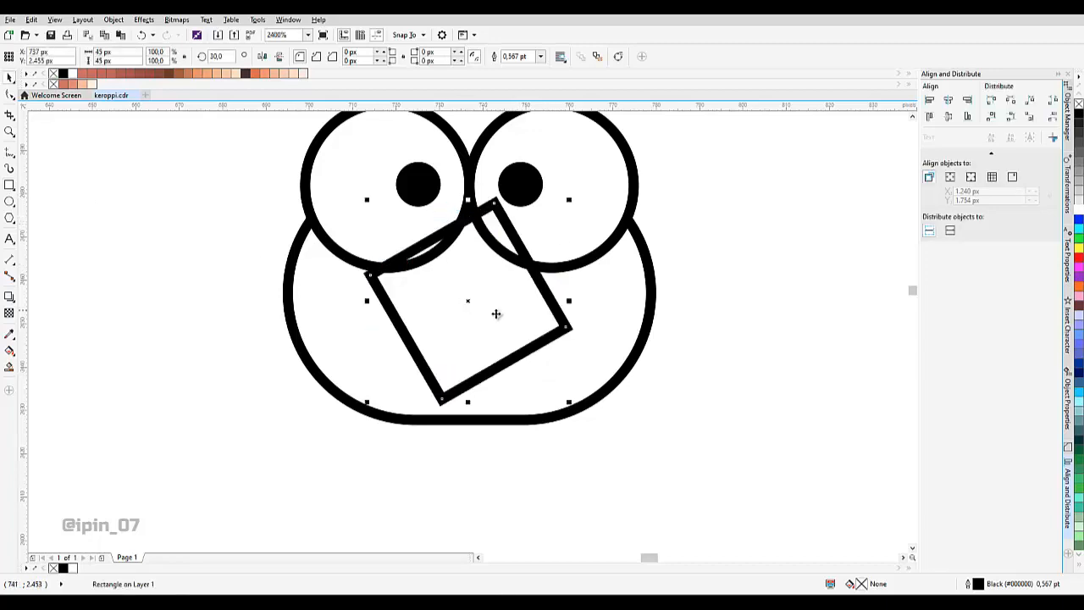
left_click_drag(561, 191, 549, 187)
Align the diamond's centre horizontally with the head shape.
left_click(509, 363)
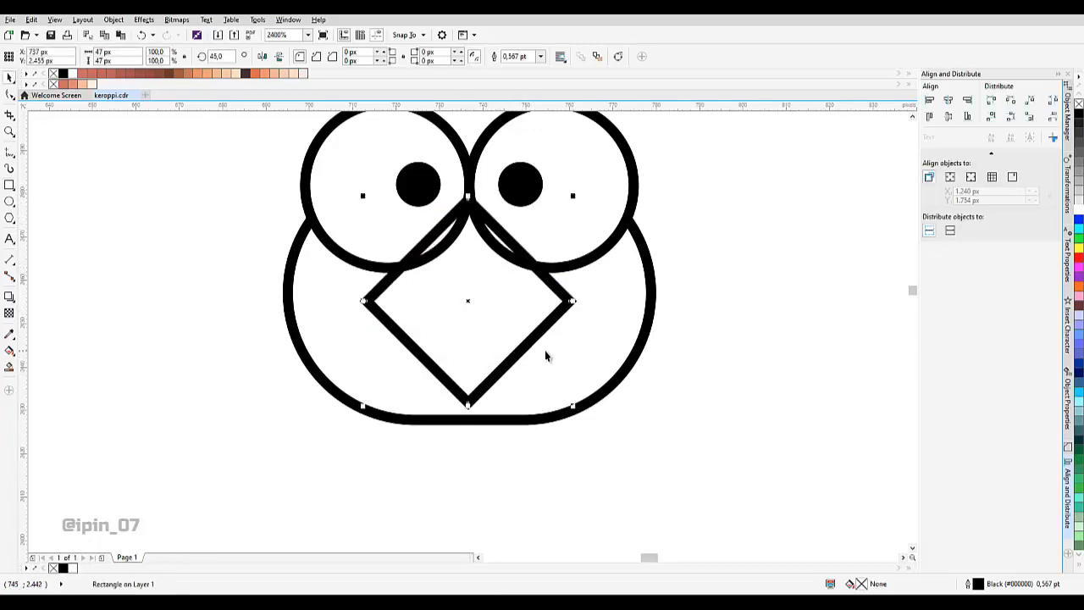
left_click(581, 338, "shift")
left_click(949, 106)
Move the diamond up slightly and set its outline to round corners.
left_click(487, 333)
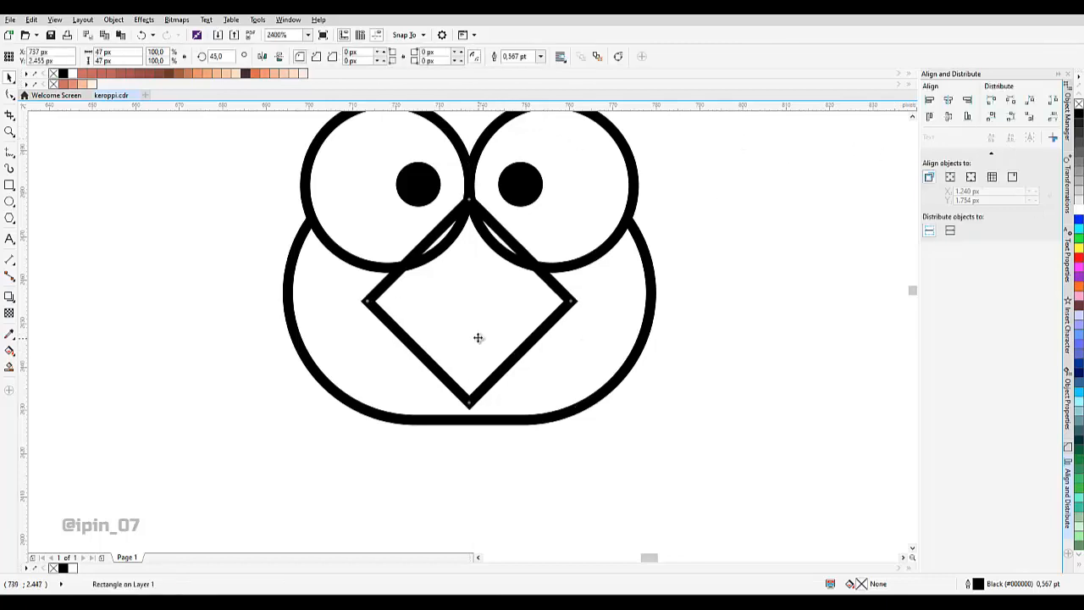
left_click(1068, 395)
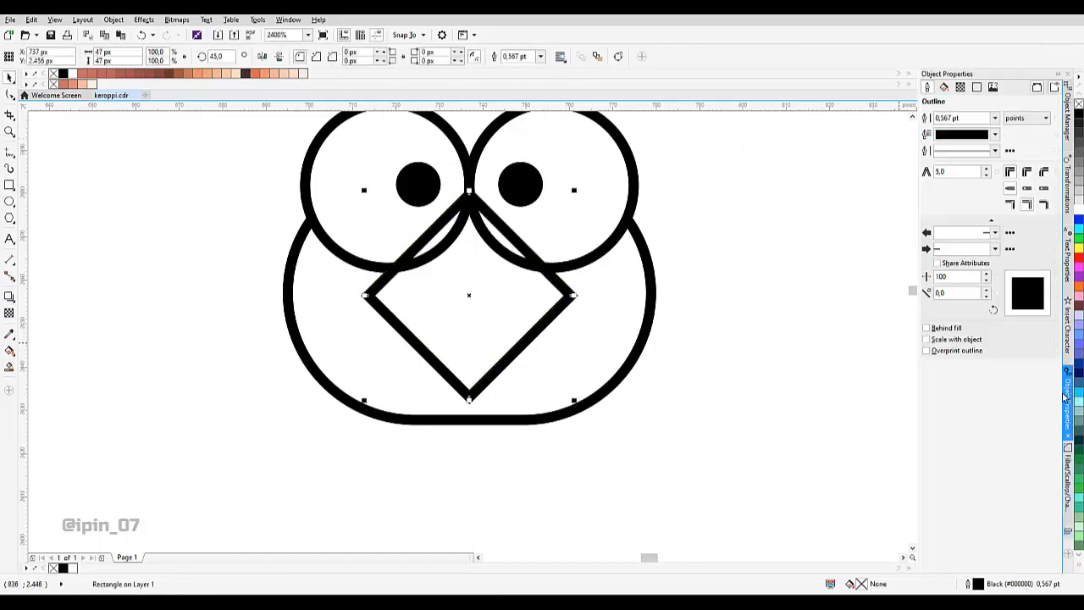
left_click(1027, 188)
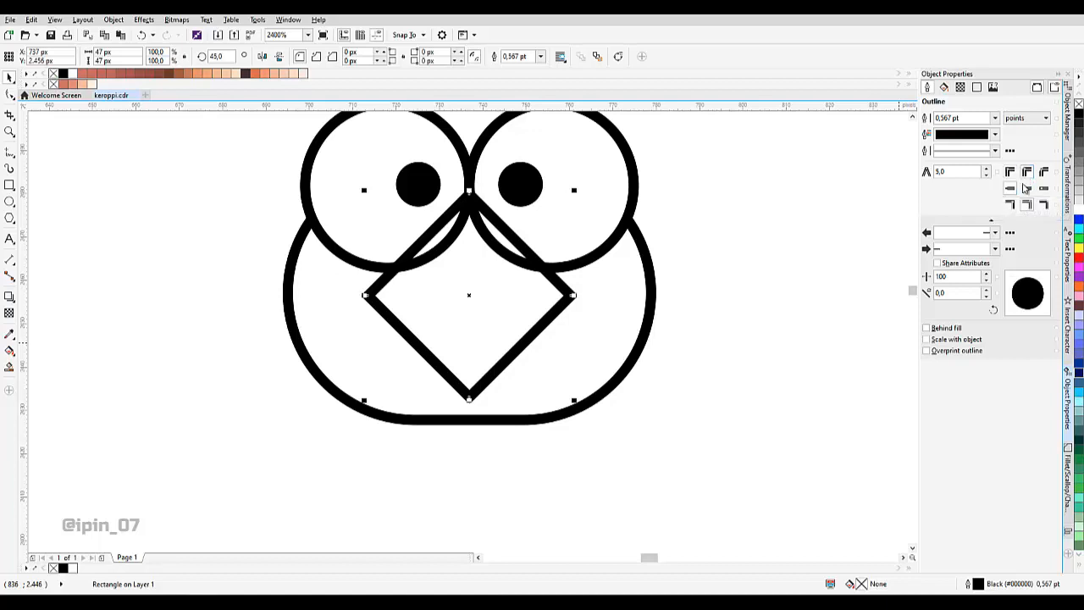
Set the diamond's outline width to 1.5 pt and widen the diamond from its centre to about 72 by 47 px.
left_click(995, 118)
left_click(957, 182)
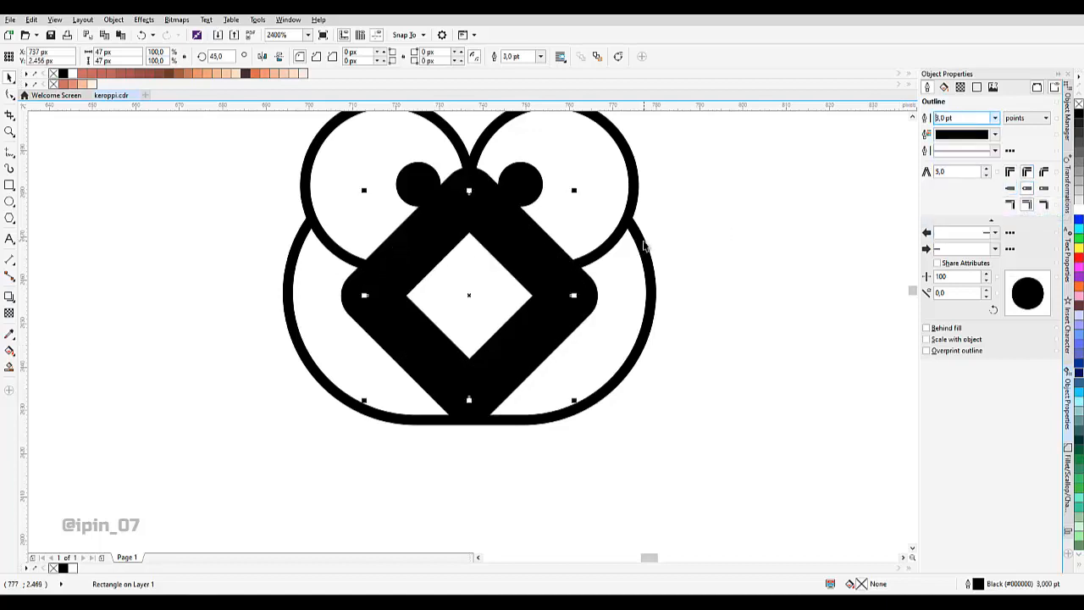
left_click(541, 56)
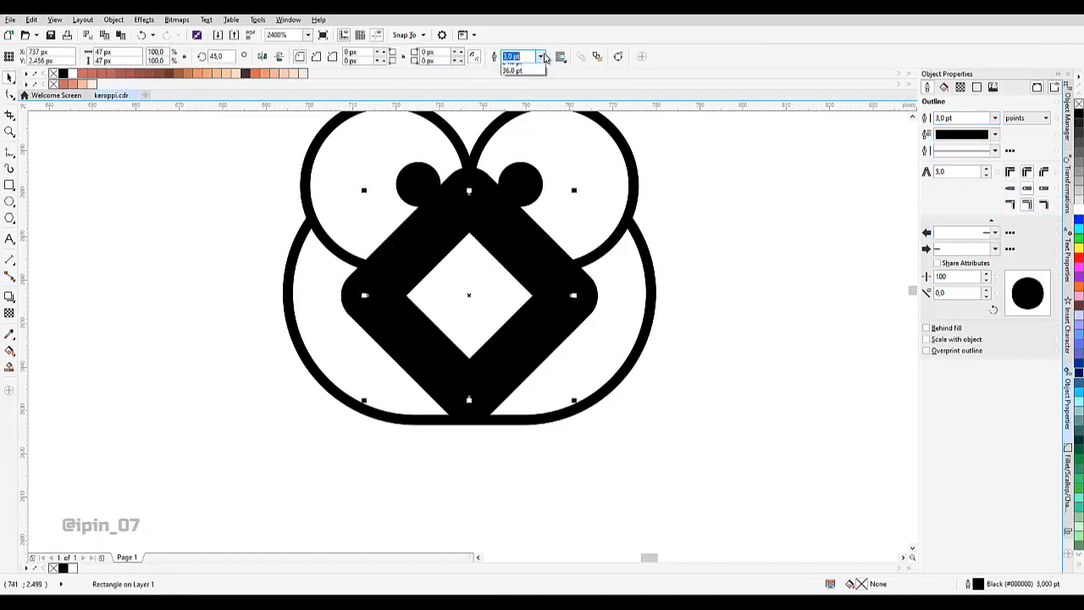
left_click(529, 110)
left_click(541, 56)
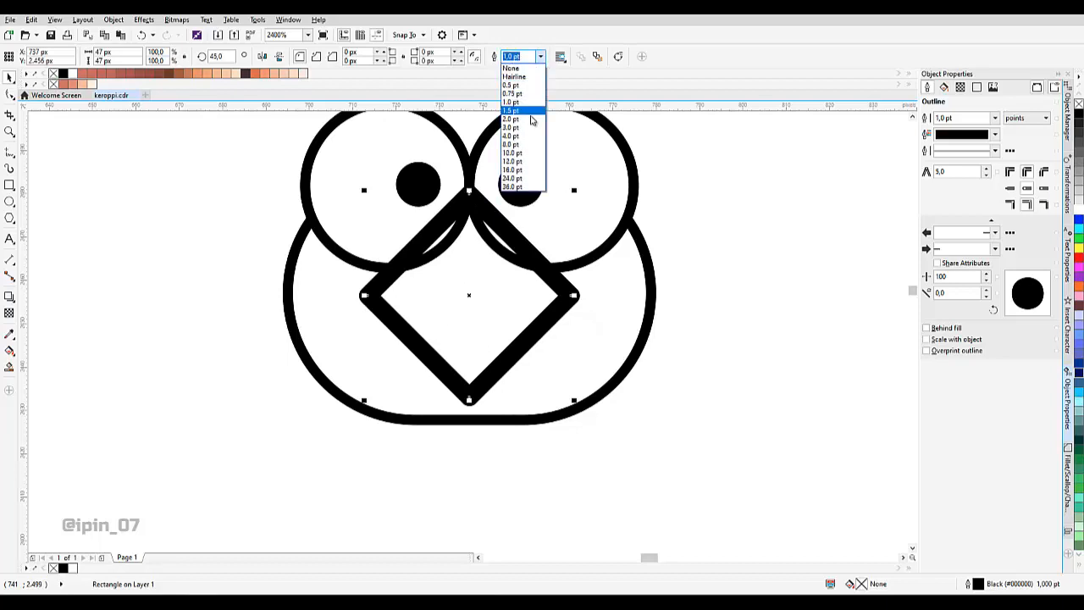
left_click(530, 119)
left_click(540, 56)
left_click(529, 109)
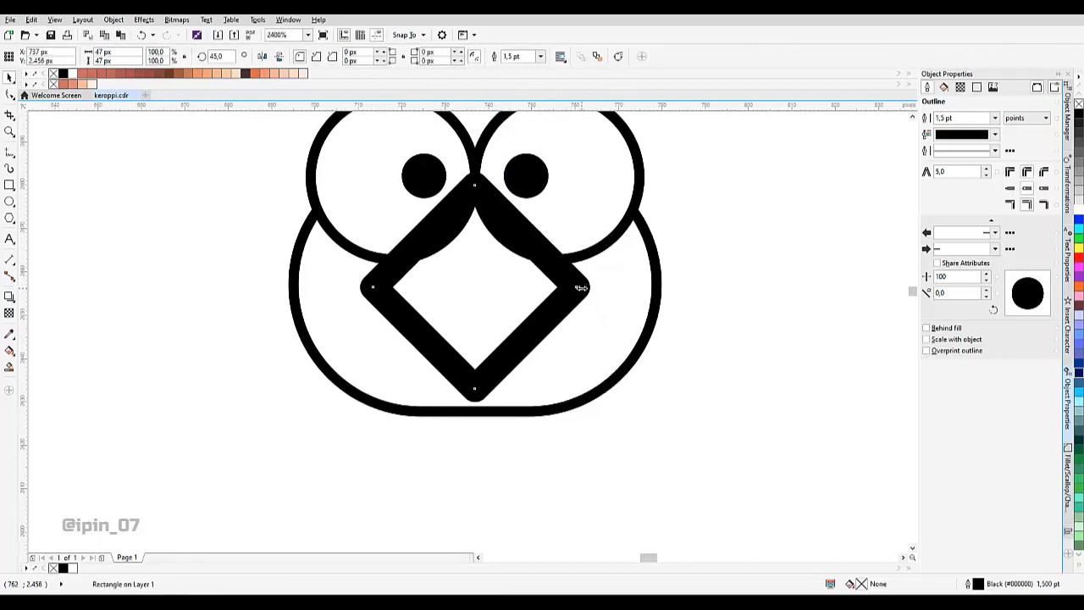
left_click_drag(581, 288, 633, 281)
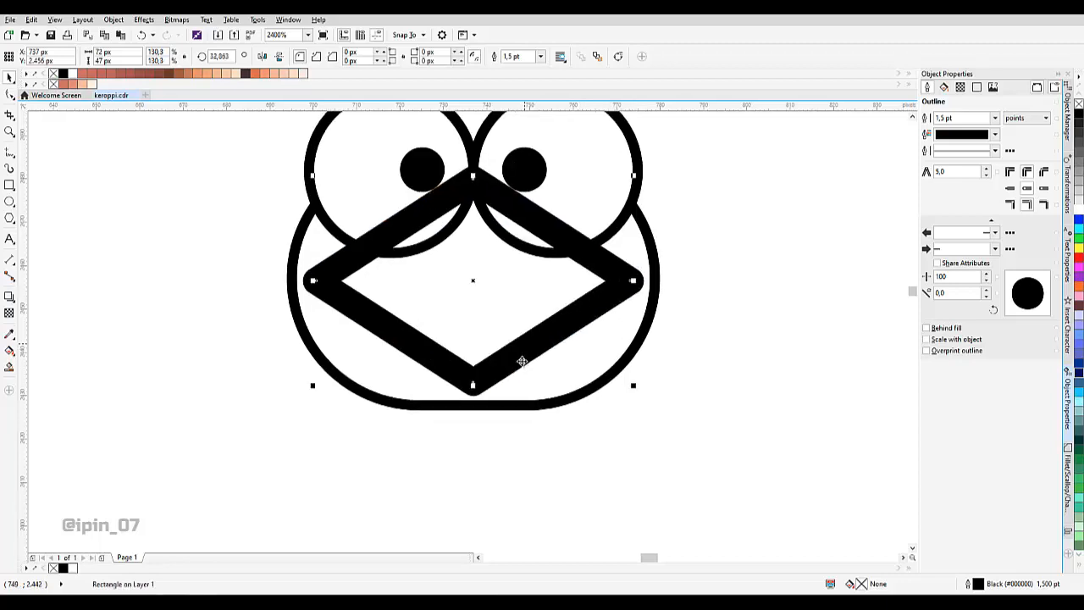
left_click_drag(524, 352, 525, 347)
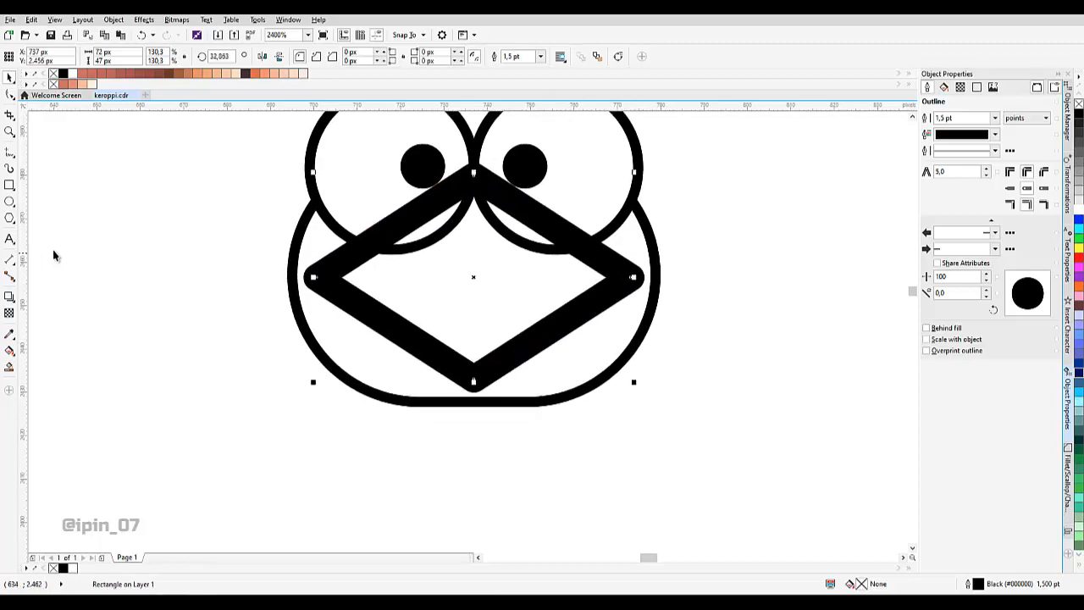
Draw a wide rectangle over the diamond's upper half, trim the diamond with it and delete the rectangle.
left_click_drag(173, 151, 718, 338)
left_click(546, 370, "shift")
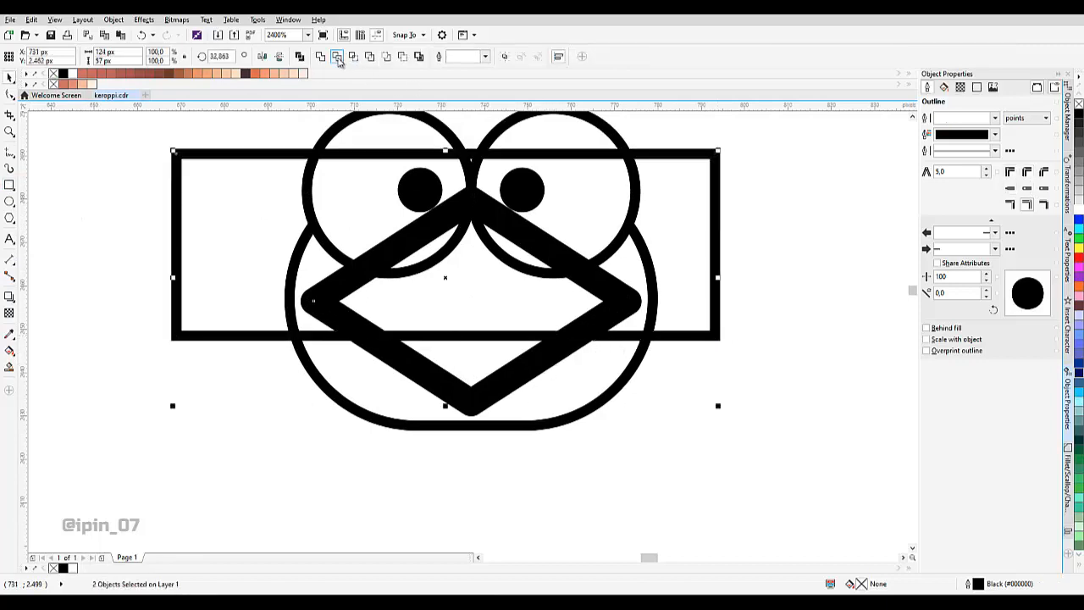
left_click(337, 58)
left_click(689, 237)
key("Delete")
Delete the top edge of the remaining triangle so that only an open V-shaped mouth is left.
left_click(511, 346)
scroll(494, 364, "up", 1)
left_click_drag(494, 365, 546, 296)
left_click(8, 95)
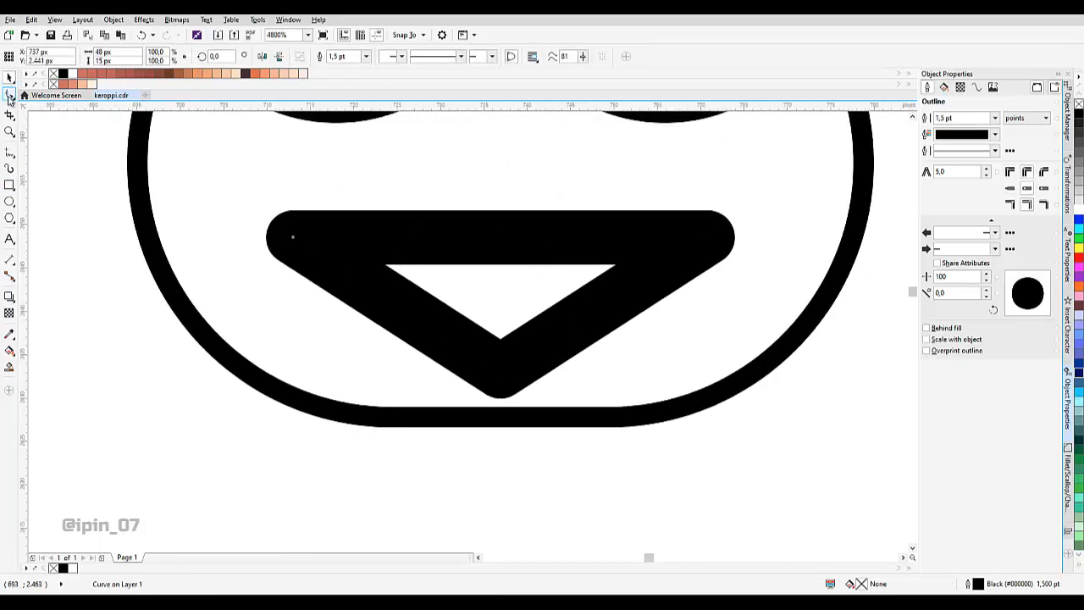
right_click(539, 237)
left_click(581, 252)
scroll(362, 265, "down", 1)
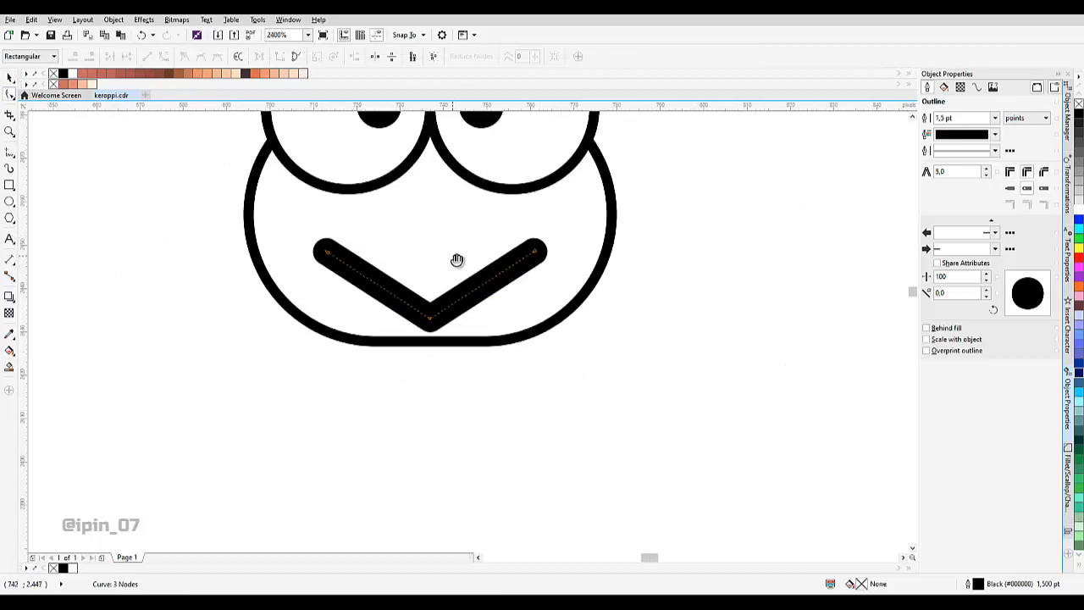
left_click_drag(456, 260, 478, 301)
key("space")
key("Escape")
Reduce the outline width of the V-shaped mouth.
scroll(545, 263, "down", 2)
scroll(536, 293, "up", 2)
left_click(544, 303)
scroll(578, 292, "up", 1)
left_click_drag(593, 269, 554, 280)
left_click(366, 56)
left_click(347, 109)
scroll(457, 337, "down", 2)
left_click(602, 300)
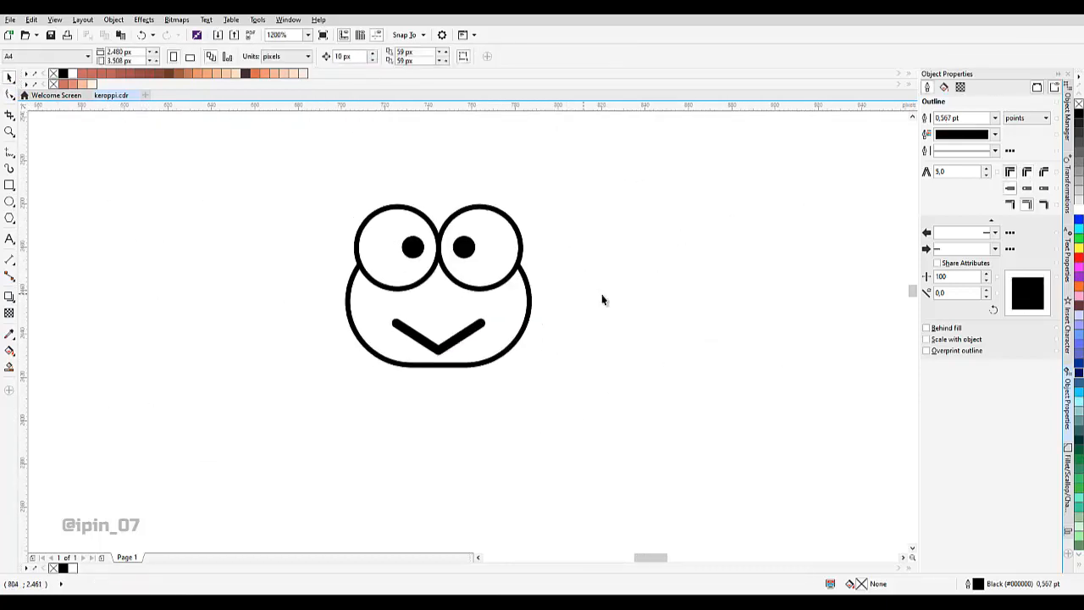
scroll(575, 299, "left", 1)
left_click(522, 313)
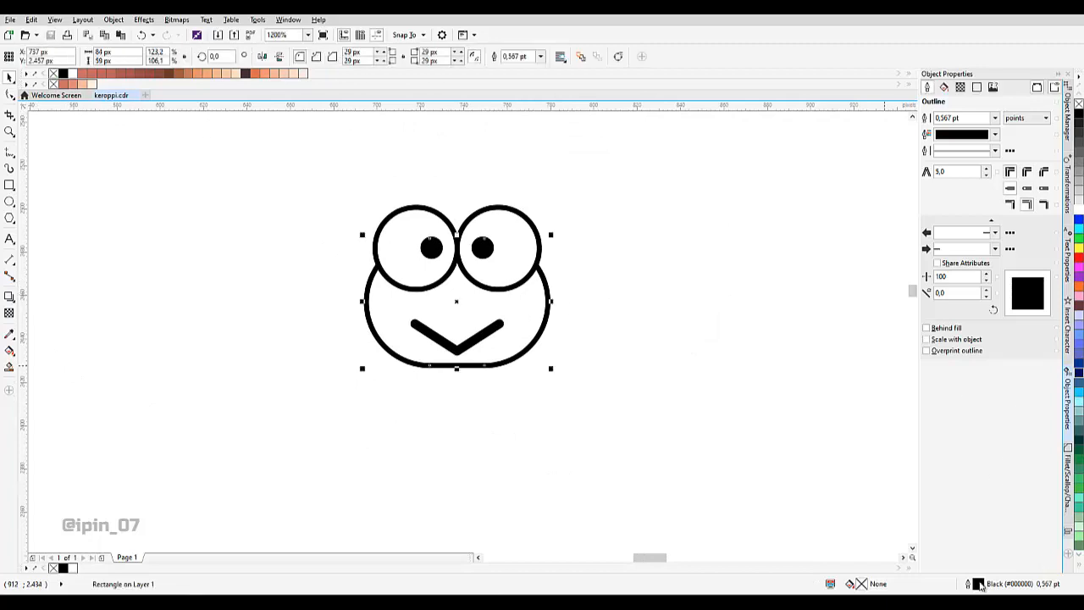
double_click(864, 583)
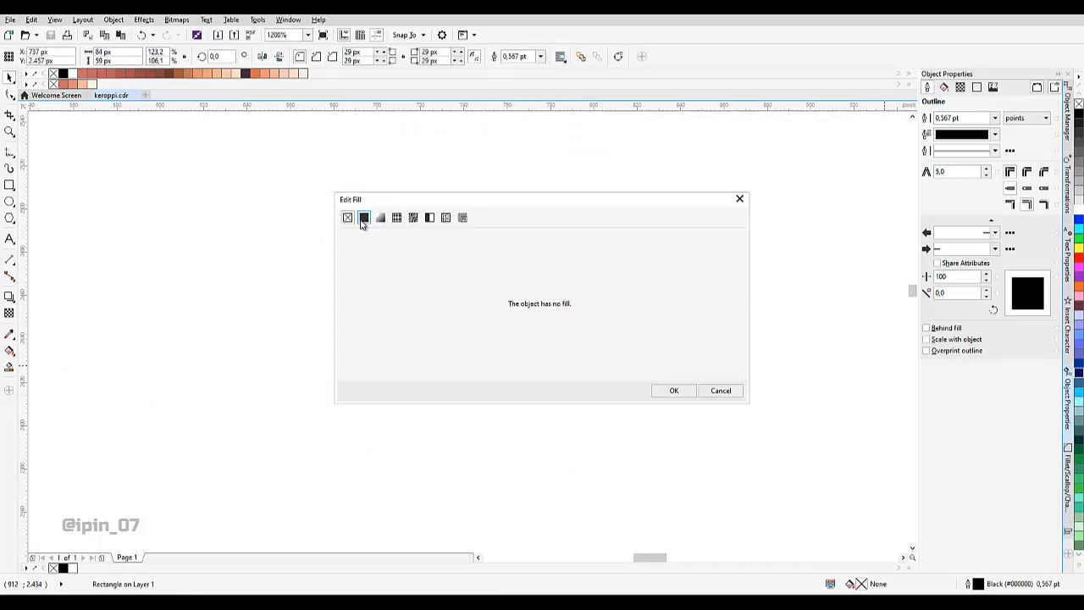
left_click_drag(486, 205, 563, 188)
left_click(794, 390)
left_click(685, 308)
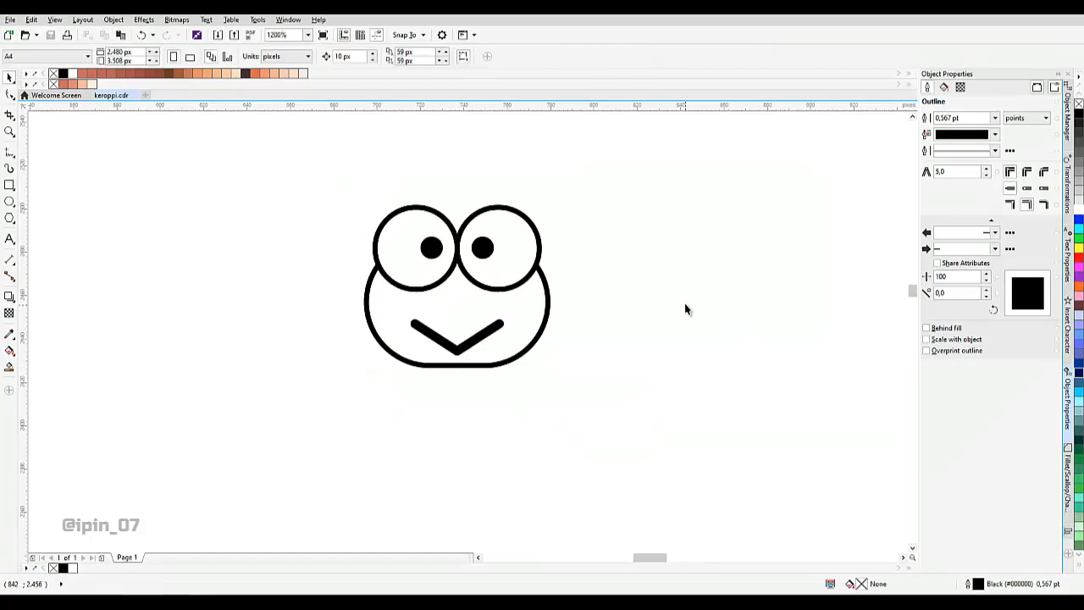
Fill the rounded head with the uniform green #A7CC37.
scroll(570, 260, "up", 1)
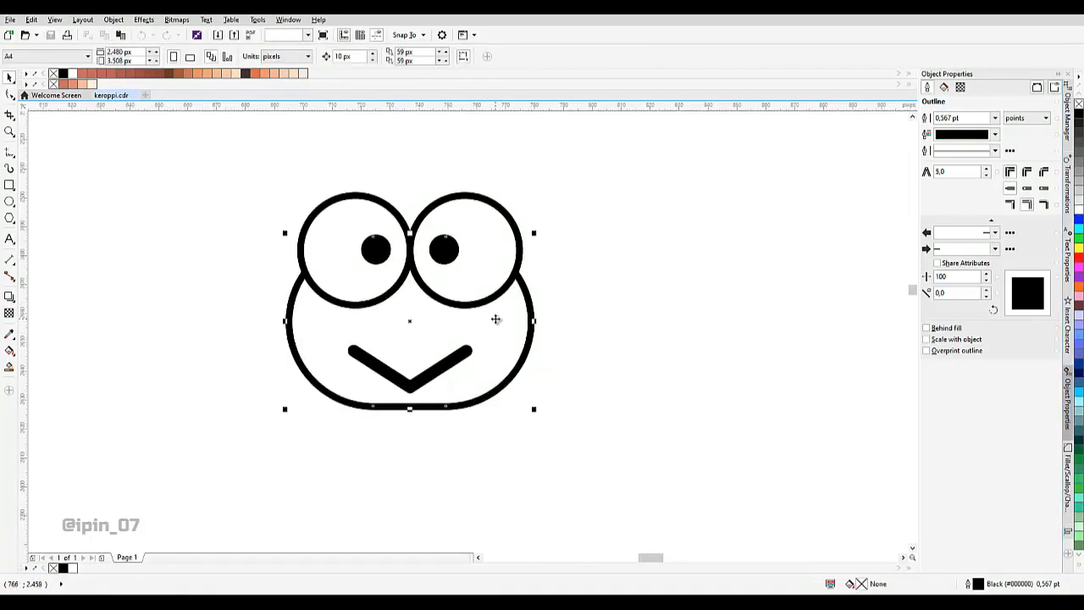
double_click(862, 584)
left_click(363, 218)
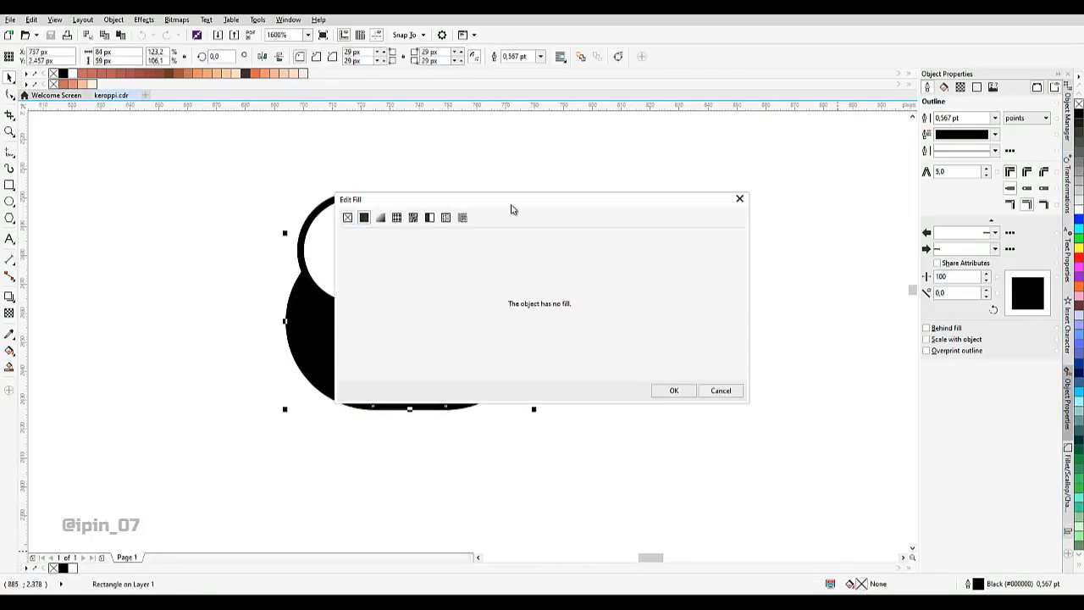
left_click_drag(555, 360, 514, 270)
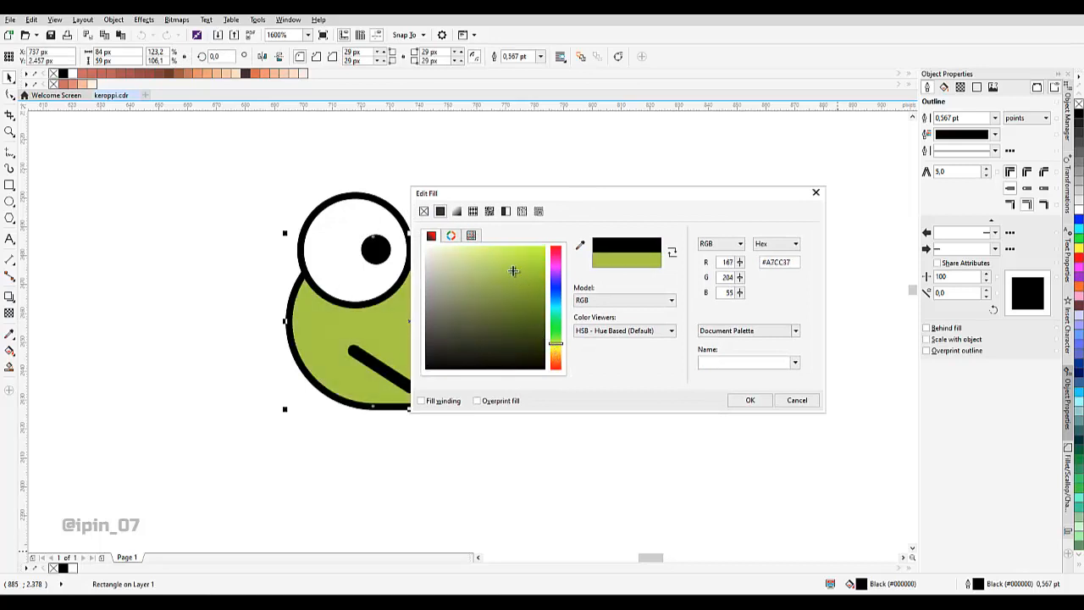
left_click(749, 399)
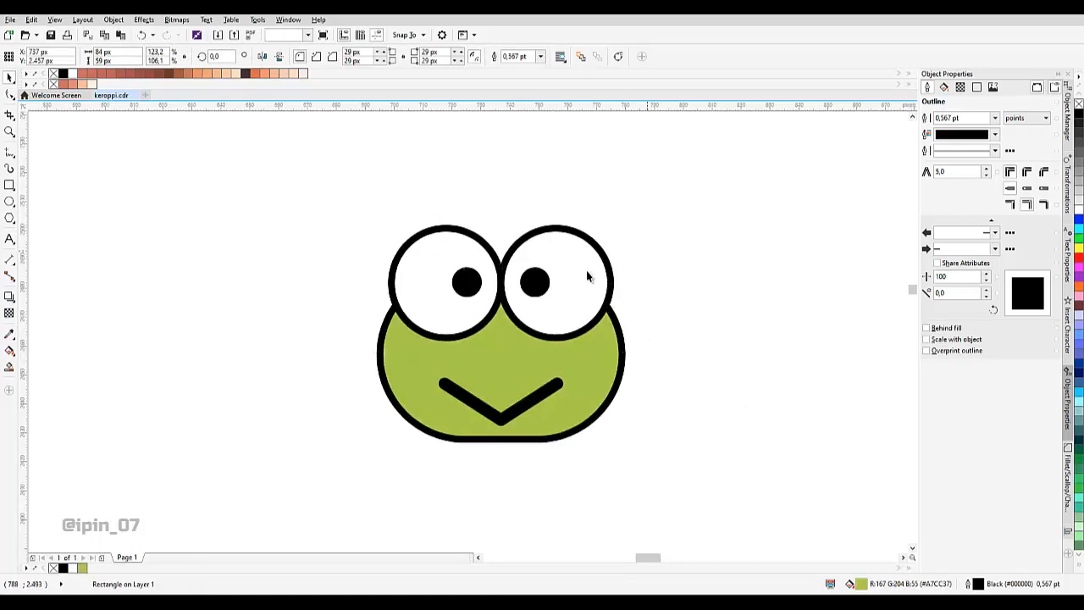
Ungroup the eyes into separate shapes.
left_click(497, 252)
left_click(386, 59)
left_click_drag(566, 262, 576, 262)
left_click(576, 262)
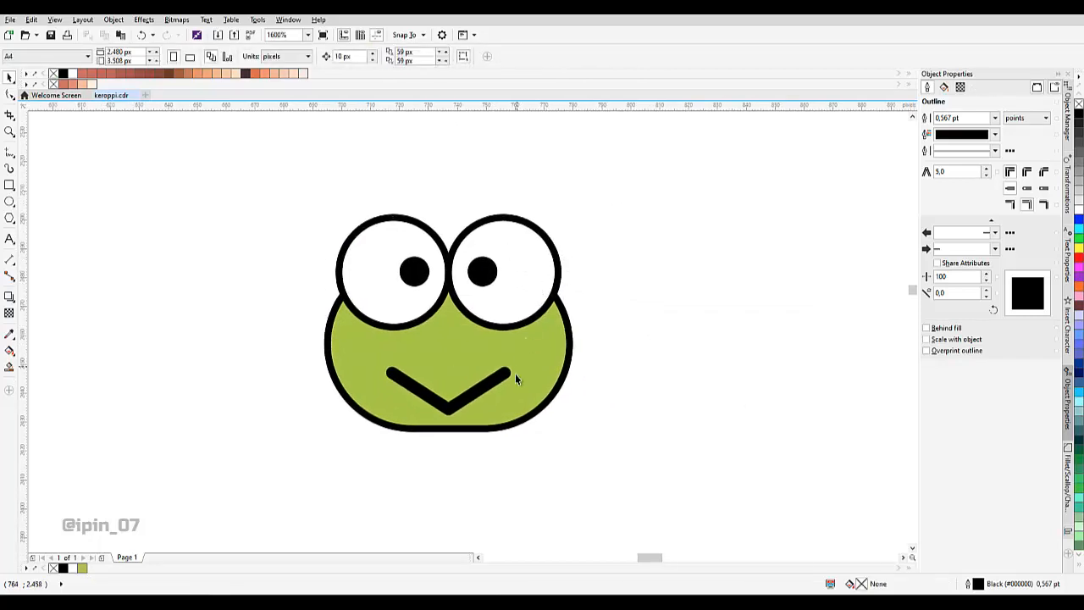
Draw a circle about 11 px across on the right cheek, between the eye and the head's edge.
scroll(496, 401, "up", 1)
left_click_drag(501, 180, 503, 209)
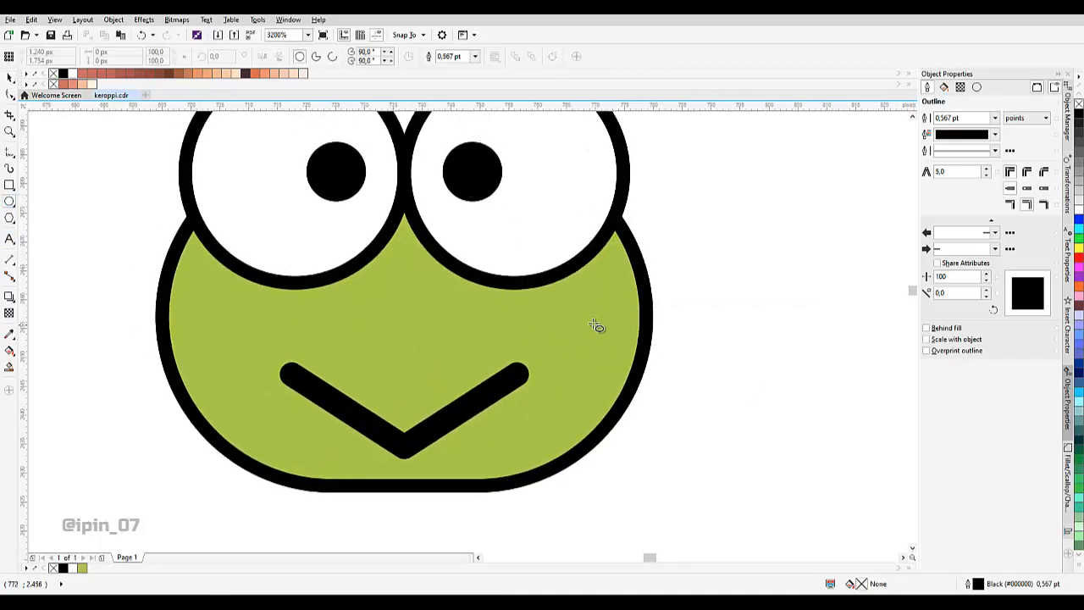
left_click_drag(556, 300, 602, 363)
scroll(614, 358, "left", 2)
key("space")
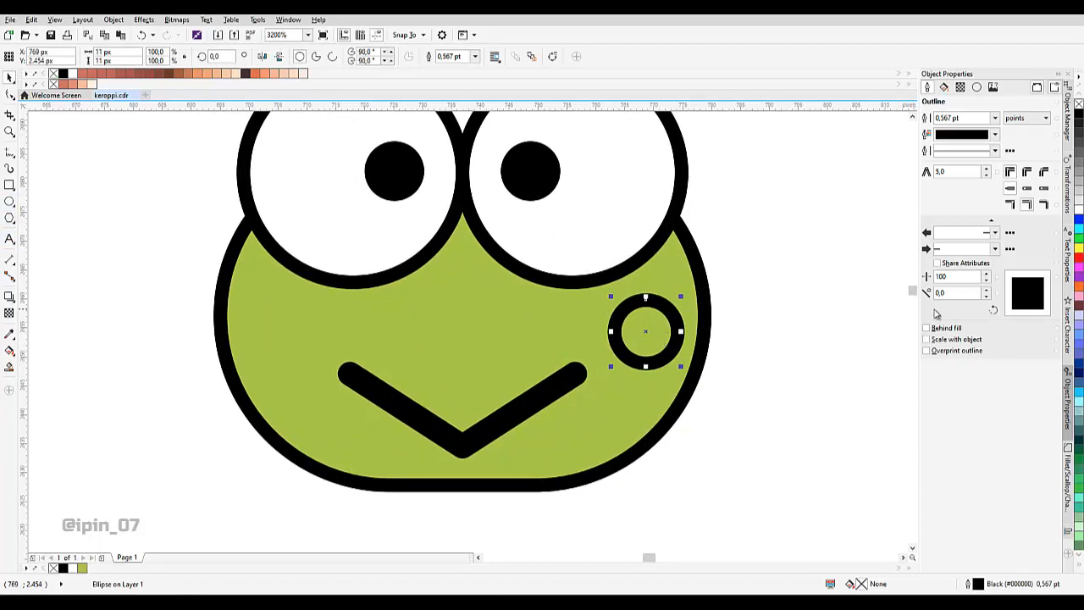
Copy the cheek circle straight across to the left cheek and group the two circles.
left_click_drag(641, 331, 289, 333)
left_click(613, 337, "shift")
key("ctrl+g")
Align the grouped cheek circles horizontally with the centre of the head.
left_click(508, 296, "shift")
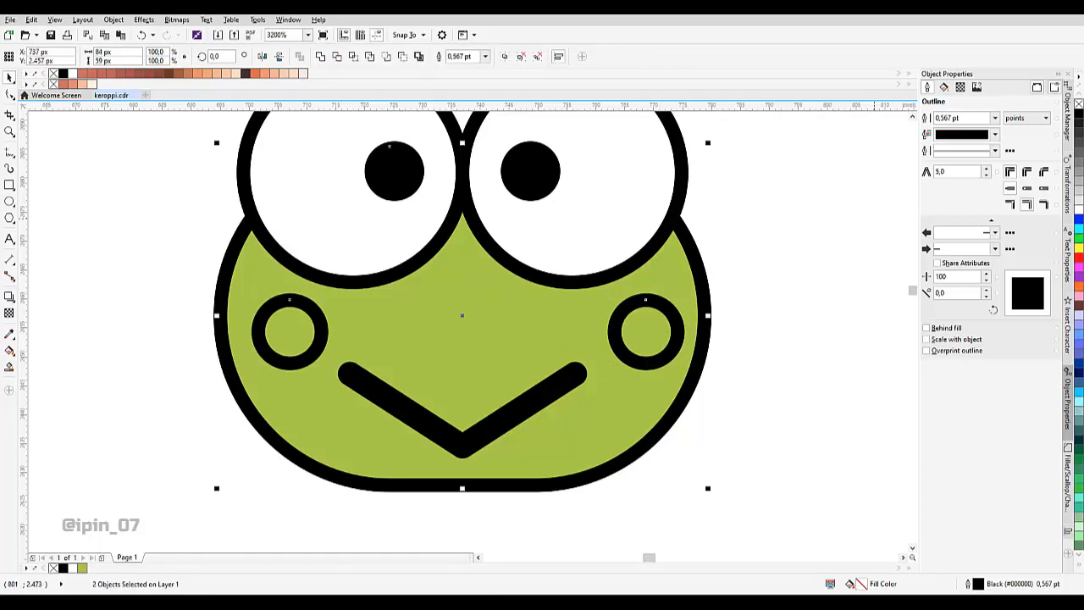
left_click(1068, 531)
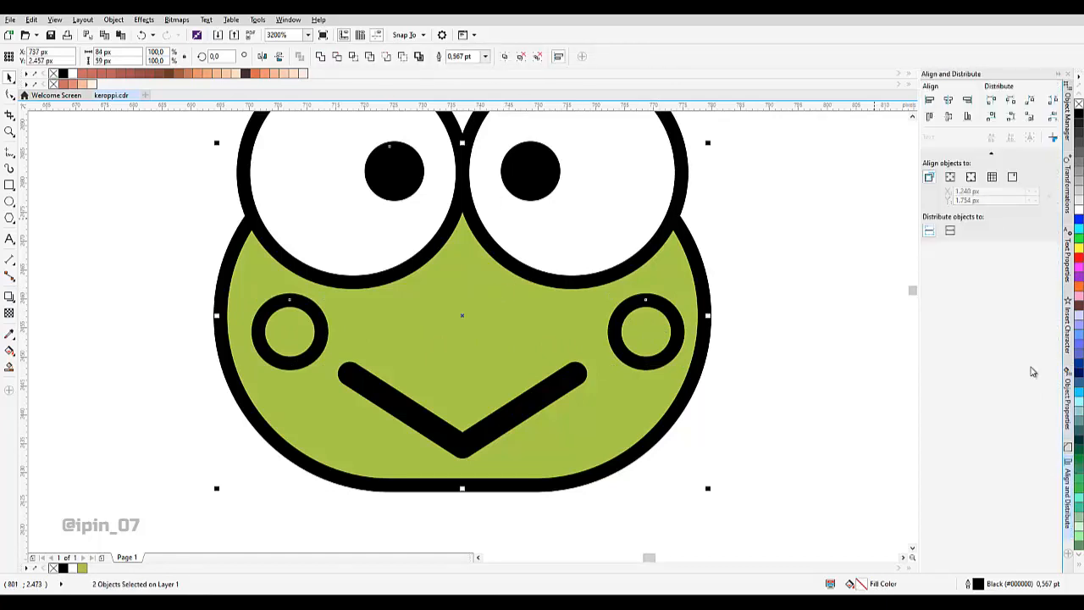
left_click(947, 101)
left_click(732, 212)
Ungroup the cheek circles, fill them with pink #FF99CC and remove their outline.
left_click(653, 311)
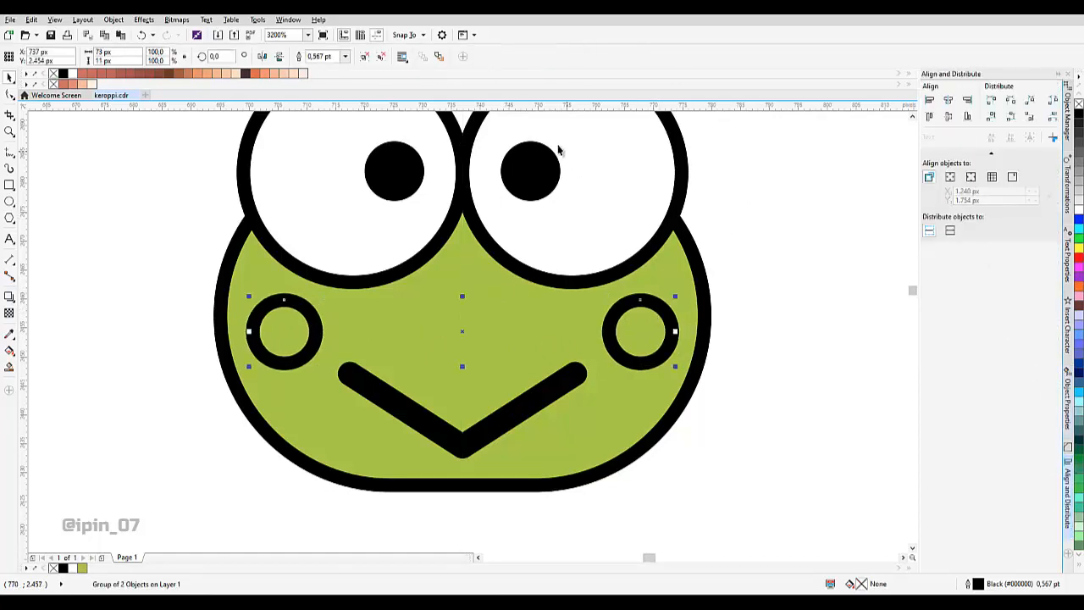
left_click(380, 57)
left_click(1078, 298)
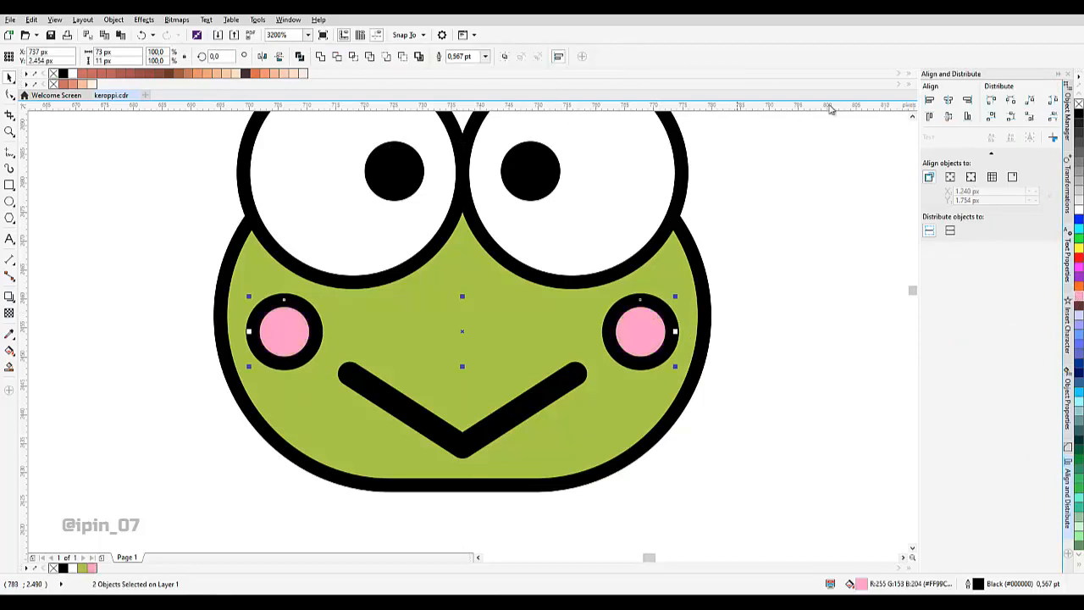
left_click(485, 58)
left_click(472, 66)
scroll(498, 318, "down", 2)
key("Escape")
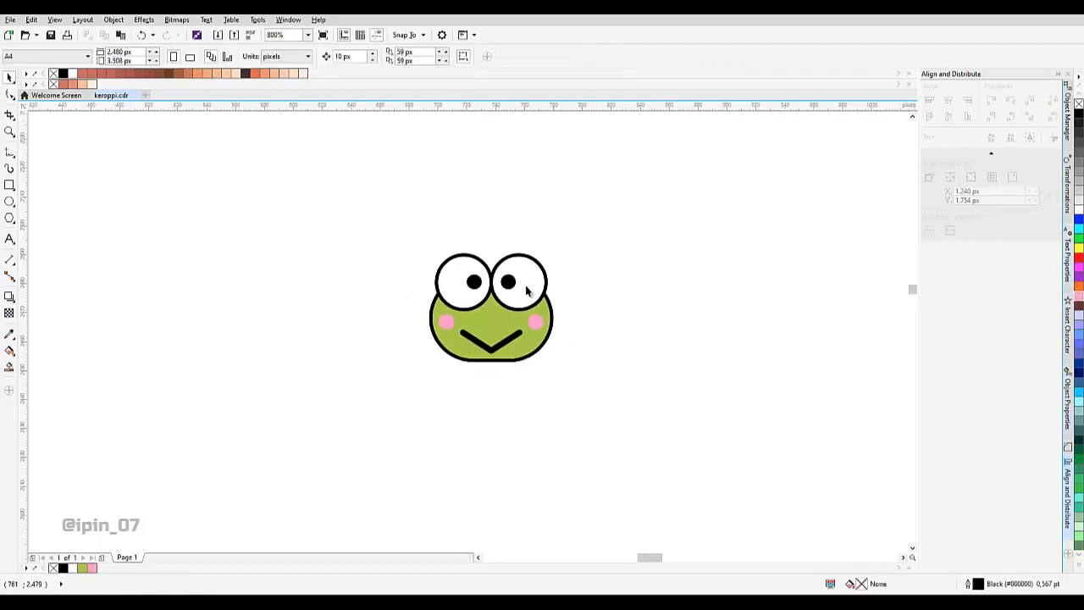
Remove the outline from the green head and both white eye circles.
scroll(527, 289, "up", 1)
left_click(527, 288)
left_click_drag(658, 501, 232, 174)
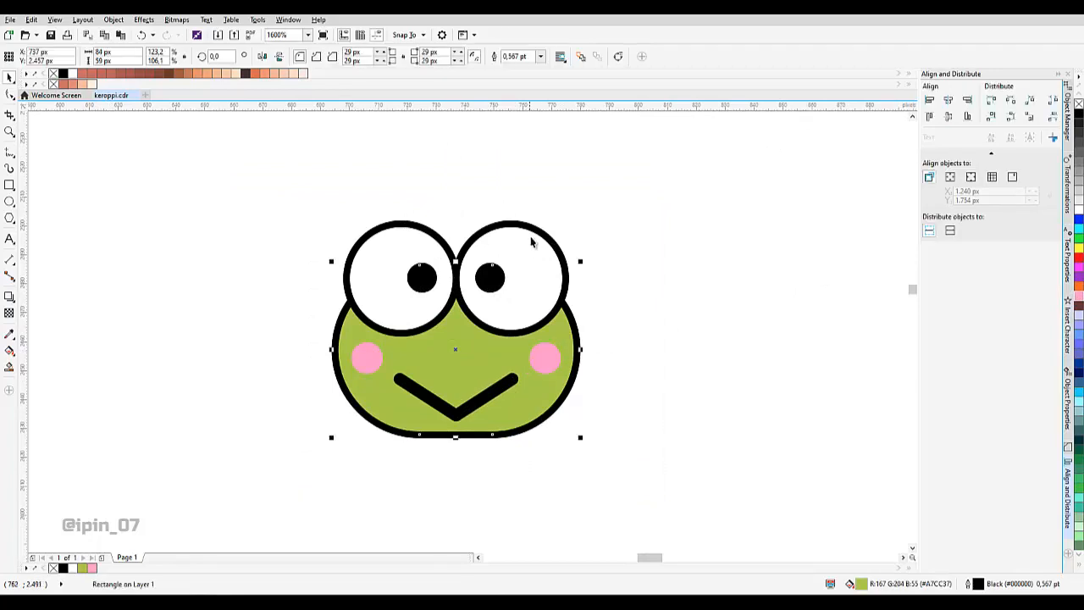
left_click(485, 56)
left_click(471, 68)
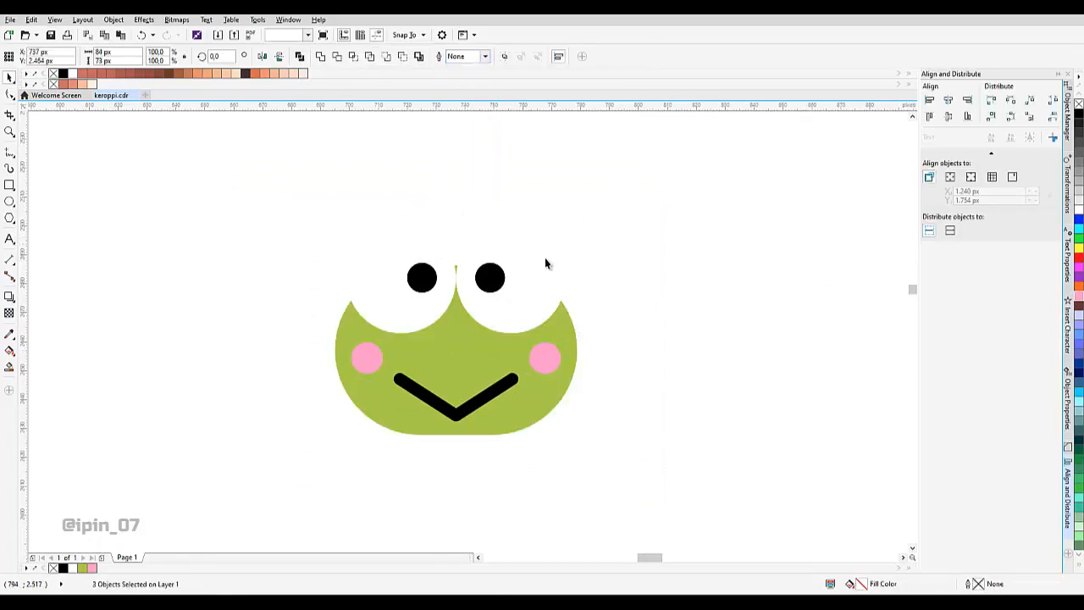
Move both white eye circles slightly up together, without the black pupils.
scroll(499, 249, "up", 2)
left_click(576, 318)
left_click(576, 319, "shift")
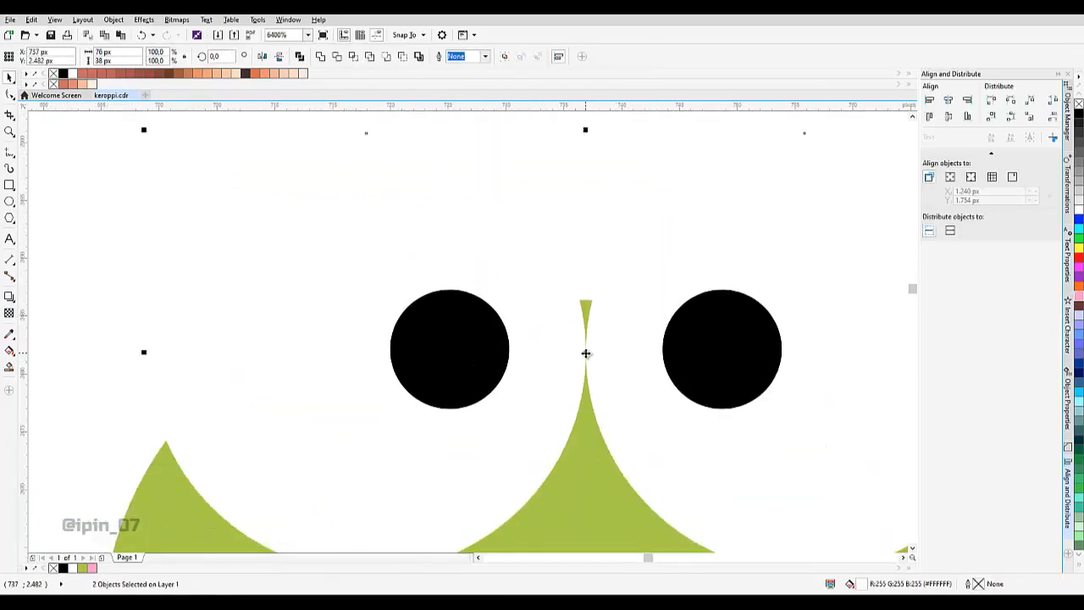
left_click_drag(586, 353, 564, 310)
scroll(529, 346, "down", 4)
left_click(644, 344)
scroll(543, 353, "up", 3)
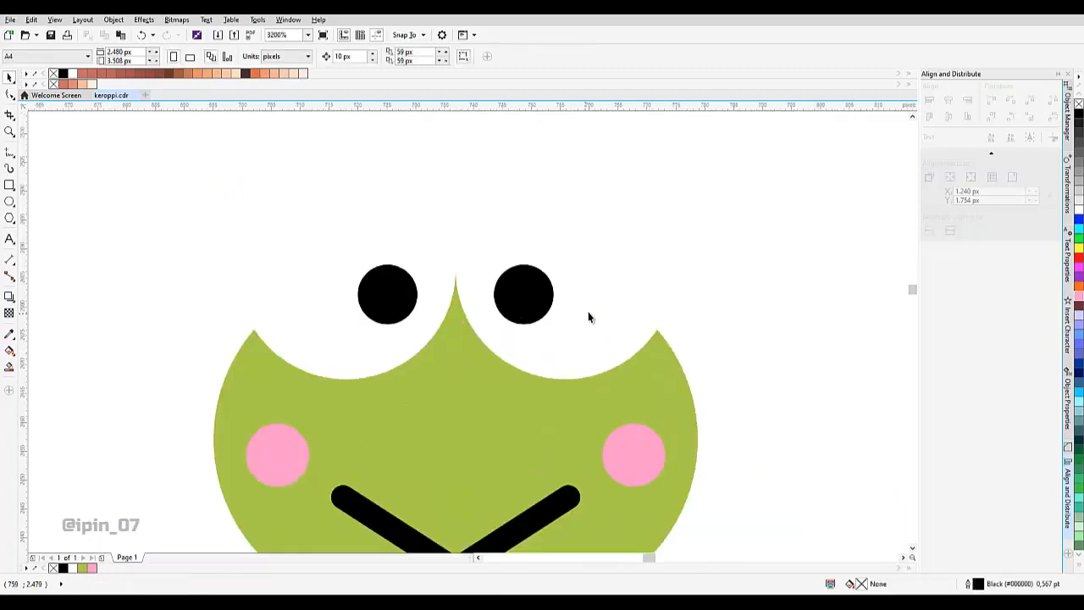
Fill both white eye circles with light grey.
left_click(590, 317)
left_click(537, 302, "shift")
left_click(1078, 200)
scroll(481, 273, "down", 2)
key("Escape")
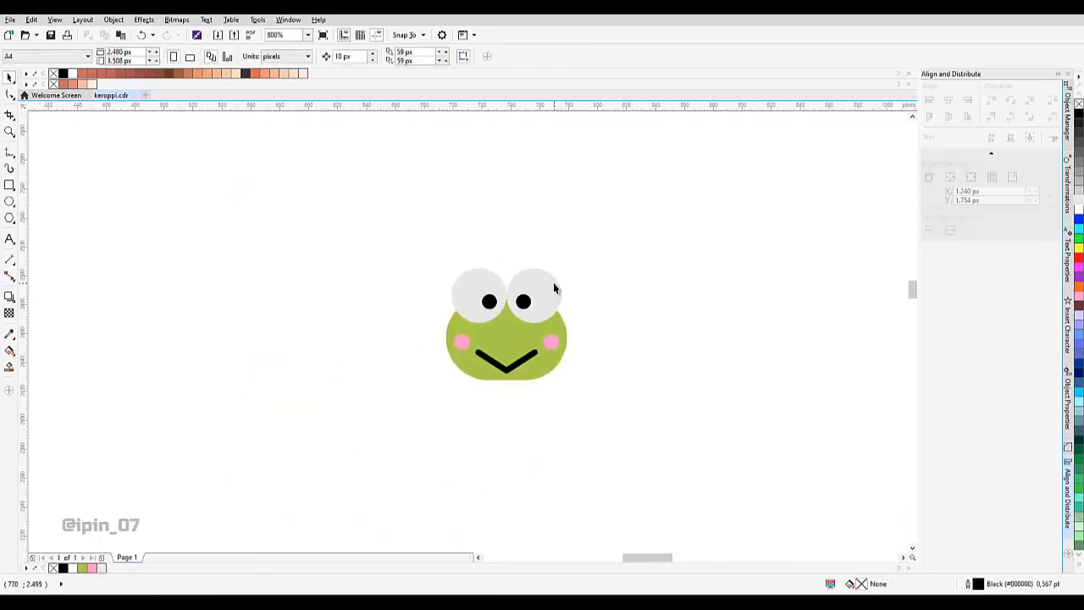
scroll(515, 334, "up", 1)
left_click(520, 334)
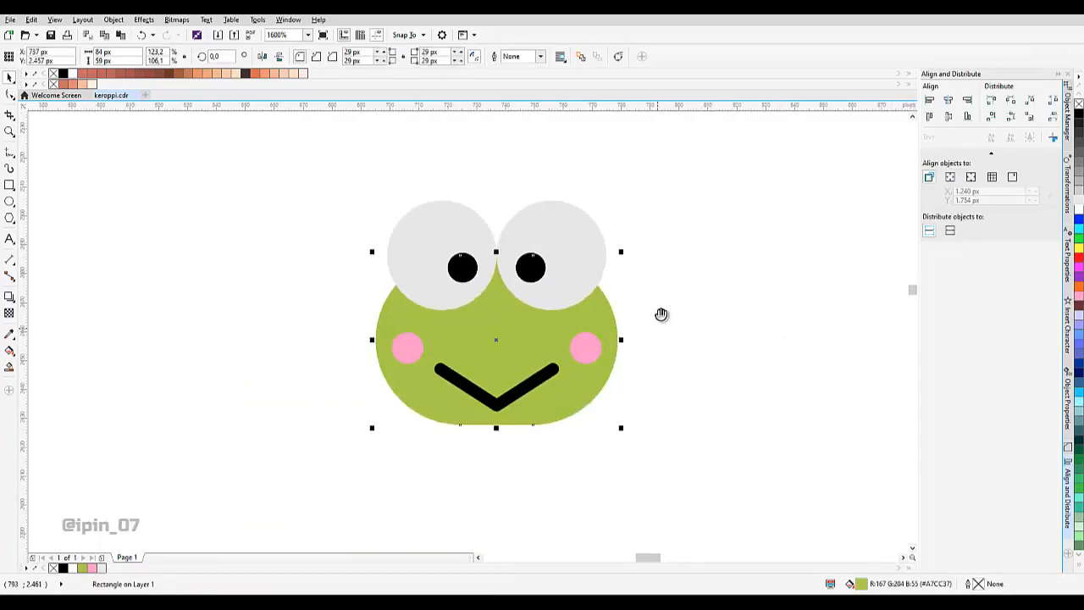
key("Escape")
left_click_drag(661, 314, 667, 337)
left_click_drag(533, 337, 532, 292)
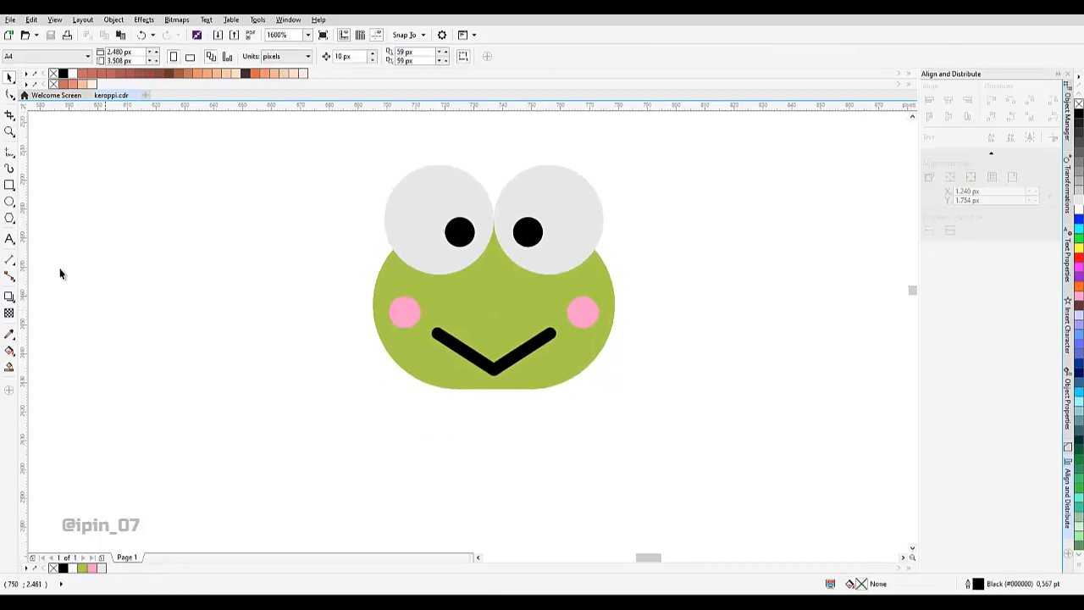
Draw a rectangle about 84 by 65 px overlapping the lower face as the body and centre it horizontally on the head.
left_click(9, 185)
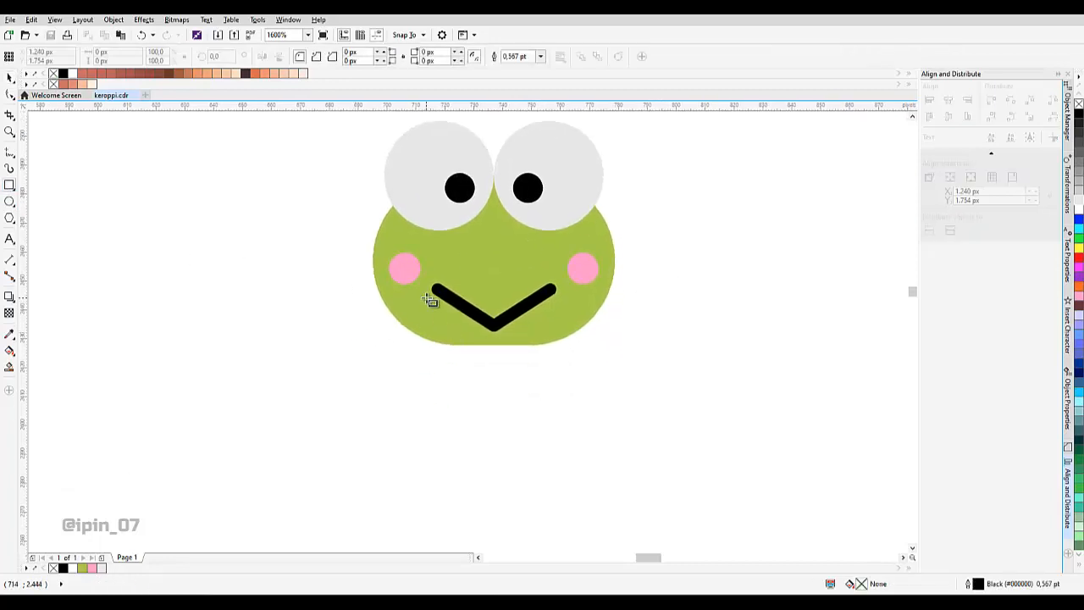
left_click_drag(357, 258, 601, 448)
scroll(598, 284, "up", 1)
key("space")
left_click(586, 254, "shift")
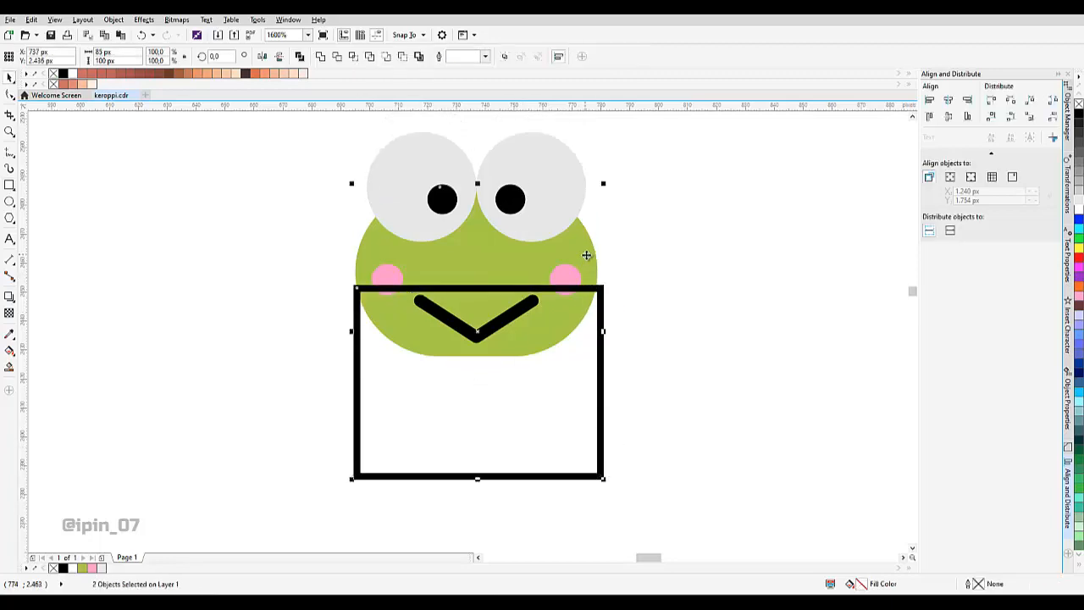
left_click(963, 118)
Send the body rectangle to the back of the page, behind the green head.
left_click(596, 389)
right_click(596, 389)
mouse_move(661, 262)
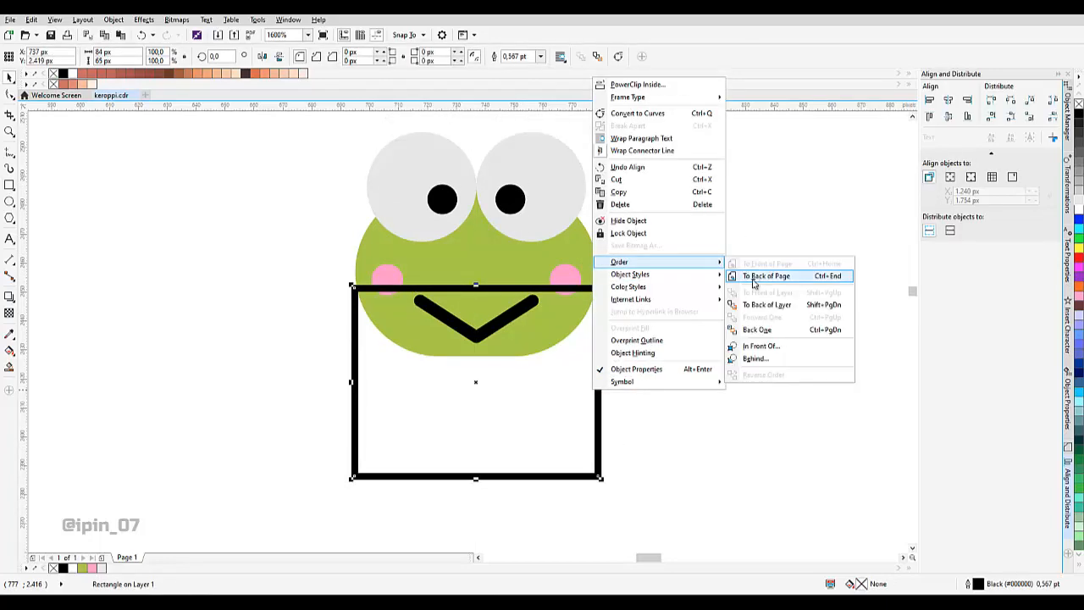
left_click(753, 277)
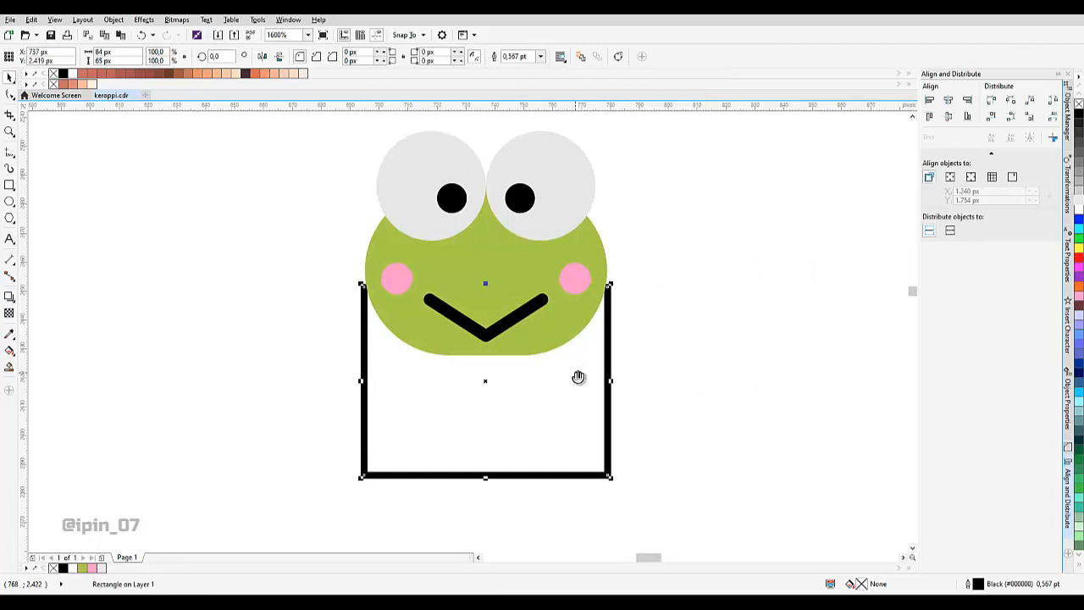
left_click_drag(578, 377, 586, 364)
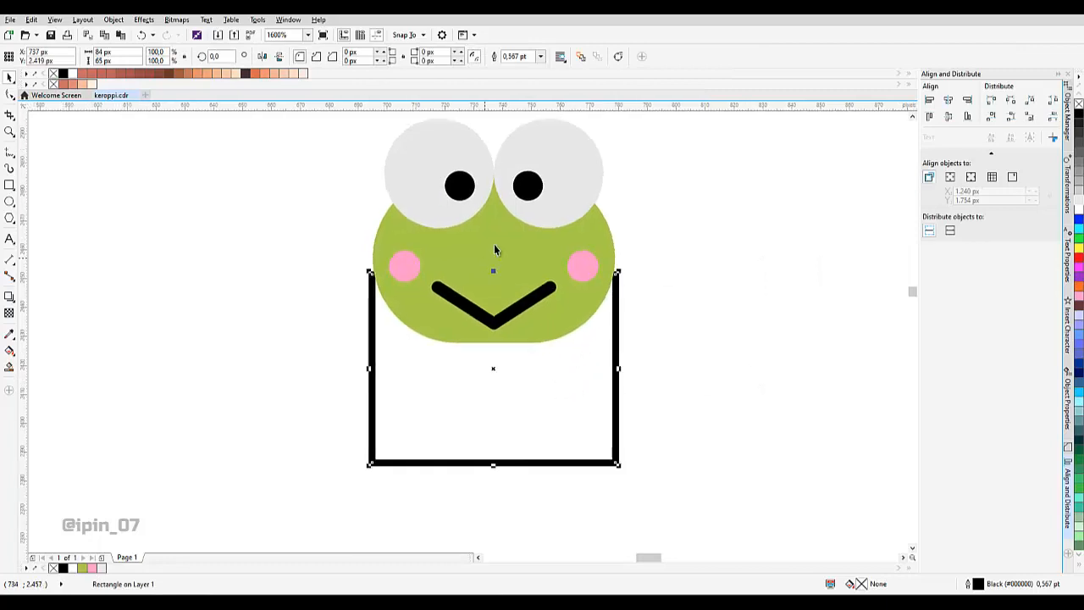
Round all four corners of the body rectangle to an 8 px radius and move it slightly up.
left_click(8, 95)
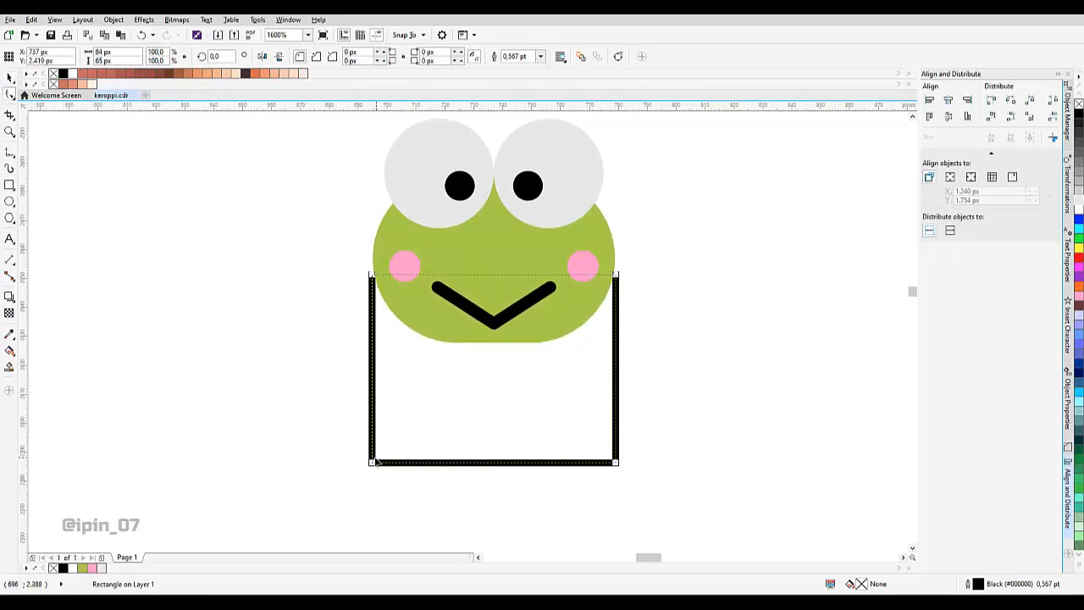
left_click_drag(373, 466, 406, 462)
key("space")
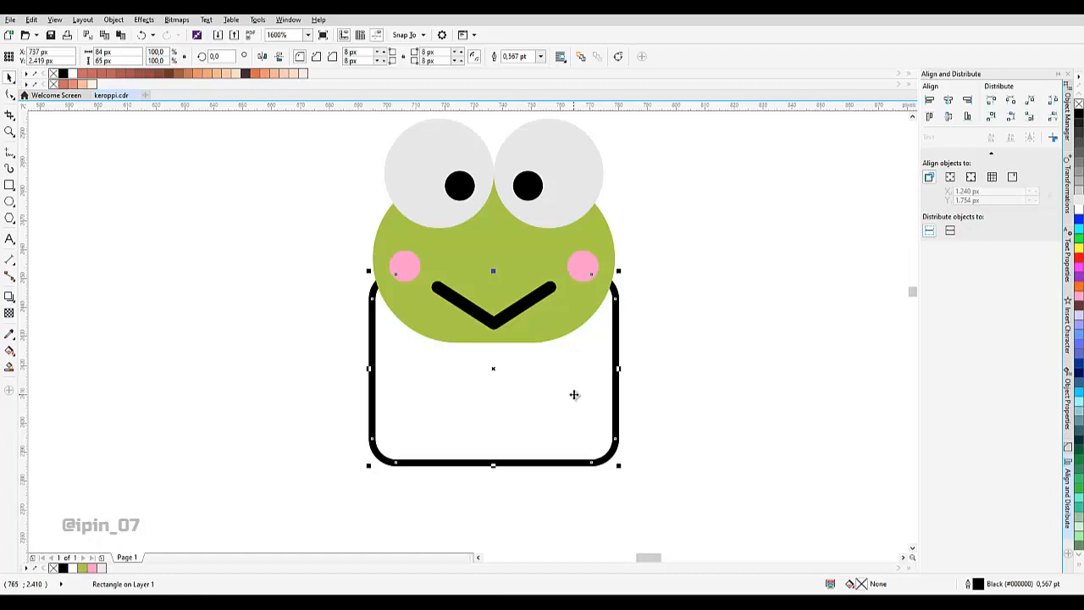
mouse_move(550, 407)
left_mouse_down()
mouse_move(550, 391)
mouse_move(545, 403)
left_mouse_up()
Try converting the rounded body rectangle to curves.
right_click(420, 391)
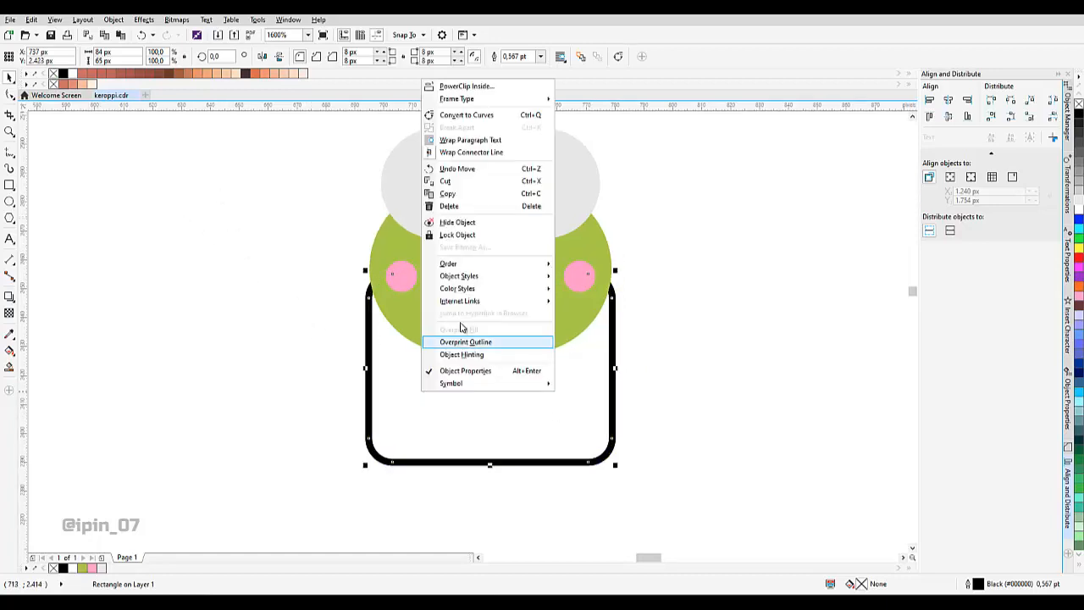
left_click(477, 114)
key("ctrl+z")
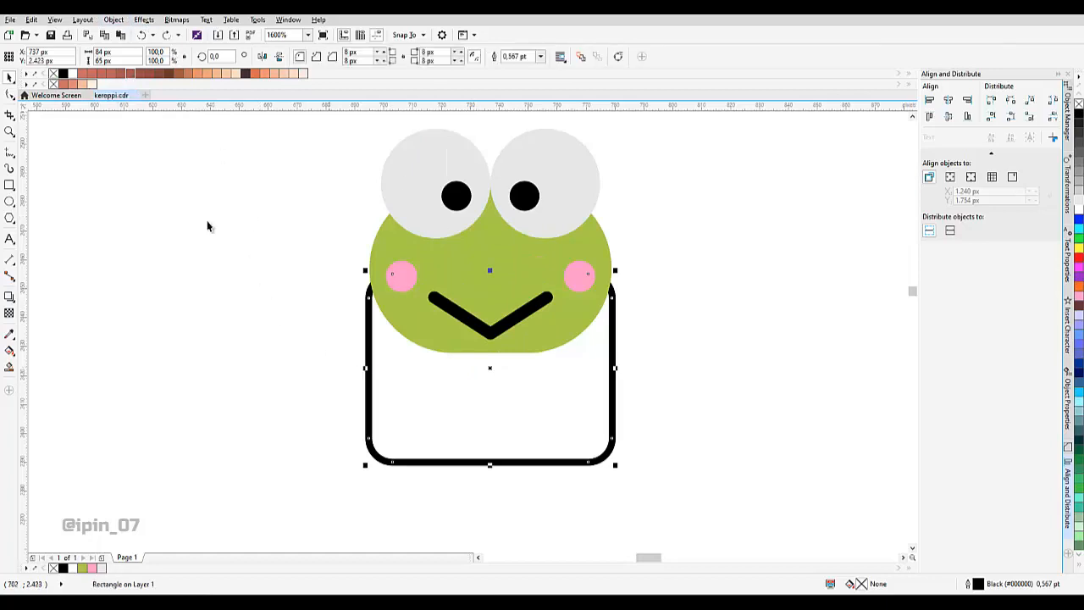
Add perspective to the rounded body and place a vertical guideline through its horizontal centre.
left_click(144, 20)
left_click(188, 162)
scroll(491, 301, "up", 1)
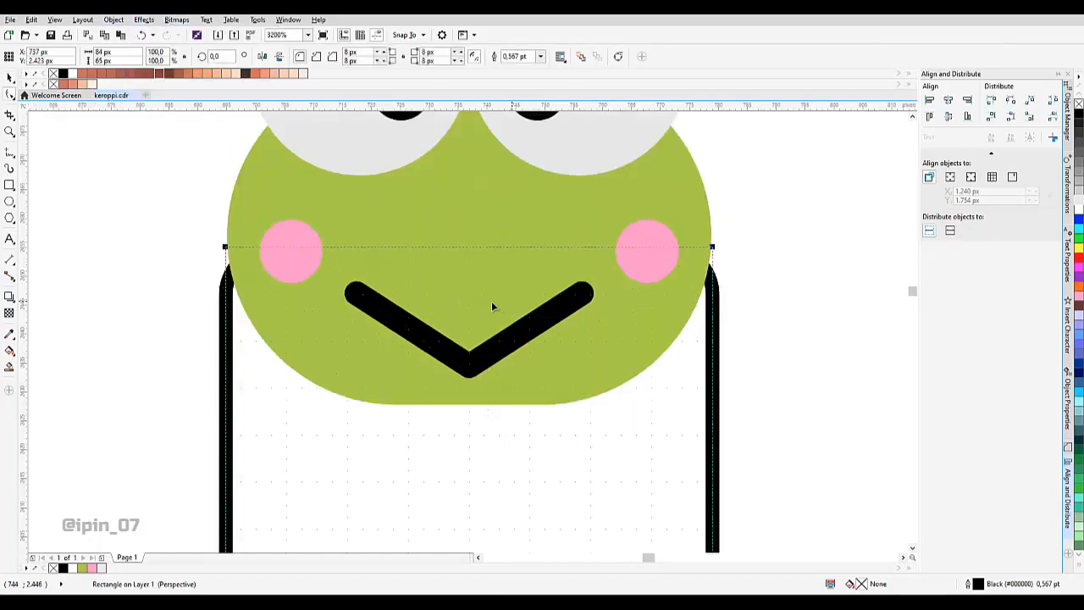
left_click_drag(224, 246, 272, 247)
key("ctrl+z")
left_click_drag(24, 237, 468, 365)
Try to taper the body by moving its upper-left perspective corner inward.
left_click_drag(225, 247, 337, 253)
left_click_drag(420, 350, 378, 295)
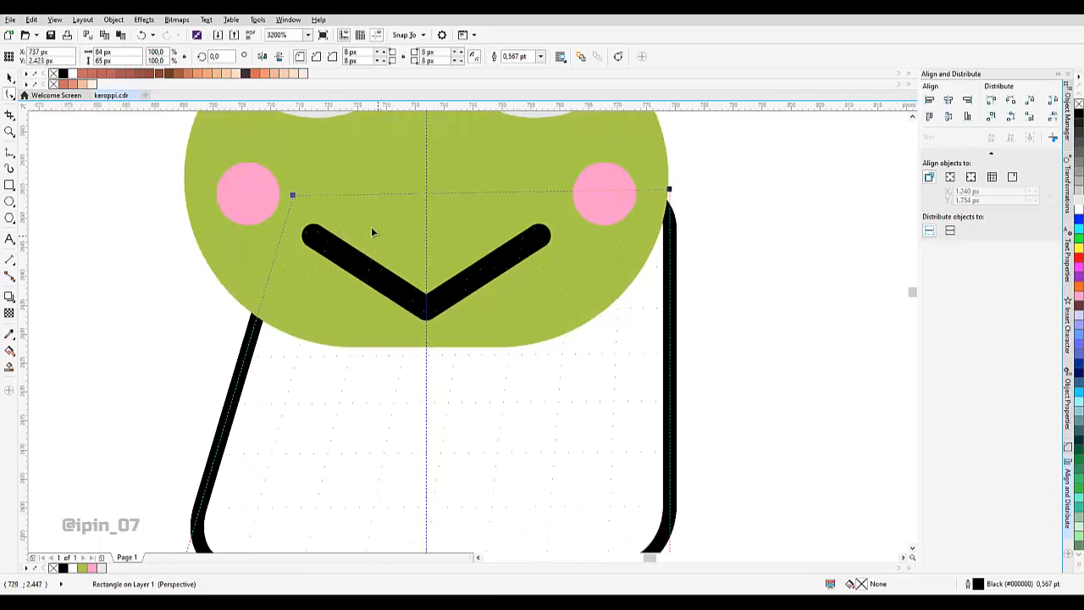
key("ctrl+z")
left_click_drag(266, 194, 218, 263)
scroll(230, 266, "up", 2)
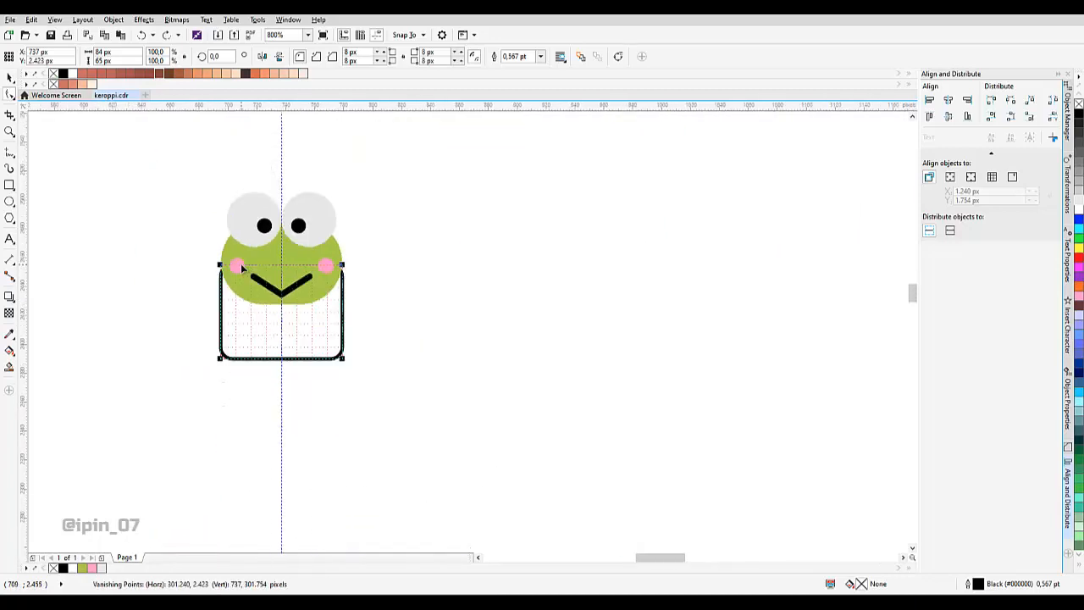
left_click_drag(211, 266, 270, 268)
key("ctrl+z")
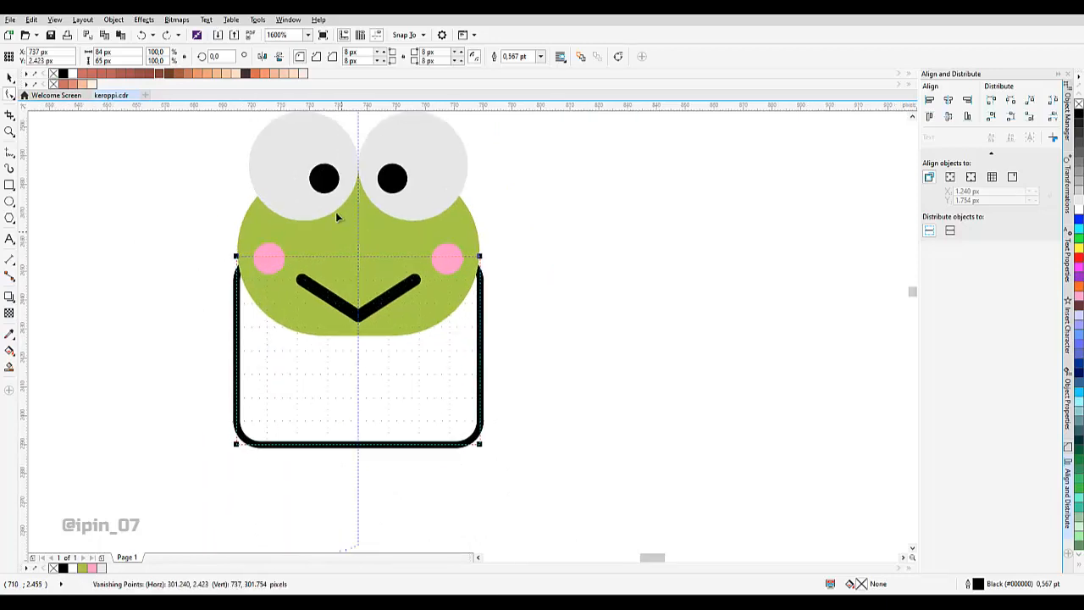
Place a horizontal guideline along the body's upper edge and enable snapping to guidelines.
left_click_drag(381, 107, 362, 256)
left_click(244, 296)
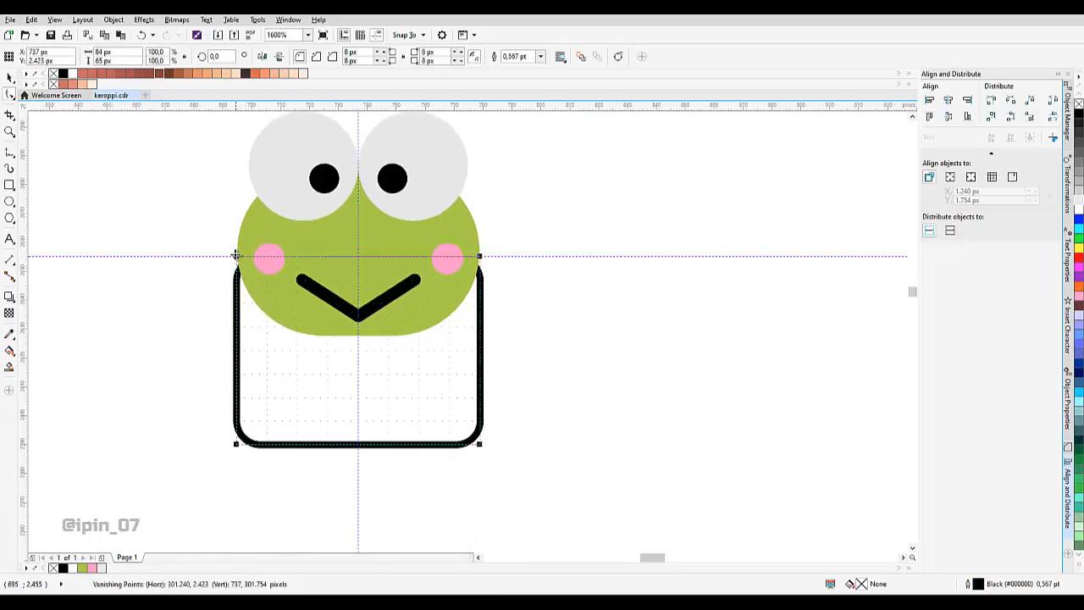
left_click(409, 36)
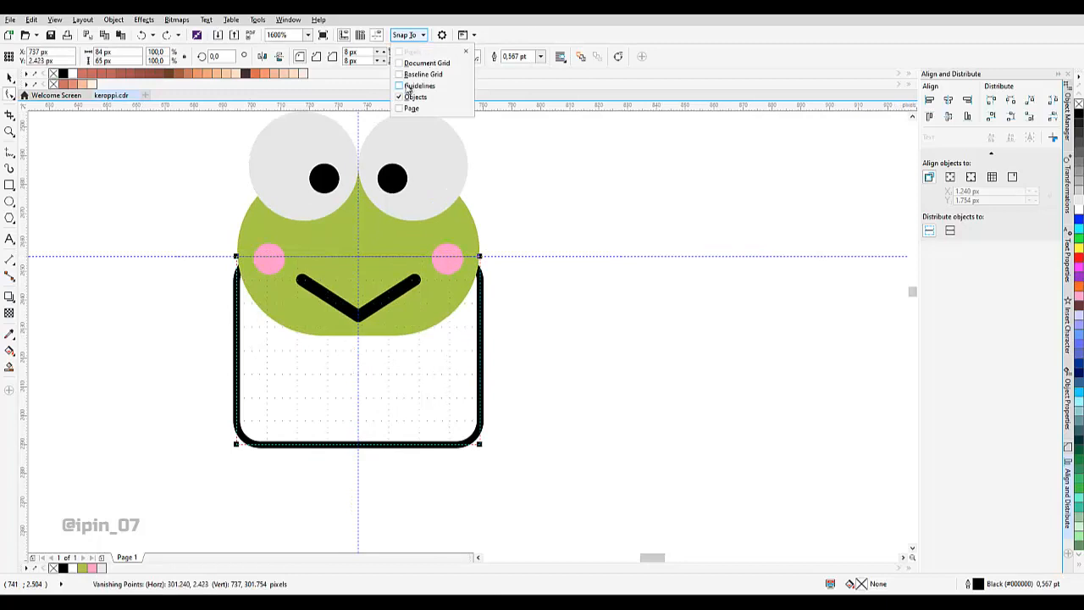
Taper the body by moving both upper perspective corners equally inward along the horizontal guideline.
left_click_drag(237, 256, 286, 256)
left_click_drag(479, 257, 431, 256)
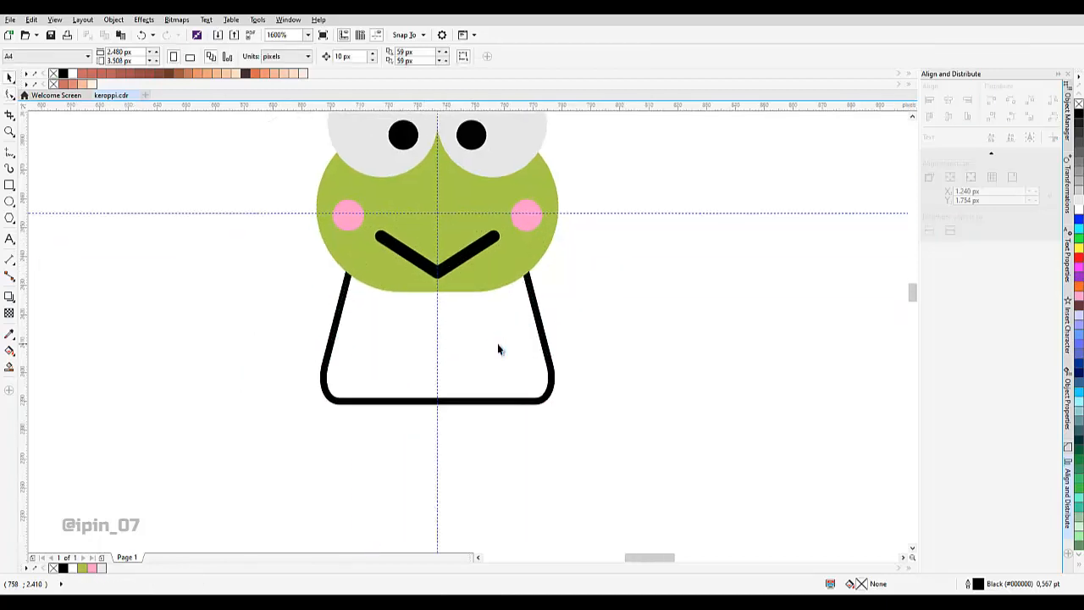
scroll(497, 343, "down", 1)
scroll(498, 345, "up", 1)
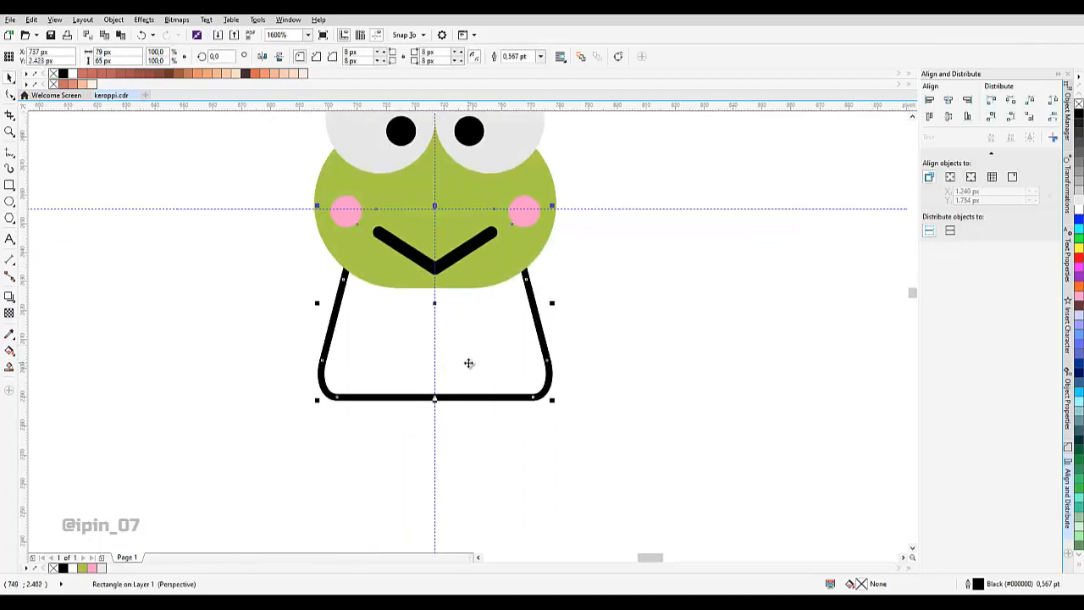
Widen the tapered body symmetrically to 84 px and try a red fill on it.
left_click_drag(469, 363, 467, 355)
left_click_drag(550, 295, 561, 300)
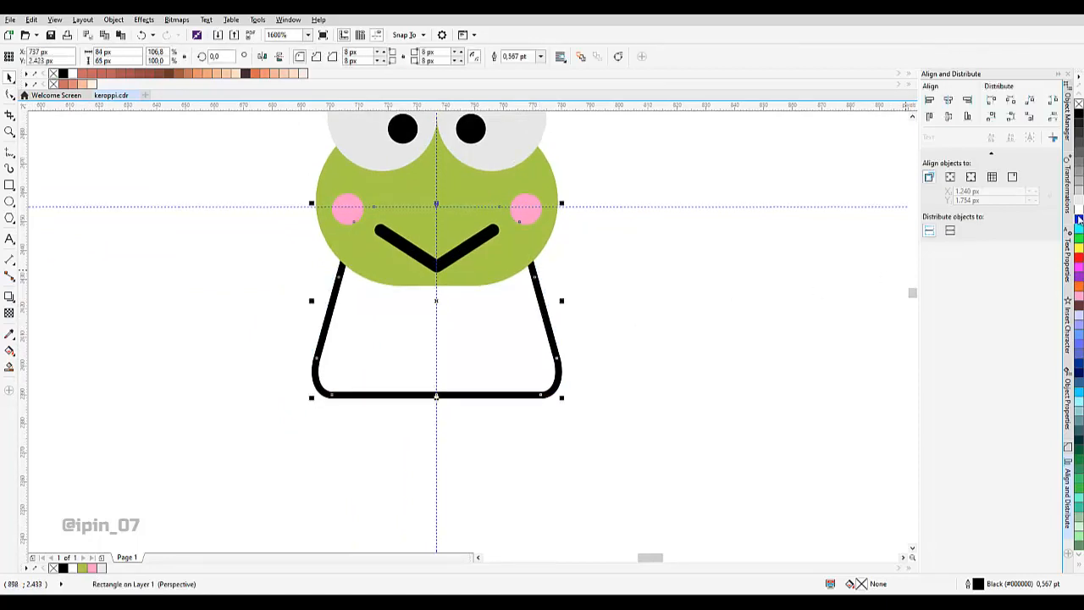
left_click(1078, 262)
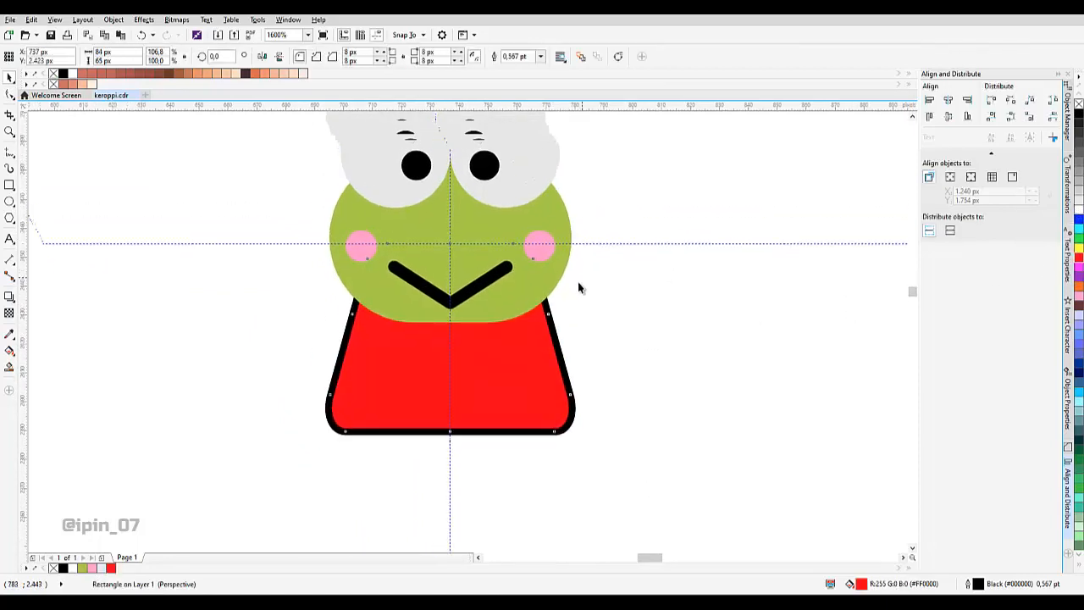
key("ctrl+z")
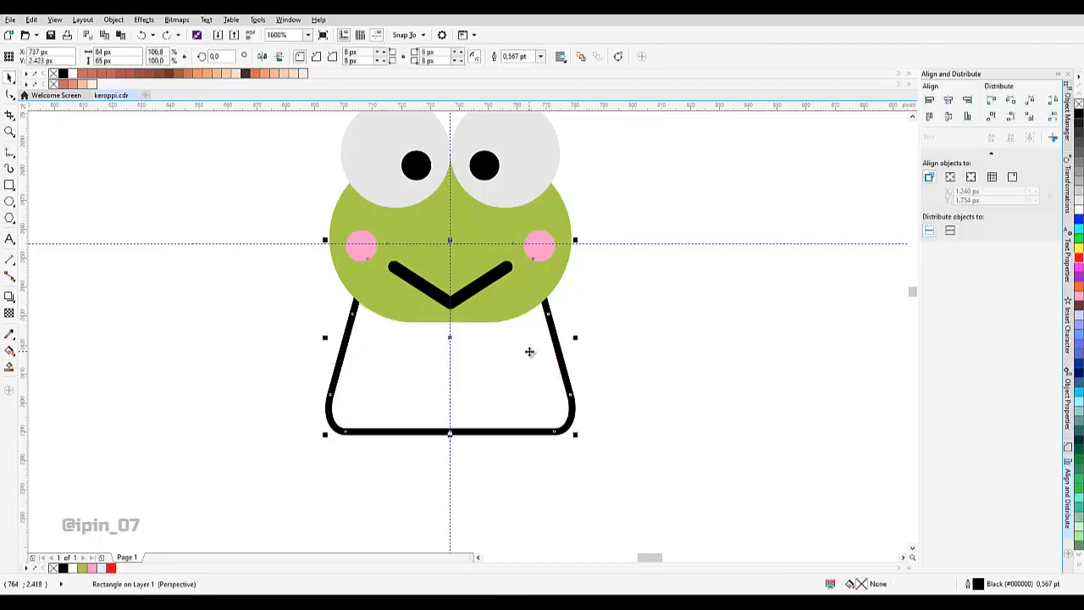
Set the radius of the body's two upper corners to 30 px.
left_click(379, 51)
left_click_drag(403, 69, 387, 63)
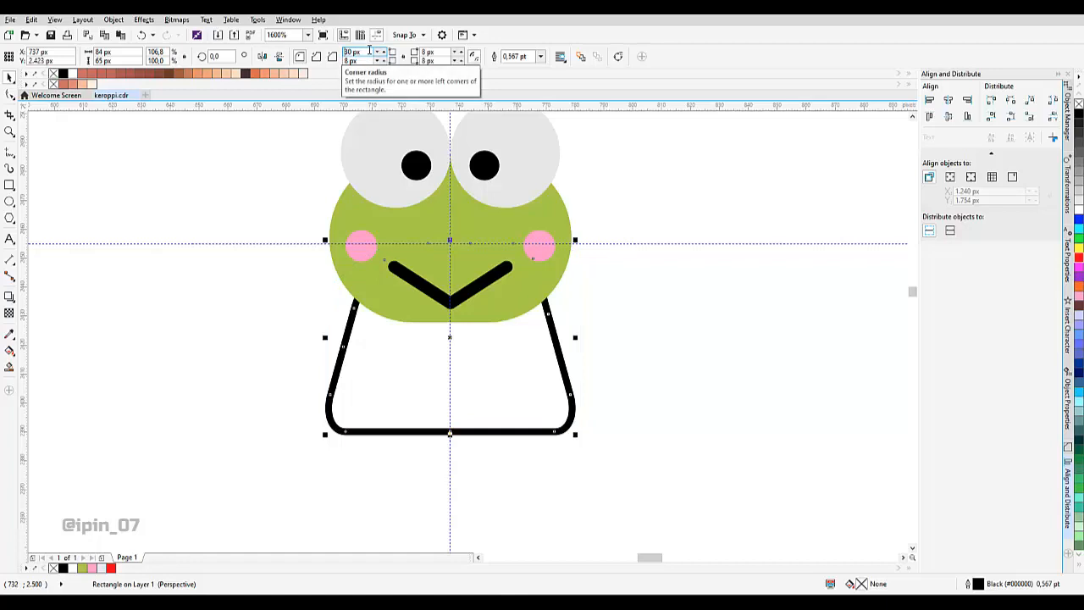
left_click_drag(446, 52, 375, 60)
type("30")
key("Return")
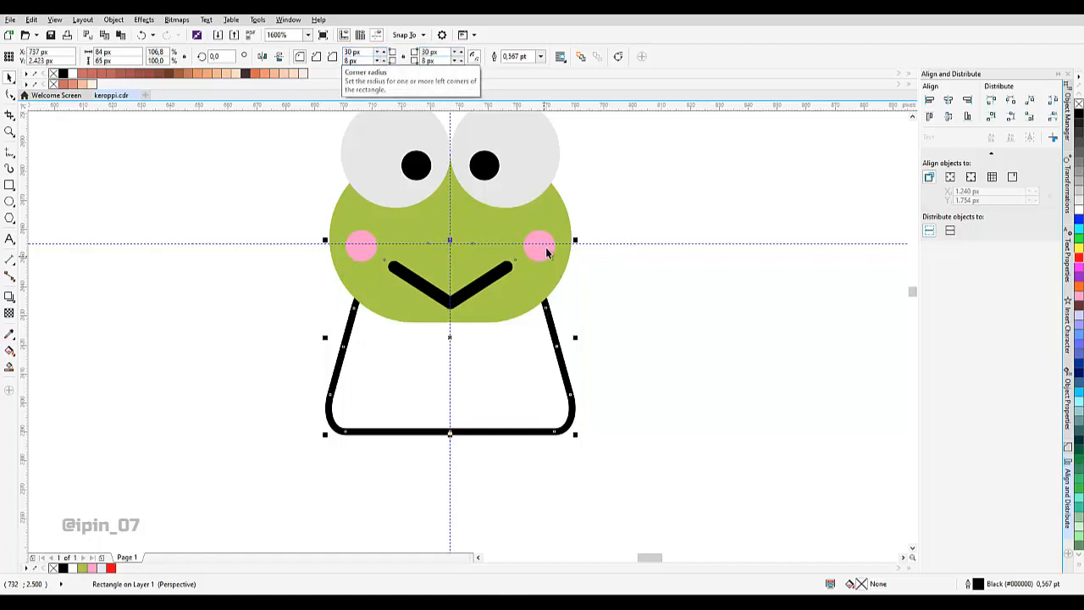
Set the radius of the body's two upper corners to 50 px.
type("50")
key("Return")
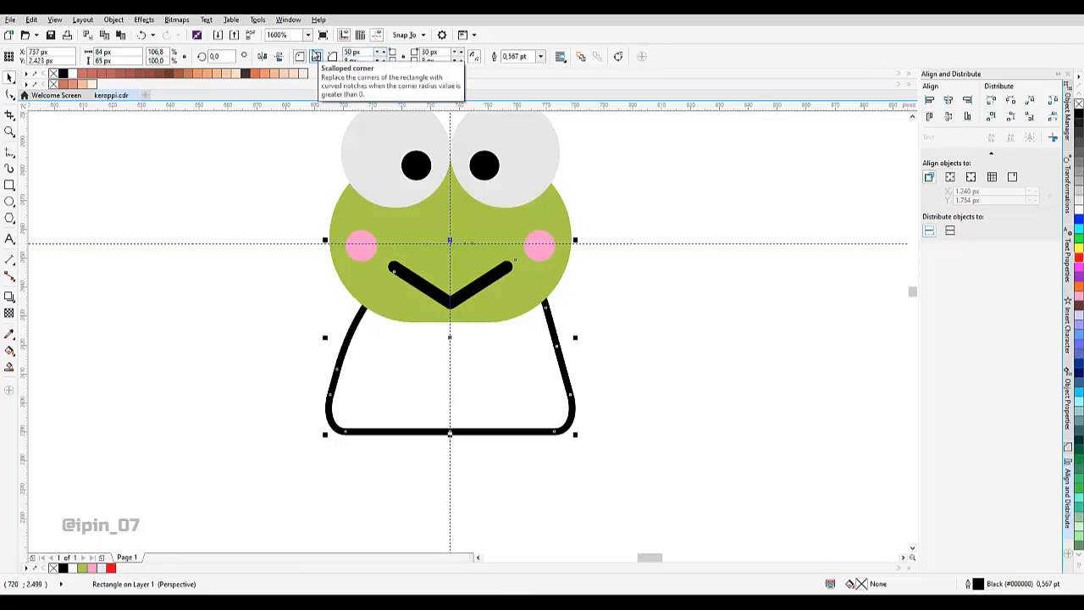
key("Tab")
key("Tab")
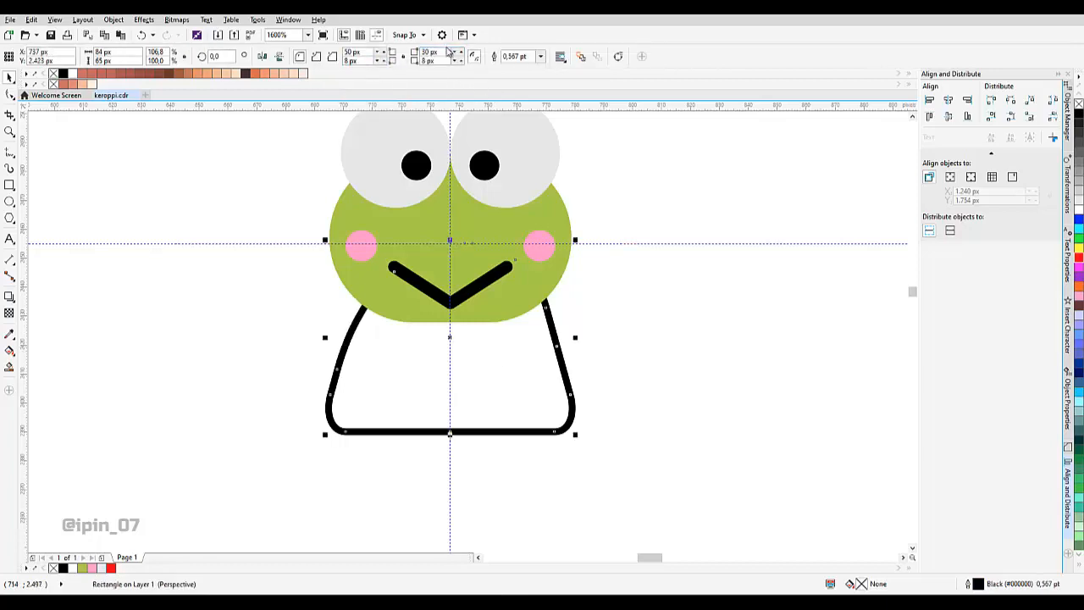
left_click(374, 55)
left_click(628, 308)
mouse_move(568, 302)
left_mouse_down()
mouse_move(547, 299)
mouse_move(560, 309)
left_mouse_up()
left_click(598, 285)
left_click_drag(601, 233, 609, 243)
left_click(609, 243)
left_click_drag(522, 434, 535, 329)
left_click(549, 350)
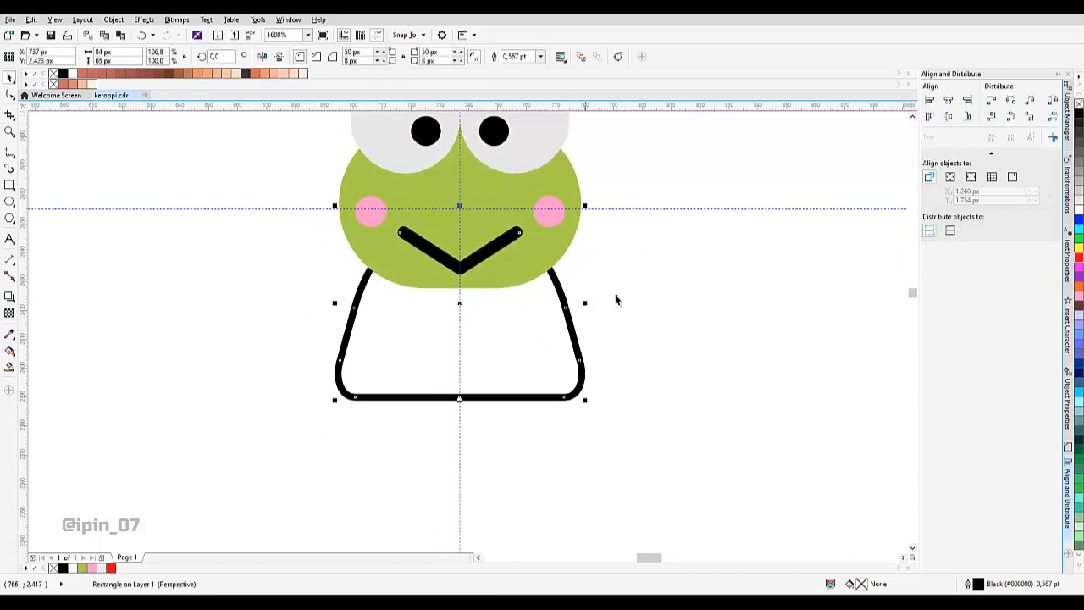
left_click(599, 308)
left_click_drag(480, 323, 480, 317)
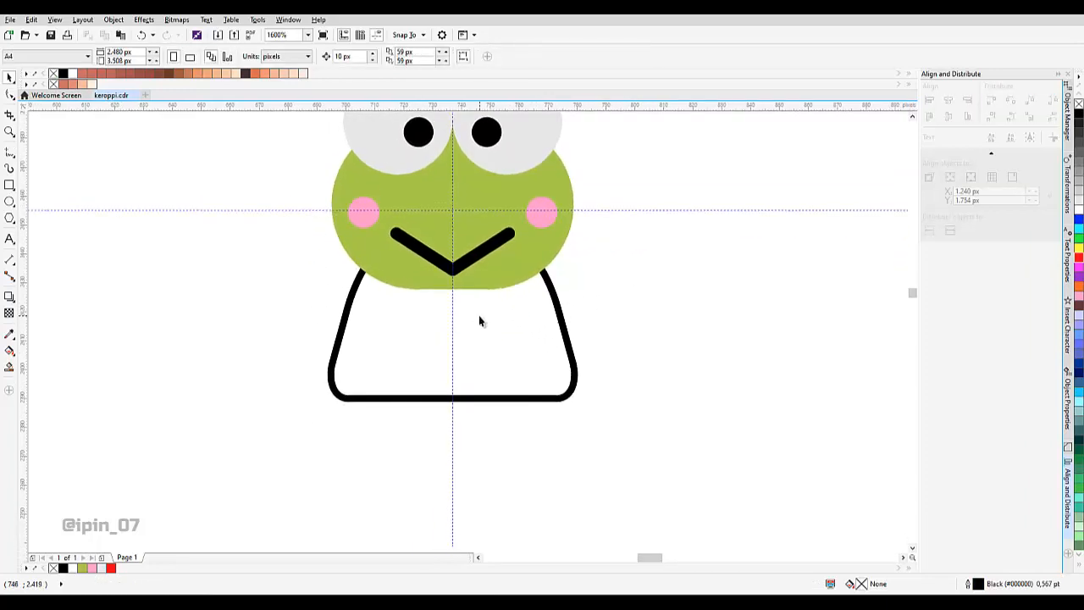
Draw a tall rectangle about 13 by 76 px over the body as a stripe and centre it horizontally on the body.
left_click(10, 185)
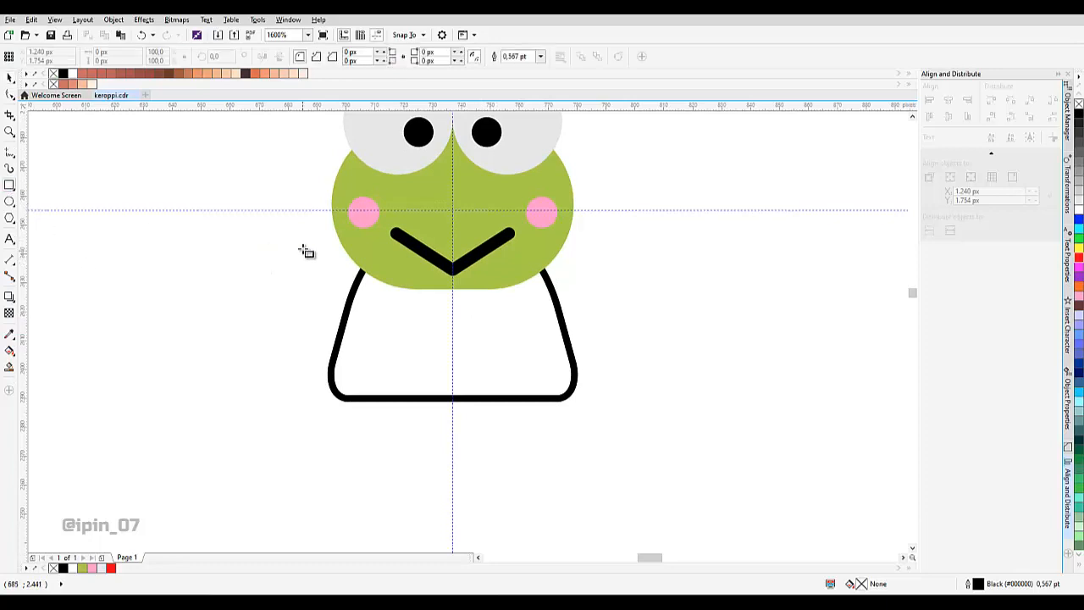
left_click_drag(441, 209, 481, 428)
left_click(954, 102)
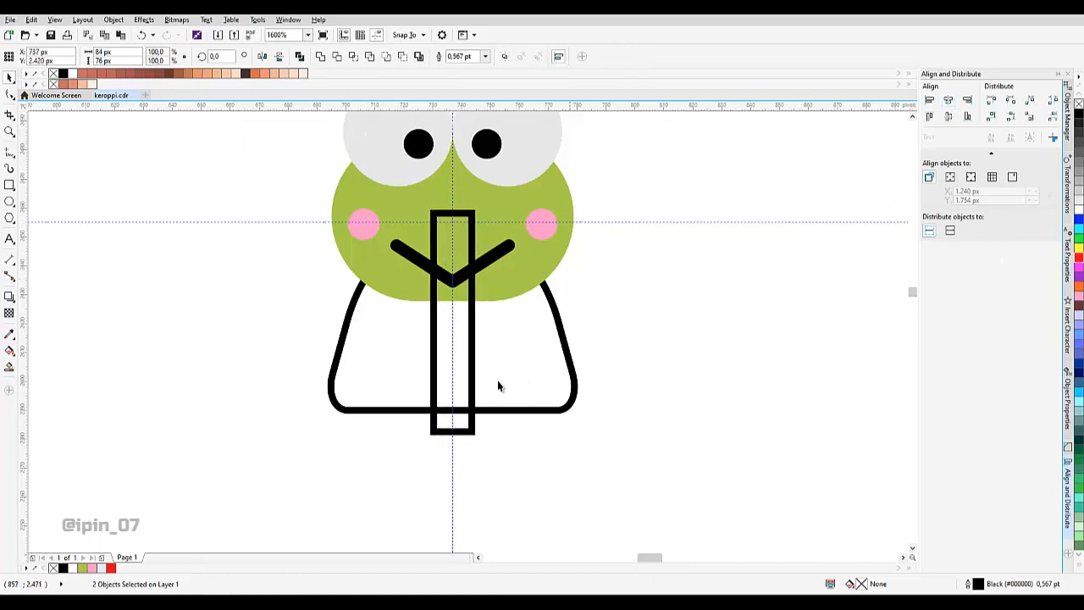
Duplicate the central stripe edge to edge twice towards the right side of the body.
left_click(497, 381)
left_click(454, 351)
left_click_drag(430, 323, 497, 332)
right_click(497, 332)
key("ctrl+r")
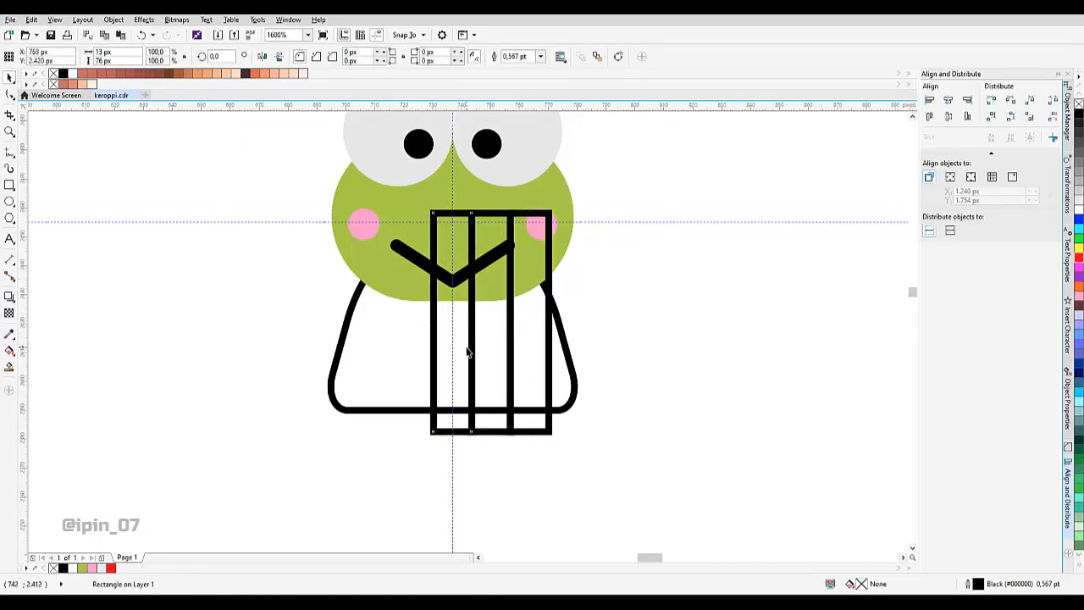
Duplicate the central stripe twice towards the left side and delete the two copies directly beside the central stripe.
left_click(474, 329)
left_click_drag(428, 334, 391, 333)
key("ctrl+r")
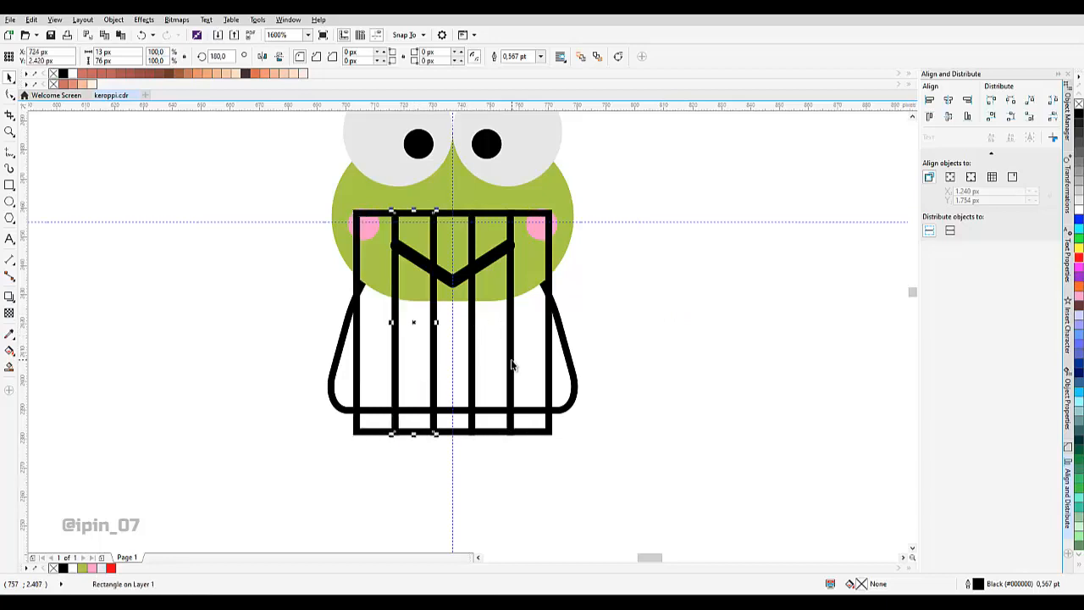
key("Delete")
left_click_drag(486, 346, 506, 351)
Group the three remaining vertical stripes.
left_click(550, 352)
left_click(476, 351, "shift")
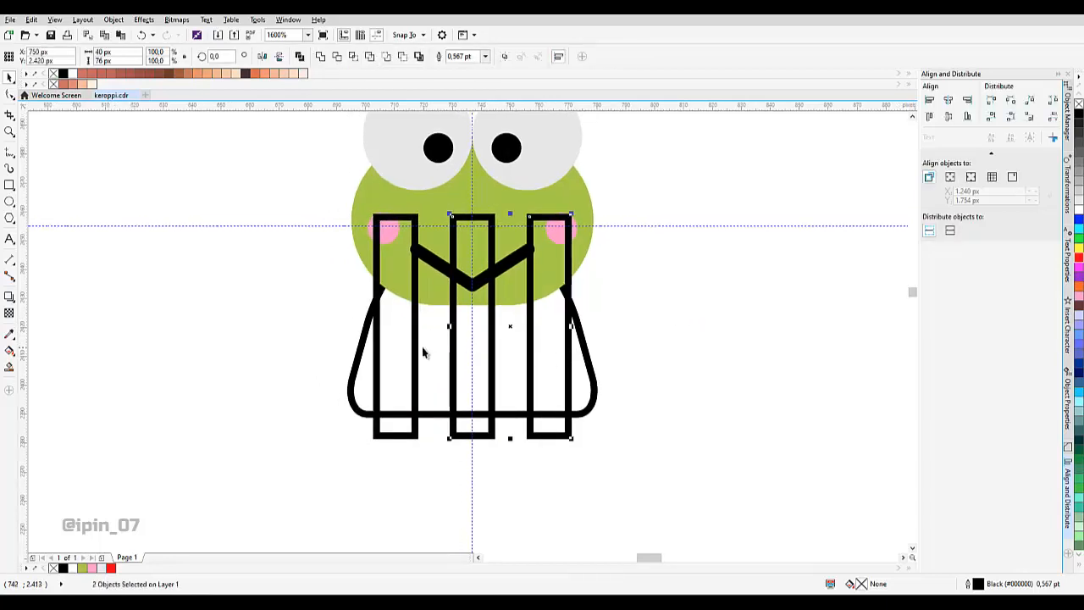
left_click(144, 20)
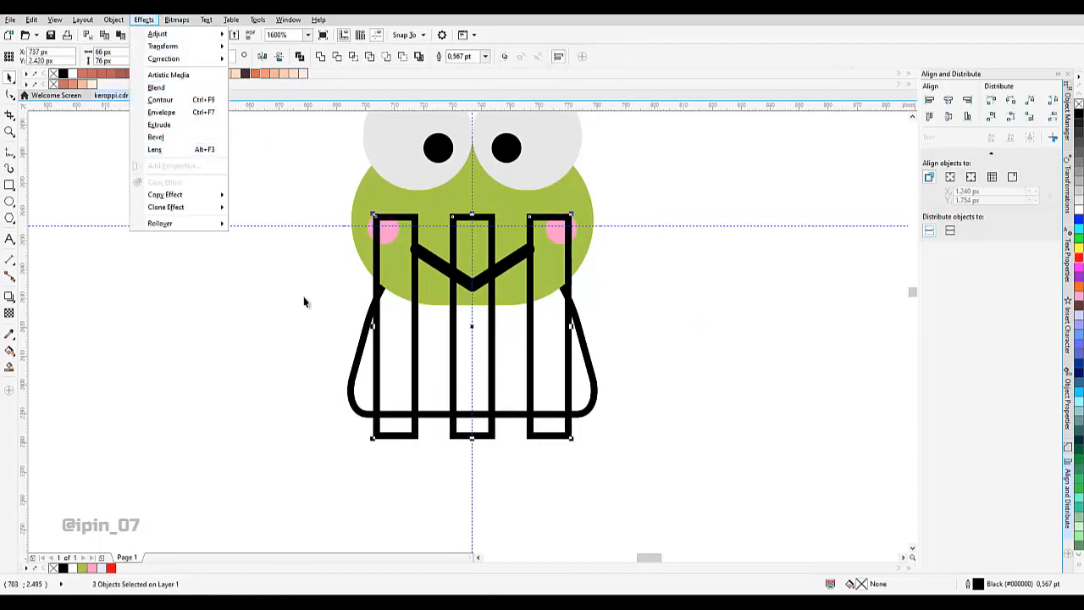
left_click(395, 317)
key("ctrl+g")
Add perspective to the stripe group and move it slightly down so its upper edge sits on the horizontal guideline.
left_click(166, 21)
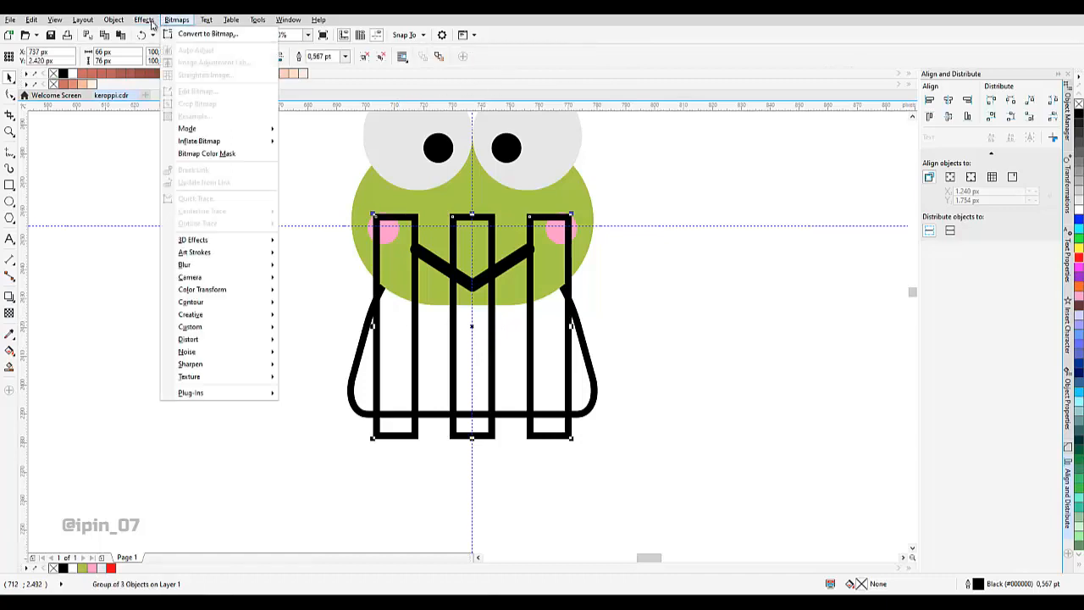
mouse_move(147, 21)
left_click(201, 166)
scroll(434, 224, "up", 1)
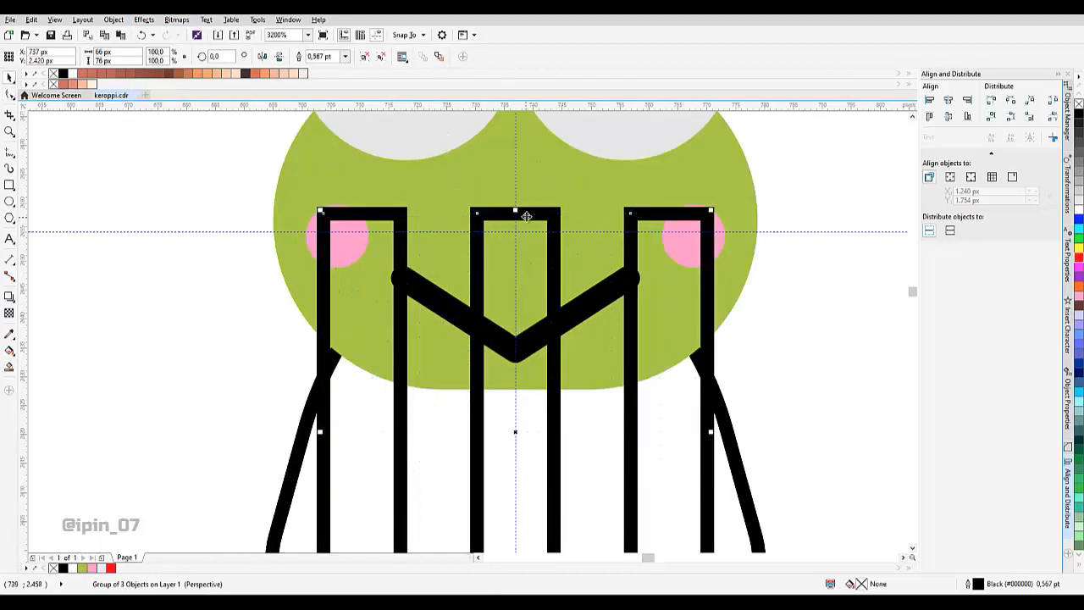
left_click_drag(522, 217, 525, 234)
left_click_drag(407, 262, 410, 225)
Taper the stripe group by moving both upper perspective corners equally inward along the horizontal guideline.
key("F10")
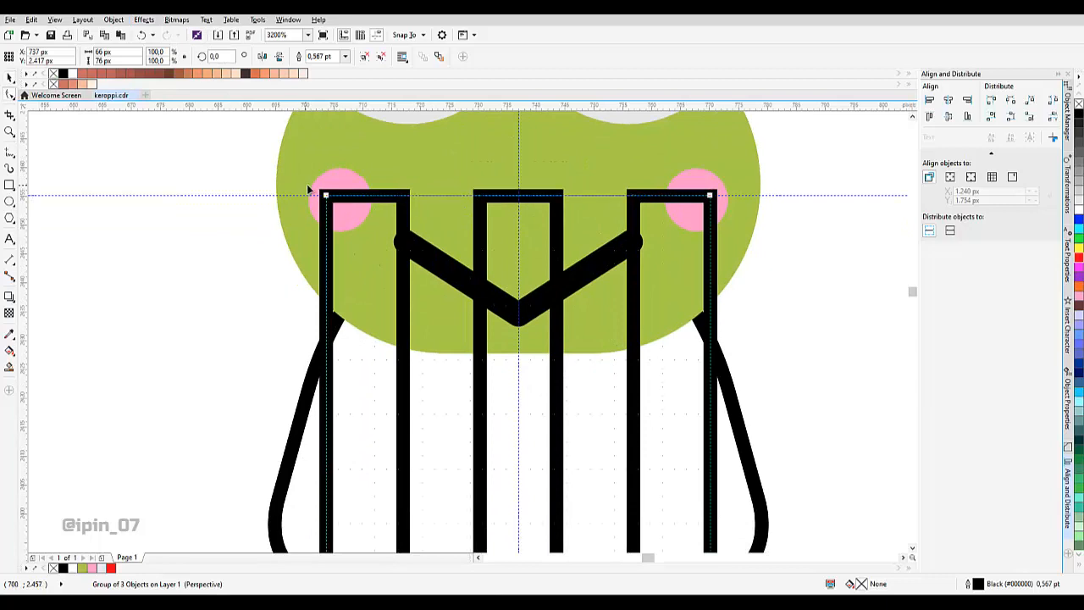
left_click_drag(324, 197, 370, 196)
left_click_drag(709, 196, 664, 195)
left_click_drag(373, 196, 370, 196)
scroll(460, 249, "down", 1)
scroll(488, 246, "down", 1)
scroll(508, 301, "up", 1)
key("space")
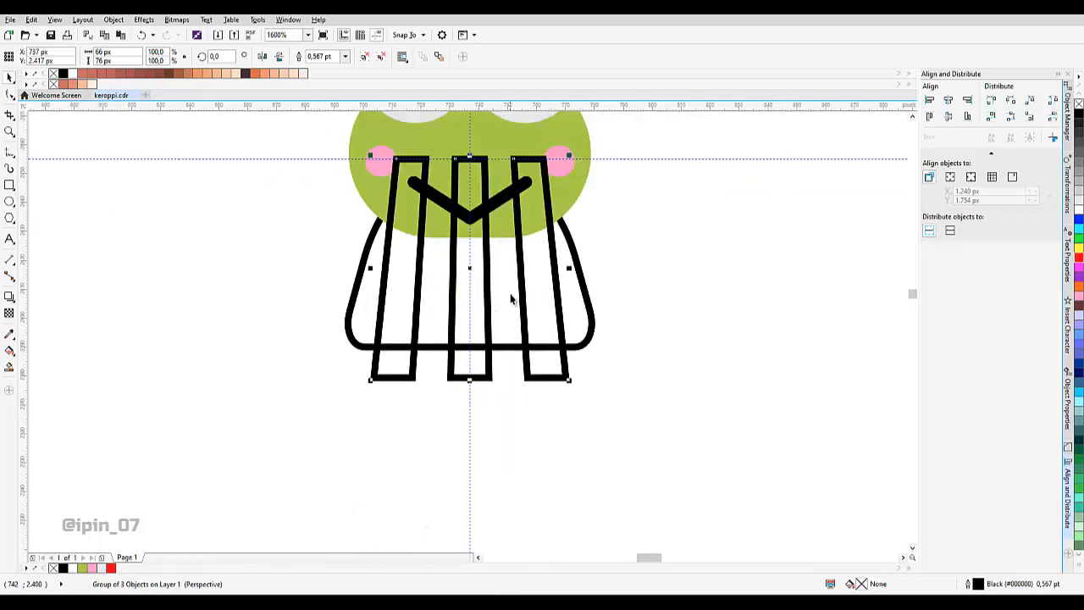
Select the stripe group together with the body outline and shorten both from below to a combined height of about 69 px.
left_click(580, 297, "shift")
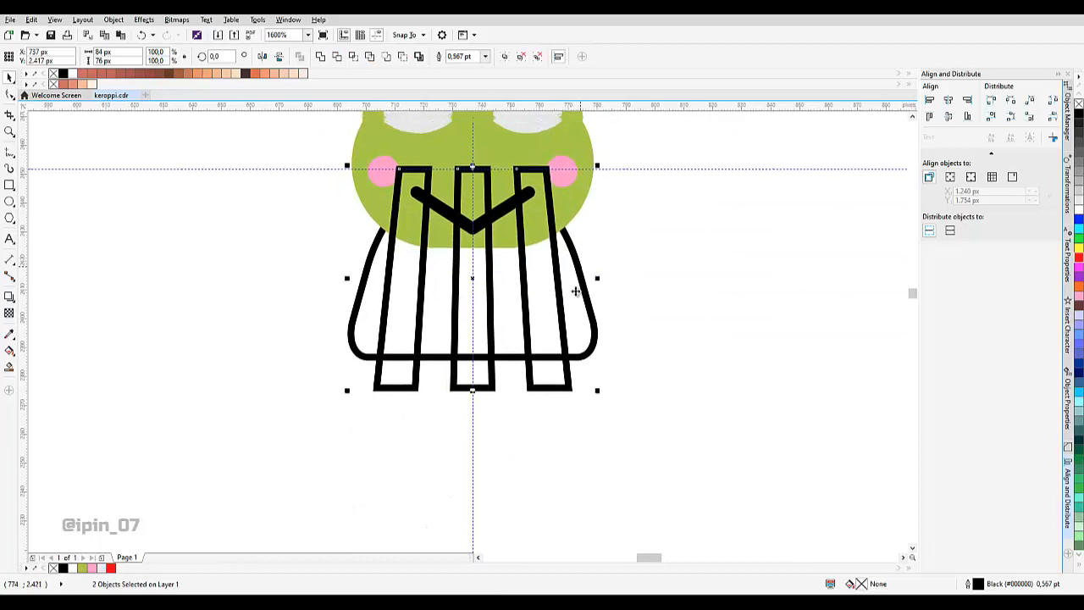
scroll(543, 309, "up", 1)
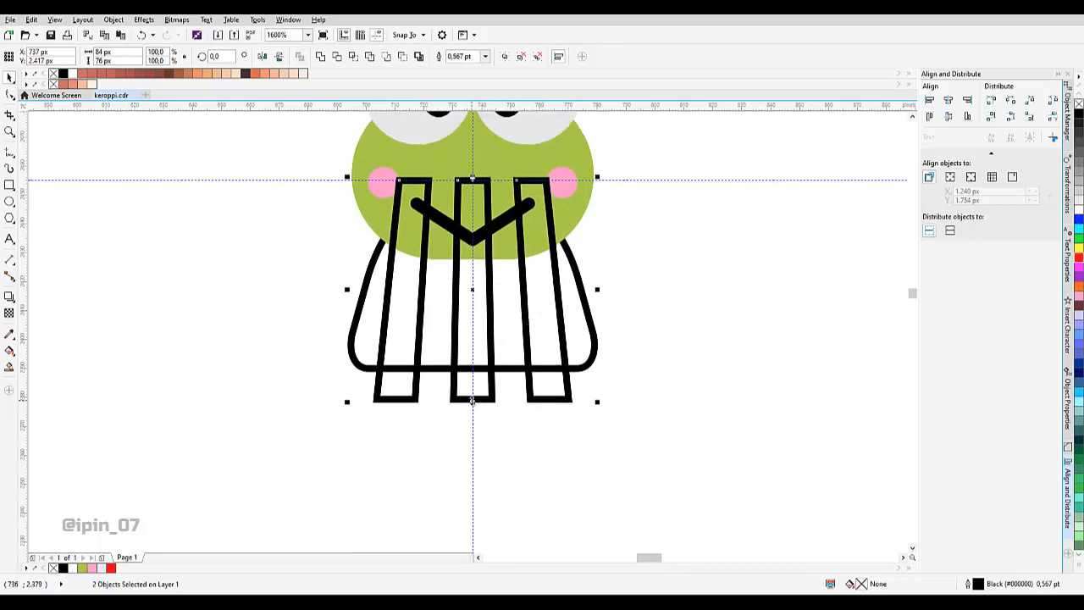
left_click_drag(471, 402, 473, 381)
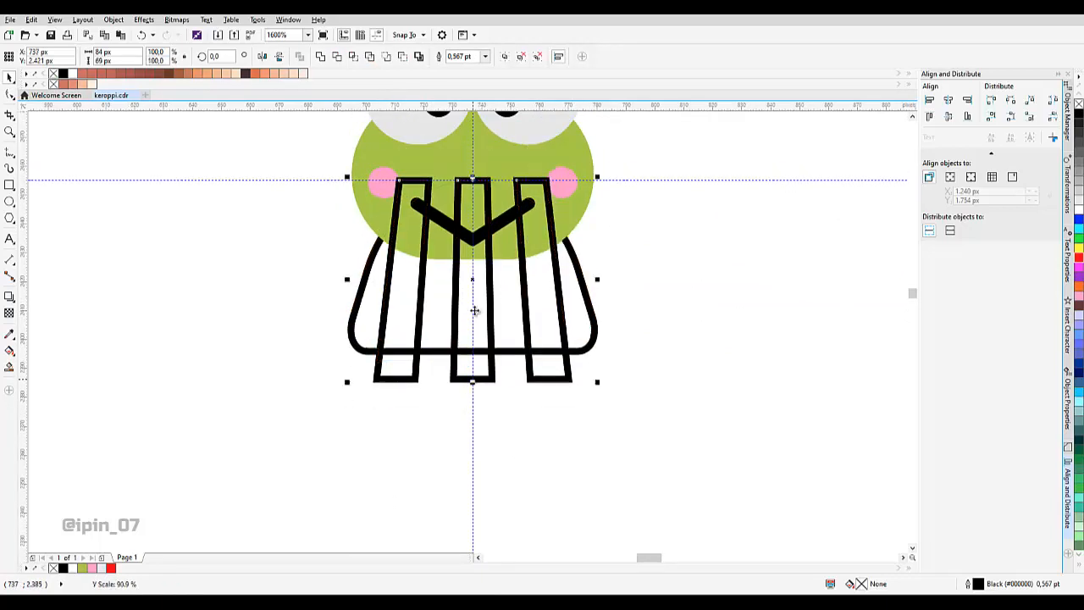
Intersect the stripe group with the body shape and delete the original stripes that extend beyond it.
left_click(354, 57)
left_click(557, 312)
key("Delete")
scroll(547, 310, "up", 3)
Fill the body shape with light grey and its three stripes with red.
left_click(550, 362)
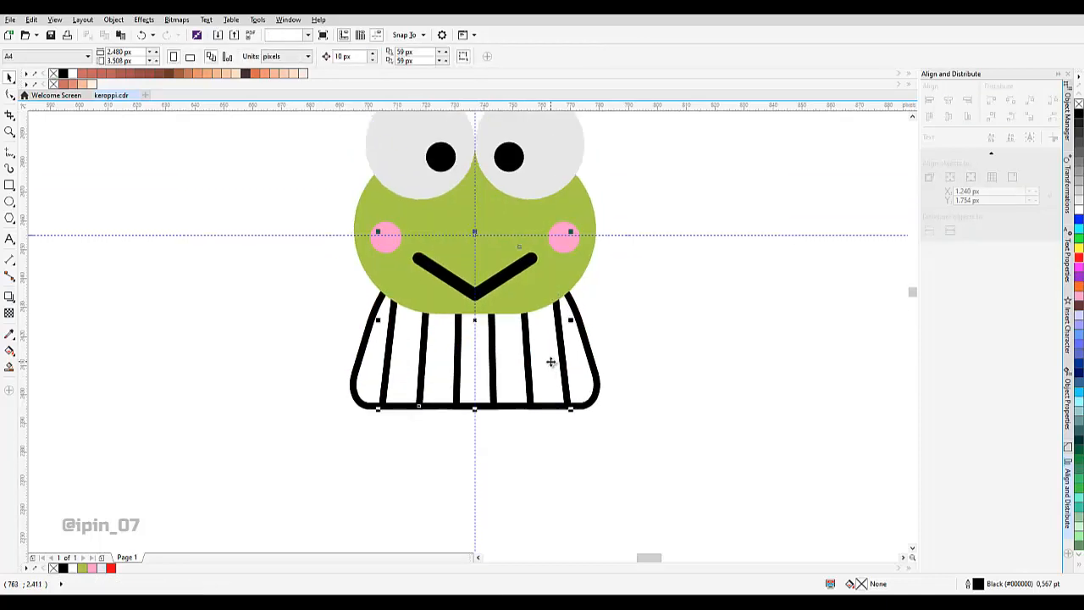
left_click(551, 361)
left_click(1078, 201)
left_click(548, 375)
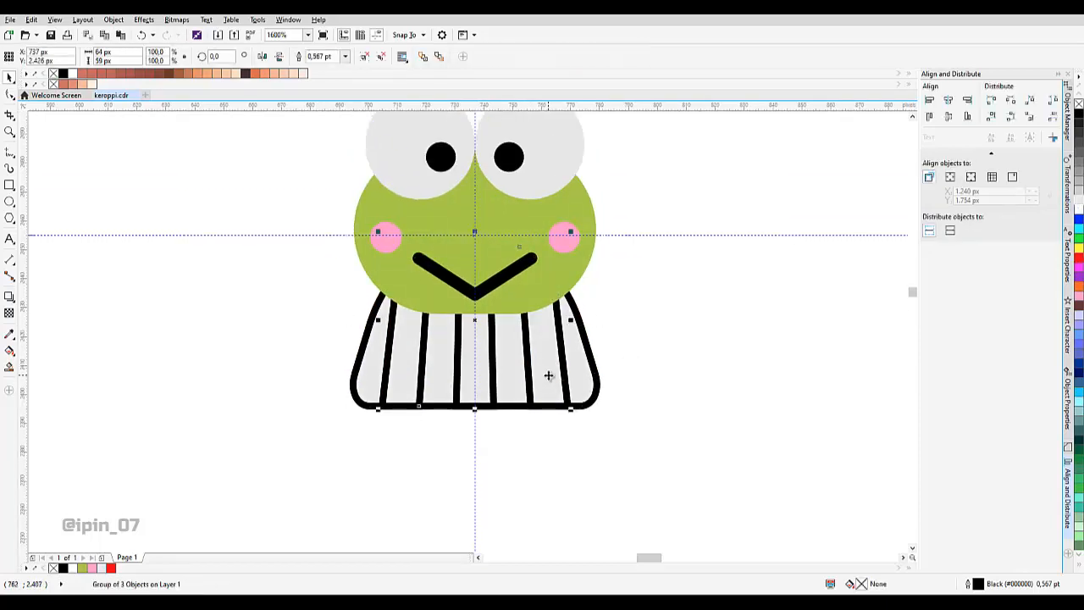
left_click(110, 567)
Remove the black outlines from the body and its stripes.
left_click(591, 270, "shift")
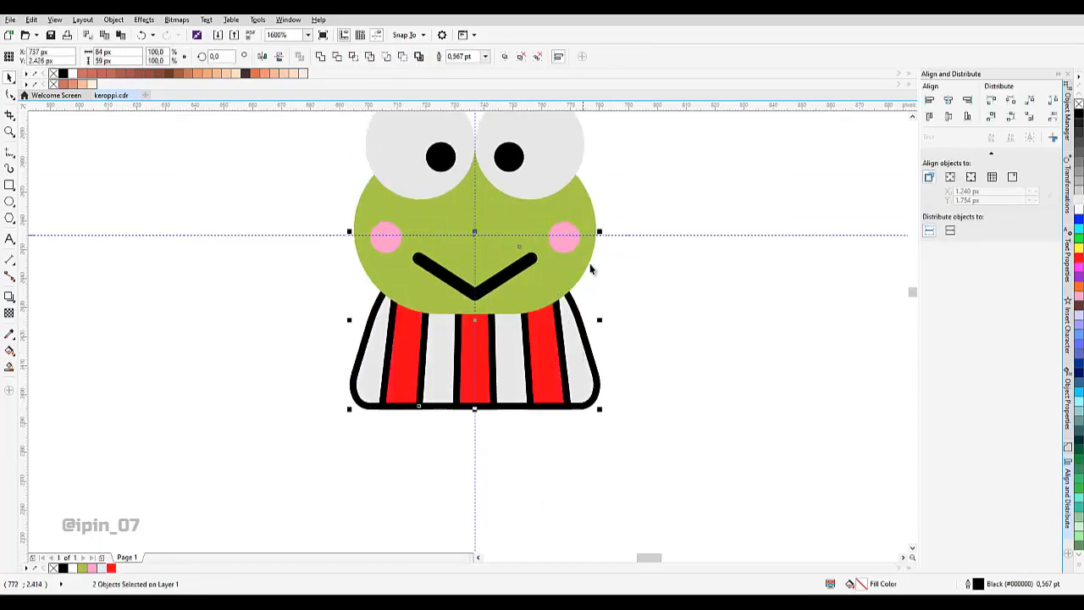
left_click(485, 56)
left_click(479, 68)
scroll(487, 350, "down", 1)
key("Escape")
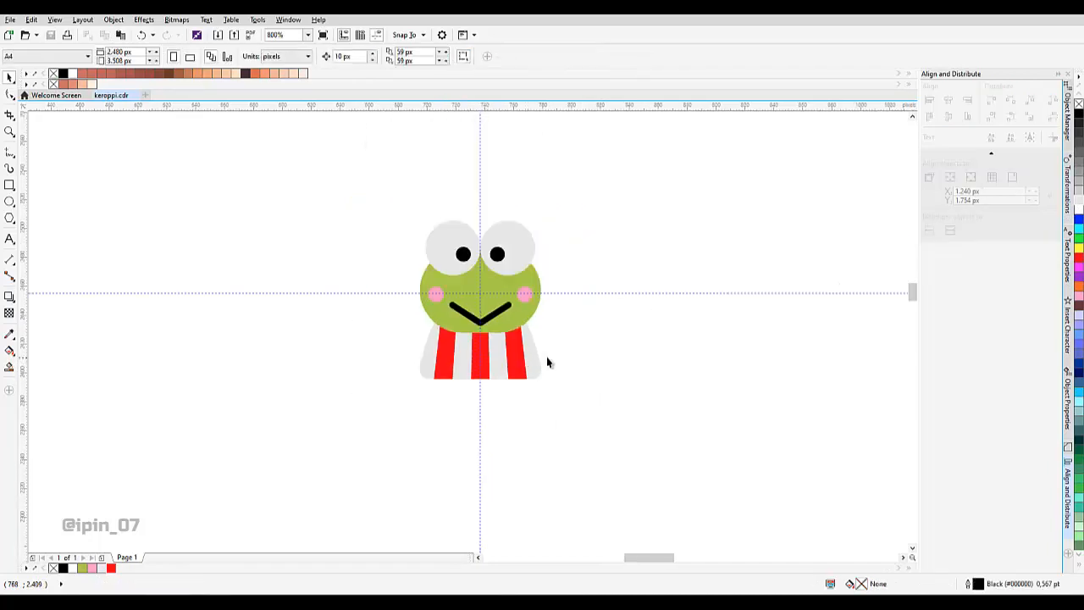
scroll(552, 300, "up", 1)
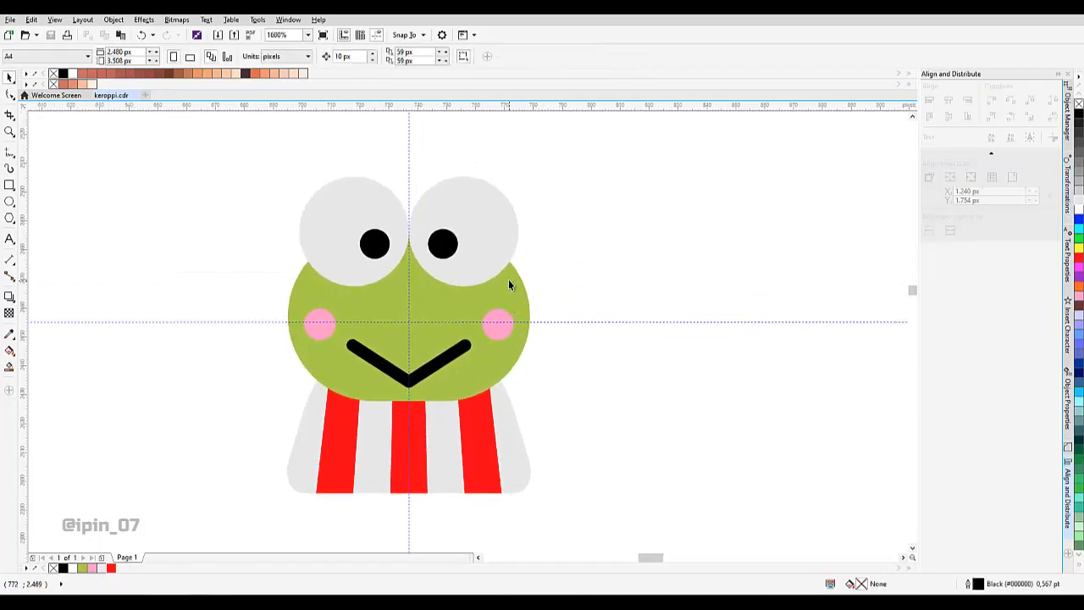
mouse_move(536, 246)
left_mouse_down()
mouse_move(537, 222)
mouse_move(524, 246)
left_mouse_up()
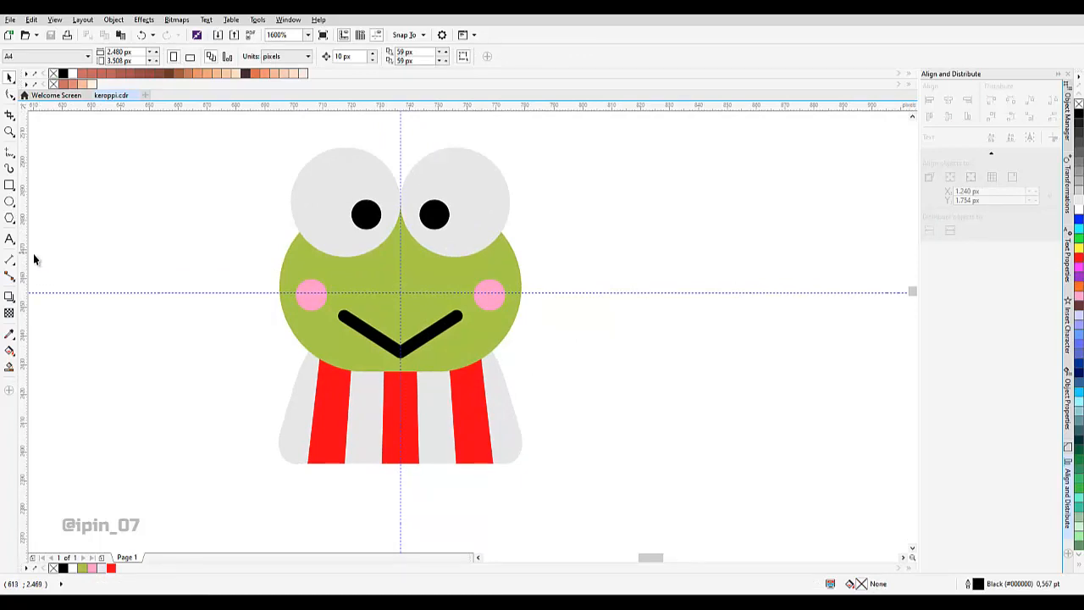
left_click(9, 202)
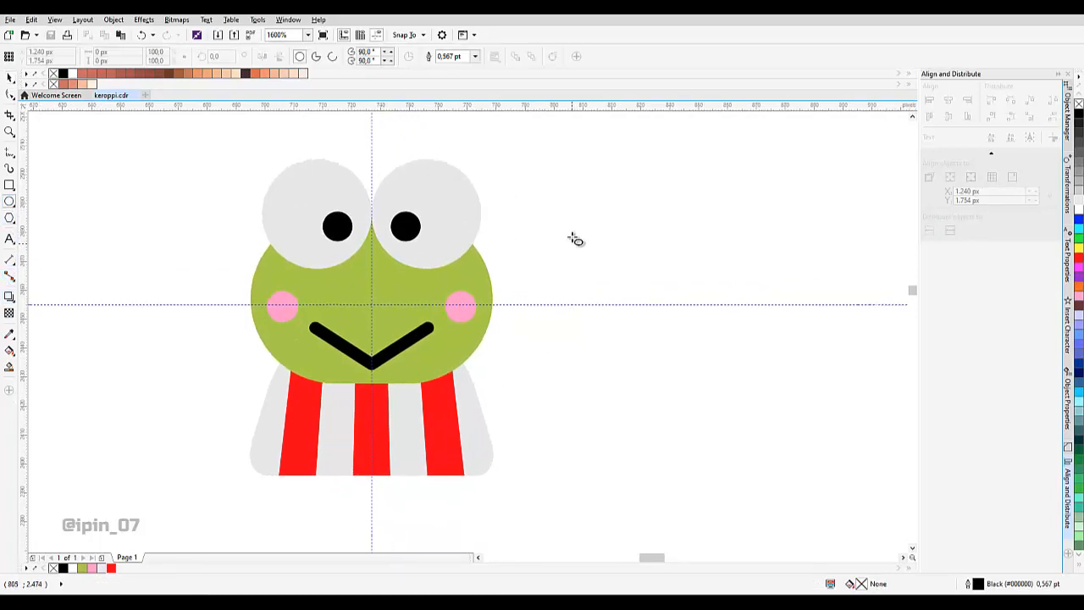
left_click_drag(576, 233, 643, 326)
left_click_drag(642, 326, 626, 309)
key("space")
left_click_drag(615, 262, 623, 295)
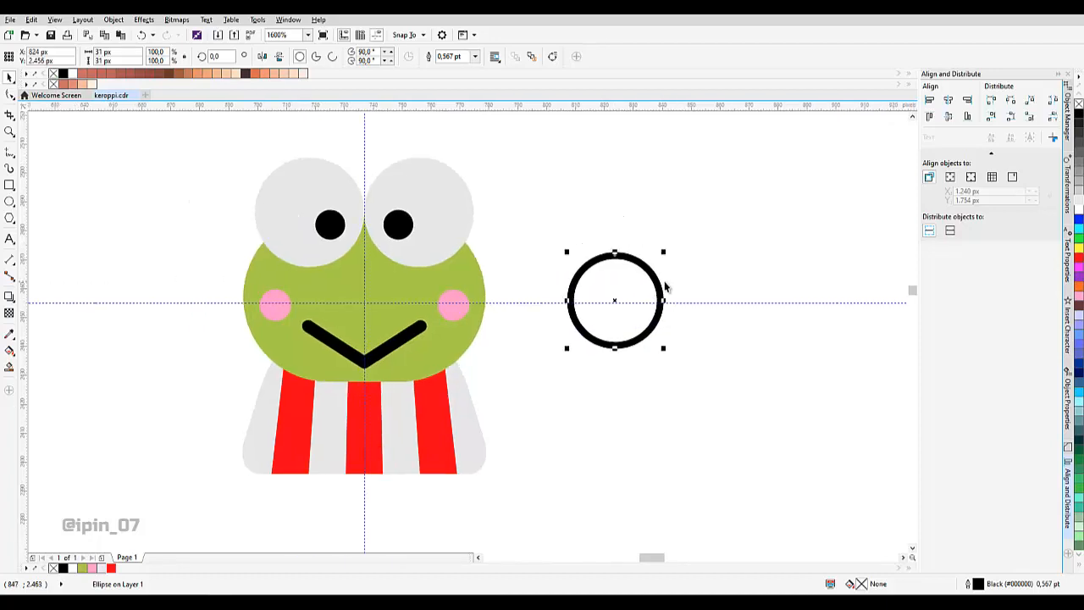
key("Delete")
Draw an upright rectangle of about 24 by 26 px in the empty area right of the frog.
left_click_drag(554, 272, 514, 272)
left_click(9, 186)
scroll(566, 265, "up", 1)
left_click_drag(562, 226, 696, 378)
key("space")
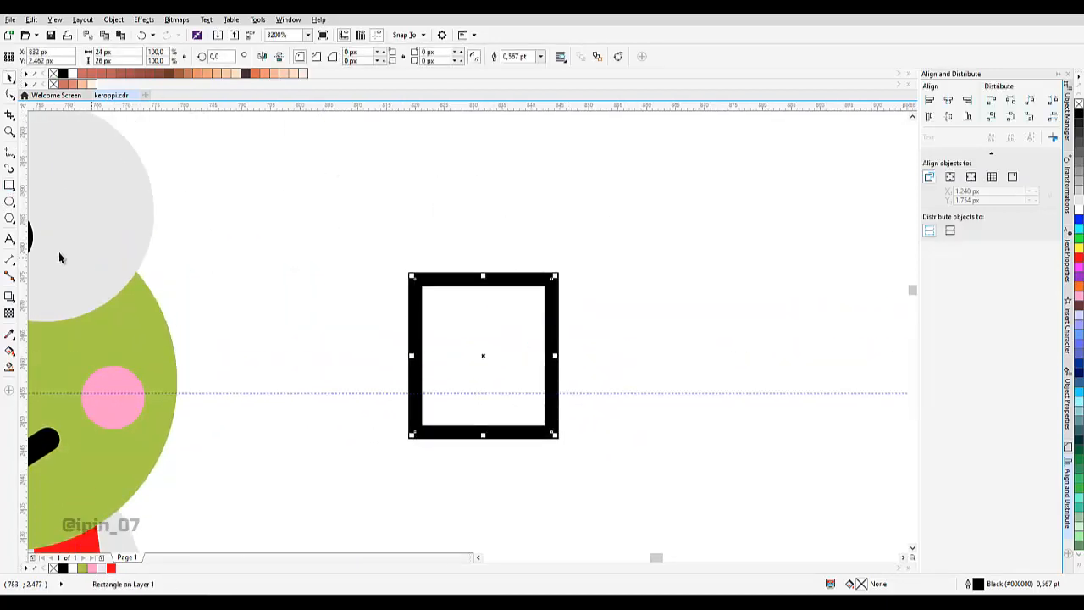
Draw a three-sided polygon above the rectangle and narrow it to a triangle about 10 px wide.
left_click(9, 218)
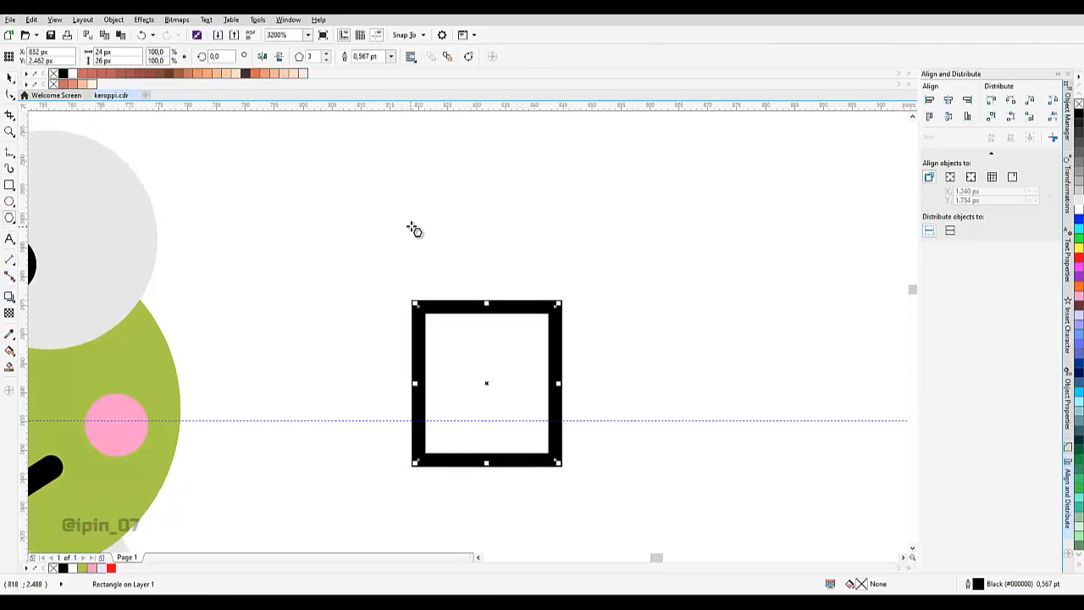
left_click_drag(412, 223, 453, 292)
scroll(453, 292, "up", 1)
key("space")
left_click_drag(523, 219, 496, 220)
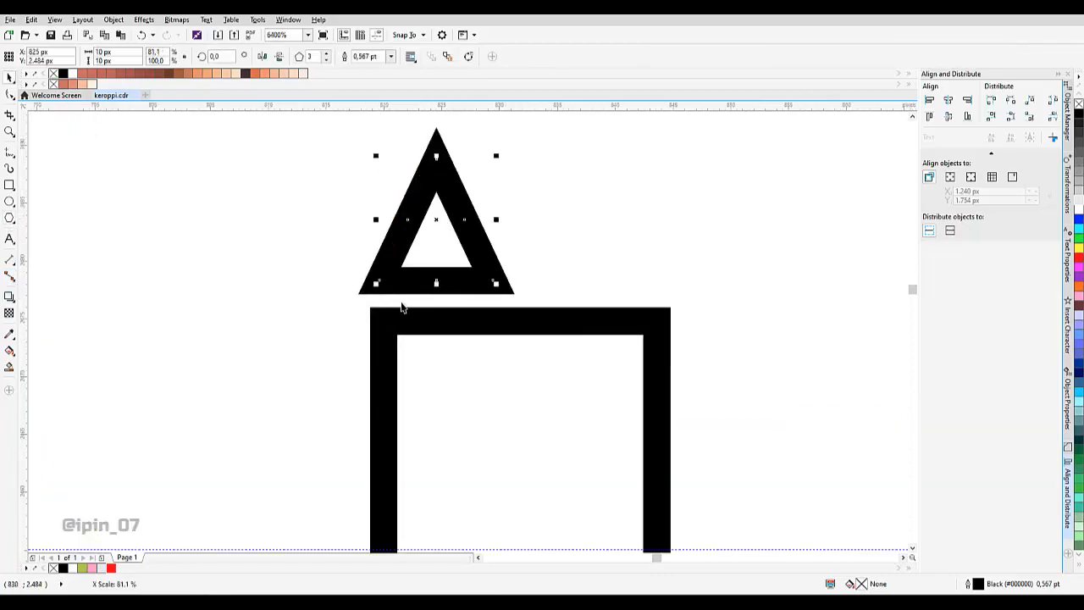
Move the triangle down so its base sits on the rectangle's upper edge, and align their left sides.
left_click_drag(412, 287, 435, 310)
scroll(436, 310, "up", 1)
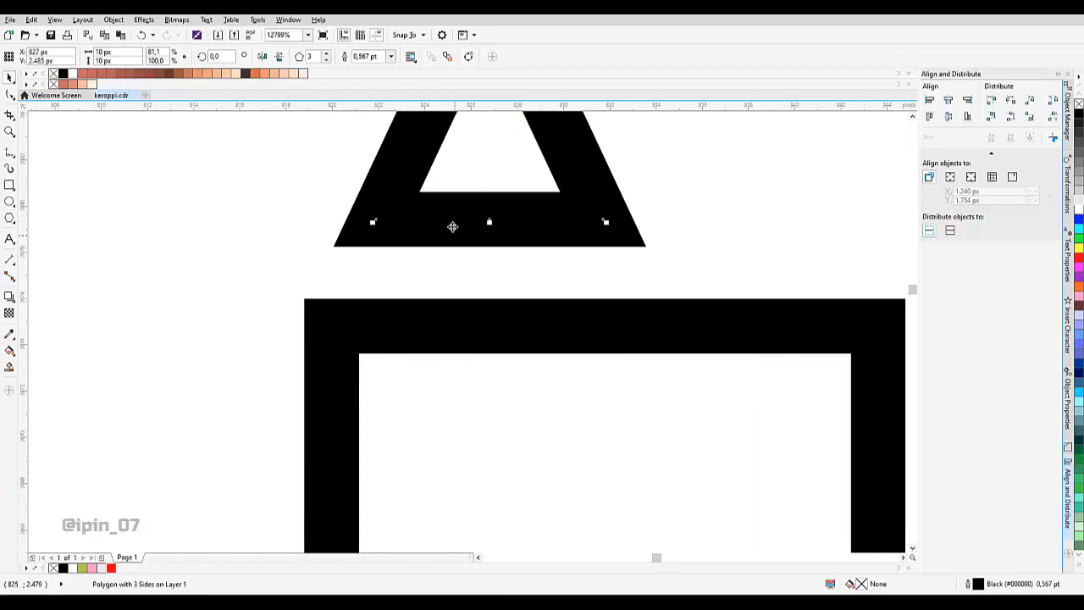
left_click_drag(452, 225, 449, 329)
left_click(448, 367, "shift")
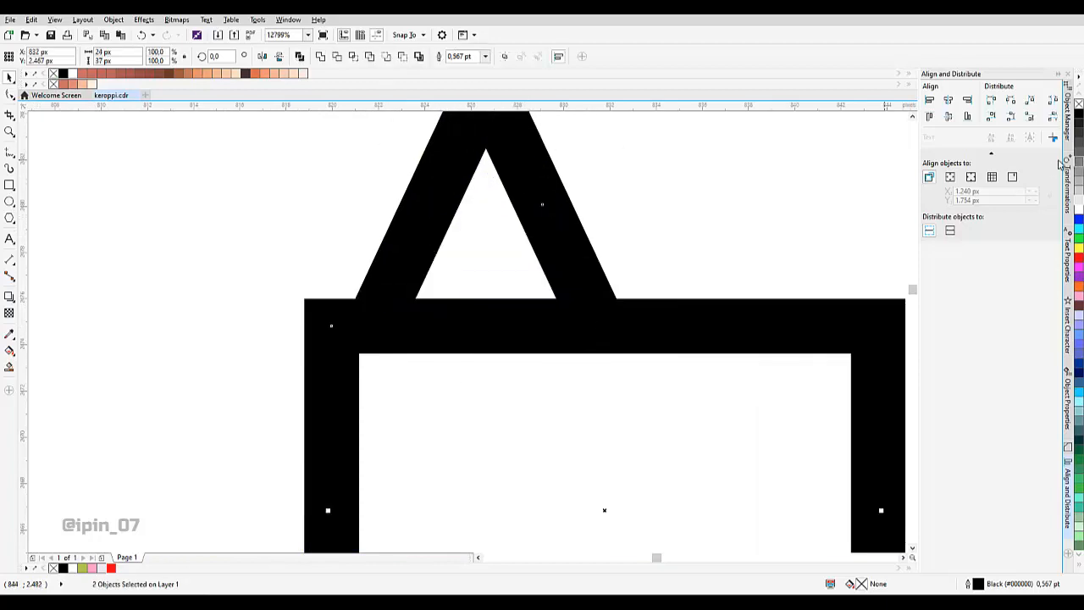
left_click(931, 101)
scroll(461, 330, "down", 1)
Centre the triangle horizontally on the rectangle.
left_click(472, 297)
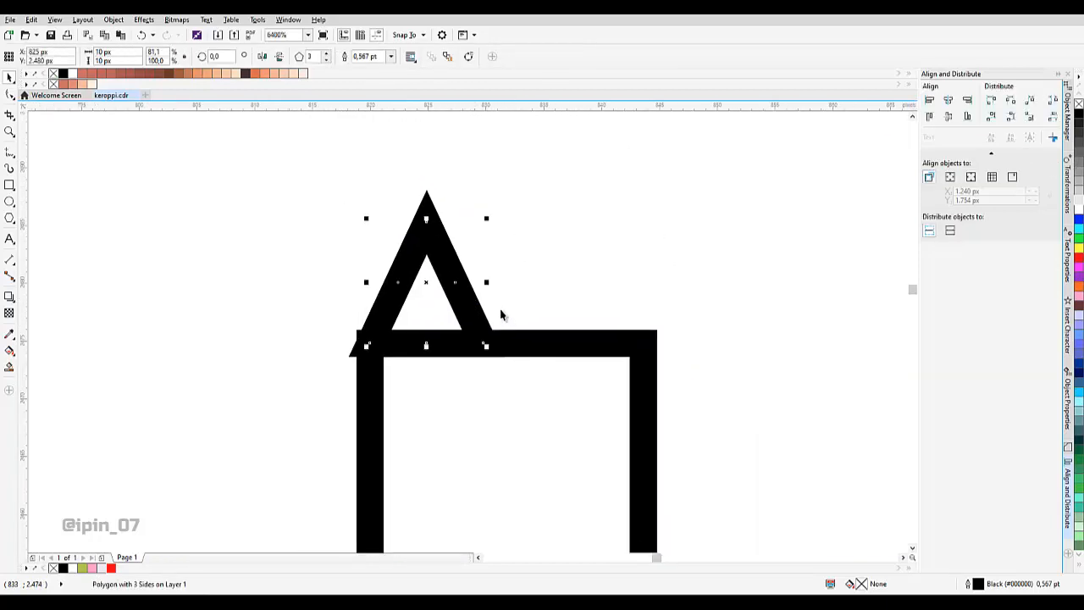
left_click(536, 361, "shift")
left_click_drag(561, 327, 531, 326)
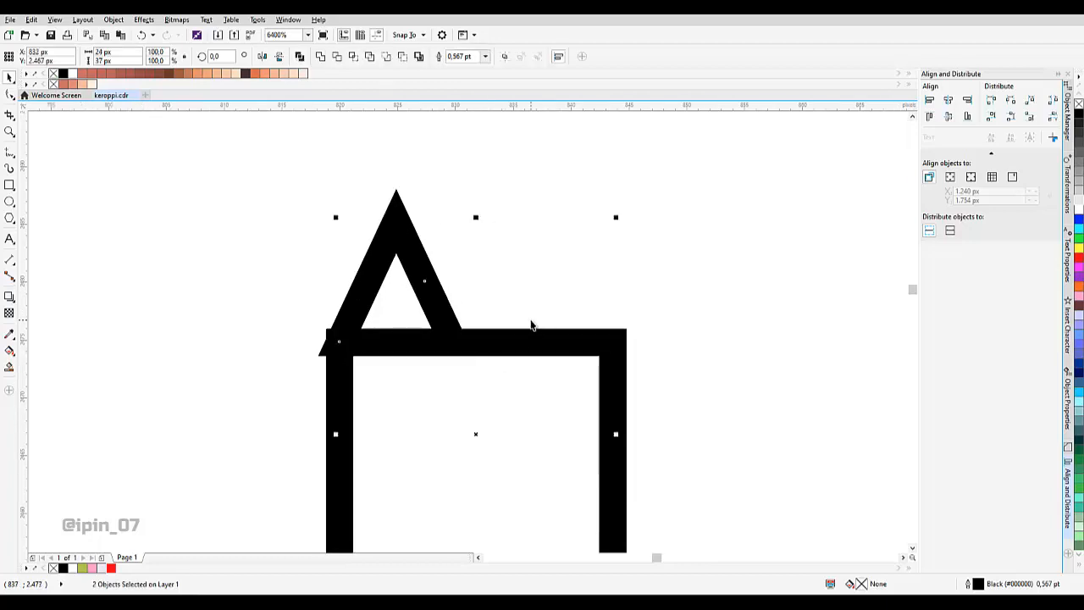
left_click(948, 101)
Make a mirrored copy of the triangle on each side of it, so three triangles stand side by side.
left_click(477, 296)
left_click(443, 285)
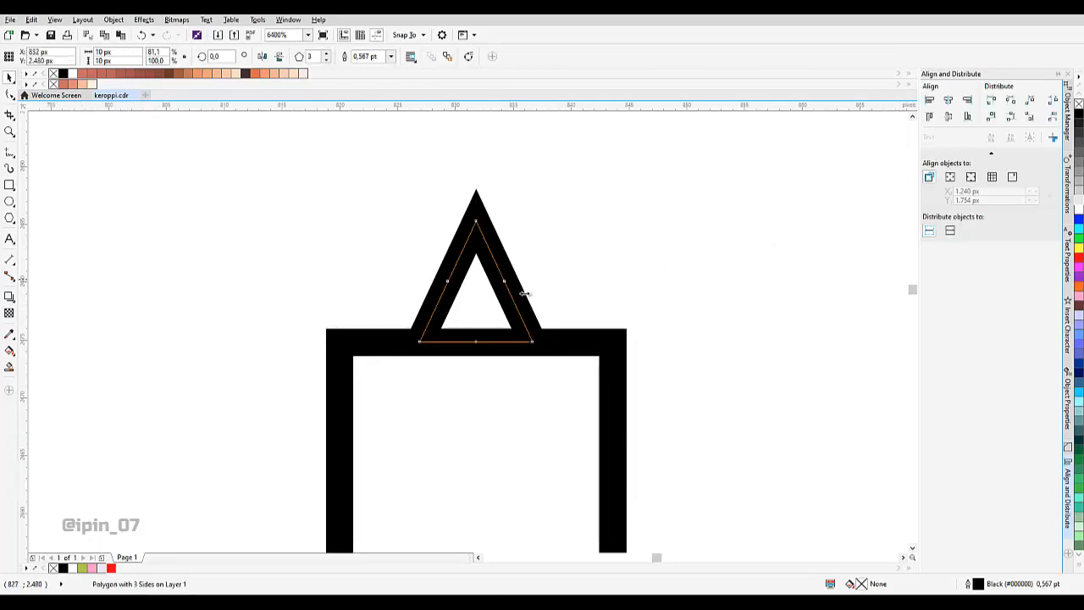
left_click_drag(525, 293, 407, 295)
left_click(502, 289)
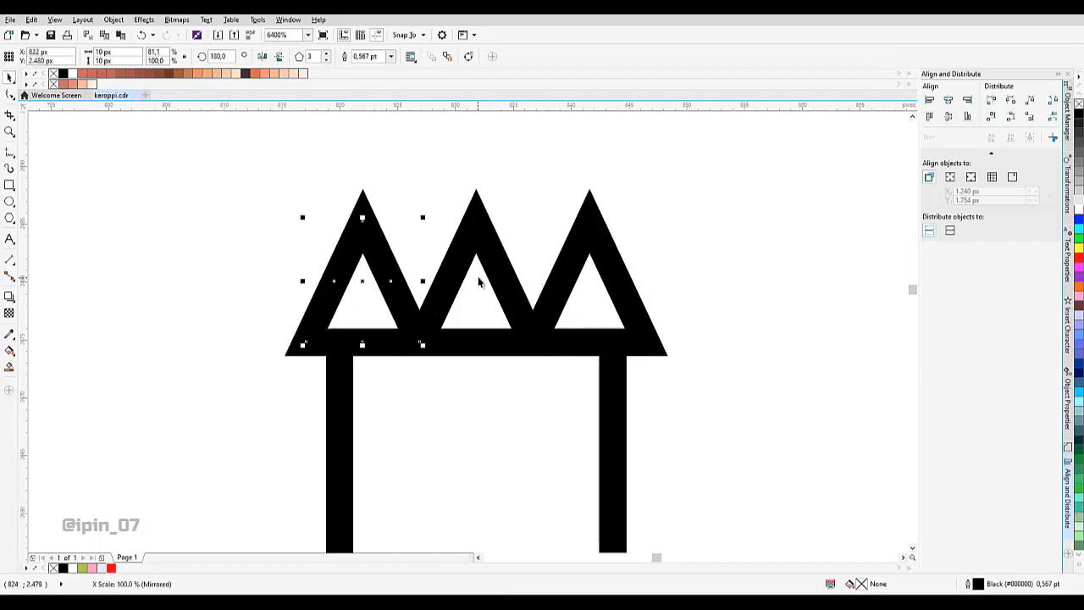
Scale the three triangles together to the rectangle's 24 px width and a height of about 8 px.
left_click(478, 282, "shift")
left_click(634, 293, "shift")
left_click_drag(646, 298, 615, 382)
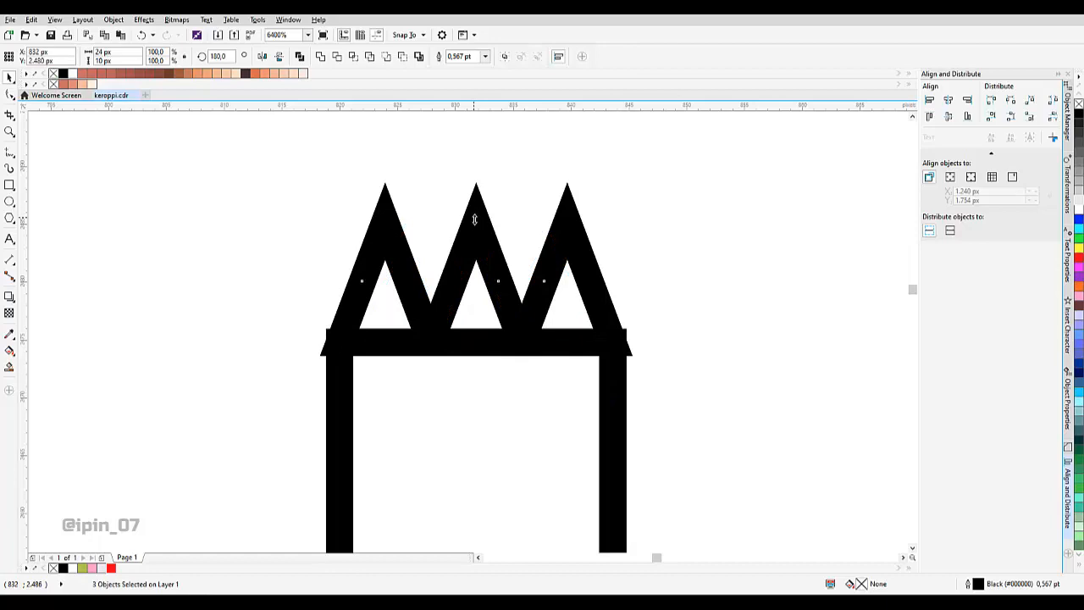
left_click_drag(474, 219, 477, 243)
scroll(490, 318, "up", 1)
scroll(510, 330, "down", 2)
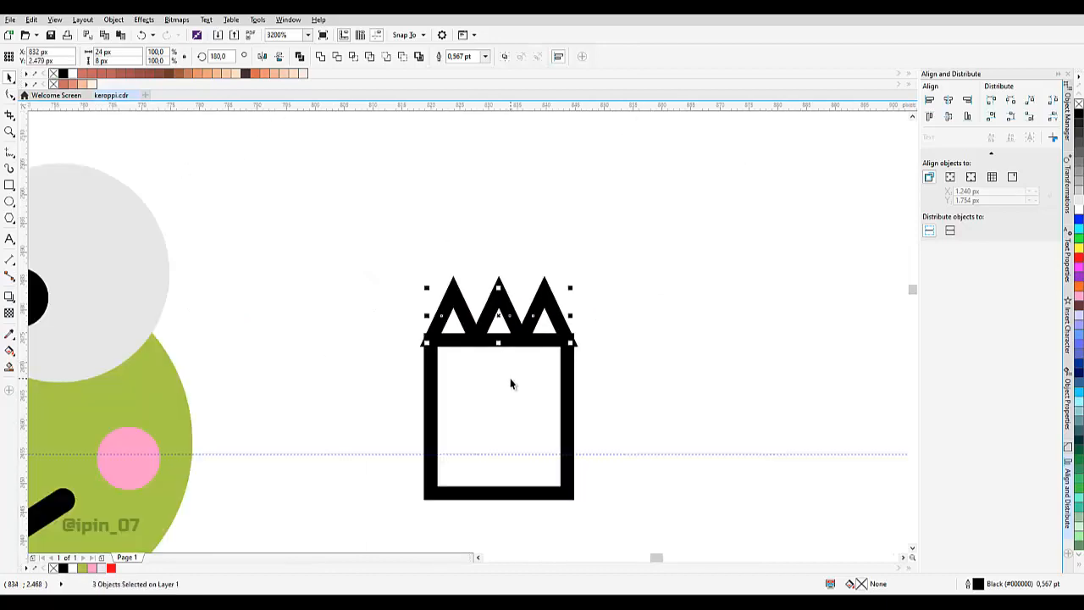
Give the triangles and rectangle rounded outline corners and weld them into one shape.
left_click(510, 379, "shift")
left_click(1066, 393)
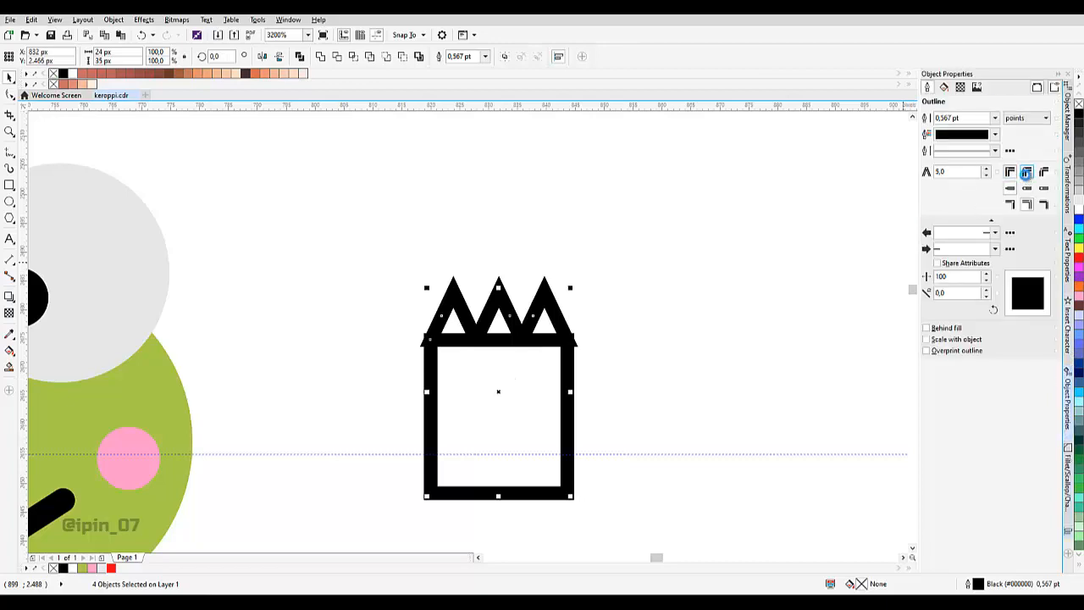
left_click(1025, 173)
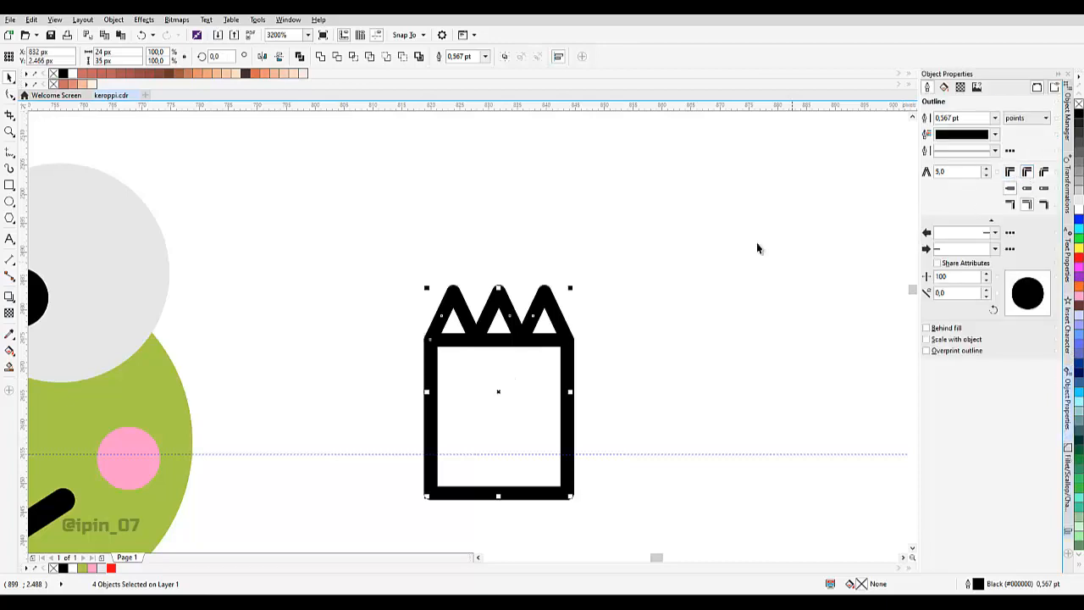
left_click(321, 56)
Delete the surplus corner node and the midpoint nodes on the sloping sides of the welded shape's zigzag.
double_click(540, 333)
scroll(524, 353, "up", 1)
scroll(347, 332, "up", 2)
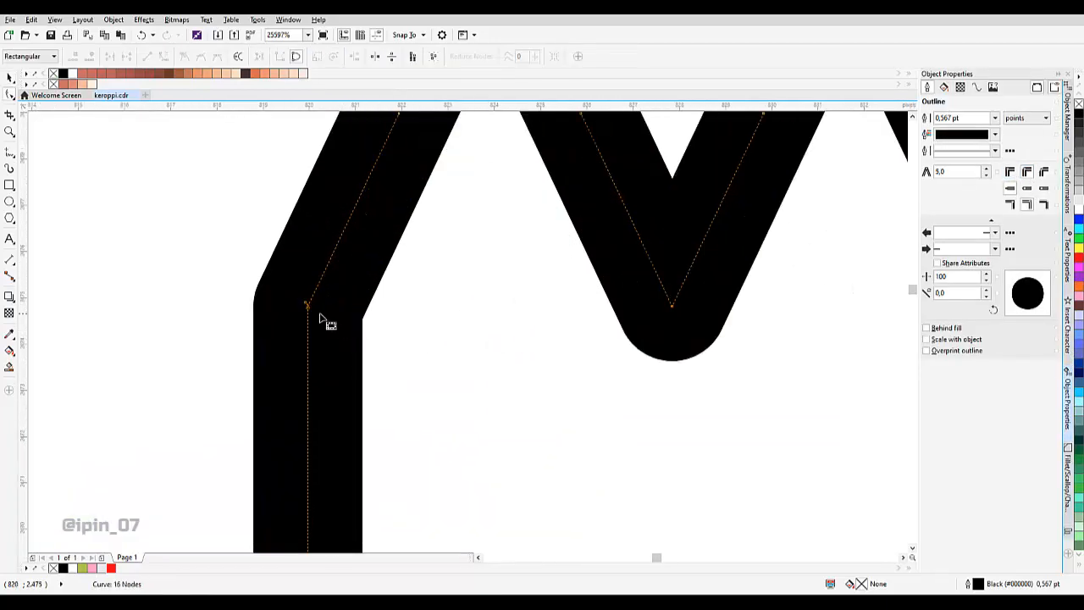
scroll(361, 326, "down", 2)
left_click_drag(641, 329, 618, 337)
left_click_drag(333, 260, 598, 299)
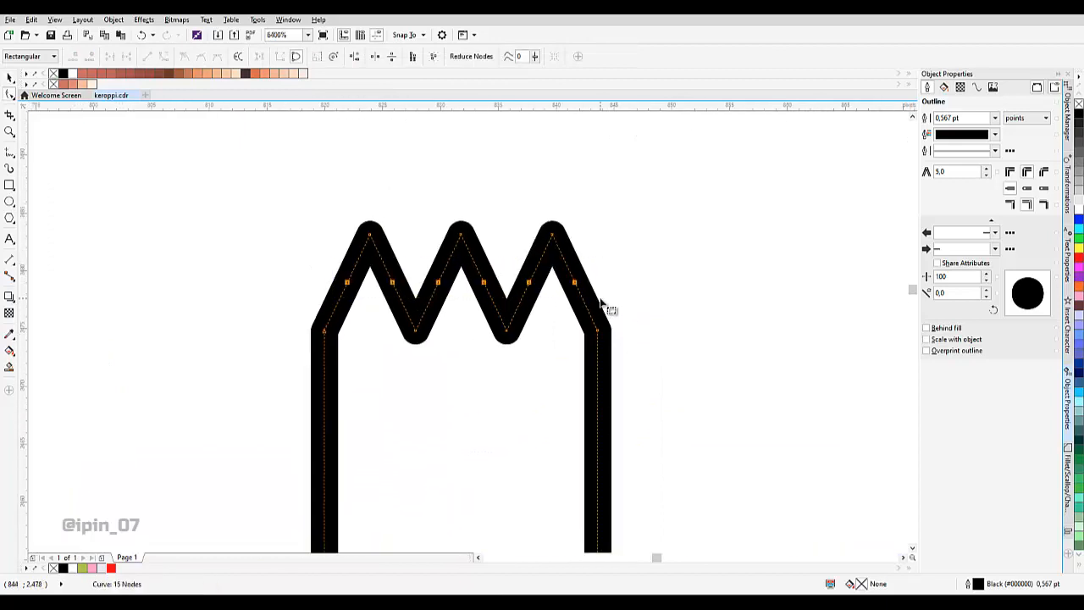
key("Delete")
Convert all line segments of the welded hand shape to curves.
scroll(549, 277, "down", 2)
scroll(394, 206, "up", 1)
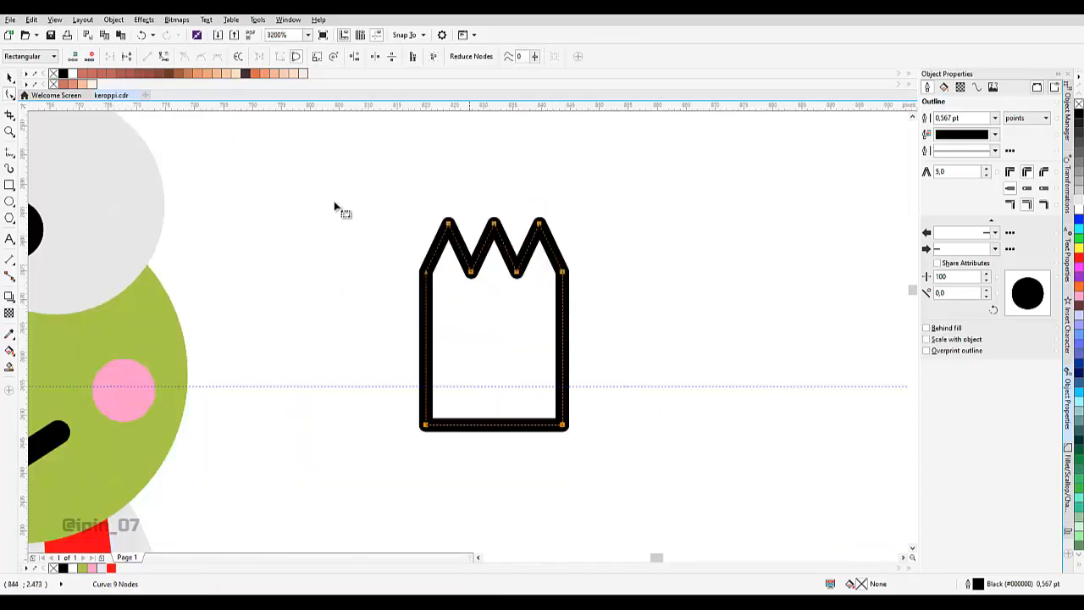
left_click(163, 55)
Try to smooth all nodes of the hand shape at once, and undo it.
left_click(201, 56)
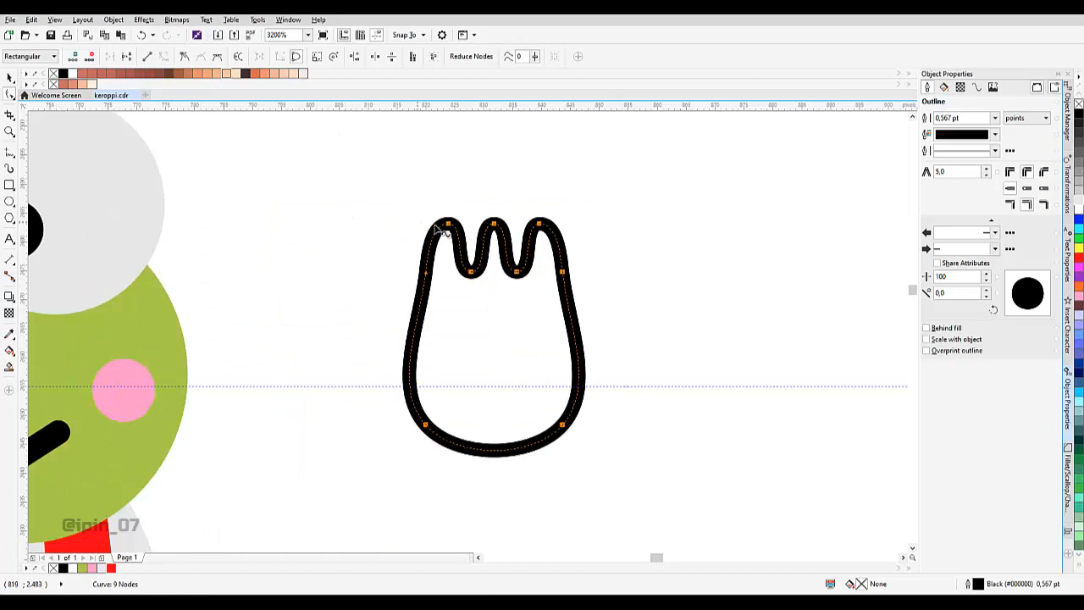
key("ctrl+z")
scroll(474, 265, "up", 1)
scroll(415, 264, "down", 1)
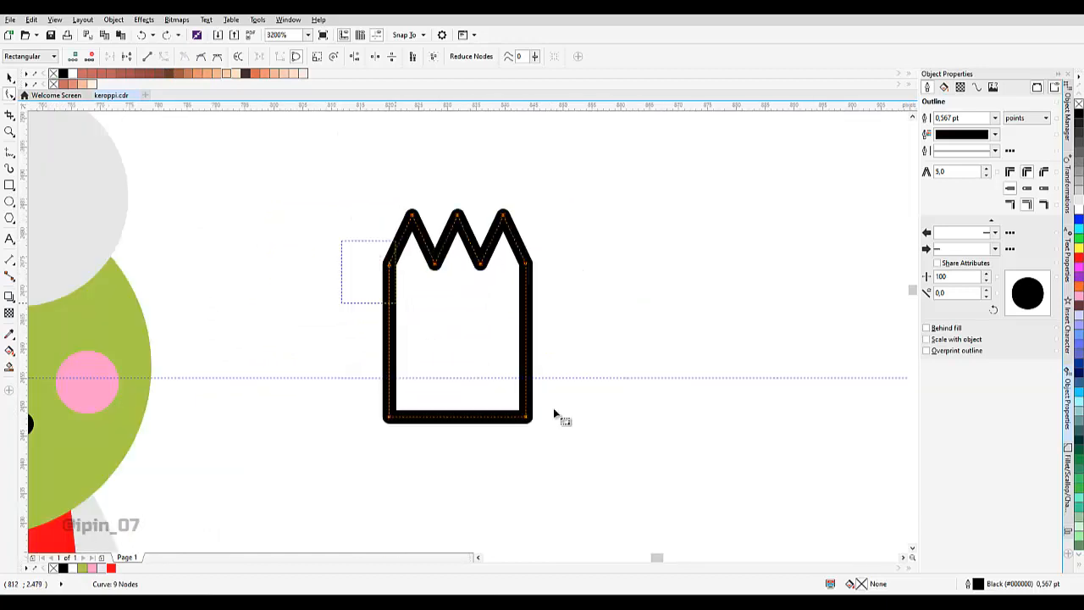
Try to smooth only the zigzag's valley and outer corner nodes, and undo it.
left_click(201, 56)
scroll(426, 220, "up", 1)
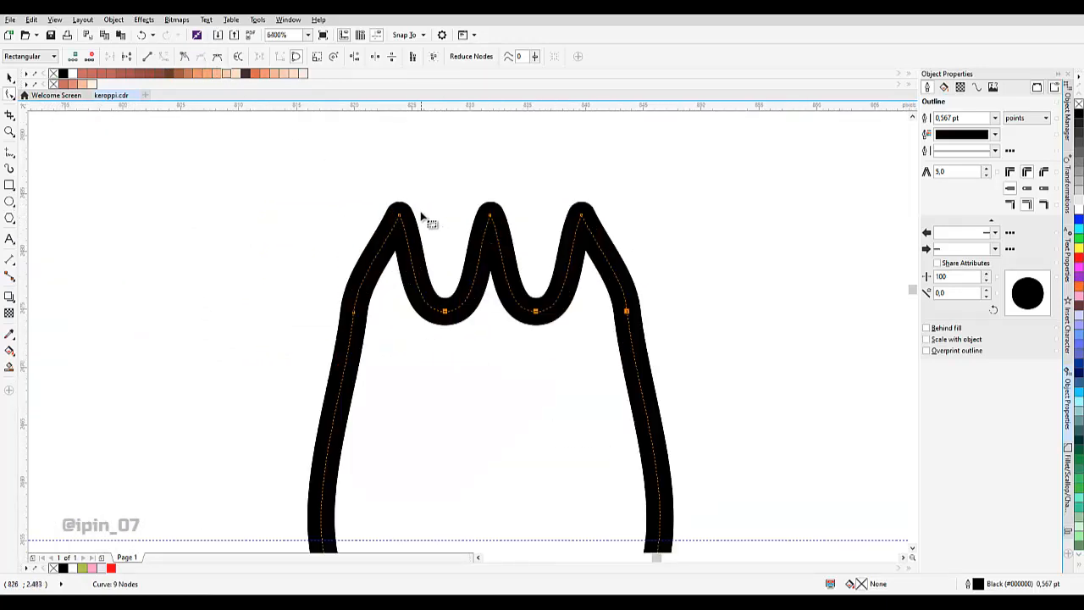
key("ctrl+z")
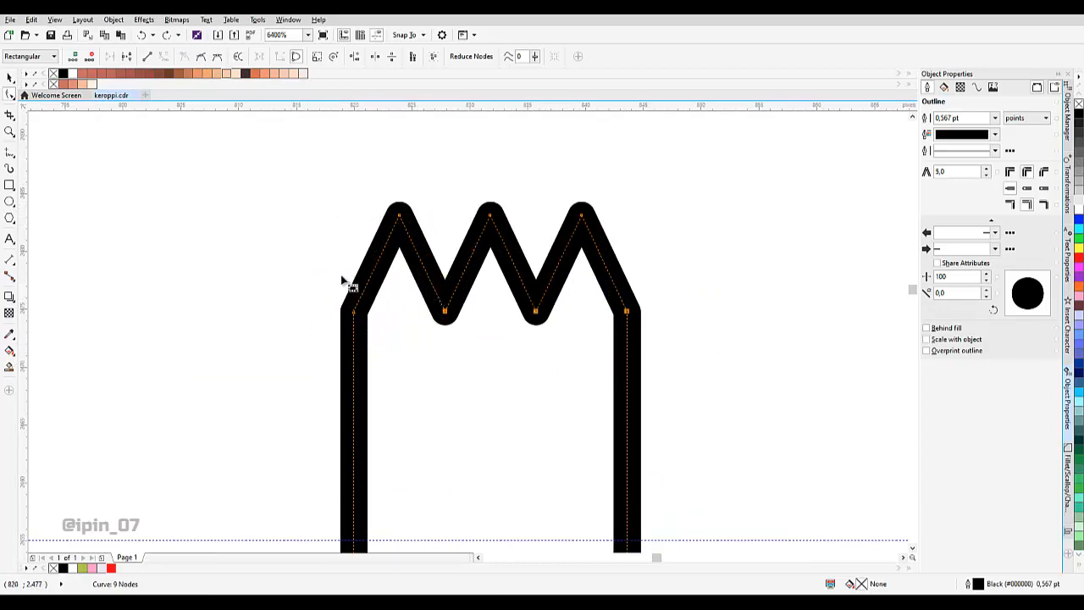
Try to smooth the hand shape's outer corner and base nodes while keeping the zigzag sharp, and undo it.
scroll(343, 280, "down", 1)
left_click_drag(293, 350, 641, 533)
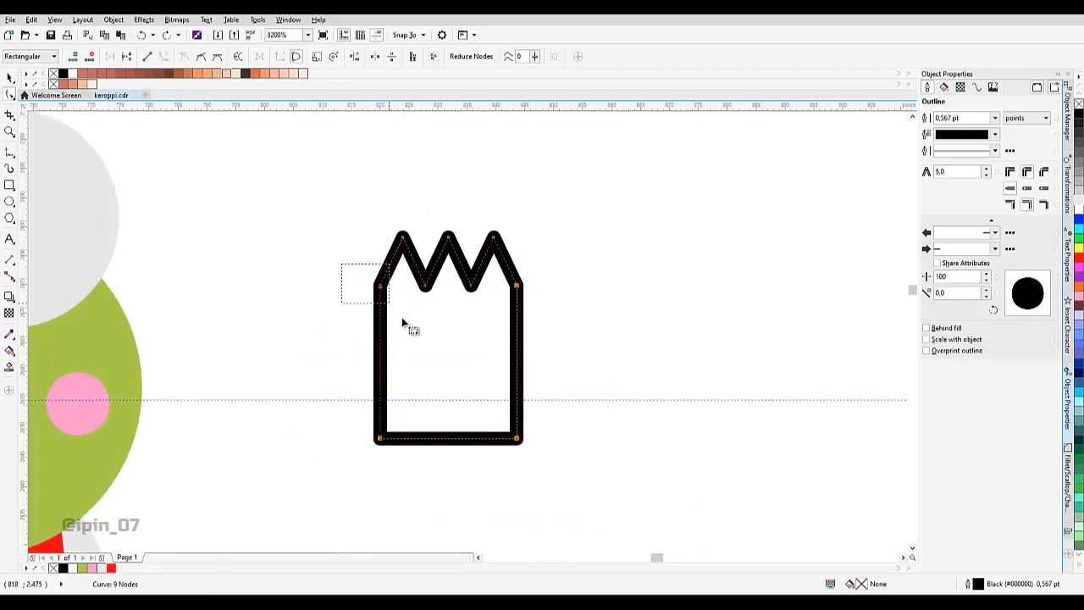
left_click(209, 56)
left_click(404, 236)
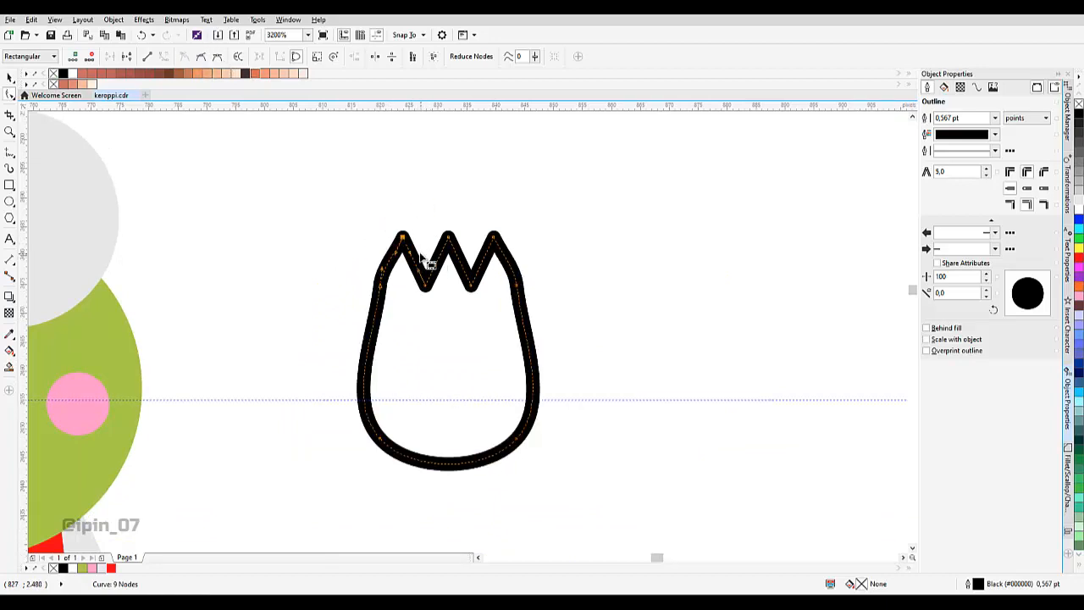
scroll(422, 254, "up", 1)
key("ctrl+z")
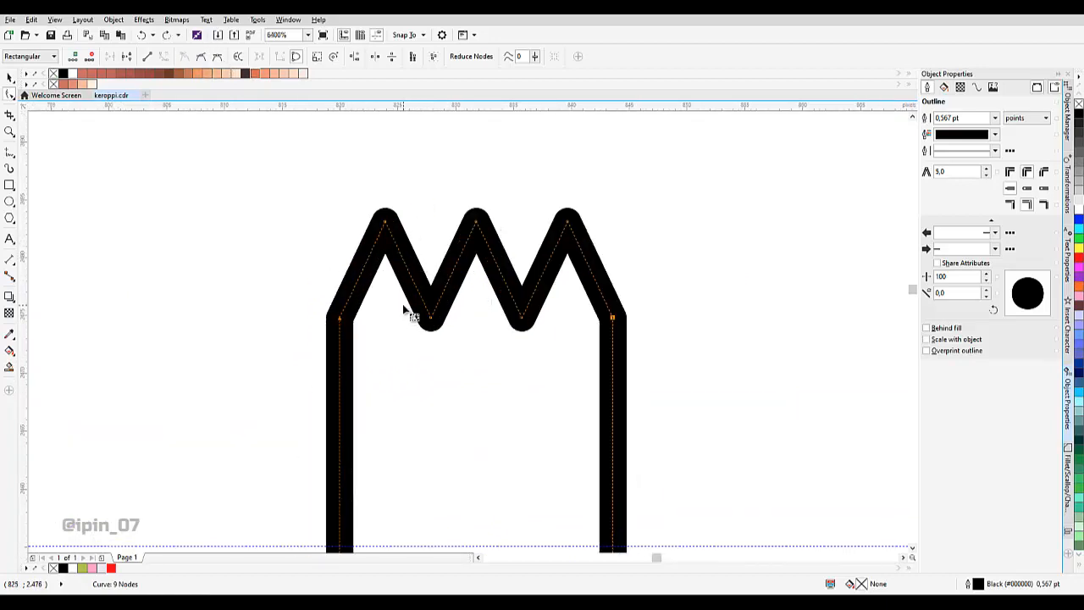
left_click_drag(262, 286, 783, 400)
left_click_drag(618, 315, 614, 295)
left_click_drag(366, 192, 424, 242)
key("ctrl+z")
Raise the zigzag's valley and outer corner nodes together to make the three points shorter, keeping those nodes selected.
left_click_drag(330, 279, 731, 411)
left_click_drag(621, 326, 623, 300)
left_click_drag(262, 264, 742, 396)
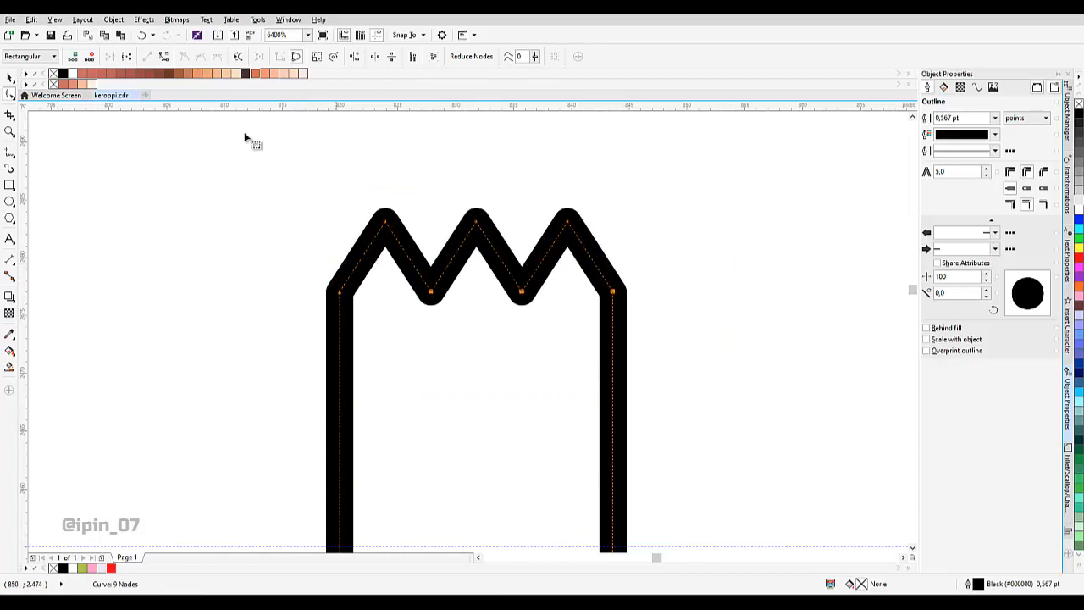
Convert the zigzag's selected segments to curves, then try smoothing its valley and outer corner nodes and undo that smoothing.
left_click(163, 56)
left_click_drag(217, 243, 630, 382)
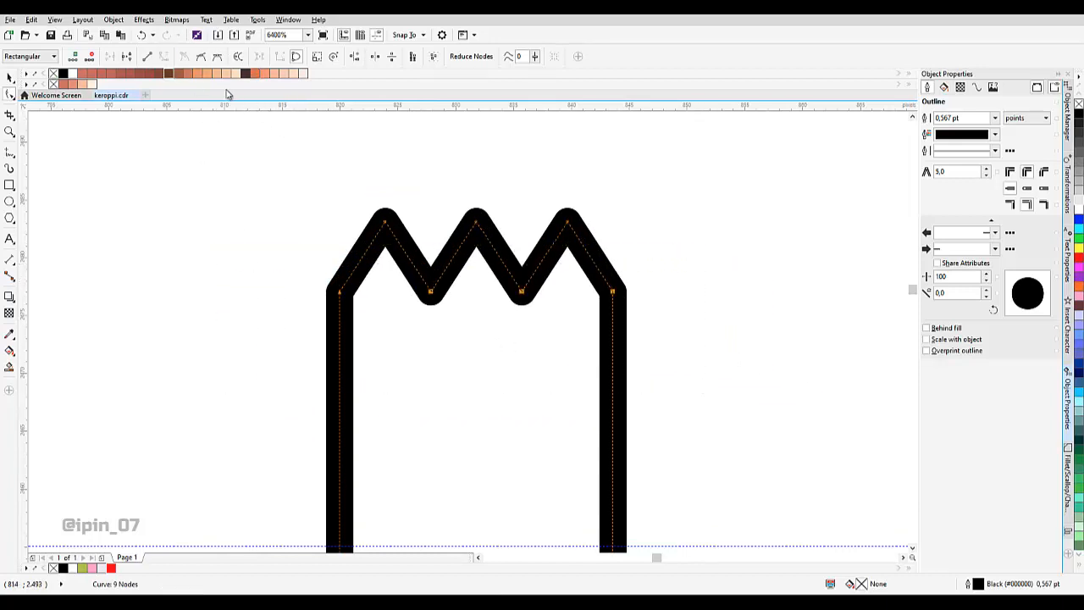
left_click(201, 58)
key("ctrl+z")
Smooth only the hand's two outer corner nodes, leaving the zigzag's valleys sharp.
left_click_drag(352, 272, 314, 299)
left_click_drag(582, 368, 666, 285)
left_click(203, 59)
Adjust the outer curve handles of the first and last fingertips so both outer finger edges bulge slightly and evenly.
scroll(361, 214, "up", 1)
left_click_drag(360, 192, 420, 228)
left_click(411, 232)
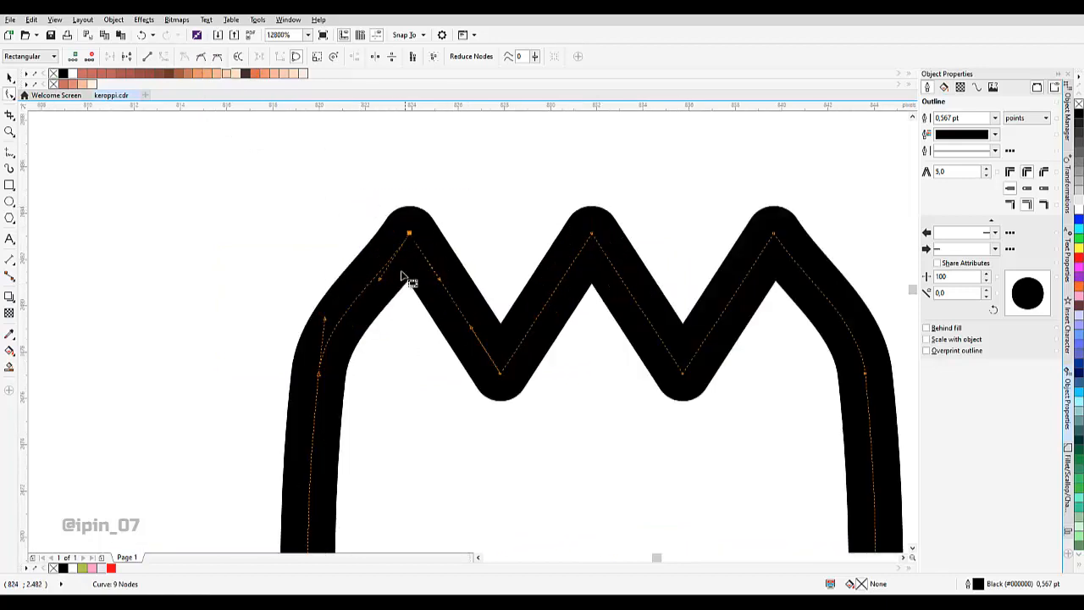
left_click_drag(380, 280, 373, 273)
left_click(770, 341)
scroll(769, 341, "right", 2)
left_click(712, 371)
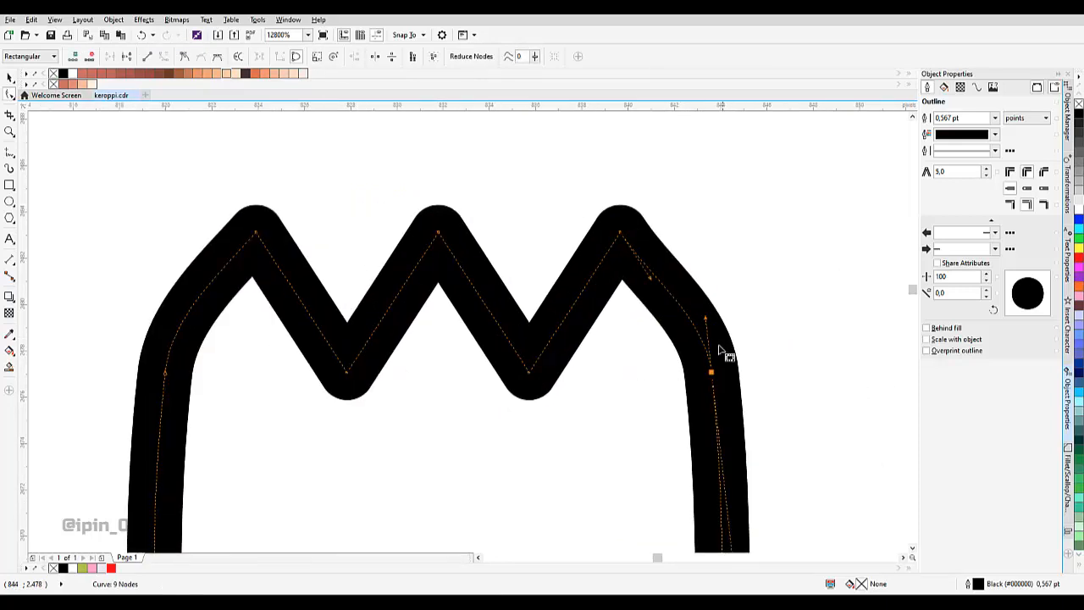
left_click_drag(650, 278, 657, 271)
Make the zigzag's two valley nodes symmetrical and shorten their handles to round the valleys tightly.
left_click_drag(254, 353, 604, 488)
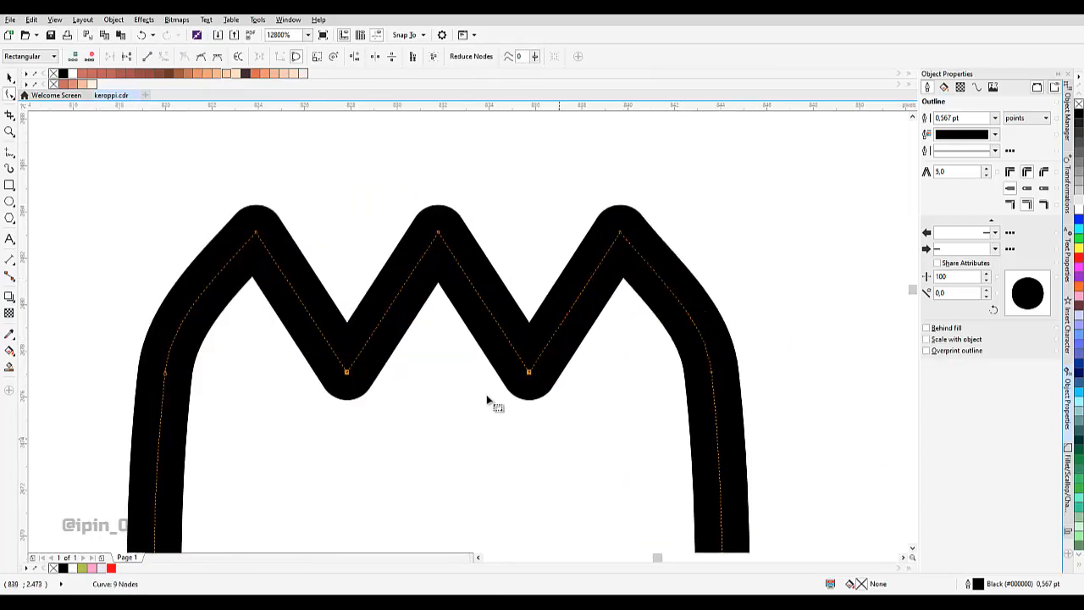
left_click(217, 56)
left_click_drag(407, 377, 352, 378)
scroll(362, 373, "up", 3)
scroll(352, 375, "down", 2)
left_click_drag(435, 356, 469, 368)
scroll(593, 375, "up", 1)
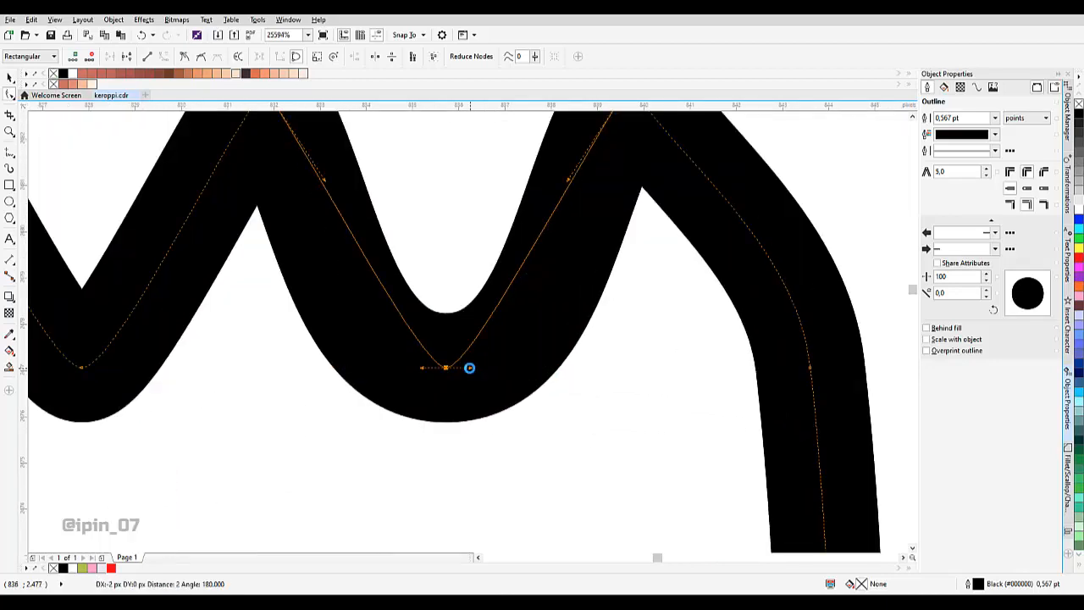
Fine-tune the rounding of the zigzag's valleys so they match, and deselect the hand to check the fingers.
scroll(521, 387, "down", 1)
left_click_drag(230, 254, 429, 283)
left_click(366, 252)
scroll(675, 314, "down", 1)
scroll(748, 302, "up", 2)
left_click_drag(682, 246, 692, 279)
key("space")
left_click(805, 212)
scroll(491, 266, "down", 1)
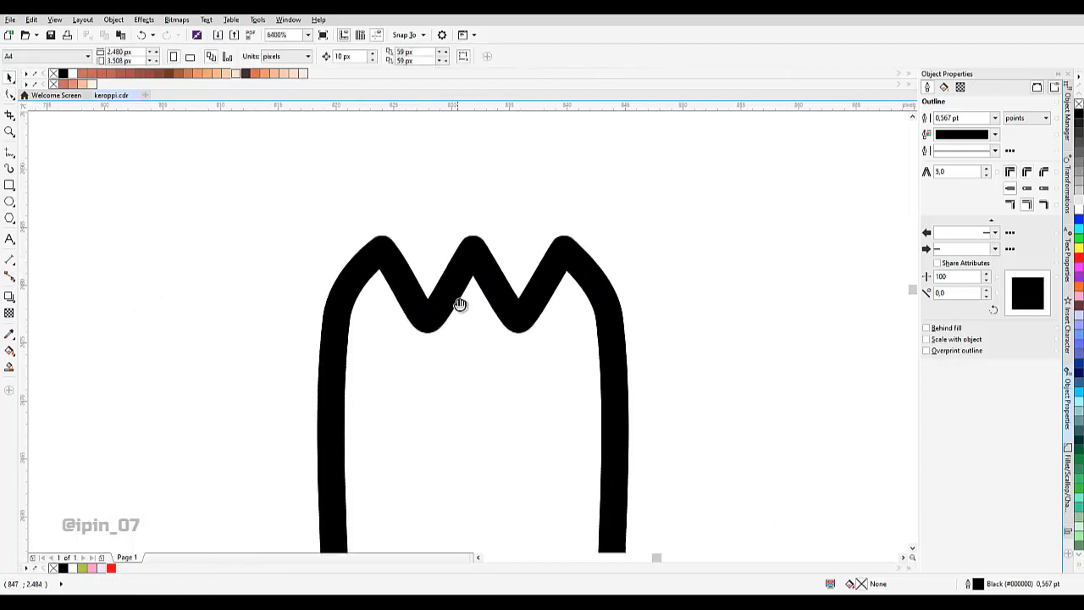
scroll(458, 328, "down", 2)
scroll(457, 332, "up", 3)
Try to round the hand's base by smoothing its two base corner nodes.
double_click(364, 283)
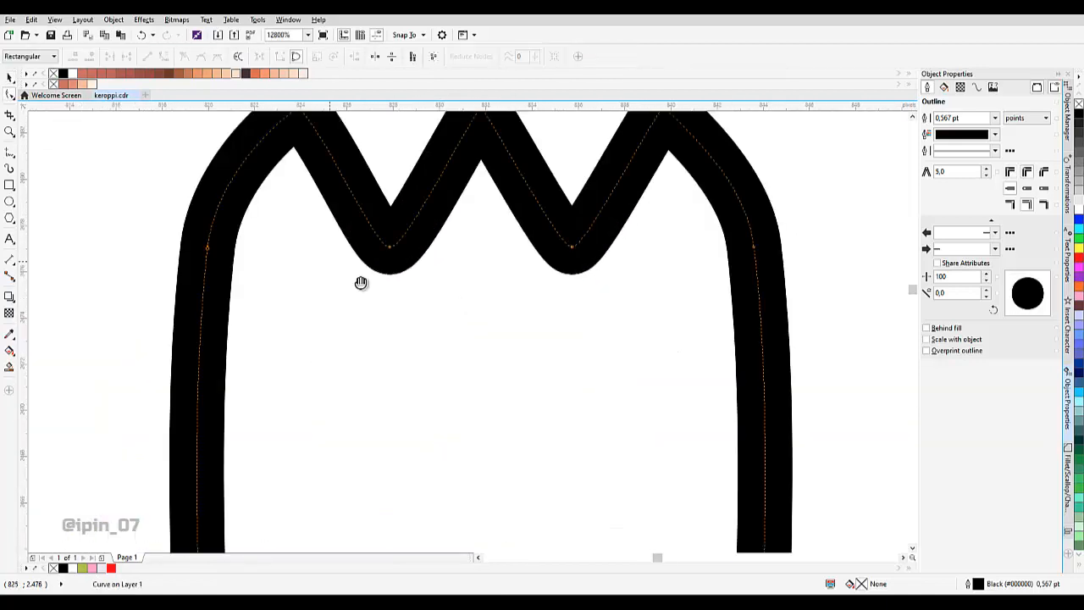
left_click_drag(361, 283, 490, 359)
left_click(339, 321)
scroll(339, 373, "down", 1)
left_click_drag(337, 416, 317, 193)
left_click(201, 56)
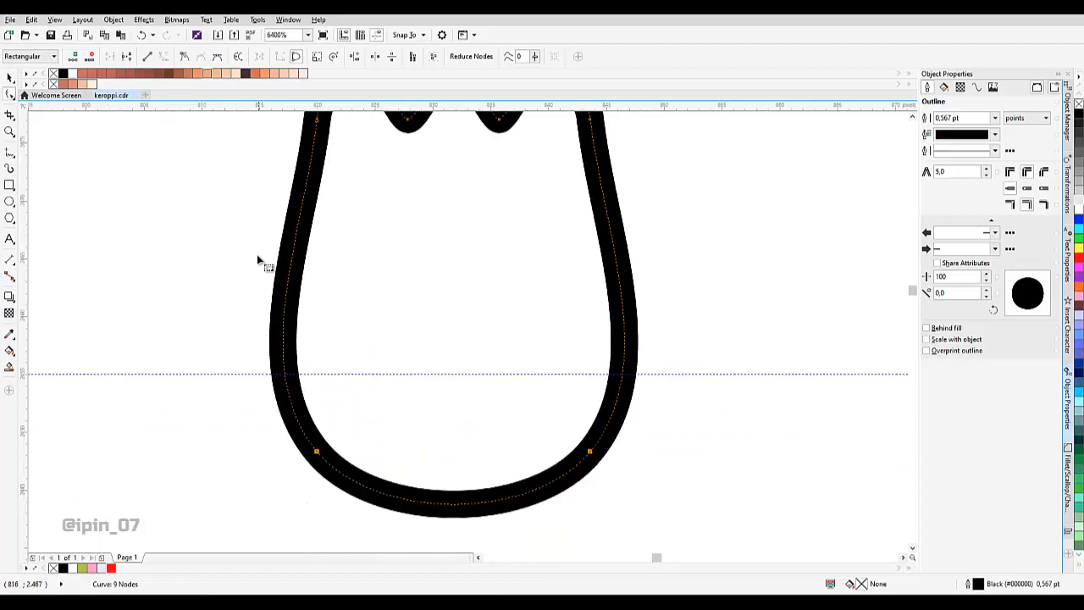
Try to lower the hand's two outer corner nodes and reshape the sides around them, undoing the last adjustment.
left_click_drag(289, 114, 357, 306)
left_click(386, 318)
left_click_drag(372, 430, 357, 430)
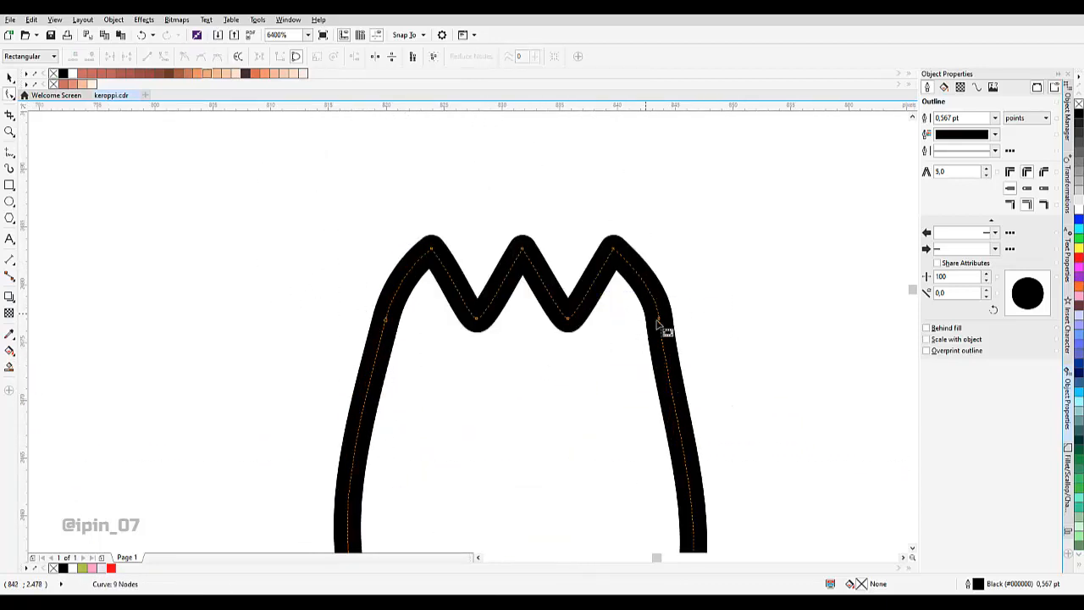
left_click_drag(657, 321, 666, 335)
left_click_drag(675, 428, 709, 418)
left_click_drag(358, 298, 393, 333)
mouse_move(631, 310)
left_mouse_down()
mouse_move(681, 345)
mouse_move(661, 346)
mouse_move(668, 355)
left_mouse_up()
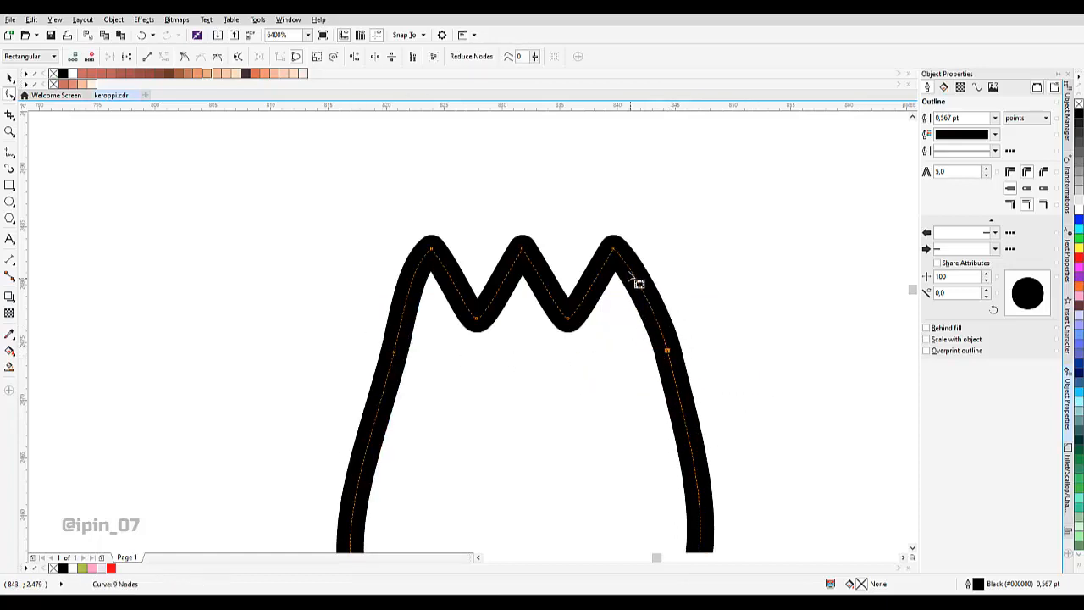
scroll(615, 344, "up", 1)
key("ctrl+z")
Try to even out the hand's sides by readjusting the curves between the outer corner nodes and the fingertips.
left_click_drag(709, 300, 708, 345)
scroll(694, 422, "down", 1)
scroll(696, 309, "up", 1)
left_click_drag(608, 215, 649, 316)
scroll(532, 324, "down", 1)
scroll(413, 323, "up", 1)
left_click_drag(322, 214, 338, 318)
scroll(394, 332, "down", 3)
key("space")
key("Escape")
left_click(448, 339)
scroll(346, 407, "up", 1)
scroll(504, 307, "up", 1)
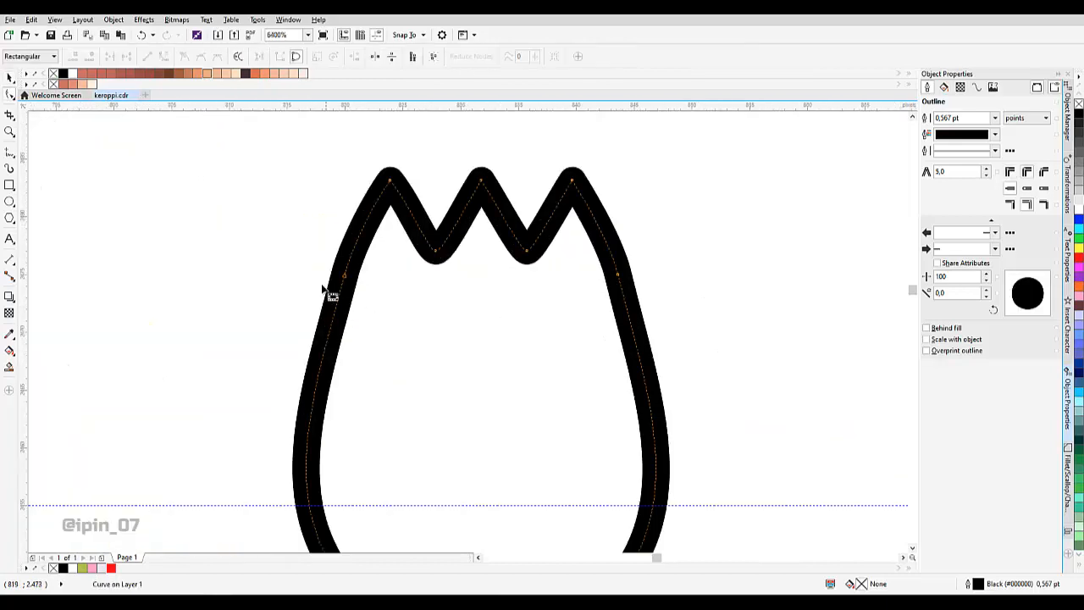
Try to simplify the hand's sides by deleting the outer corner node on each side.
left_click_drag(315, 261, 369, 351)
key("Delete")
left_click_drag(582, 250, 689, 343)
key("Delete")
scroll(518, 290, "down", 1)
key("space")
key("space")
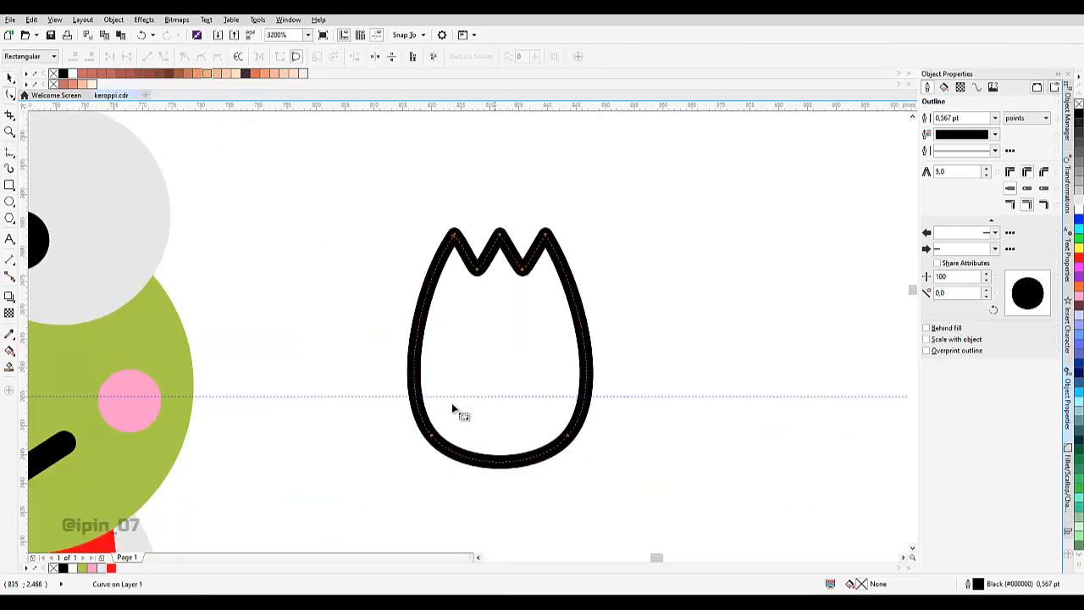
Try to raise the hand's two base nodes slightly.
left_click_drag(311, 409, 640, 492)
left_click_drag(572, 436, 576, 430)
key("space")
scroll(633, 285, "down", 1)
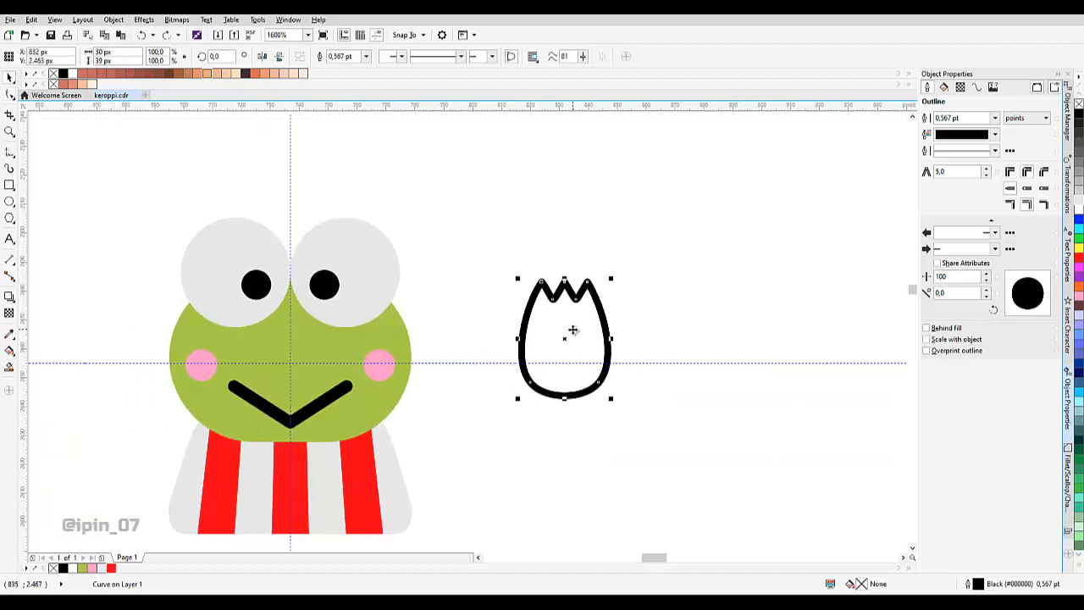
Try to place the rounded hand at the frog's shoulder, rotated 75 degrees, and change its stacking order.
left_click_drag(572, 330, 243, 331)
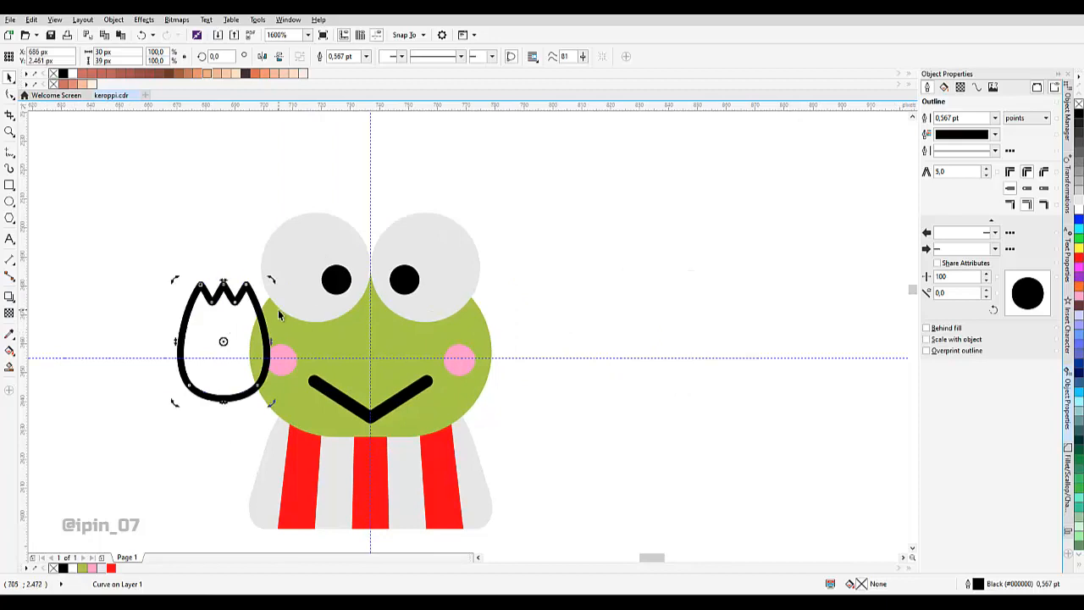
left_click_drag(263, 282, 186, 305)
left_click_drag(238, 324, 273, 319)
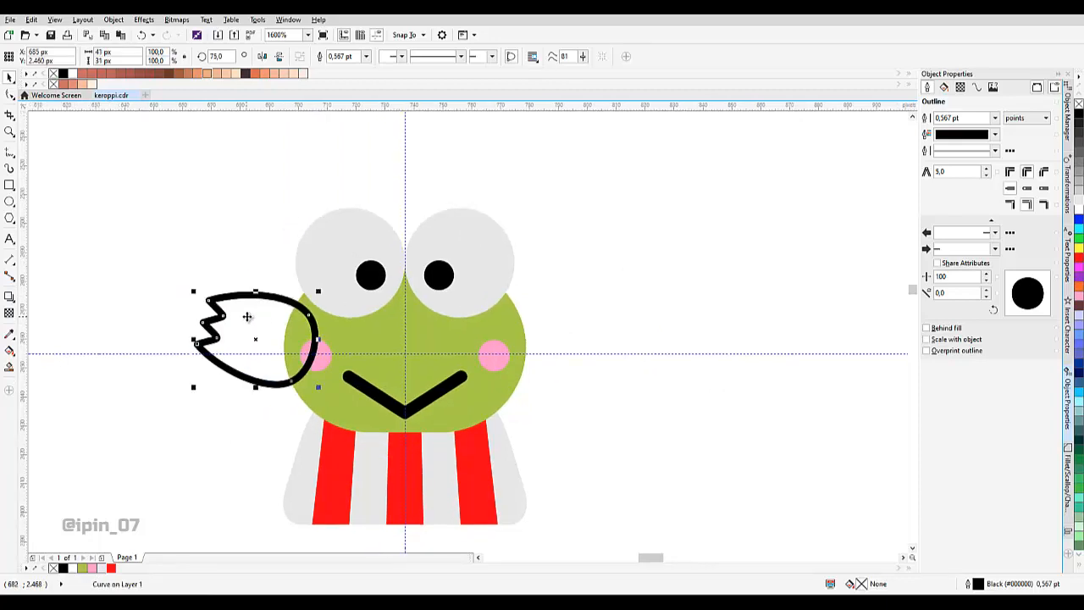
left_click_drag(298, 395, 296, 410)
left_click_drag(296, 409, 313, 358)
right_click(312, 356)
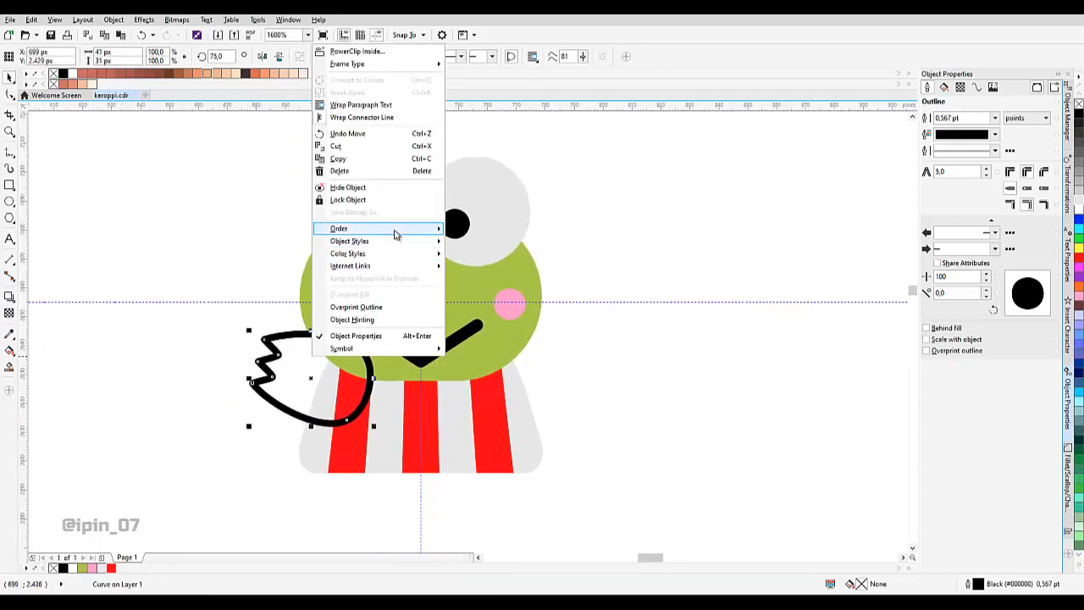
mouse_move(429, 230)
left_click(498, 300)
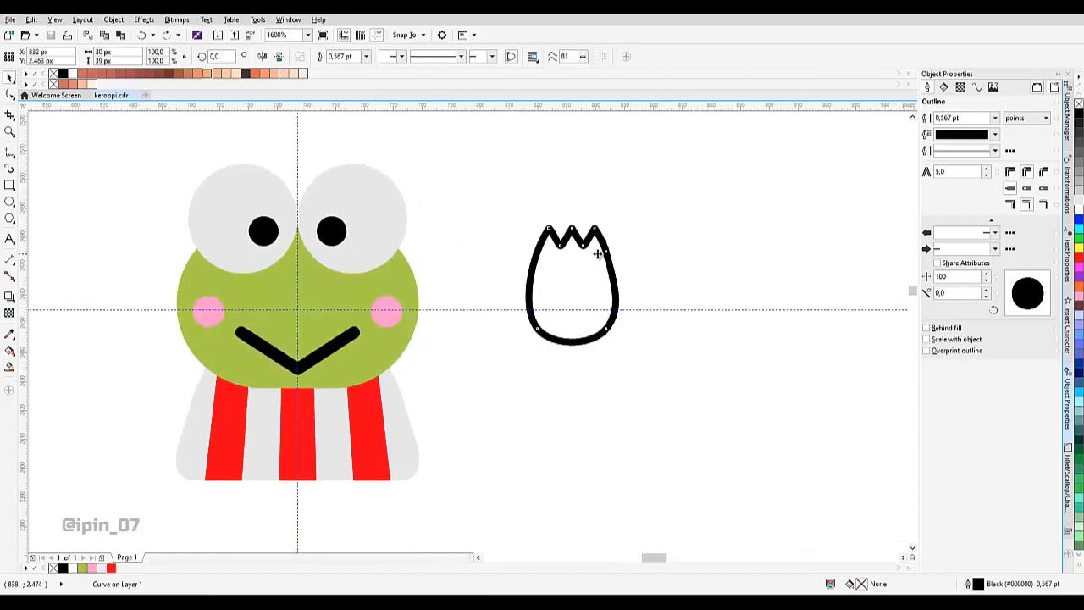
Undo the hand's placement and shape edits back to the flat-bottomed version.
scroll(627, 251, "up", 1)
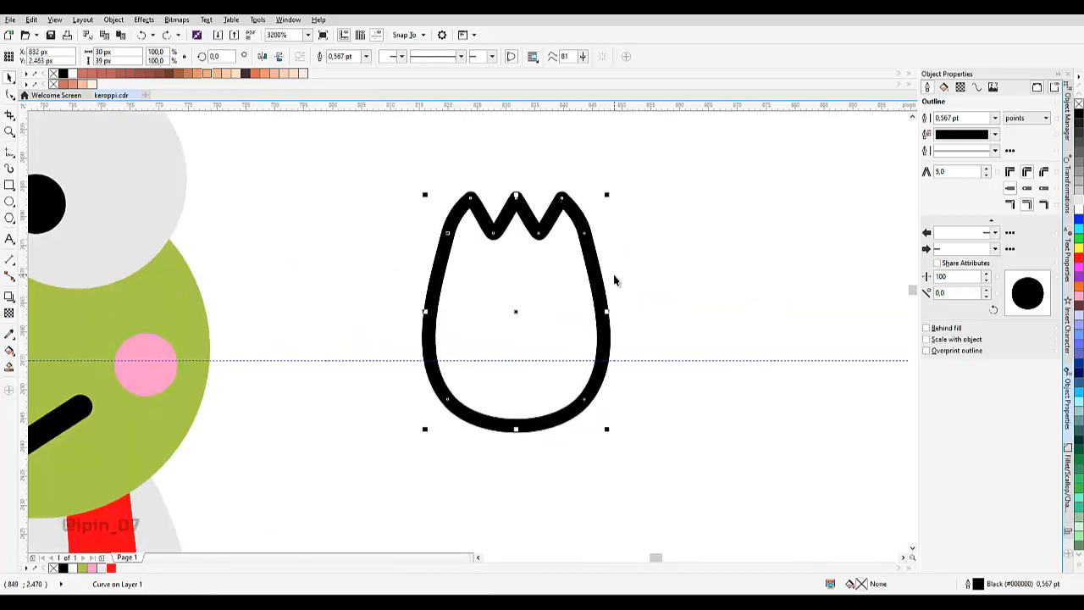
key("ctrl+z")
Delete the hand's two outer corner nodes and adjust the fingertips' outer handles so both sides taper smoothly from the base.
key("F10")
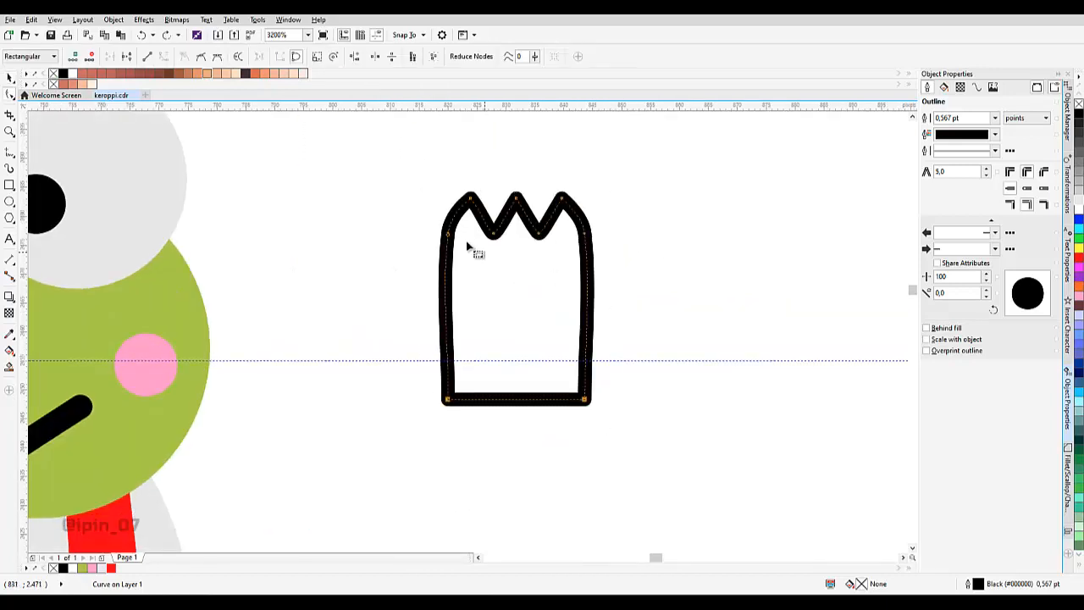
scroll(467, 246, "up", 1)
left_click_drag(444, 139, 495, 195)
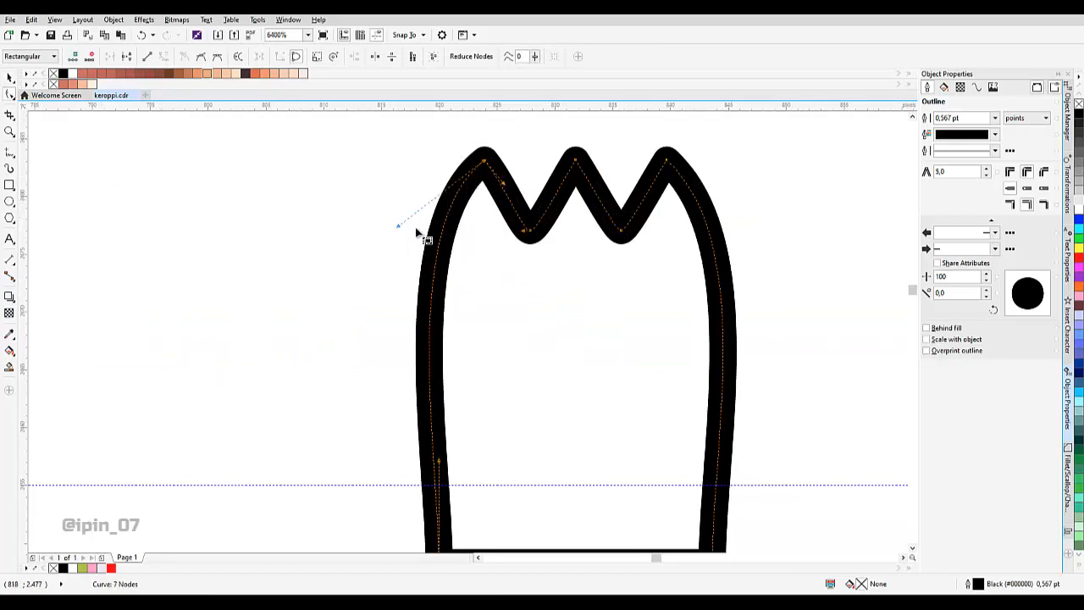
left_click_drag(396, 231, 423, 263)
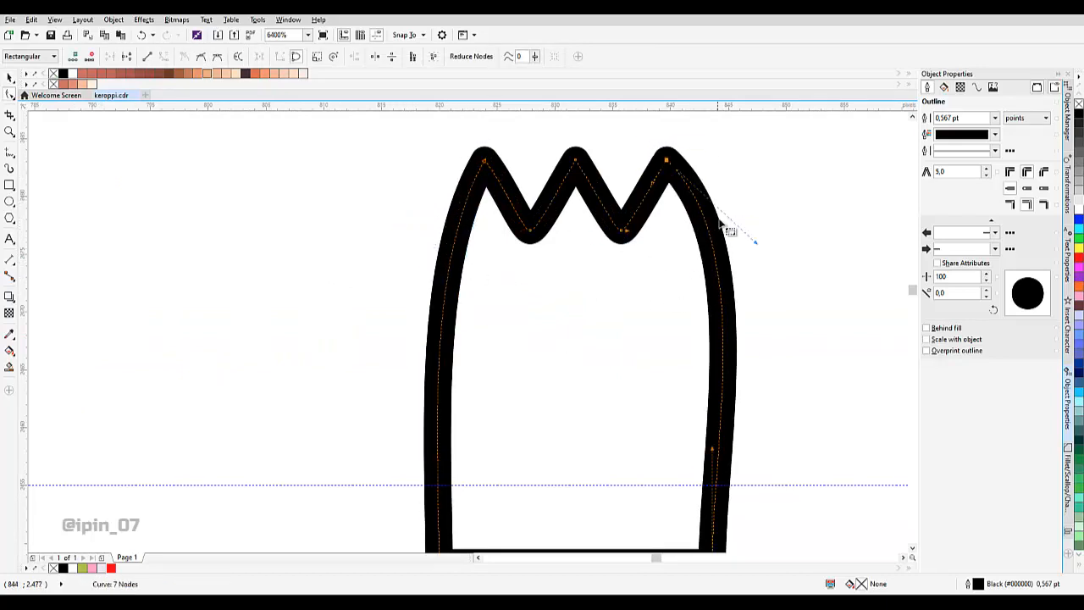
left_click_drag(760, 249, 716, 285)
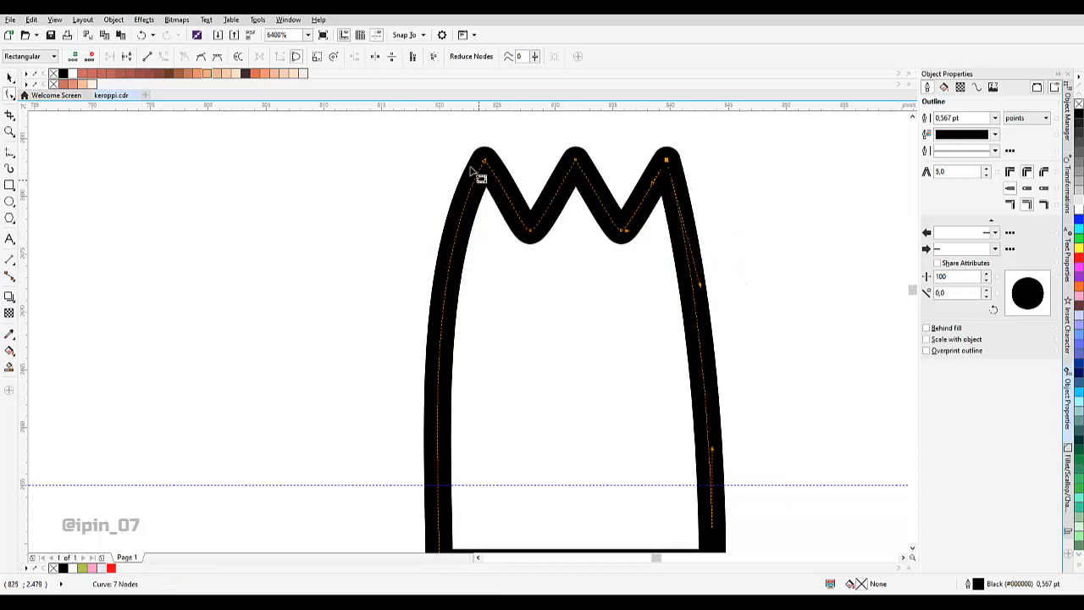
left_click_drag(429, 269, 442, 280)
scroll(509, 295, "down", 1)
key("space")
left_click(607, 290)
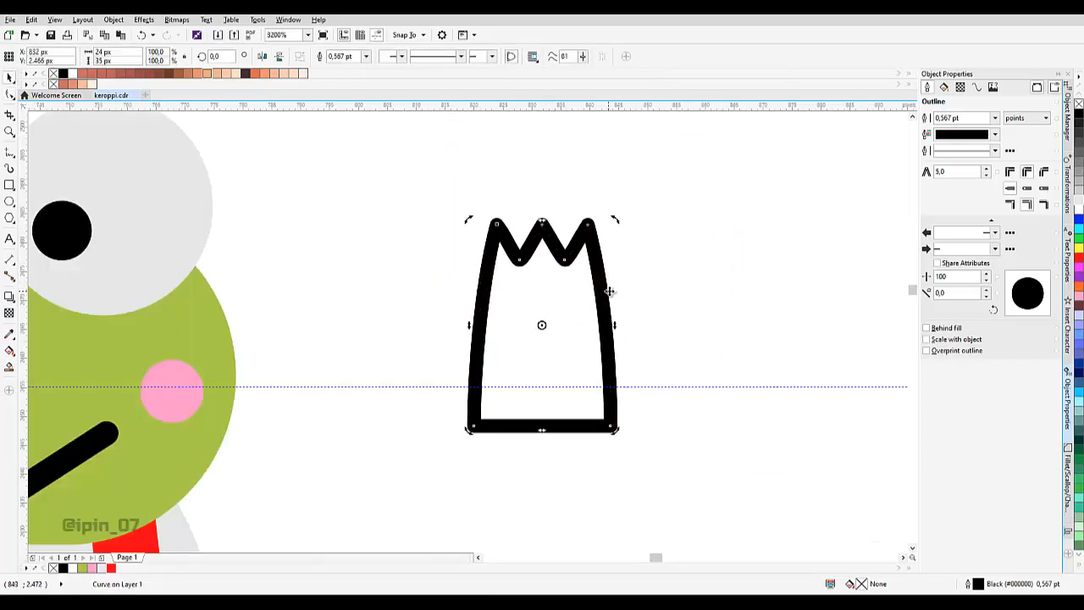
Move the hand outline next to the frog's head, overlapping its edge.
scroll(581, 316, "down", 2)
scroll(579, 312, "up", 1)
left_click_drag(578, 312, 296, 291)
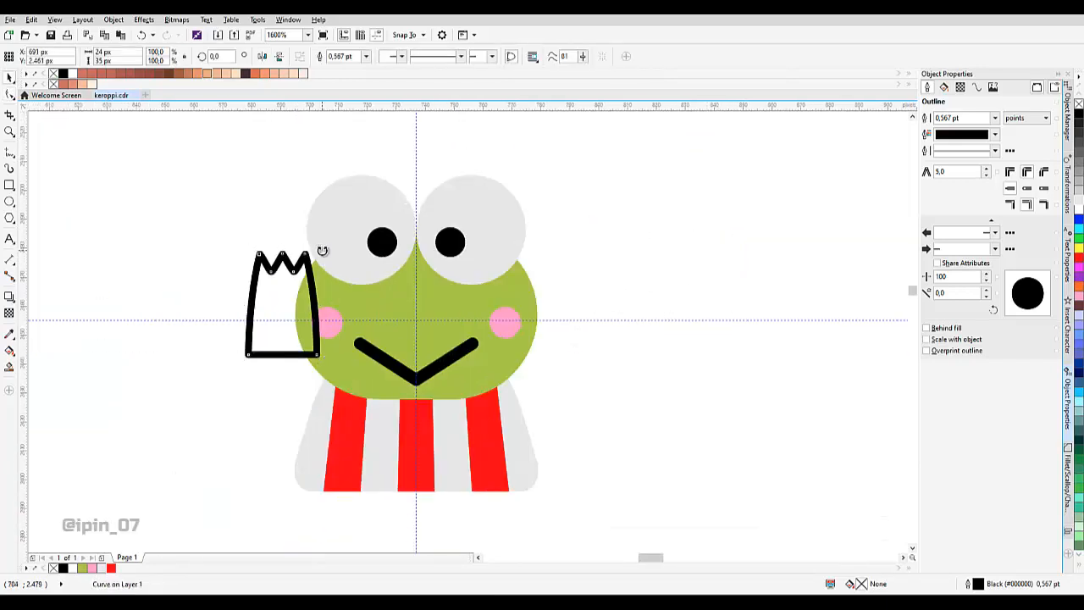
Try to rotate the hand about 84.5 degrees and shift it lower, and undo both changes.
left_click_drag(322, 251, 231, 259)
left_click(624, 324)
scroll(474, 278, "up", 1)
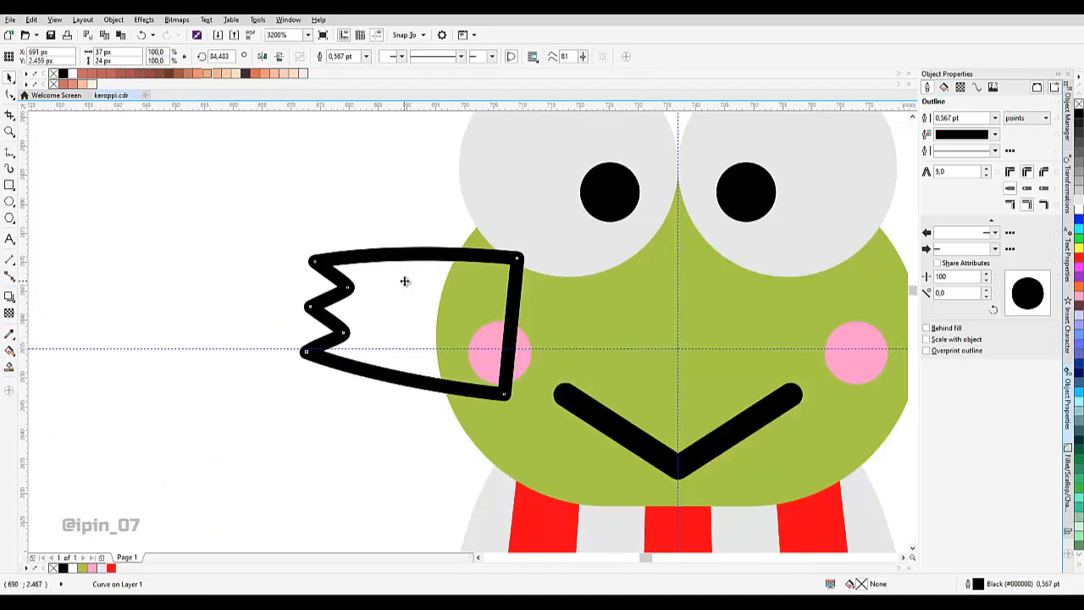
left_click_drag(404, 281, 436, 333)
key("ctrl+z")
key("ctrl+z")
Rotate the hand 75 degrees with the fingers pointing outward and position it where the head meets the body.
left_click_drag(392, 188, 349, 329)
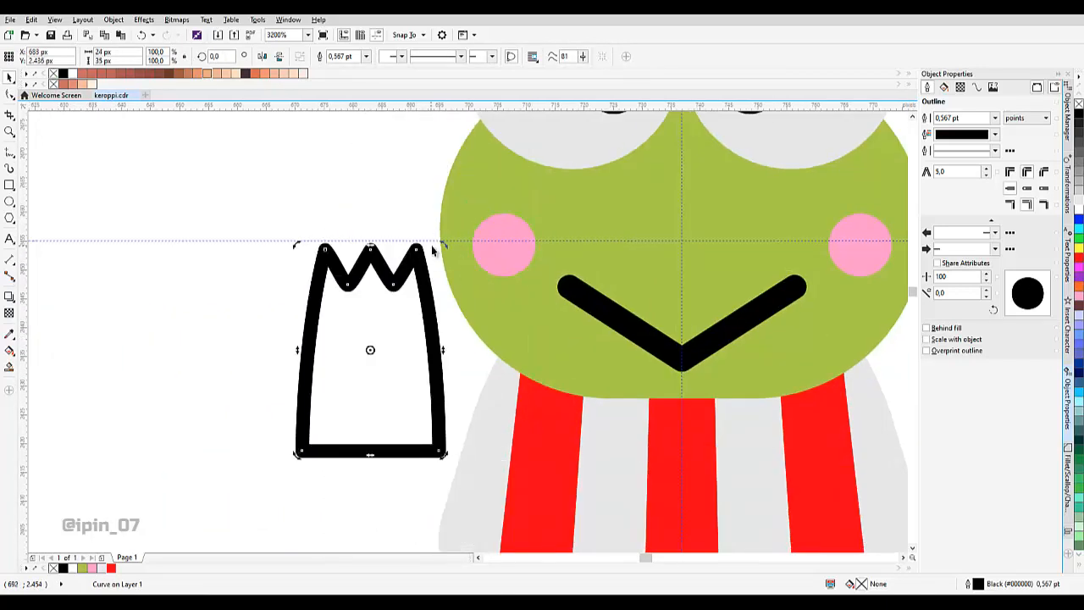
left_click_drag(431, 250, 303, 264)
left_click_drag(413, 340, 470, 380)
left_click_drag(439, 359, 435, 268)
Send the hand behind the frog's head and body.
right_click(435, 269)
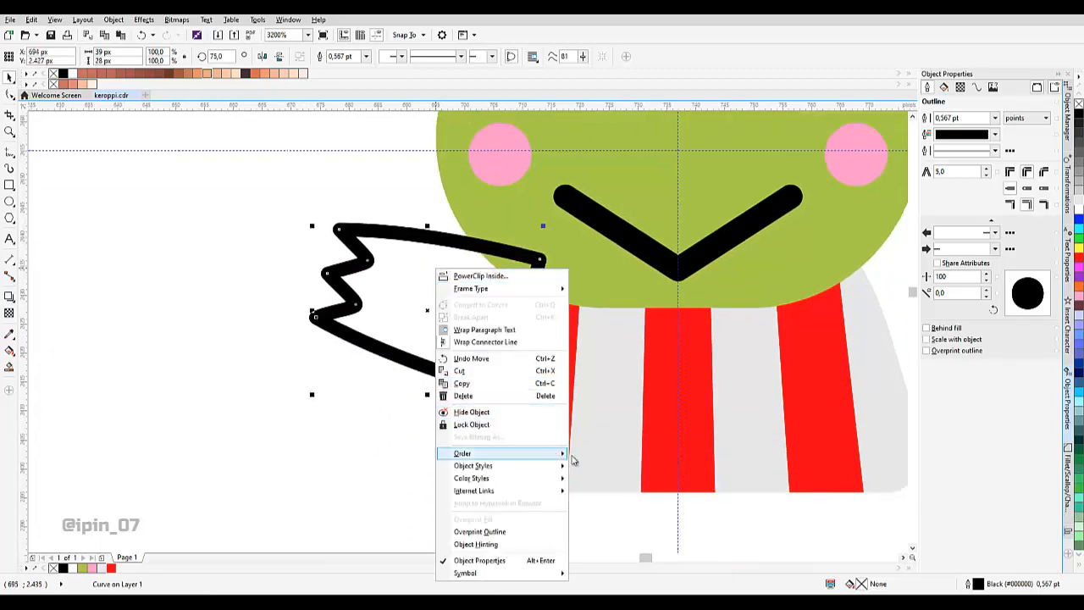
mouse_move(542, 453)
left_click(627, 495)
Fill the hand with the head's green (#A7CC37) and set its outline width to None.
left_click(82, 568)
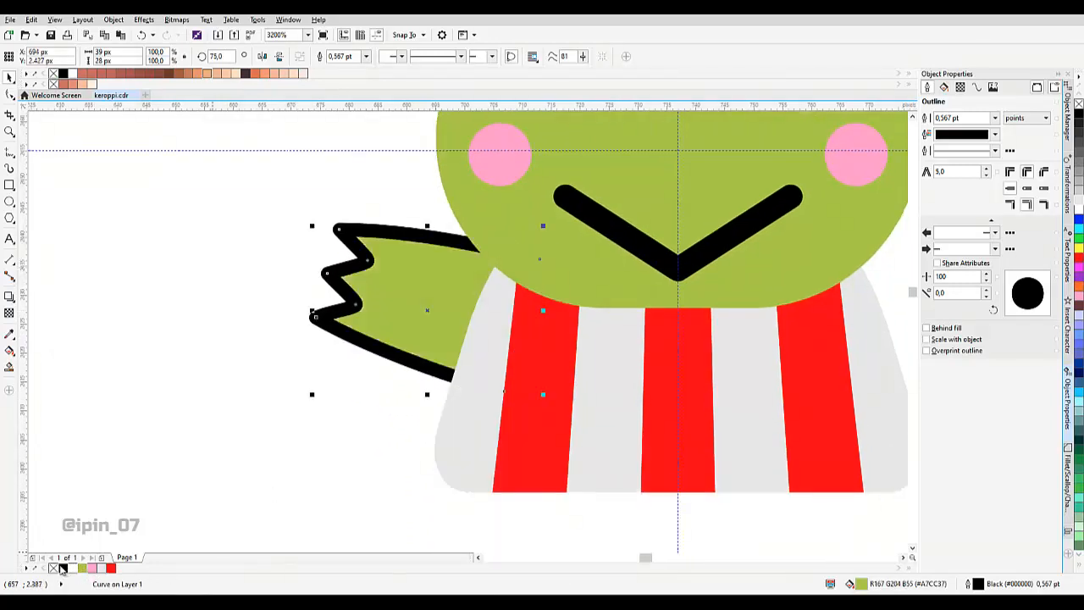
left_click(366, 56)
left_click(343, 70)
left_click(295, 336)
scroll(296, 336, "down", 3)
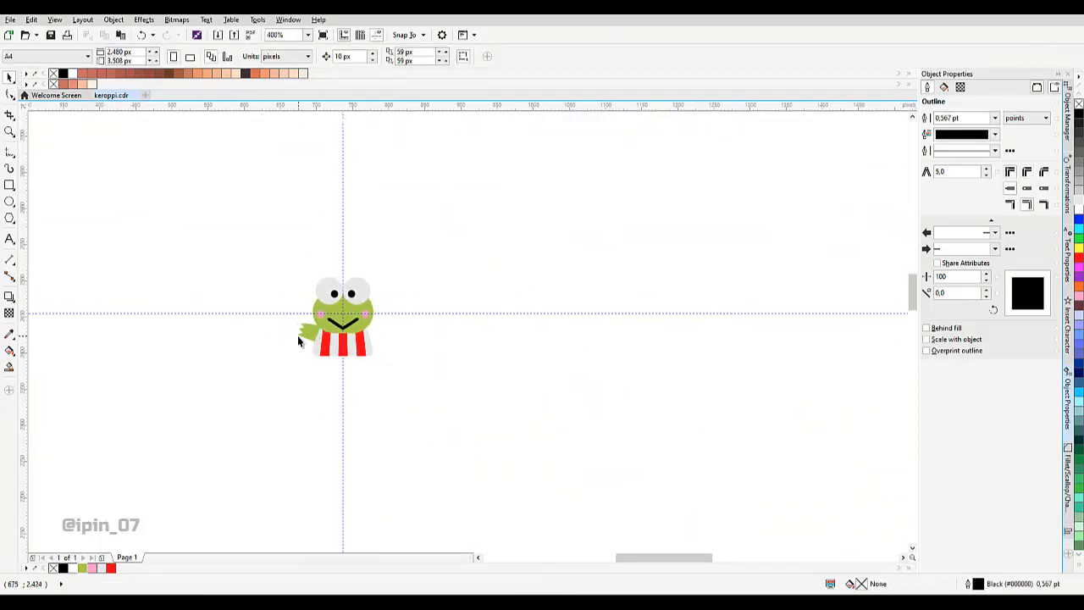
Select the hand's three fingertip nodes and open the Fillet/Scallop/Chamfer settings.
scroll(297, 336, "up", 2)
scroll(314, 318, "up", 3)
double_click(390, 300)
scroll(389, 310, "down", 2)
left_click_drag(287, 218, 361, 324)
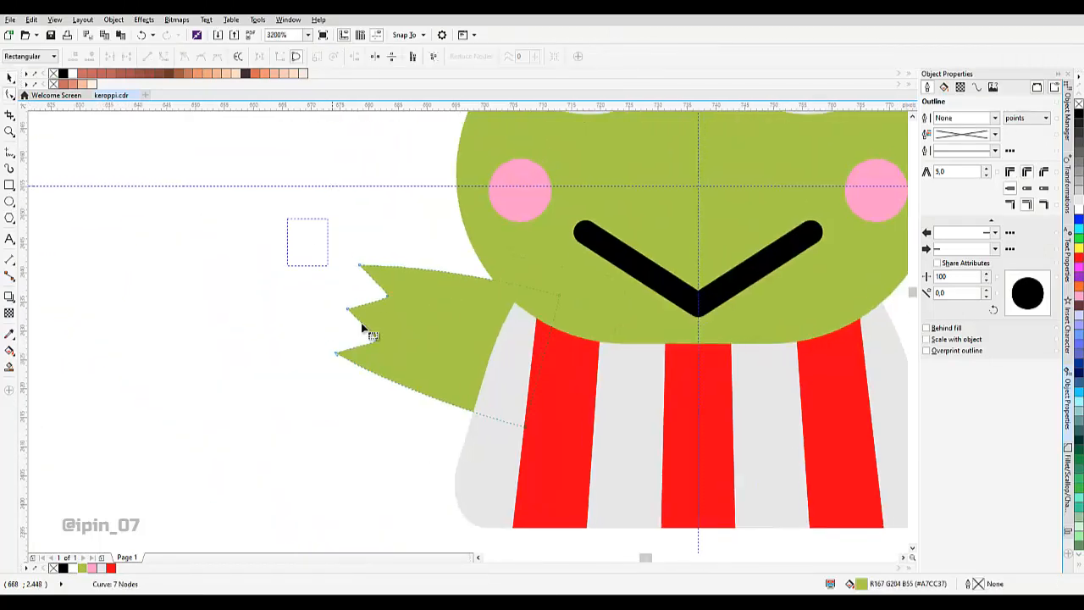
scroll(368, 385, "up", 1)
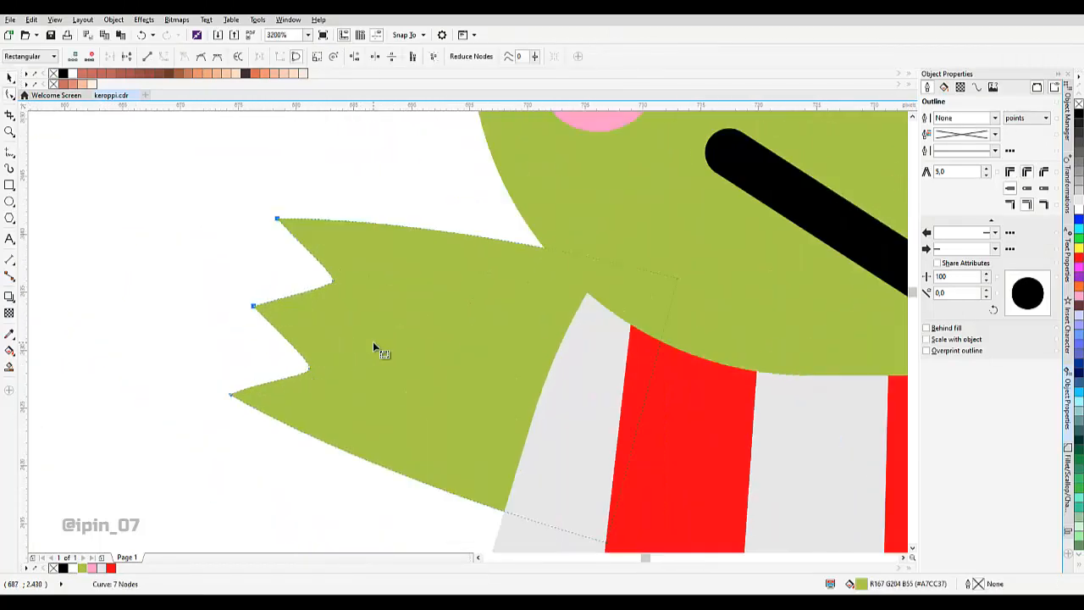
left_click(1068, 483)
Try a 5 px fillet on the three fingertips and undo it.
left_click(1037, 199)
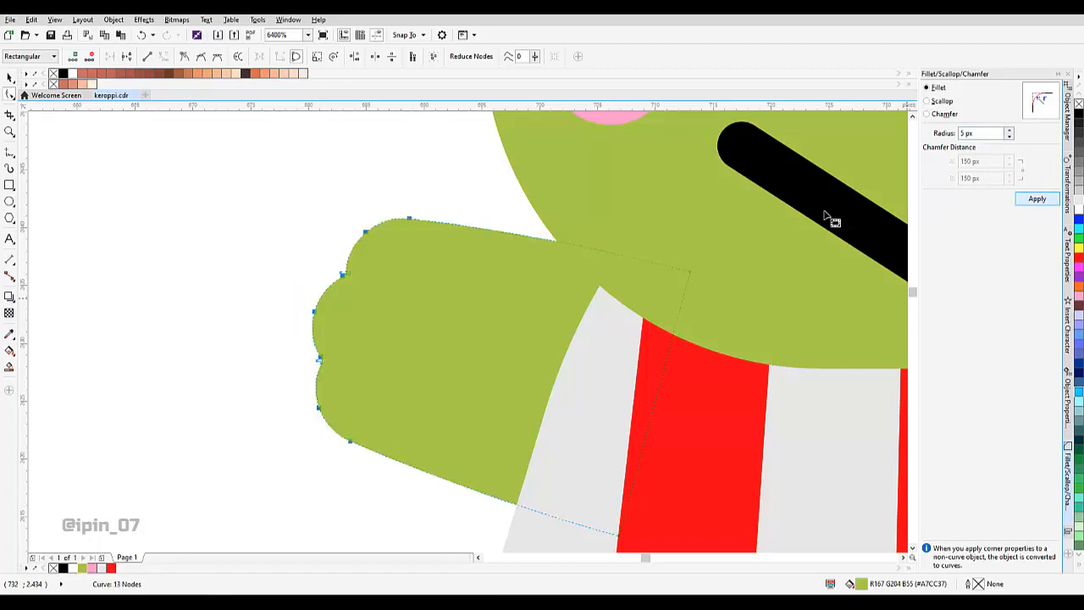
key("ctrl+z")
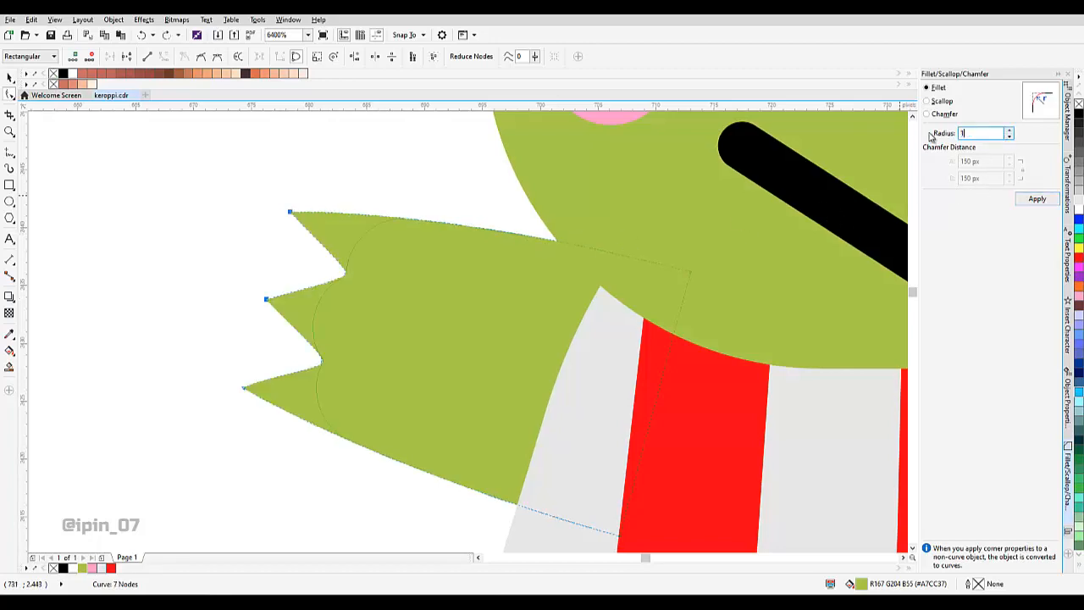
Fillet the three fingertips with a 1 px radius.
left_click(1050, 200)
scroll(325, 271, "down", 2)
key("space")
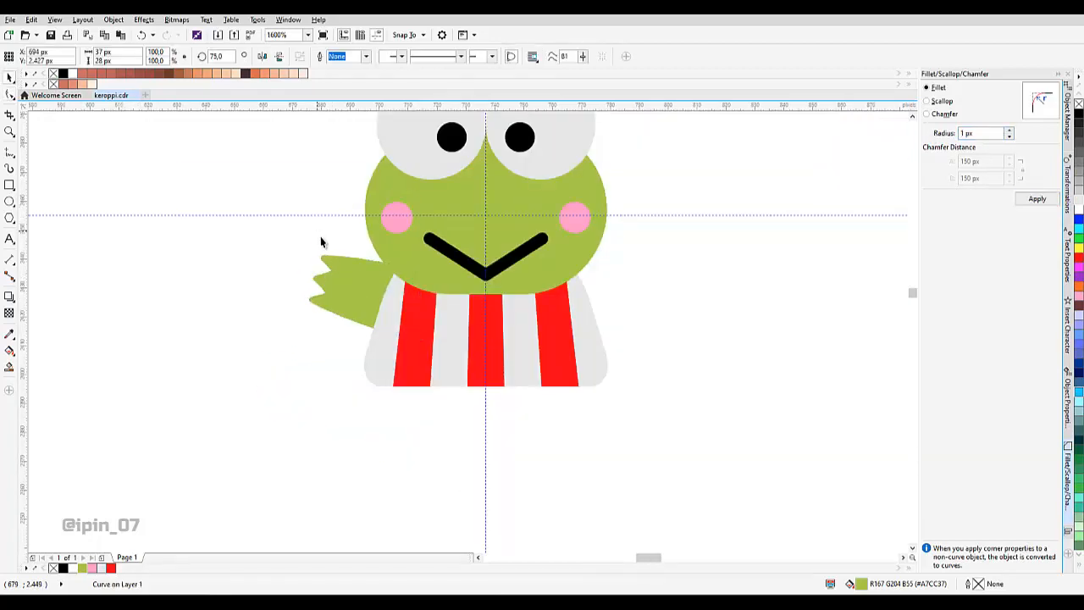
Deselect the hand to check its rounded fingertips, and select the whole hand again.
left_click(320, 238)
scroll(356, 259, "up", 1)
left_click(305, 274)
scroll(322, 283, "up", 1)
scroll(339, 293, "down", 3)
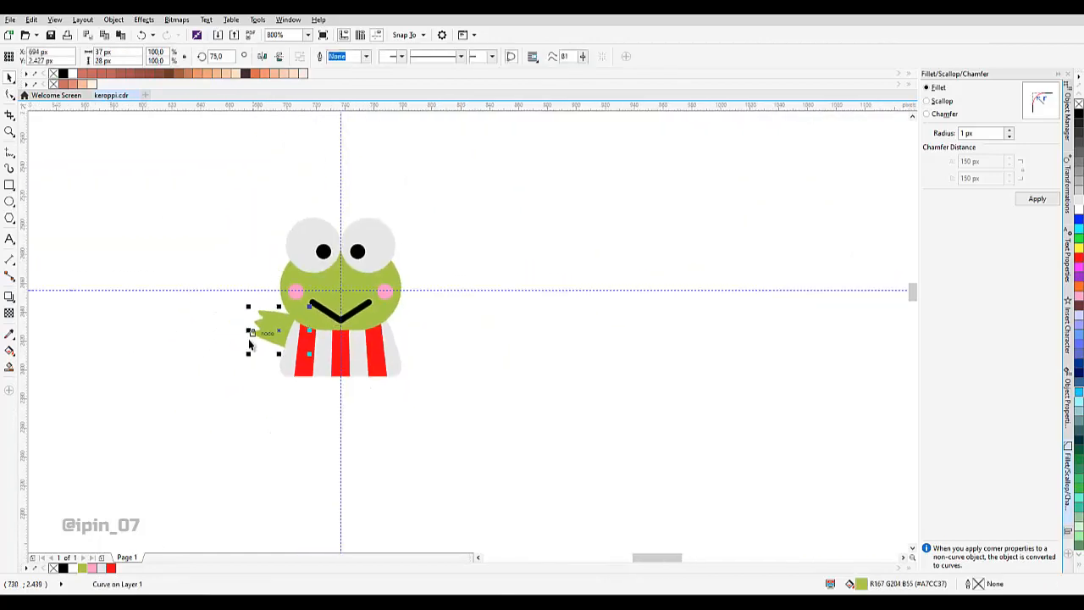
Nudge the green hand toward the body, then mirror one copy horizontally and place it on the body's opposite side.
scroll(284, 346, "up", 2)
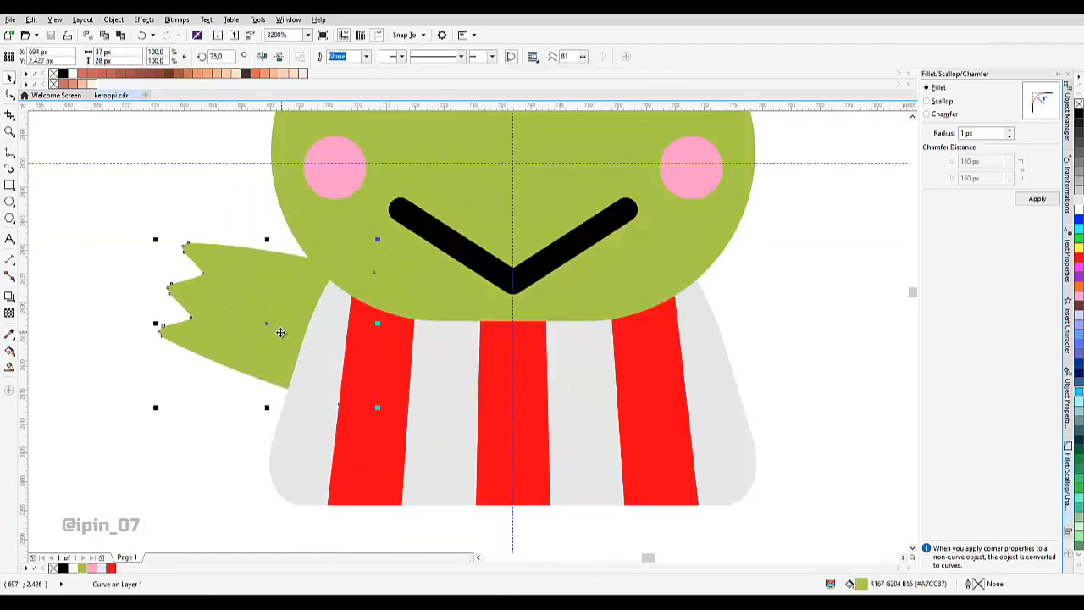
left_click_drag(281, 332, 328, 396)
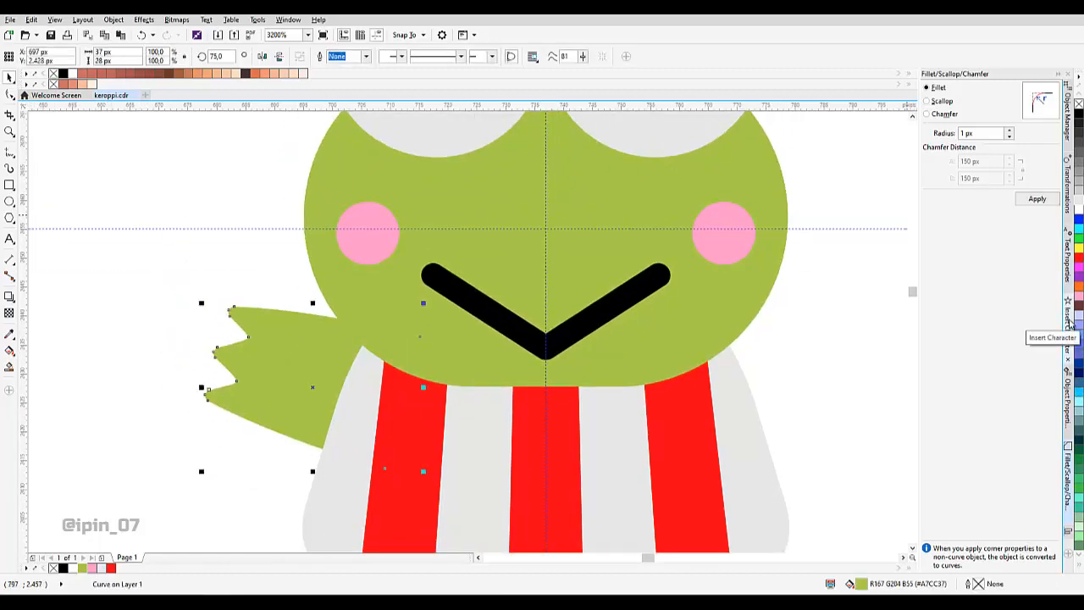
left_click(1067, 391)
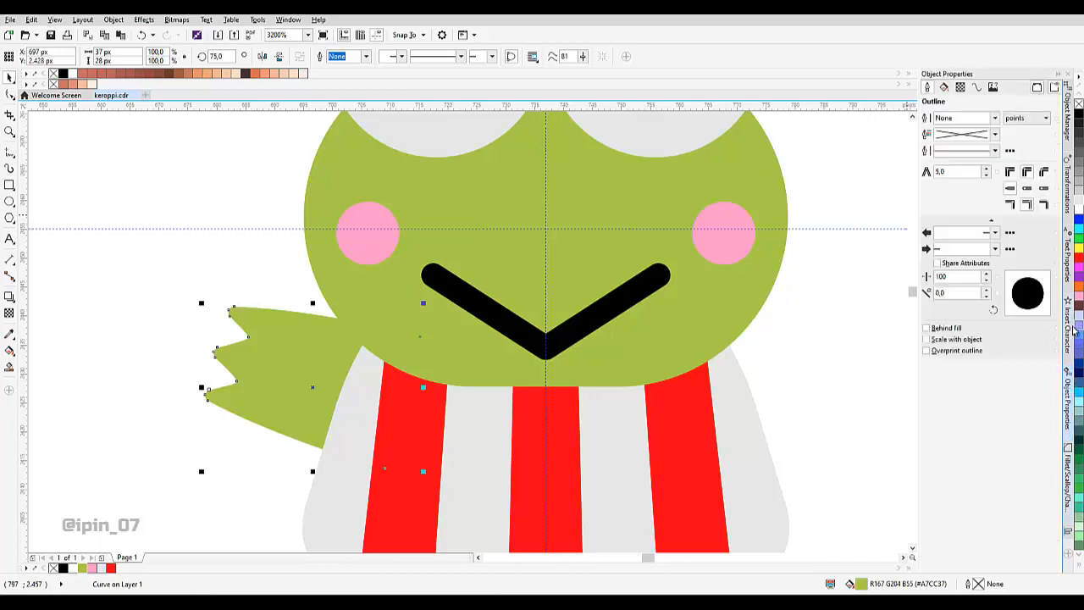
left_click(1065, 165)
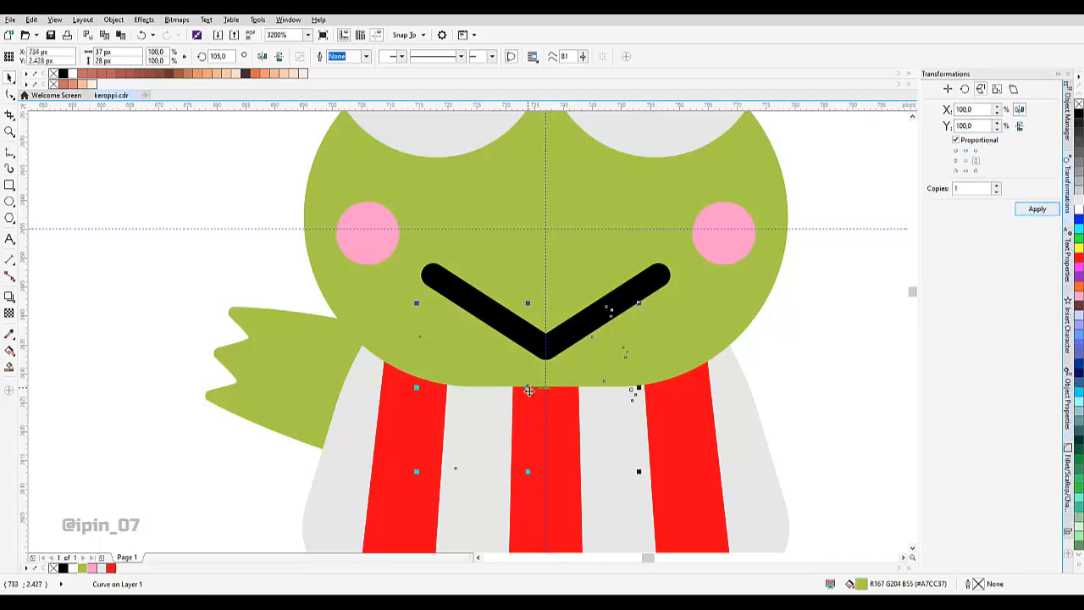
left_click_drag(529, 390, 764, 405)
Flip the copied hand vertically so its fingers point downward and fit it behind the right side of the body.
left_click(304, 397)
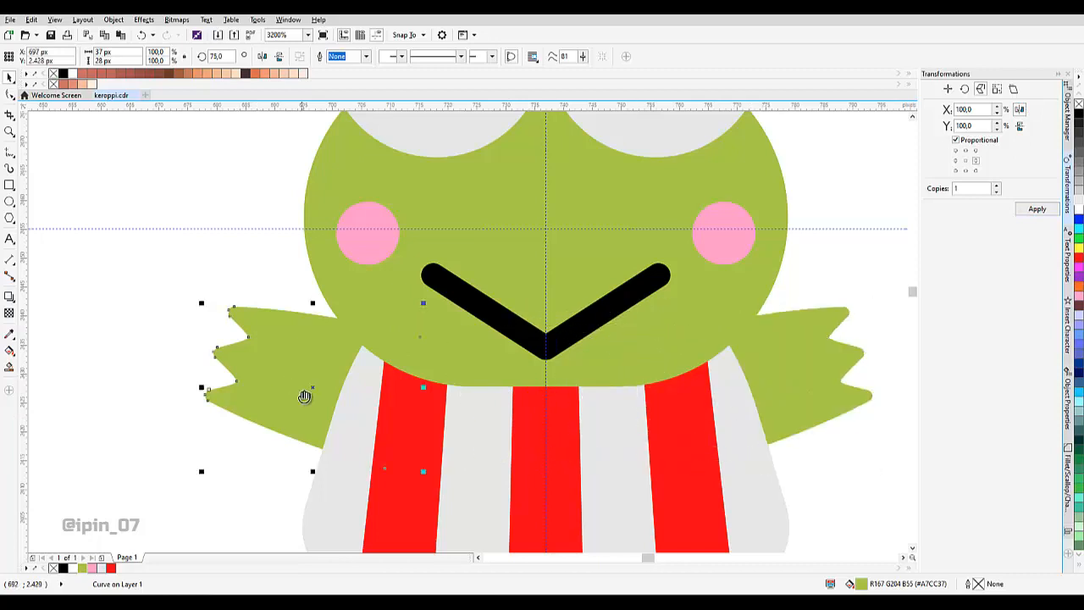
left_click_drag(304, 397, 309, 388)
left_click_drag(727, 354, 551, 344)
left_click_drag(619, 339, 634, 340)
mouse_move(664, 344)
left_mouse_down()
mouse_move(726, 340)
mouse_move(665, 305)
mouse_move(672, 325)
left_mouse_up()
left_click(279, 57)
scroll(644, 321, "down", 2)
left_click(672, 325)
scroll(618, 338, "up", 1)
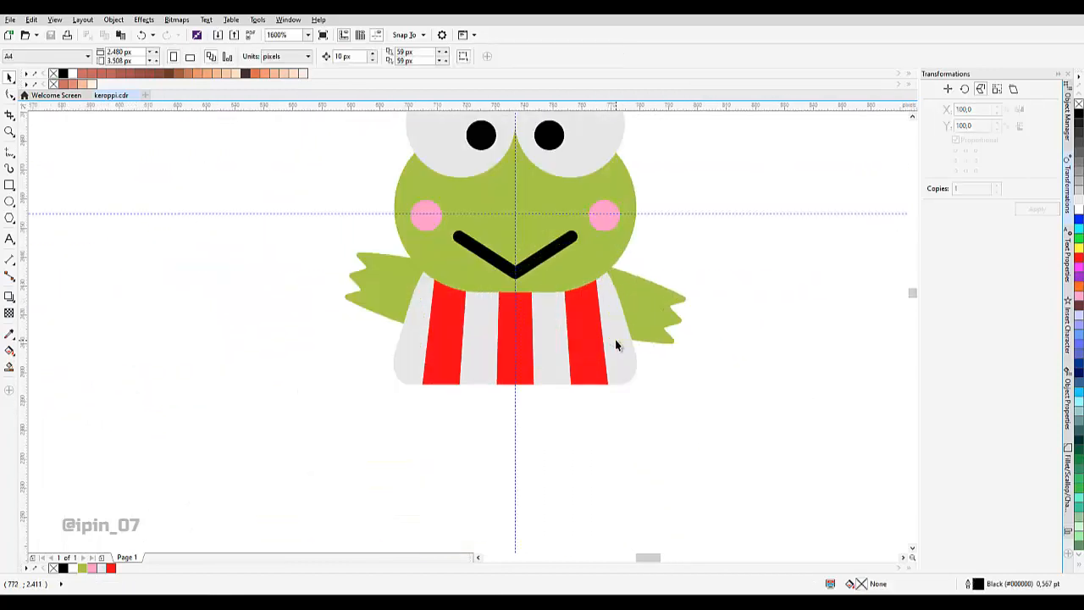
left_click_drag(516, 303, 521, 289)
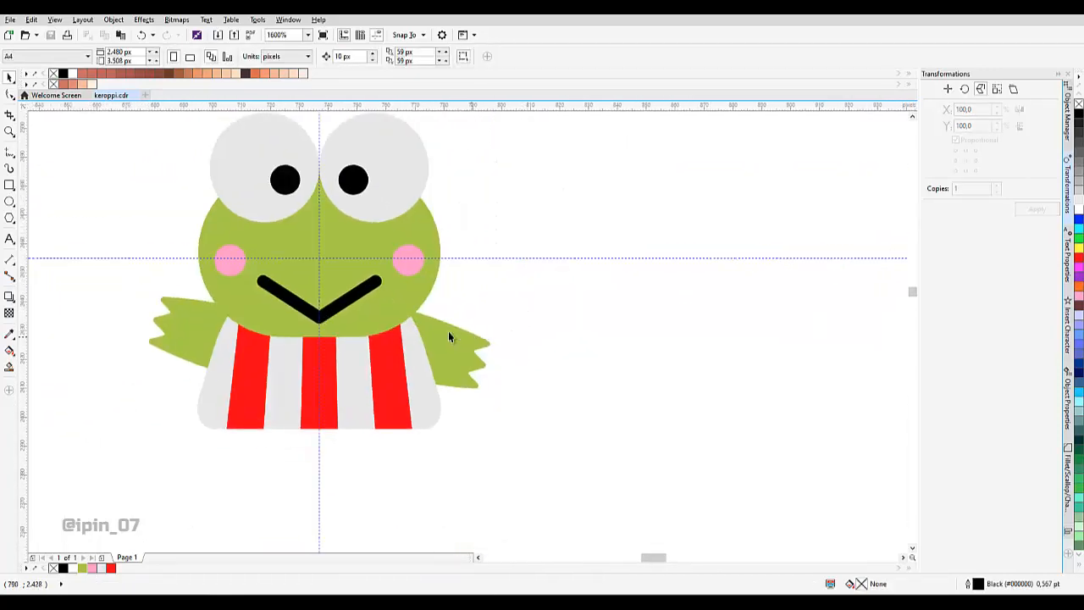
Paste a copy of the downward-pointing hand, move it to the empty area beside the frog and set its rotation to 0°.
left_click(452, 352)
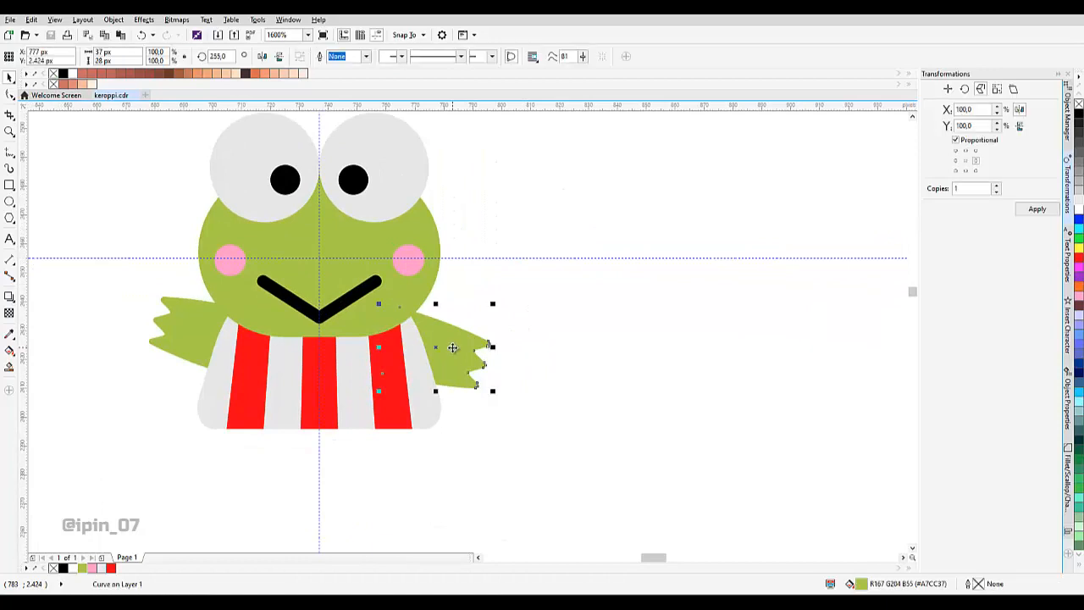
right_click(453, 350)
left_click(474, 141)
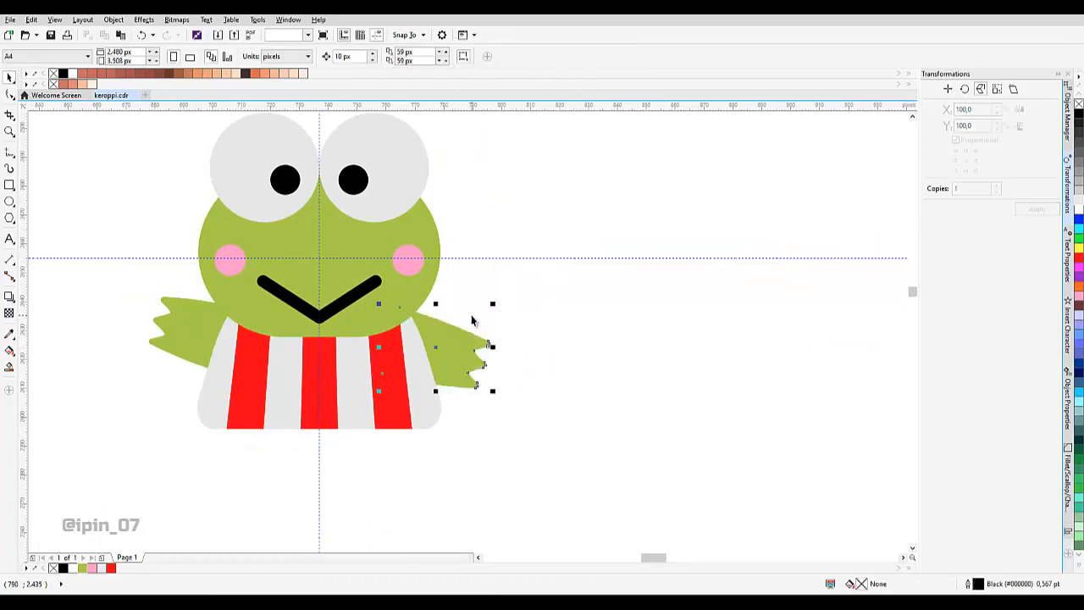
right_click(460, 343)
left_click(483, 140)
key("ctrl+v")
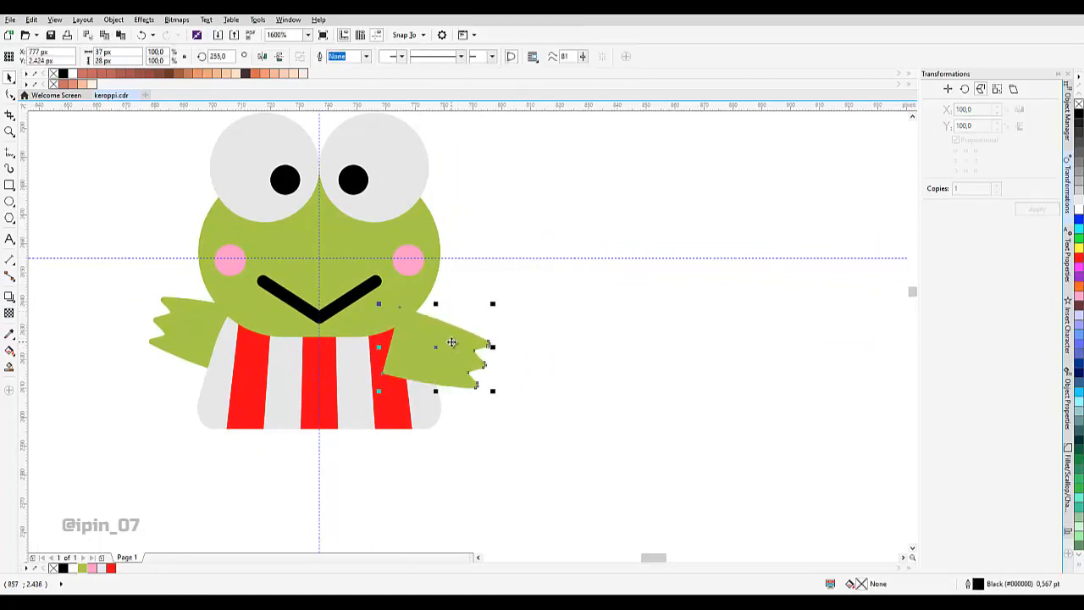
left_click_drag(450, 347, 502, 281)
type("0")
key("Return")
Round the copied shape's flat base by making its bottom nodes symmetrical.
key("F10")
left_click(501, 281)
scroll(496, 208, "up", 2)
scroll(297, 312, "down", 1)
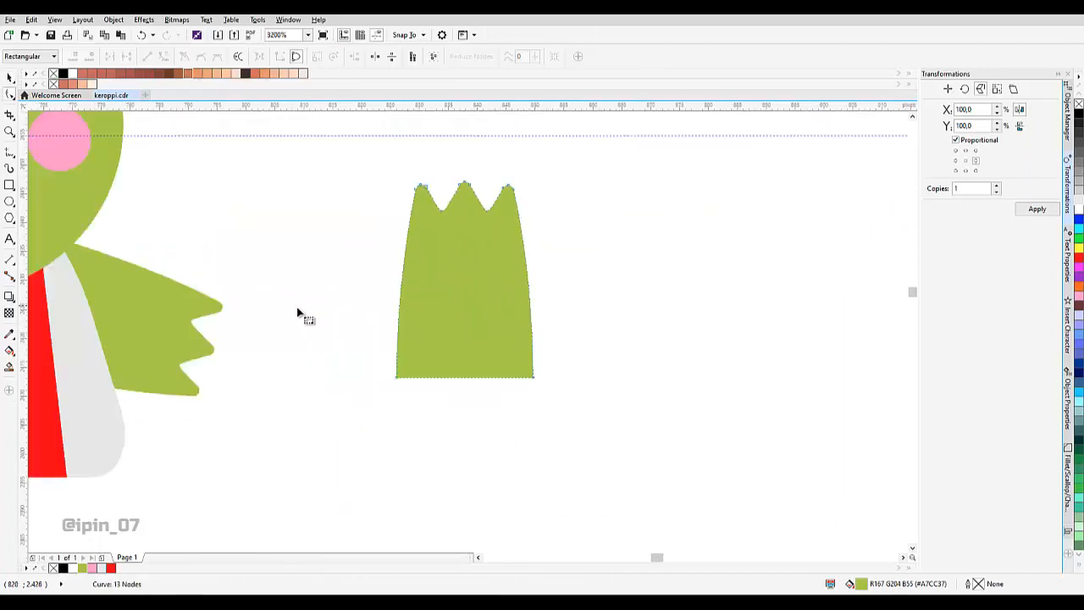
left_click(216, 56)
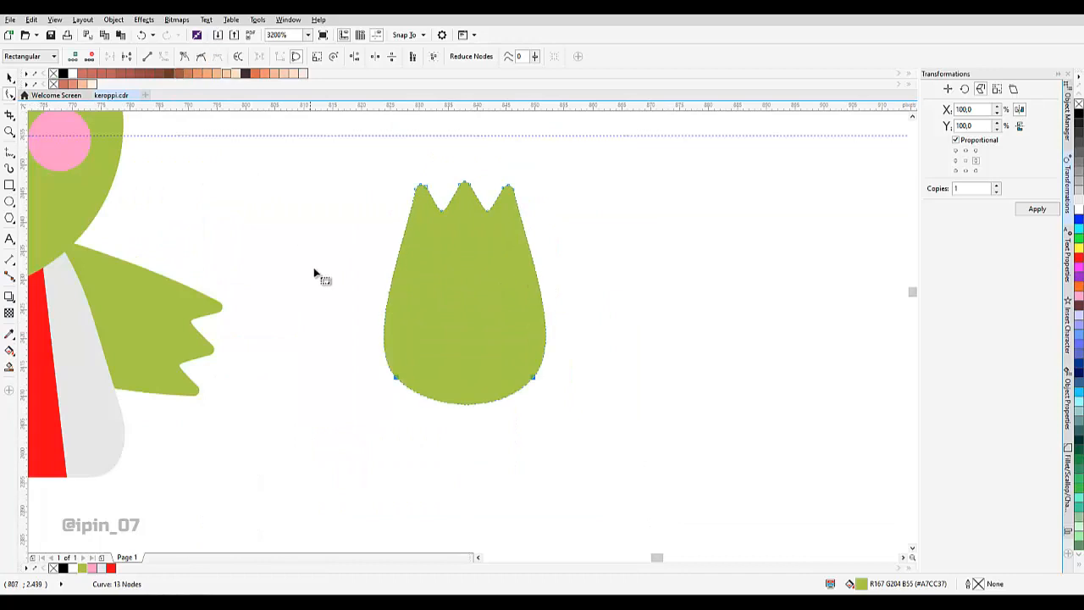
Try squashing the rounded shape vertically from its base and undo it.
scroll(410, 234, "up", 1)
key("space")
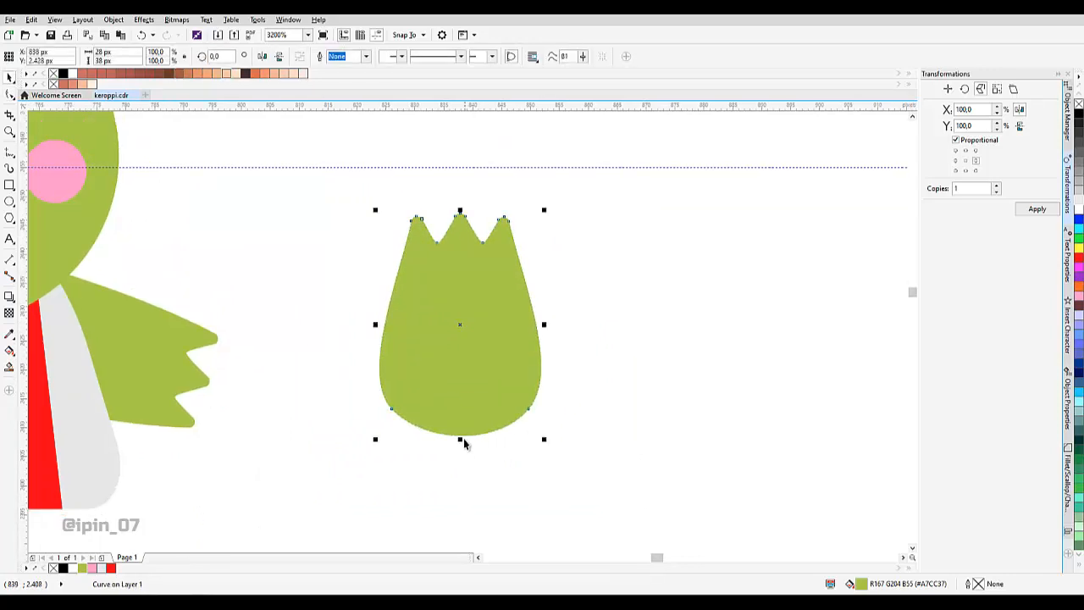
left_click_drag(460, 437, 459, 352)
key("ctrl+z")
Select the two bottom nodes and move them upward to shorten the shape.
key("space")
left_click_drag(303, 343, 629, 458)
left_click_drag(529, 410, 517, 367)
Delete the outer-edge node on each of the two outer fingertips to smooth the shape's sides.
scroll(427, 237, "up", 2)
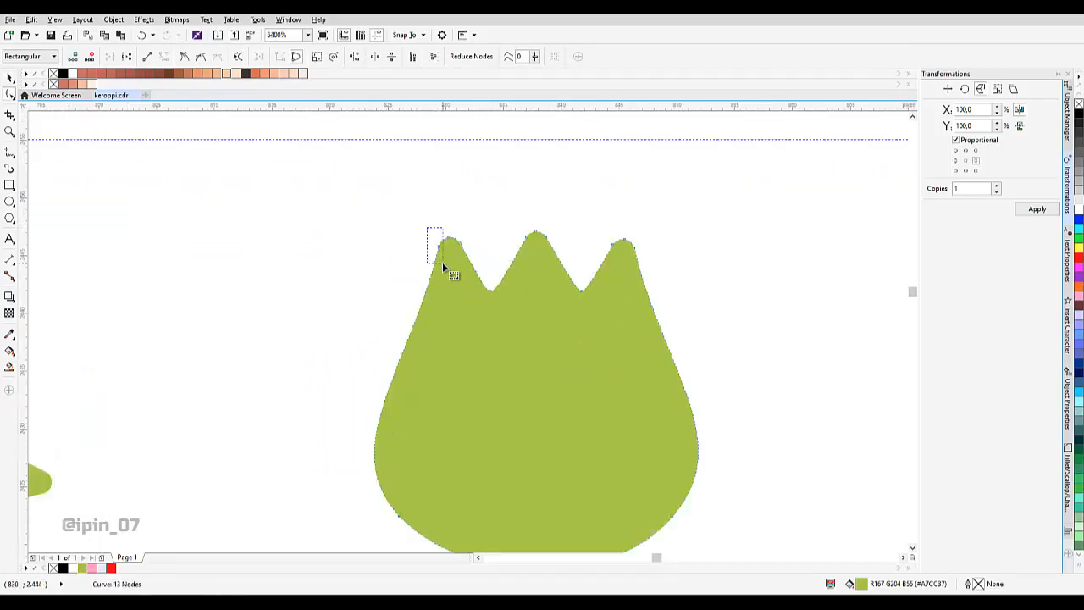
left_click_drag(442, 263, 441, 266)
key("Delete")
left_click_drag(628, 222, 647, 258)
key("Delete")
Squash the whole foot shape vertically to about 80% of its height.
left_click_drag(542, 318, 527, 299)
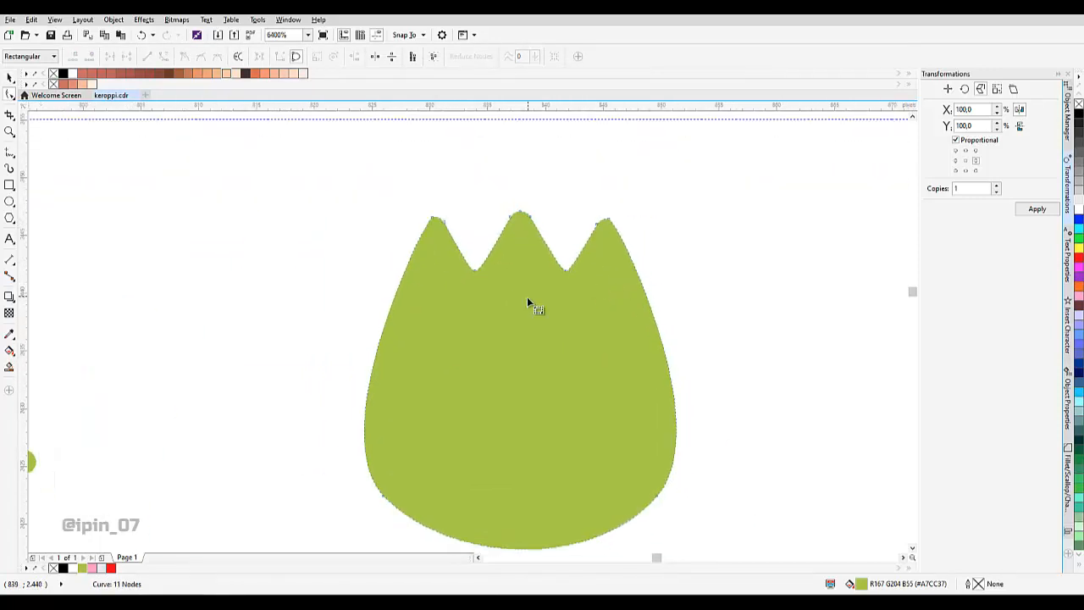
scroll(520, 319, "down", 1)
key("space")
left_click_drag(516, 200, 516, 264)
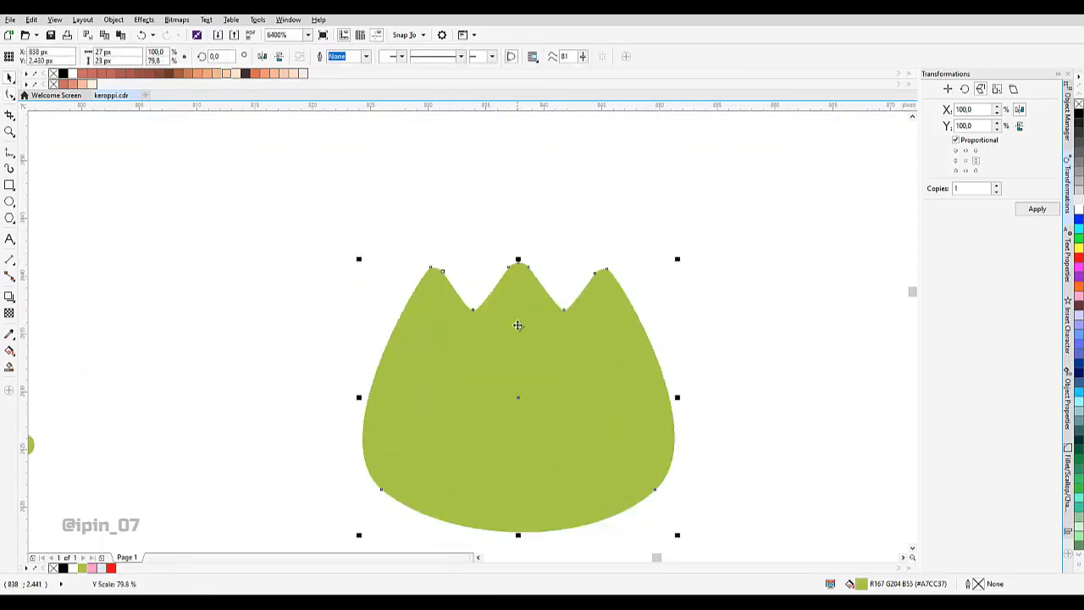
Adjust the curve handles of the foot's two bottom nodes and make the nodes symmetrical.
left_click_drag(517, 339, 502, 289)
key("space")
left_click_drag(300, 378, 444, 452)
left_click(643, 371)
left_click_drag(705, 321, 705, 301)
scroll(286, 333, "down", 1)
left_click(217, 57)
scroll(407, 246, "up", 1)
Fine-tune the handles at both bottom nodes to even out the foot's rounded base, and deselect the foot.
left_click_drag(566, 293, 709, 408)
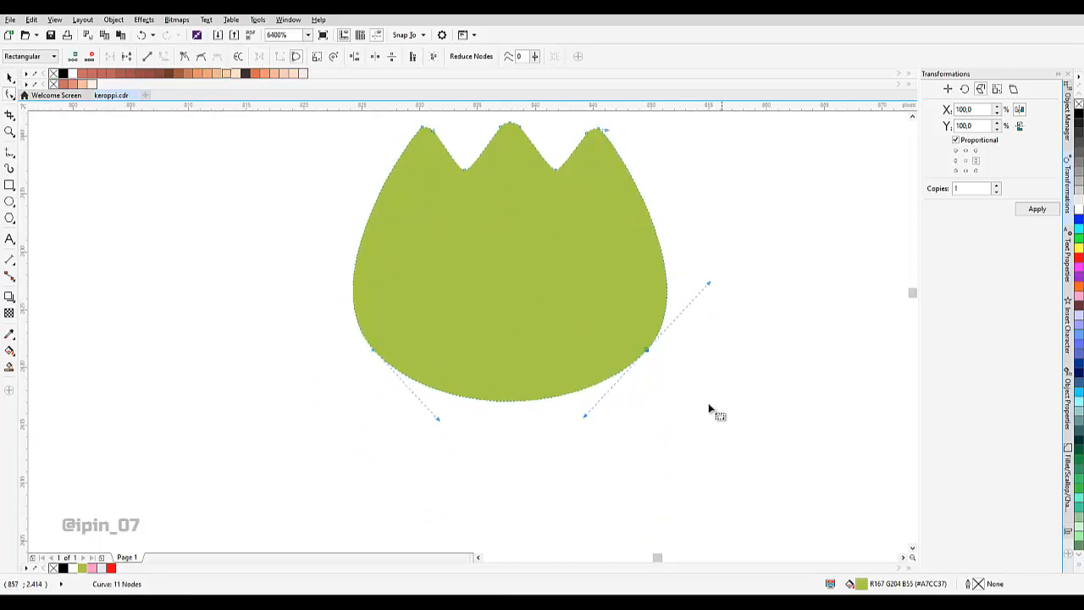
left_click_drag(438, 421, 441, 428)
scroll(595, 368, "up", 1)
left_click(647, 384)
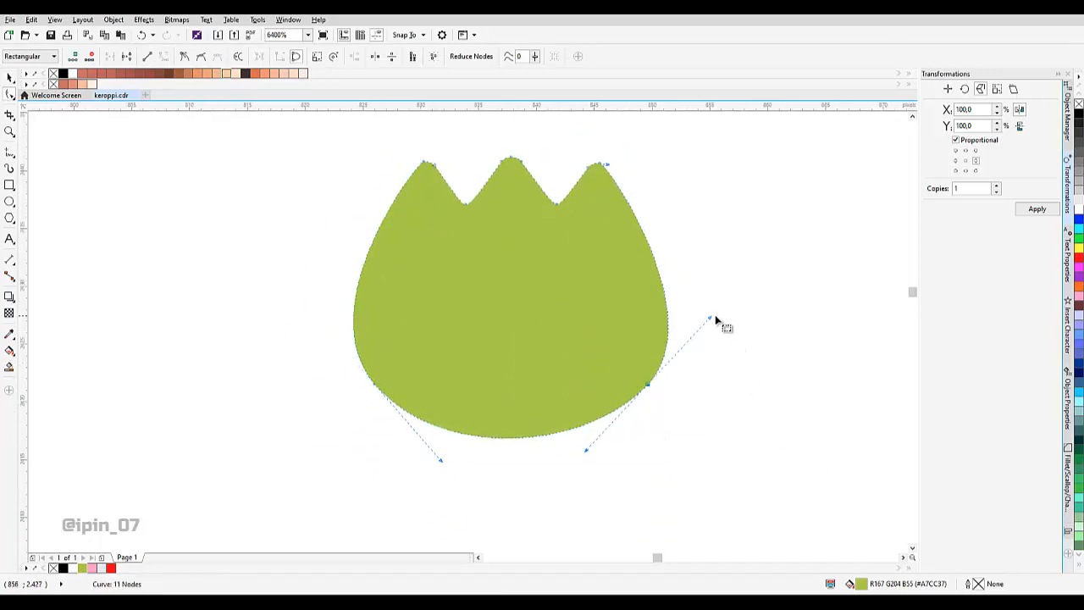
left_click_drag(712, 317, 718, 311)
key("space")
left_click(695, 314)
Move the foot onto the lower part of the striped body and enlarge it to about 35 × 31 px.
scroll(634, 322, "down", 3)
scroll(572, 358, "up", 1)
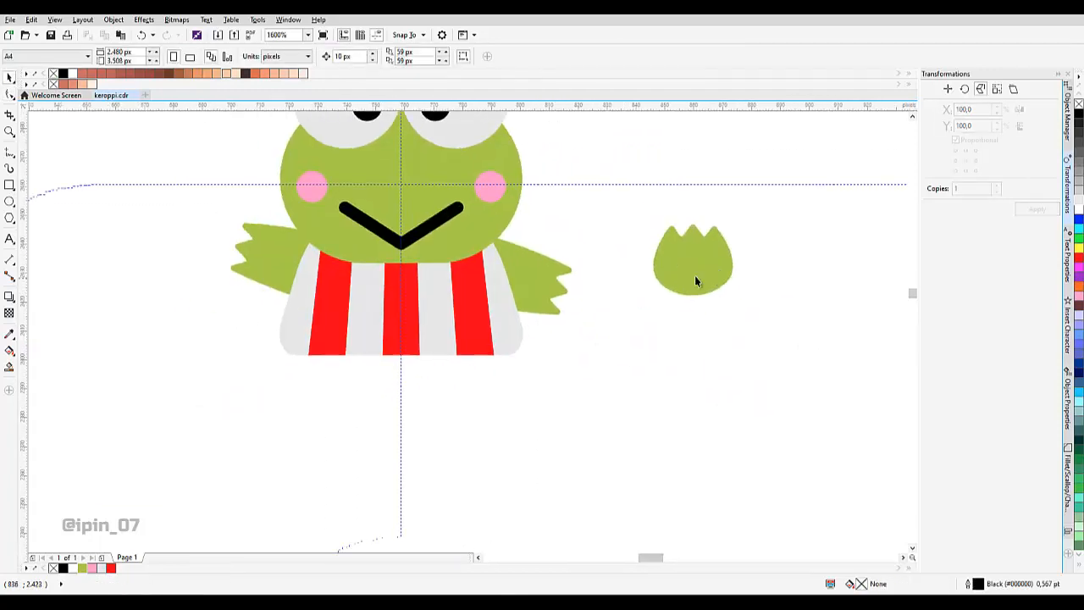
scroll(682, 275, "up", 1)
left_click_drag(704, 269, 562, 325)
left_click_drag(566, 324, 501, 342)
left_click_drag(584, 246, 599, 232)
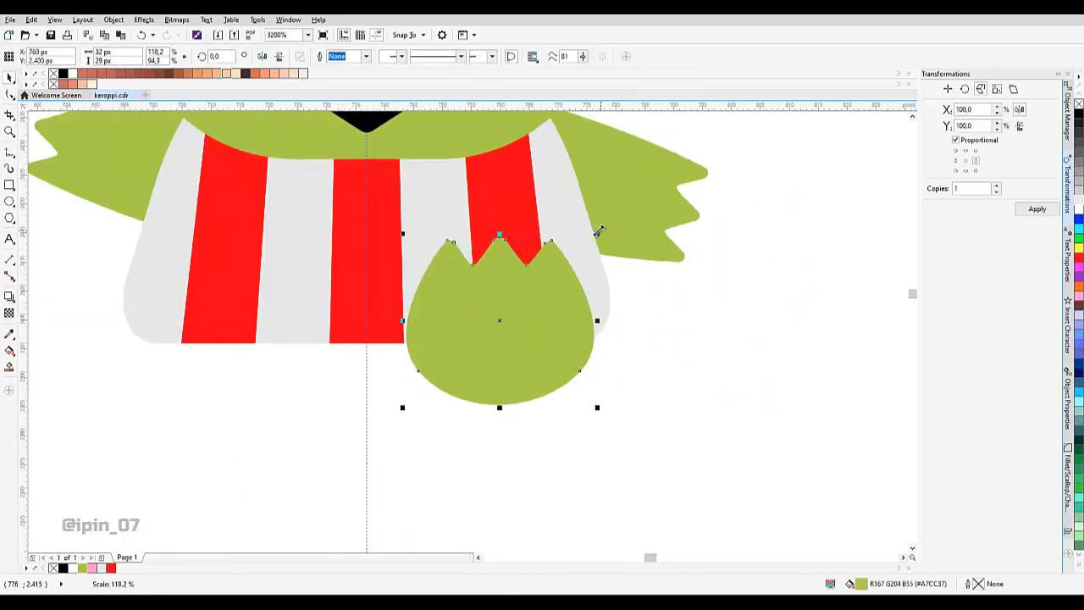
scroll(612, 283, "up", 1)
left_click_drag(606, 273, 614, 266)
Reposition the enlarged foot so it overlaps the body's lower right corner.
left_click_drag(513, 346, 496, 345)
scroll(541, 358, "left", 1)
left_click_drag(562, 359, 606, 407)
scroll(636, 358, "up", 1)
scroll(606, 407, "down", 4)
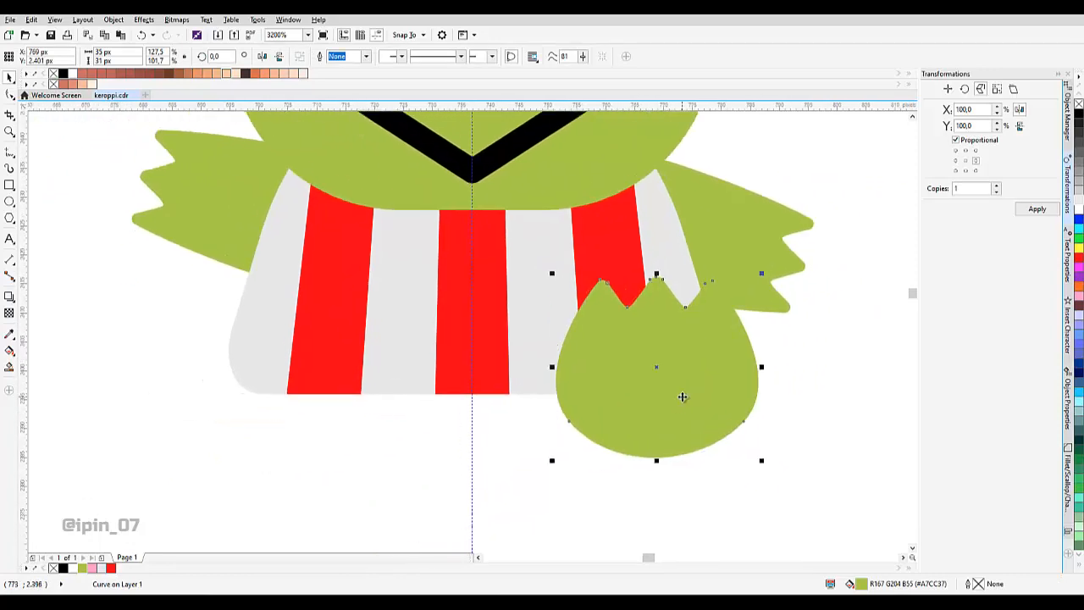
scroll(641, 404, "up", 1)
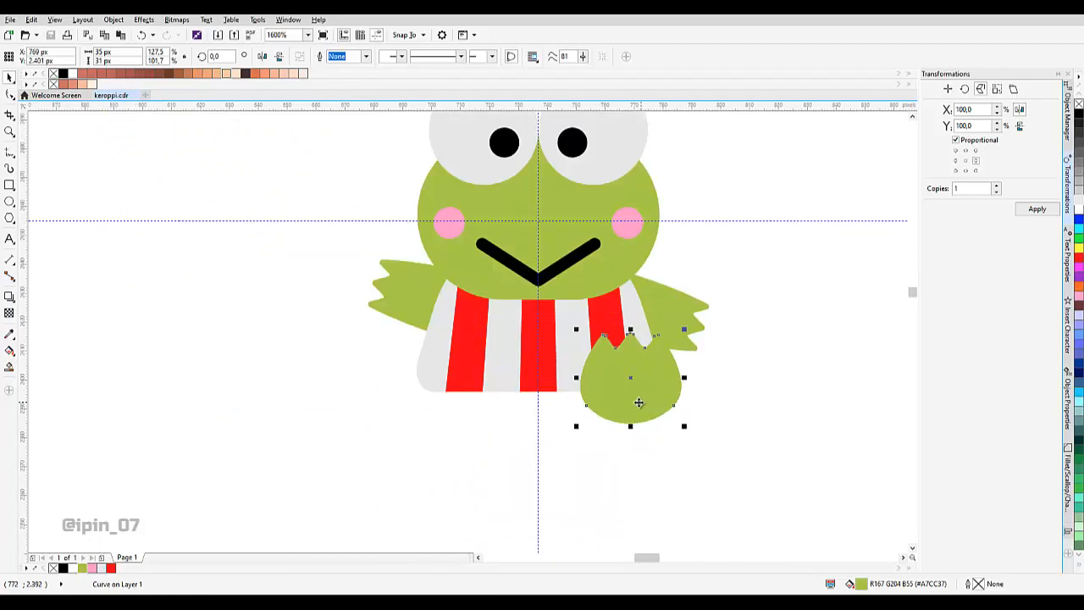
left_click_drag(544, 352, 520, 338)
left_click_drag(588, 371, 577, 337)
Paste a copy of the foot at the body's lower left corner and flip it vertically.
right_click(563, 333)
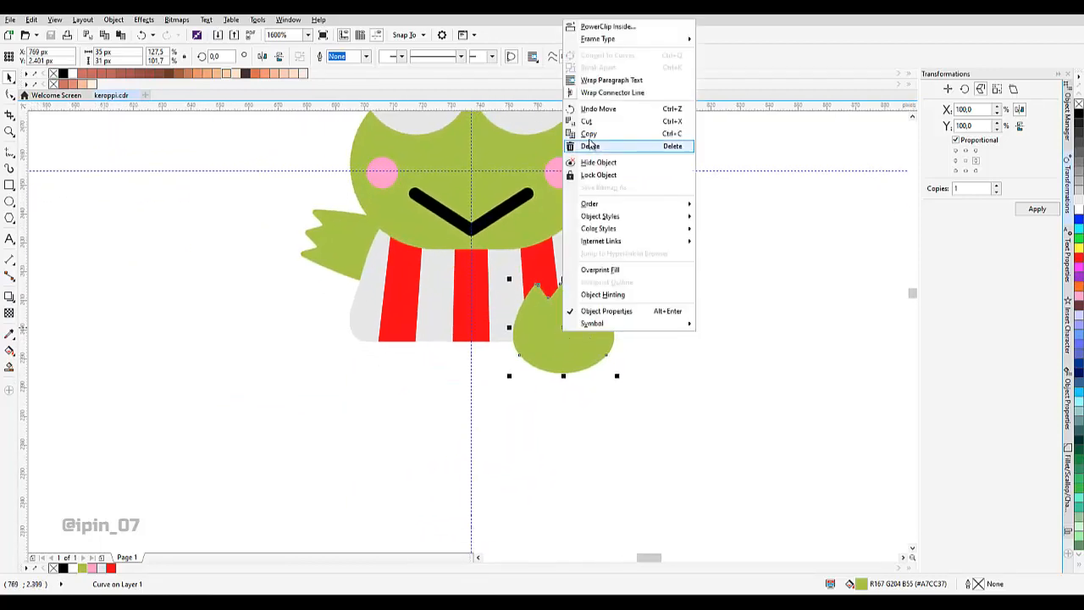
left_click(590, 133)
right_click(731, 226)
left_click(754, 269)
left_click_drag(601, 314, 448, 334)
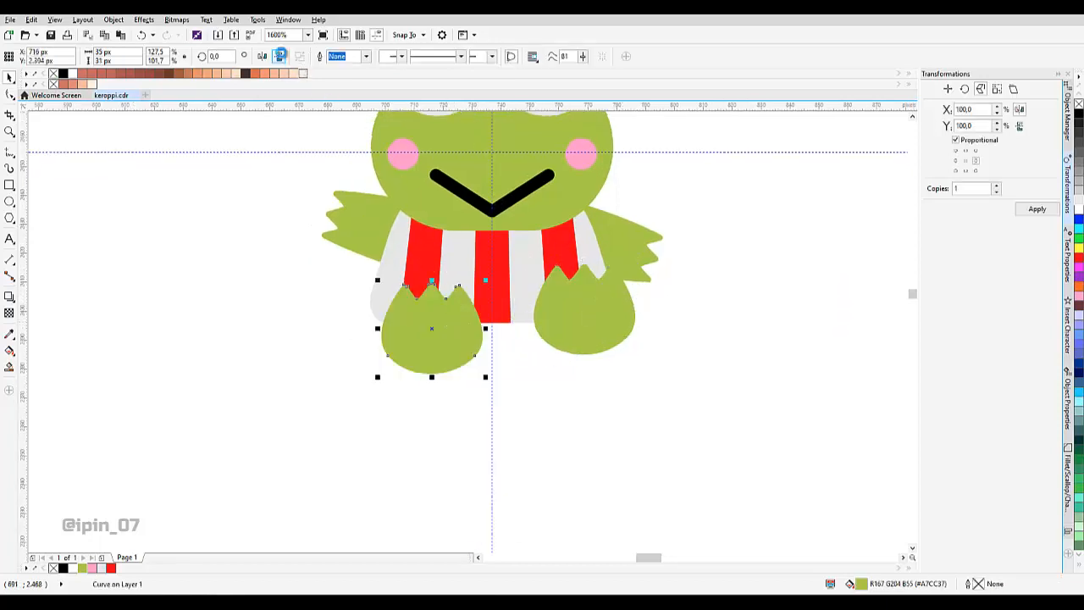
Send the flipped foot to the back of the page and tuck it under the body's lower edge.
right_click(453, 340)
mouse_move(525, 212)
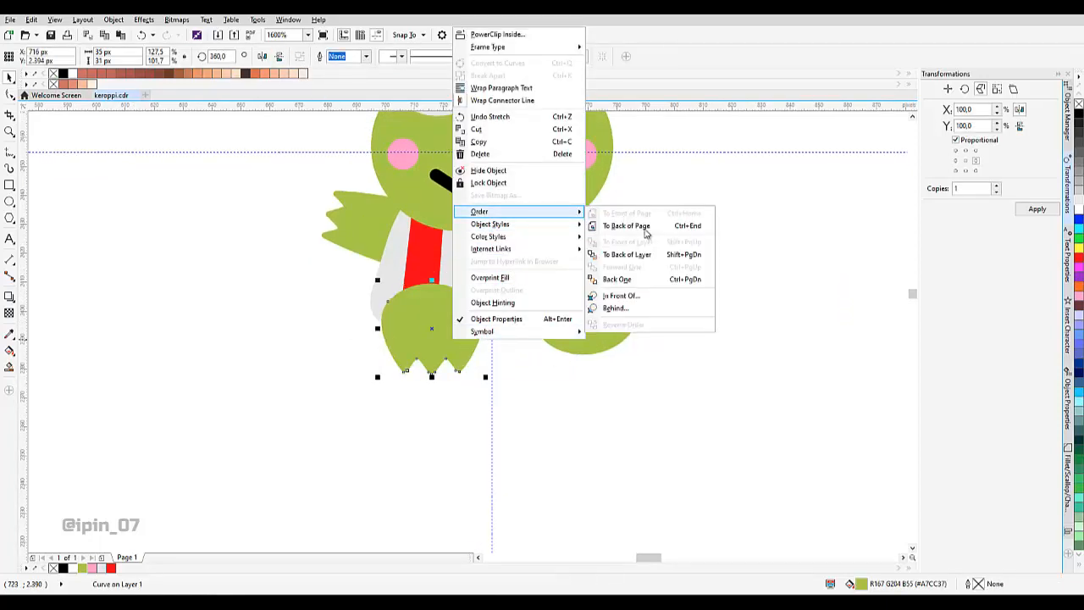
left_click(688, 225)
scroll(450, 348, "up", 1)
mouse_move(451, 347)
left_mouse_down()
mouse_move(470, 331)
mouse_move(485, 337)
mouse_move(468, 338)
left_mouse_up()
scroll(416, 324, "down", 1)
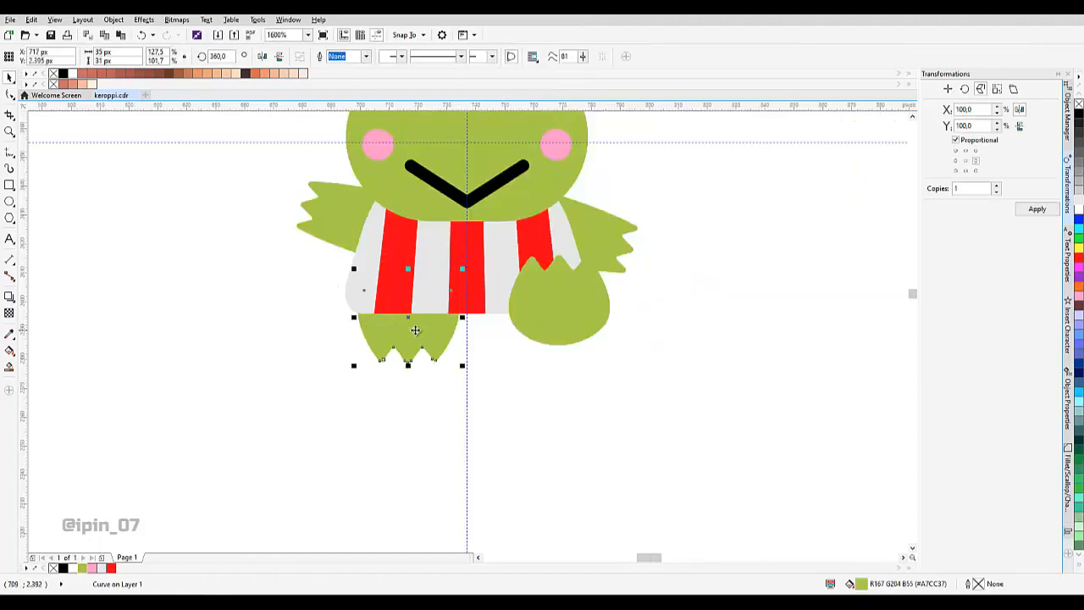
Try scaling down the height of the foot under the body and undo it.
scroll(419, 336, "up", 2)
left_click_drag(379, 456, 416, 317)
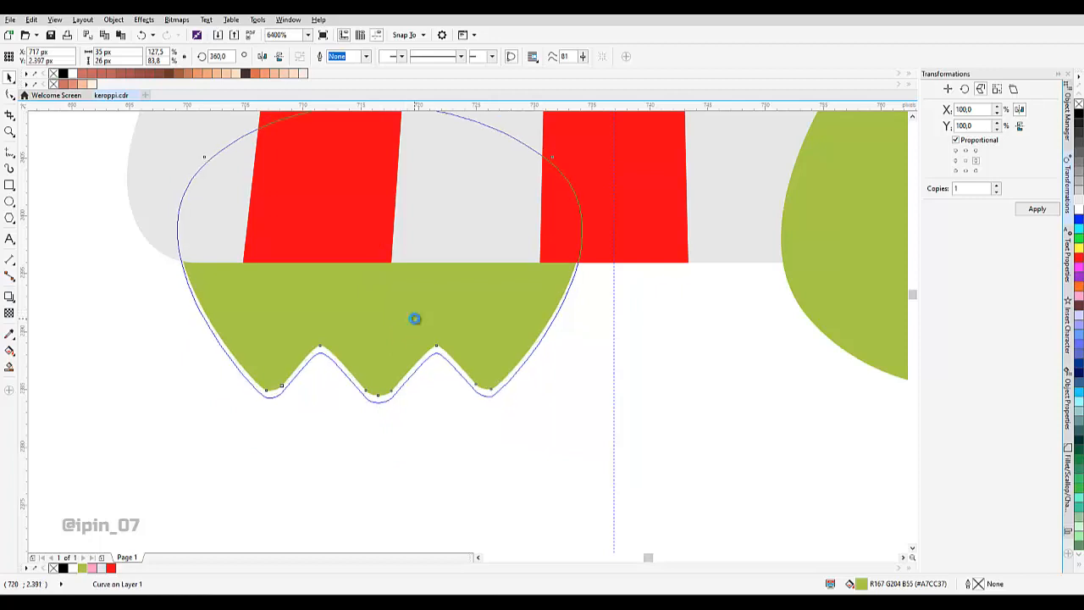
scroll(417, 351, "down", 2)
key("ctrl+z")
Move the left foot slightly lower so more of it extends beneath the body.
scroll(408, 354, "up", 1)
scroll(406, 327, "down", 3)
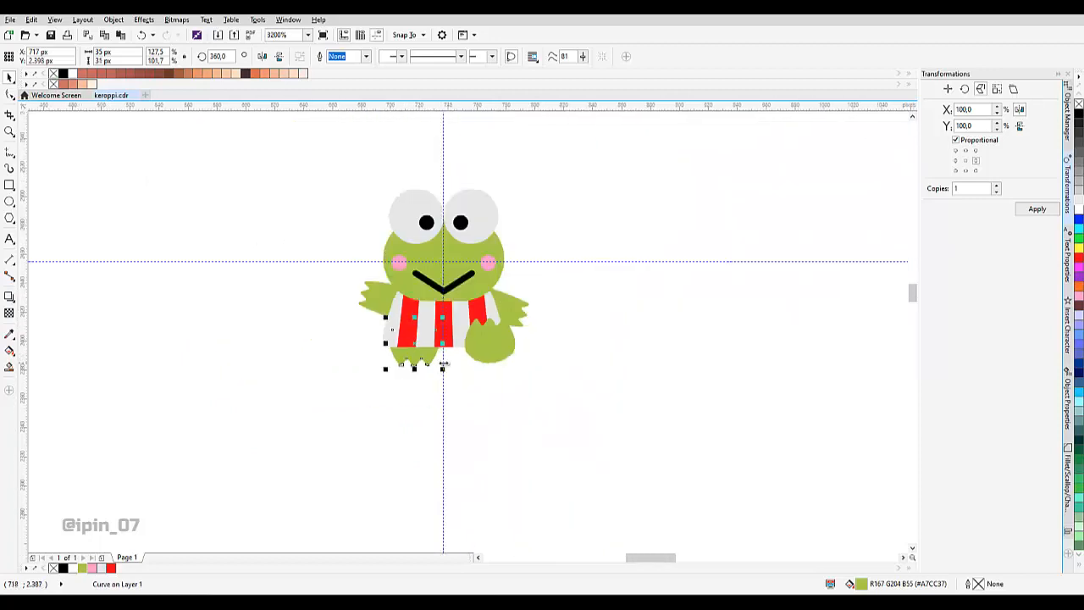
left_click(455, 376)
scroll(455, 375, "up", 3)
scroll(416, 355, "up", 1)
left_click_drag(416, 363, 417, 401)
scroll(418, 402, "down", 2)
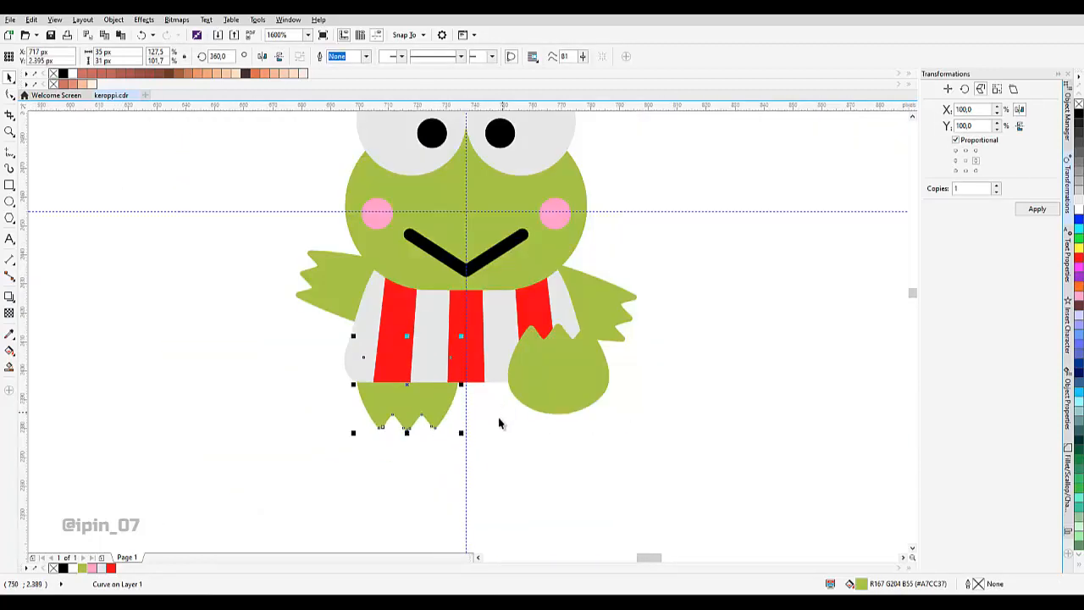
left_click(499, 421)
scroll(498, 422, "up", 1)
left_click_drag(365, 376, 420, 370)
left_click(421, 371)
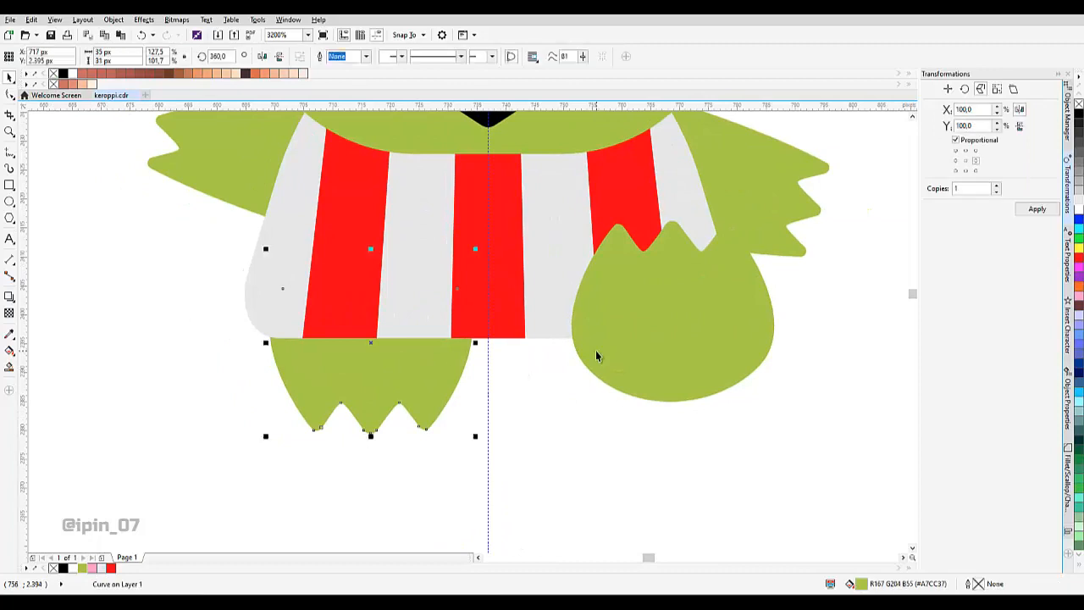
scroll(629, 351, "down", 2)
left_click(689, 332)
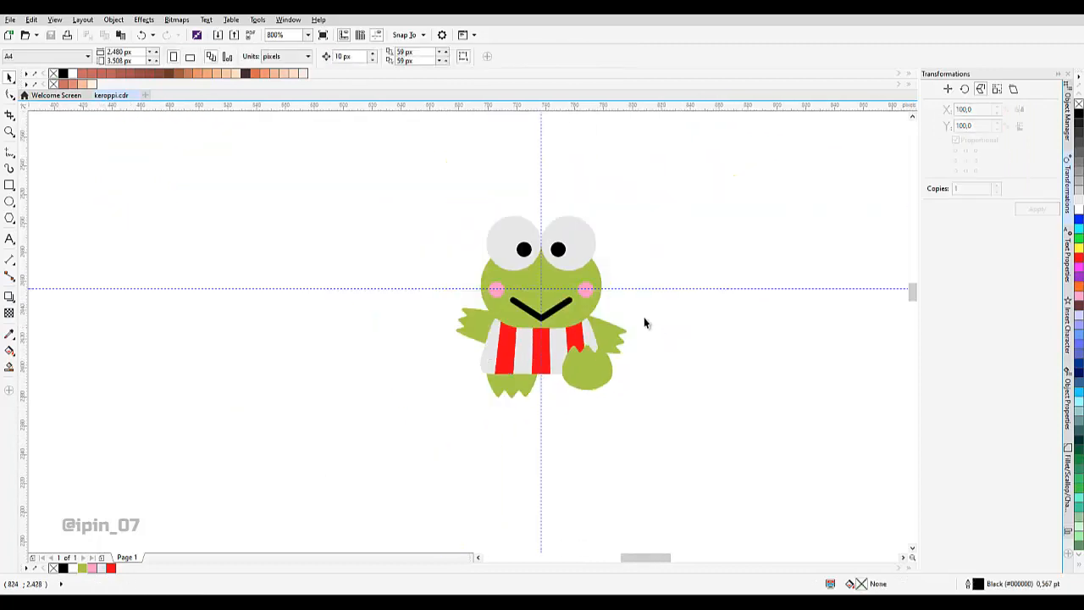
Convert the outline of the frog's V-shaped mouth to an object and deselect it.
scroll(644, 322, "up", 1)
left_click(508, 332)
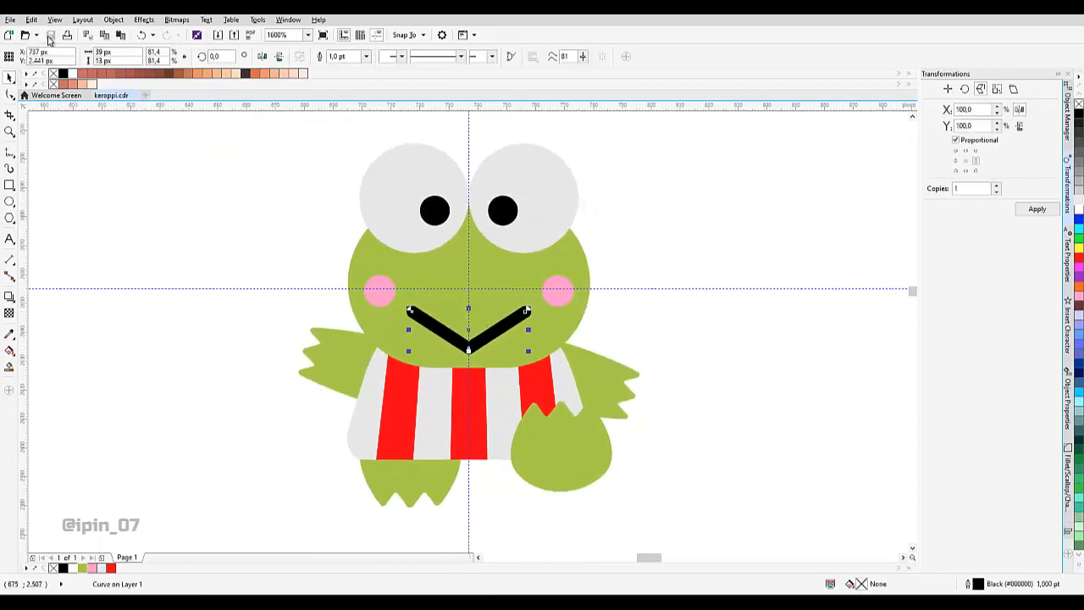
right_click(441, 322)
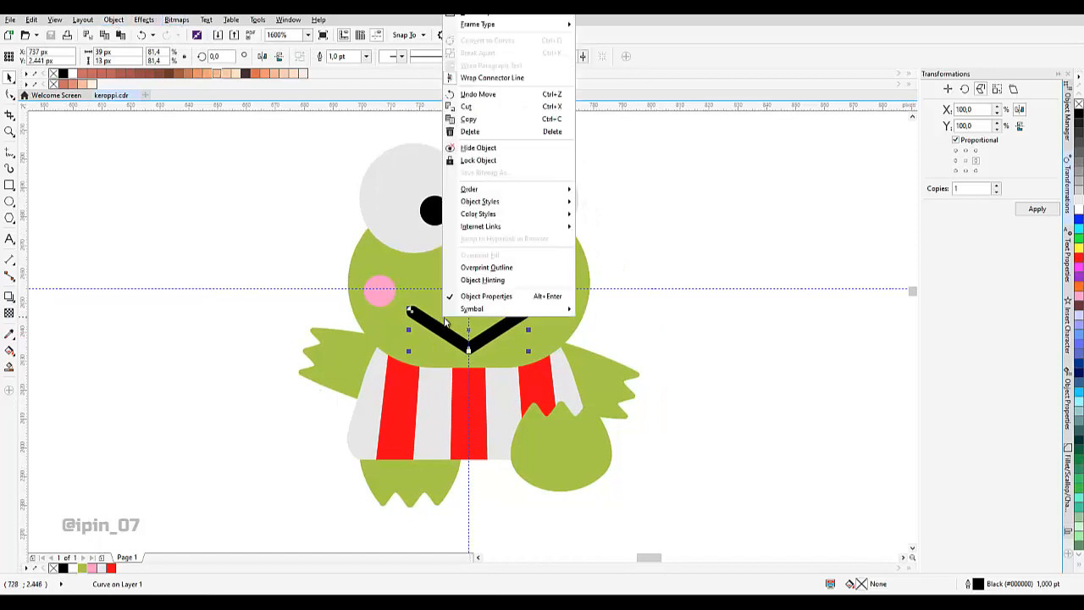
left_click(114, 20)
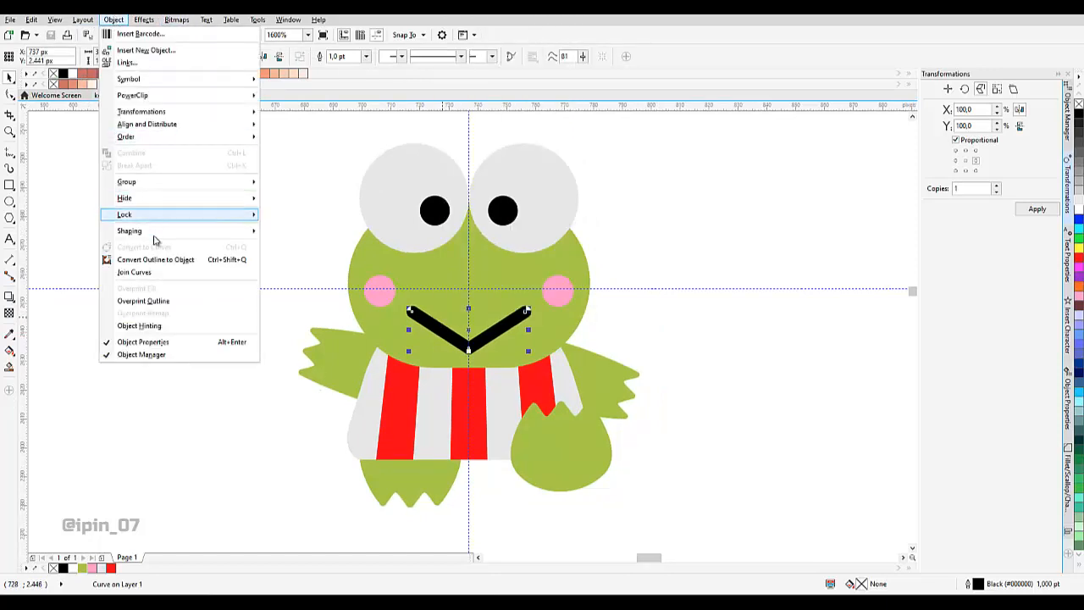
left_click(168, 268)
left_click(689, 208)
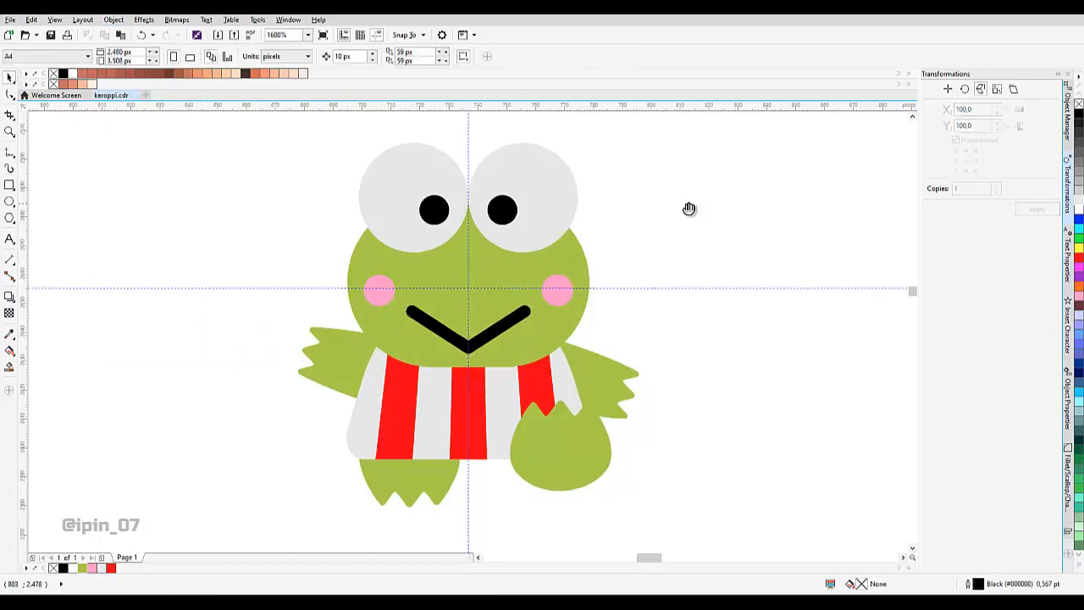
Place a copy of the left eye's large circle offset up and to the left, and intersect it with the eye.
left_click_drag(690, 208, 649, 217)
left_click_drag(480, 344, 489, 340)
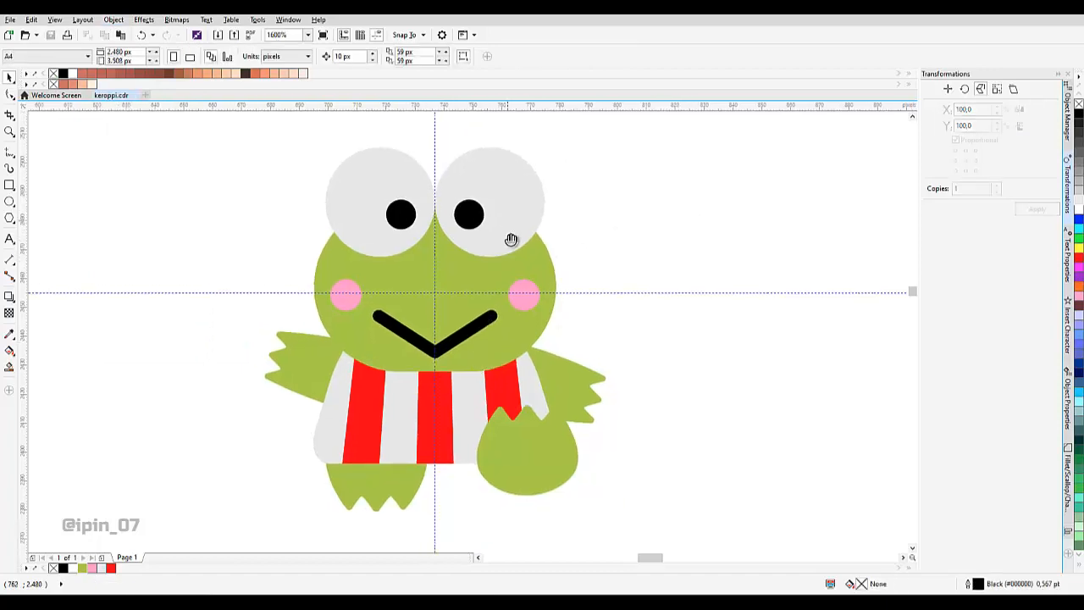
scroll(511, 237, "up", 2)
left_click(389, 254)
scroll(394, 279, "up", 2)
left_click_drag(415, 255, 356, 236)
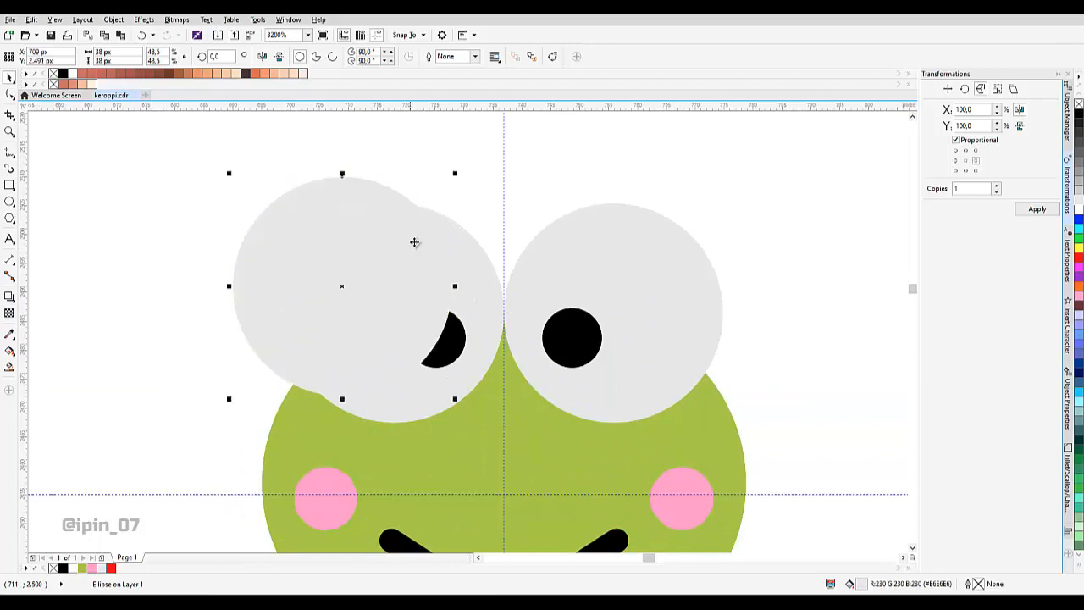
left_click(356, 58)
Move the offset circle clear of the frog and fill the left eye's base circle with a darker grey as shading.
left_click(358, 195)
left_click_drag(359, 196, 170, 235)
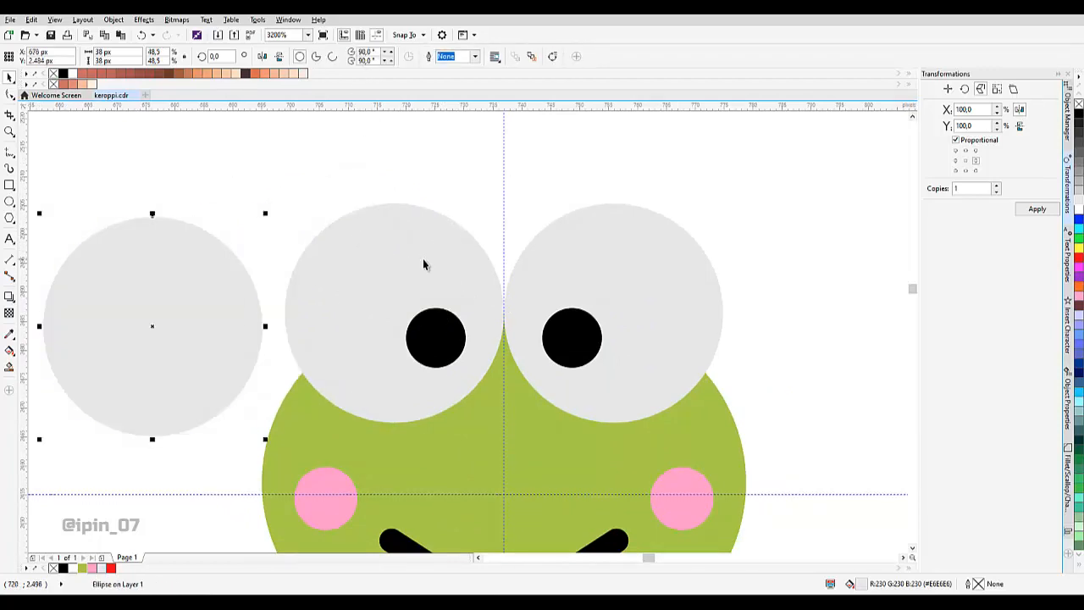
left_click(483, 251)
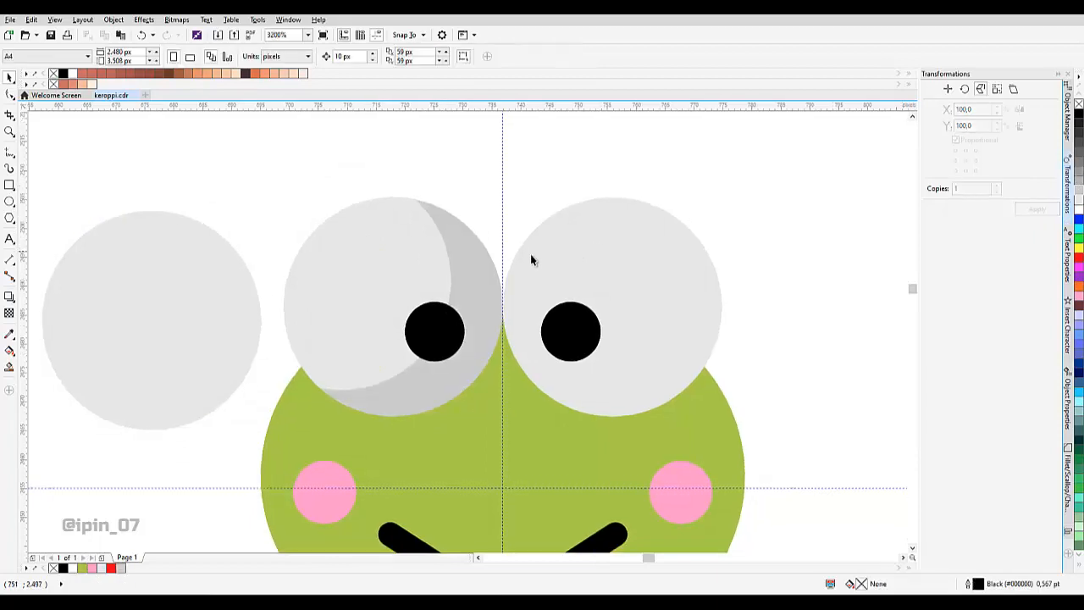
left_click(443, 256)
Shade the right eye the same way by intersecting it with the spare circle and darkening its base circle.
left_click_drag(237, 312, 561, 264)
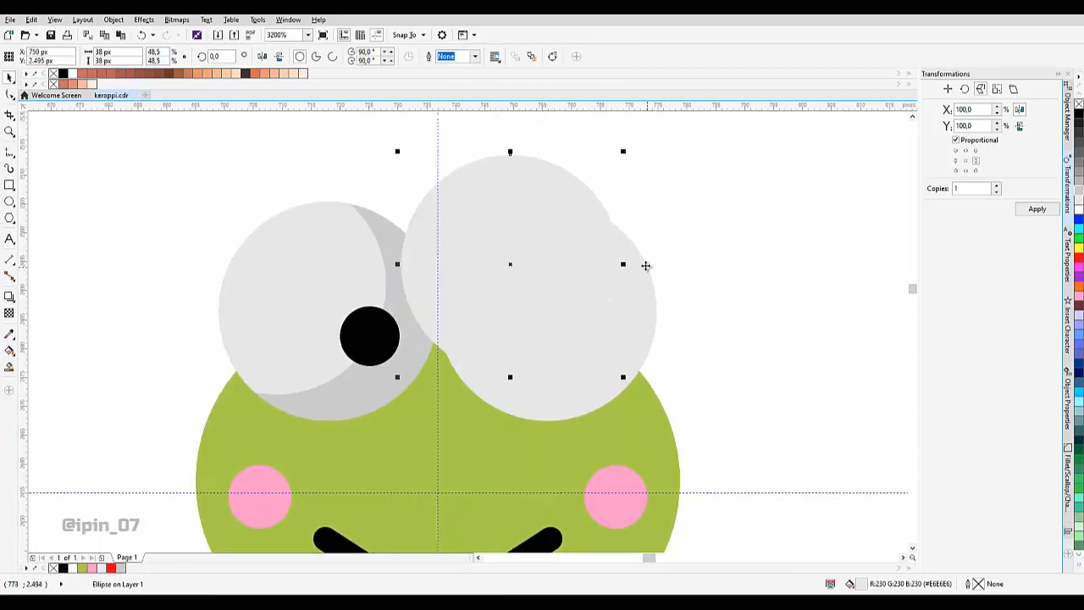
left_click(644, 263, "shift")
left_click(355, 57)
left_click_drag(537, 204, 832, 201)
left_click(602, 290)
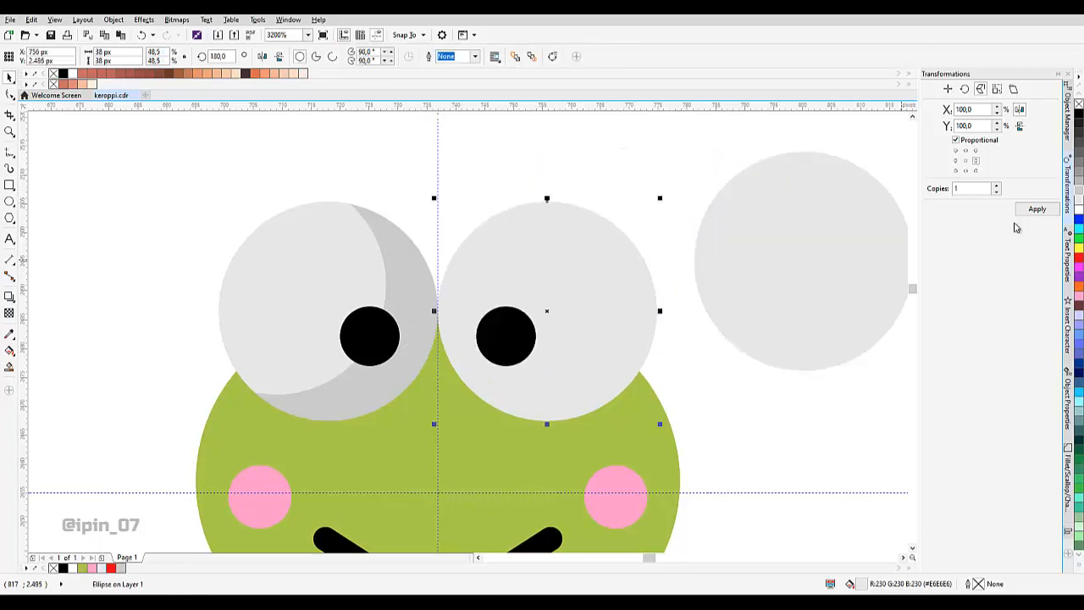
scroll(454, 293, "down", 3)
scroll(448, 311, "up", 5)
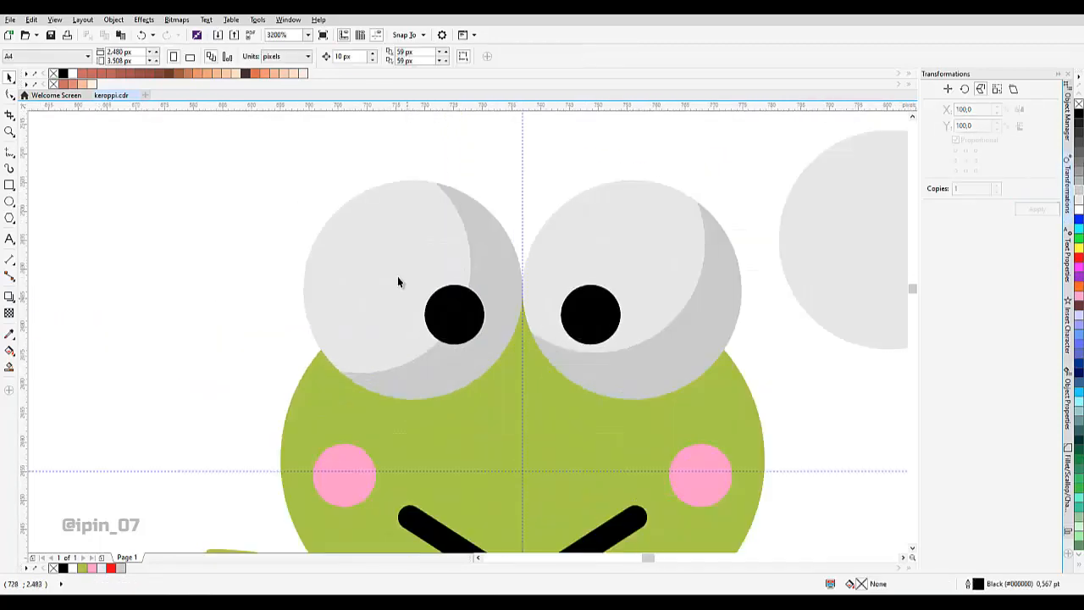
left_click(475, 234)
left_click(591, 173)
left_click(460, 220)
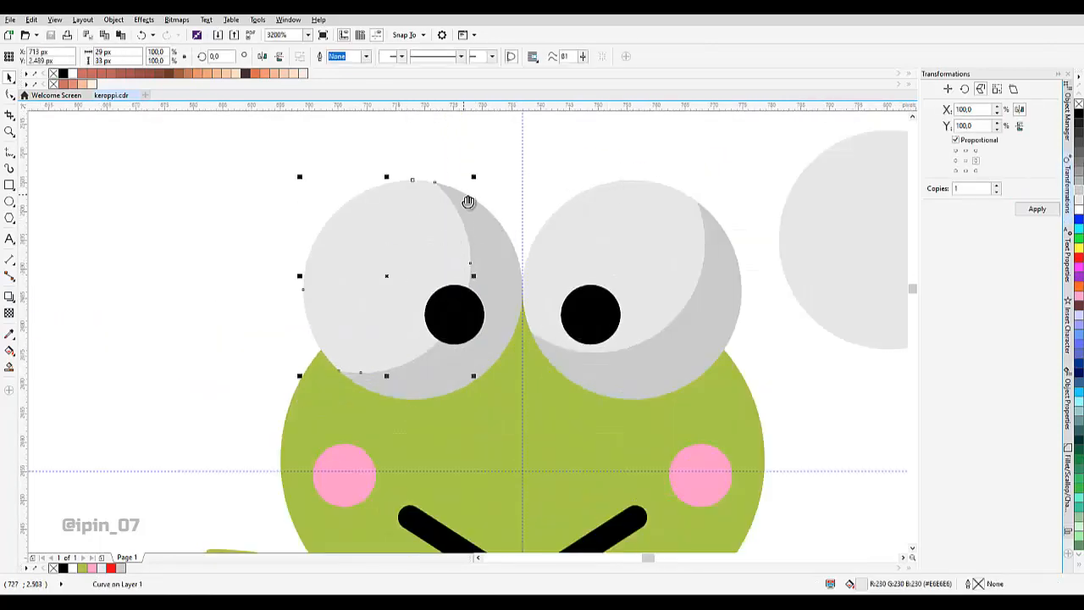
left_click_drag(466, 201, 470, 209)
left_click(499, 248)
Turn the spare grey circle beside the right eye into an arc with a 1.5 pt outline.
left_click(867, 223)
left_click_drag(867, 223, 761, 260)
left_click_drag(765, 261, 643, 211)
left_click(330, 56)
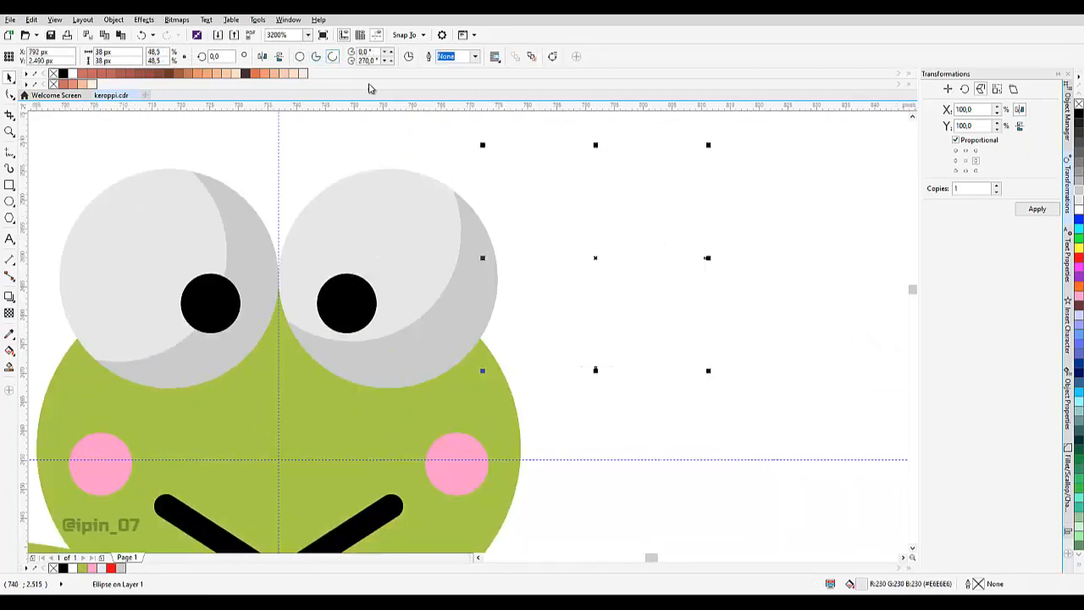
left_click(475, 56)
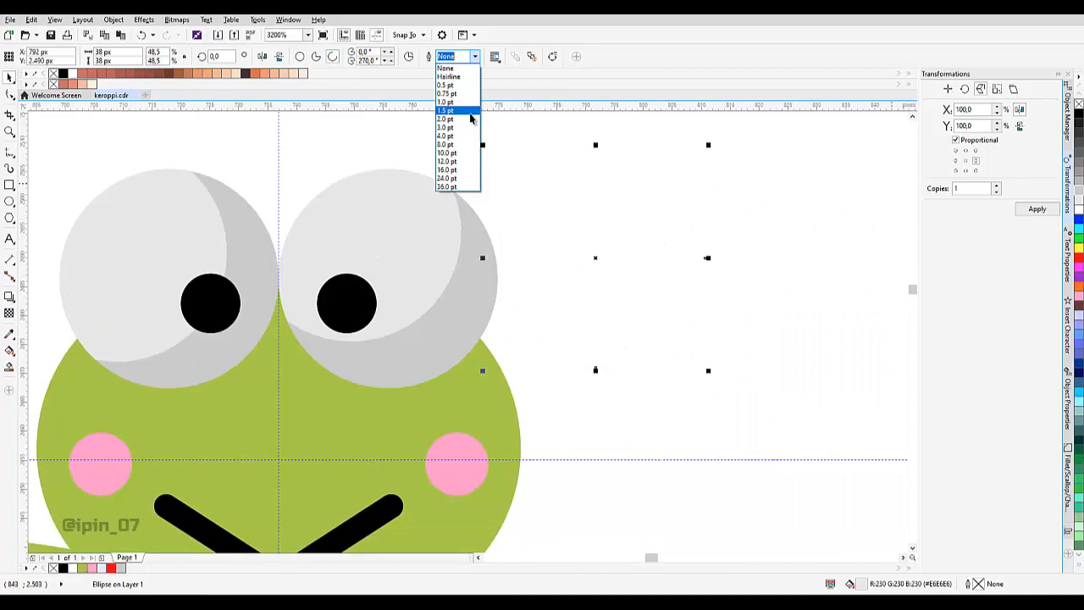
left_click(470, 112)
left_click_drag(618, 212, 655, 241)
Align the centre of the thick black arc with the centre of the left eye.
left_click_drag(178, 243, 332, 247)
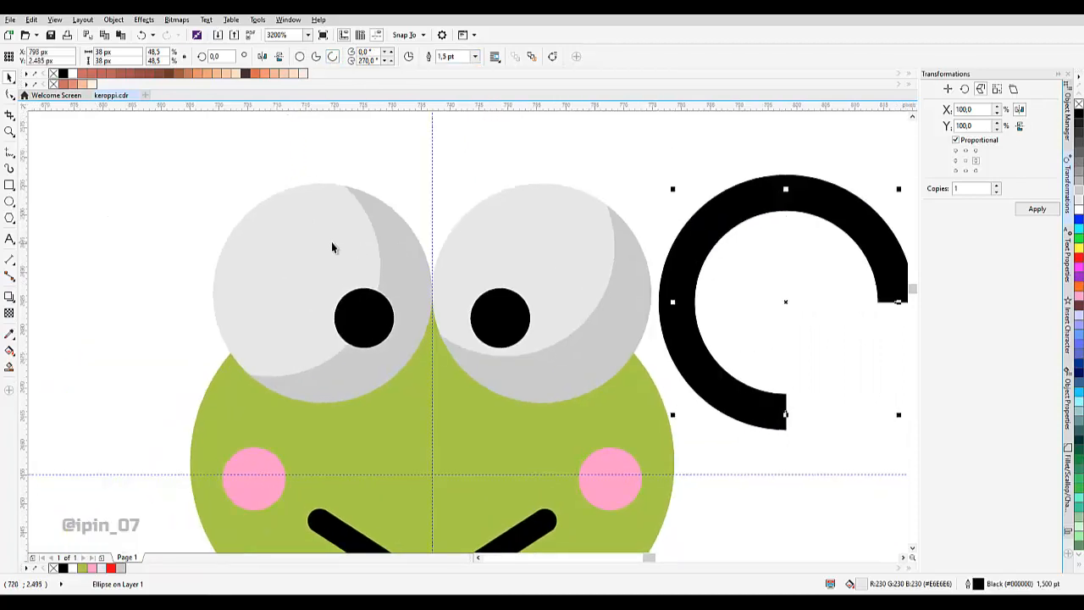
left_click(338, 230, "shift")
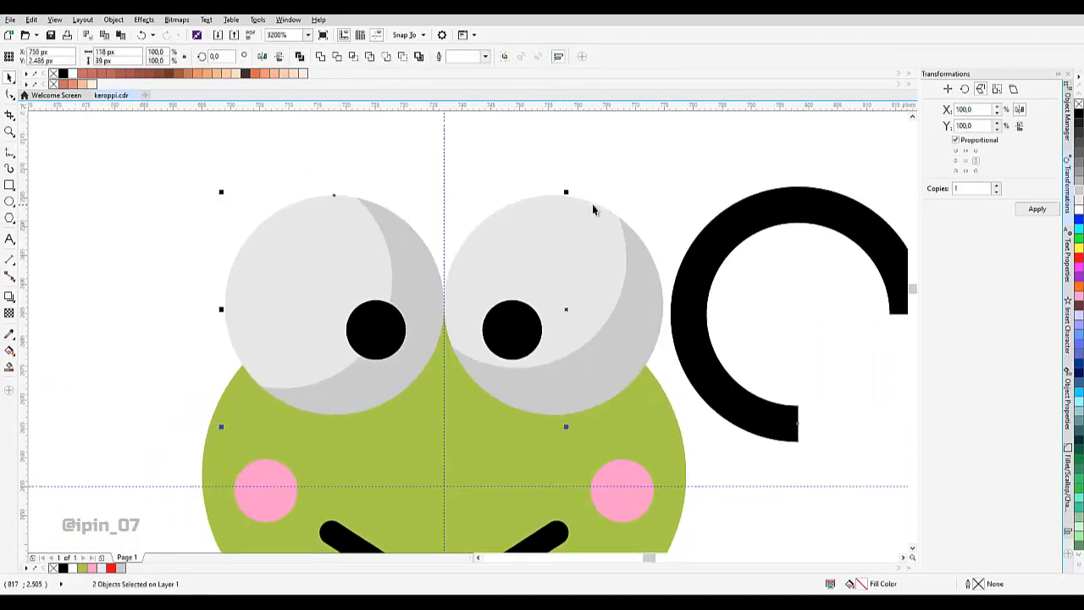
key("c")
key("e")
key("Escape")
Scale the arc down to about 30 px inside the left eye and set its outline to 1.0 pt.
left_click(352, 208)
left_click_drag(446, 193, 423, 214)
left_click(476, 56)
left_click(451, 94)
scroll(400, 223, "up", 1)
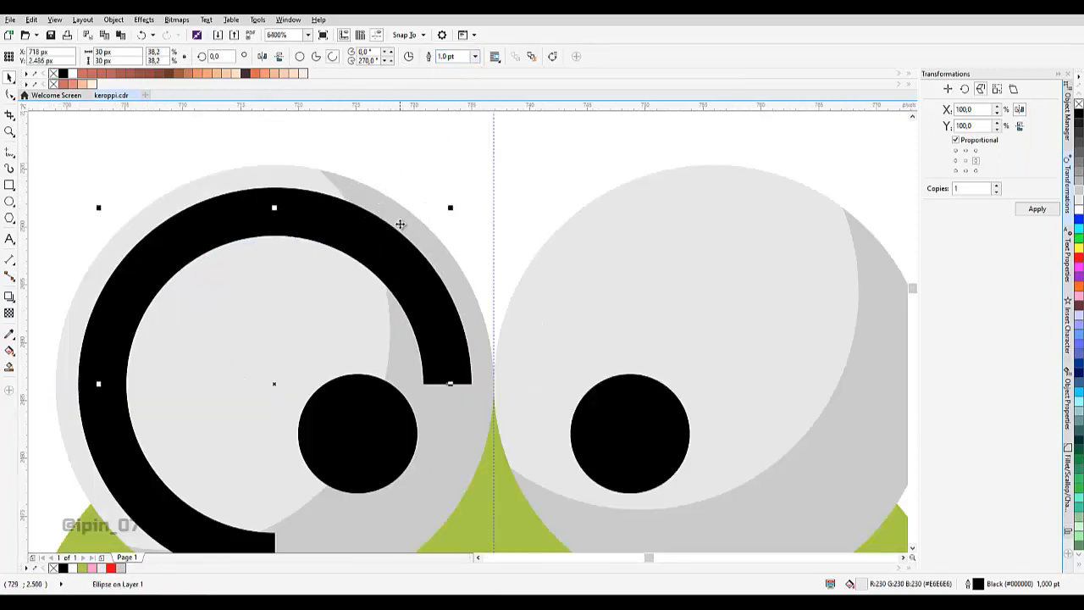
scroll(301, 251, "down", 1)
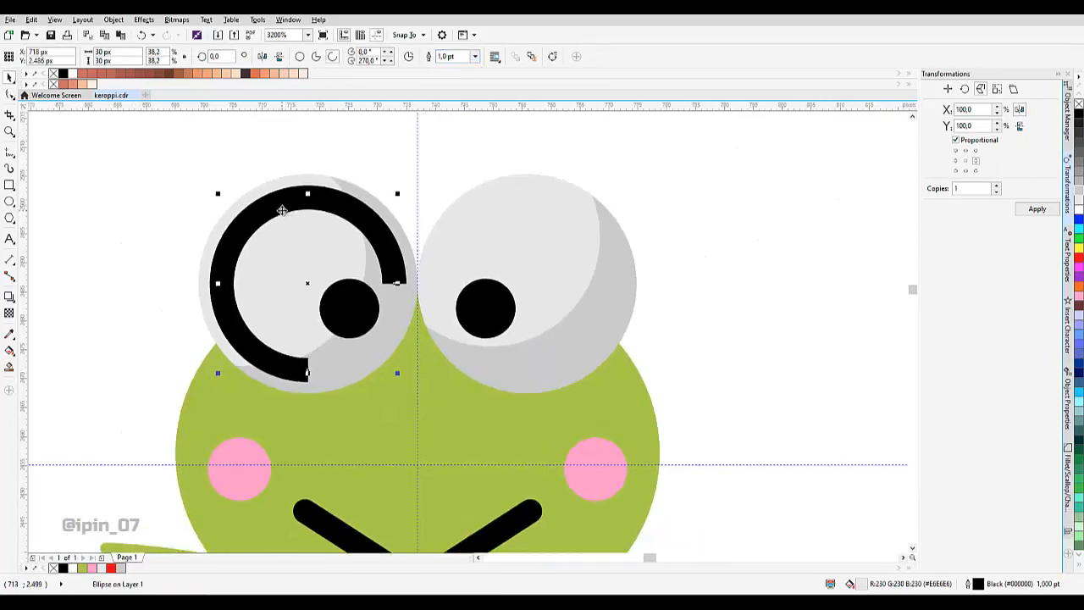
right_click(309, 257)
left_click(338, 263)
scroll(312, 232, "up", 1)
key("F10")
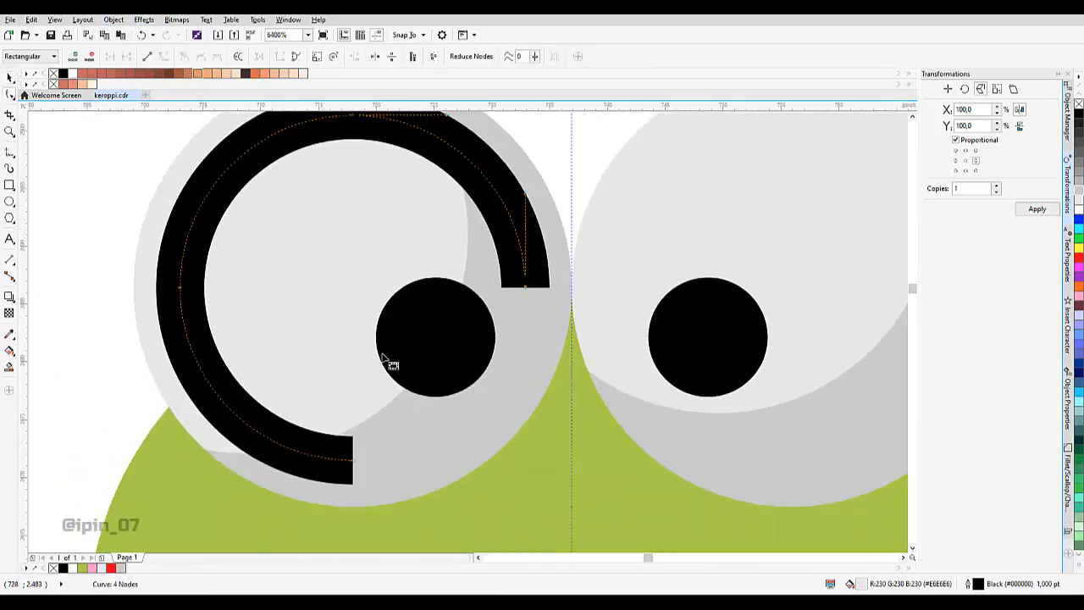
key("Delete")
scroll(344, 283, "down", 1)
key("ctrl+z")
key("space")
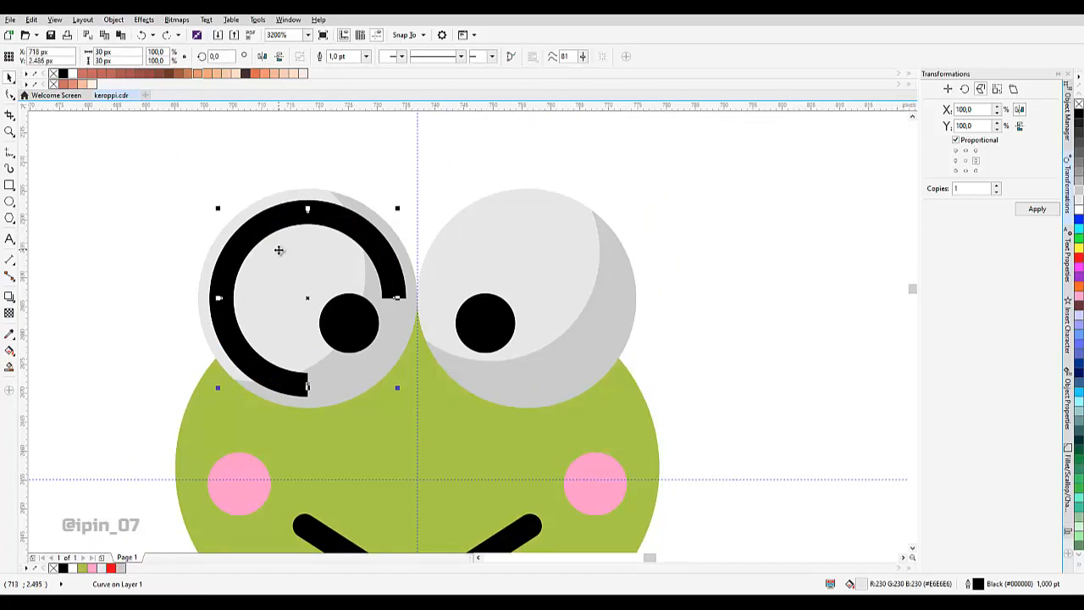
key("ctrl+z")
Duplicate the arc and align the copy with the centre of the right eye.
left_click(288, 172)
left_click(273, 236)
left_click_drag(272, 238, 403, 254)
right_click(403, 254)
left_click(568, 237, "shift")
left_click_drag(648, 261, 605, 270)
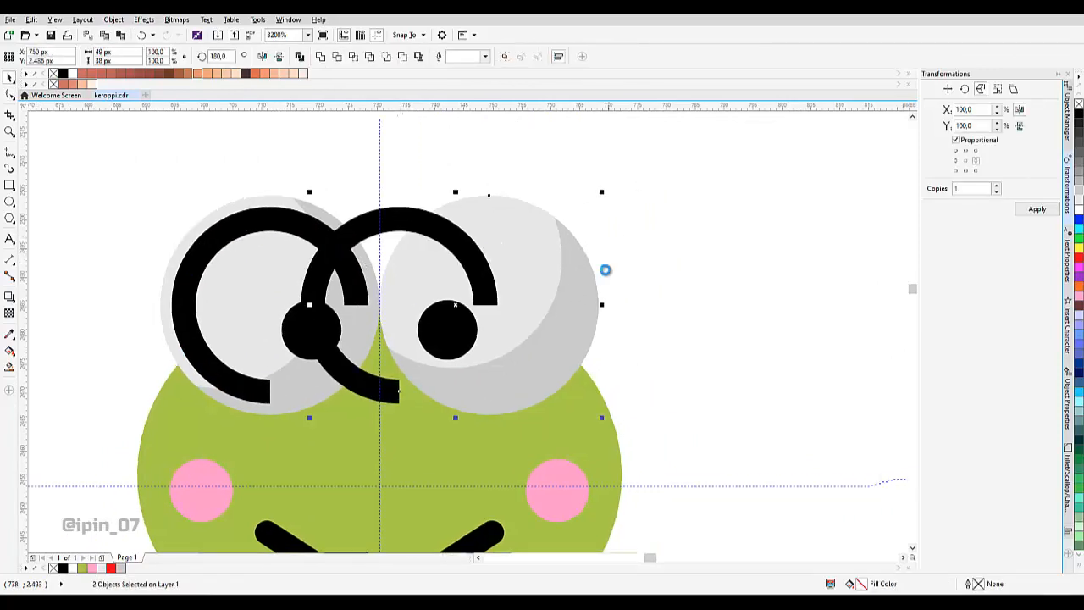
key("c")
key("Escape")
left_click_drag(386, 265, 409, 271)
Convert the arcs in both eyes to curves.
left_click(463, 257)
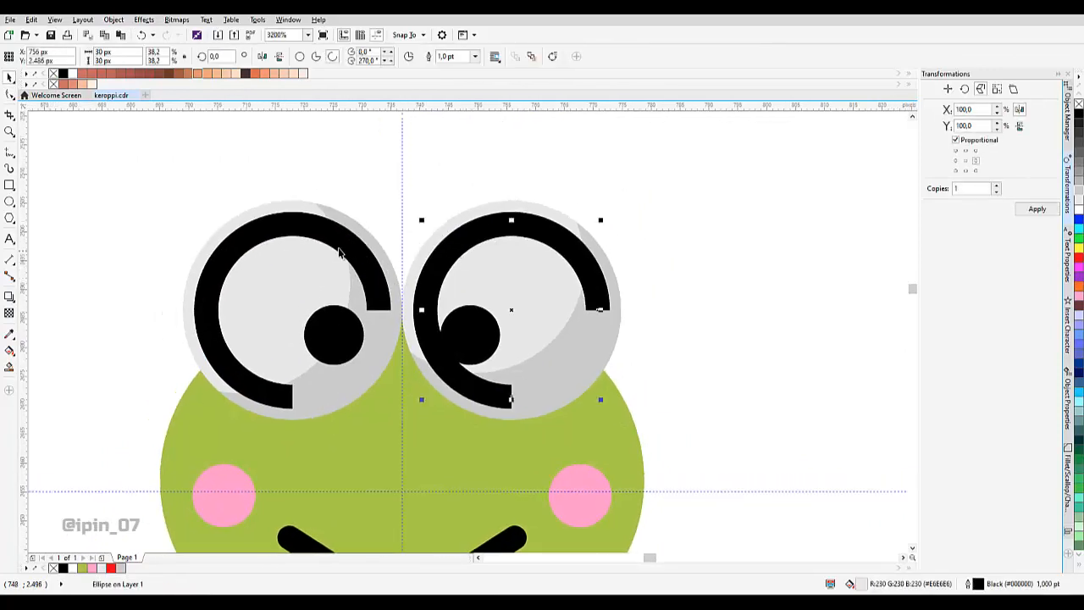
left_click(338, 250, "shift")
right_click(312, 247)
left_click(371, 285)
Shorten the right eye's arc to a small upper-left highlight by adding a node and deleting the unwanted end nodes.
double_click(581, 260)
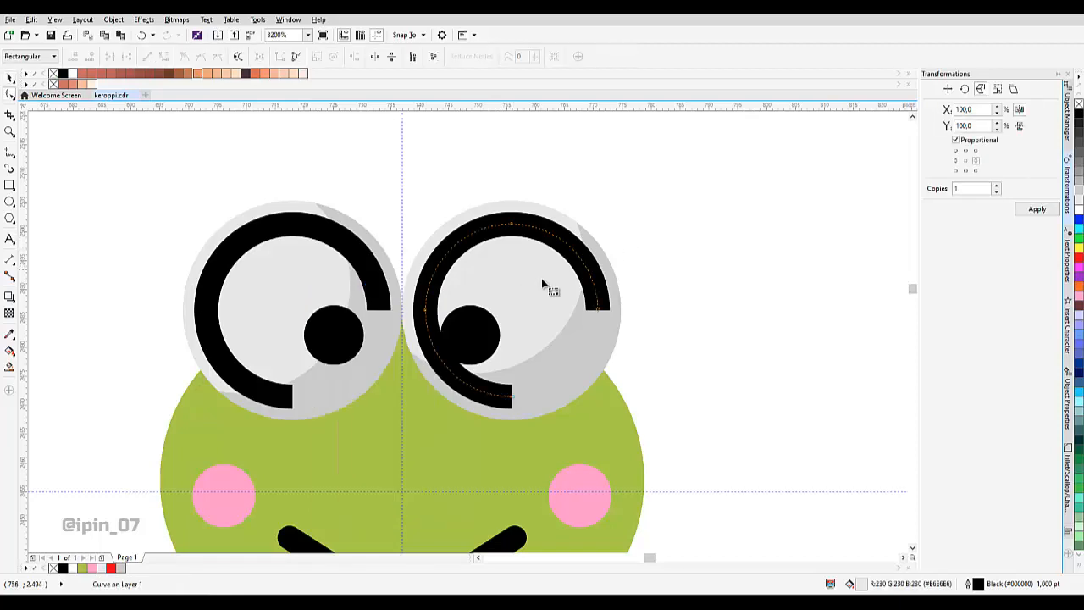
left_click_drag(542, 280, 627, 339)
key("Delete")
left_click_drag(459, 341, 561, 451)
key("Delete")
scroll(431, 289, "up", 1)
double_click(431, 270)
left_click_drag(399, 296, 486, 337)
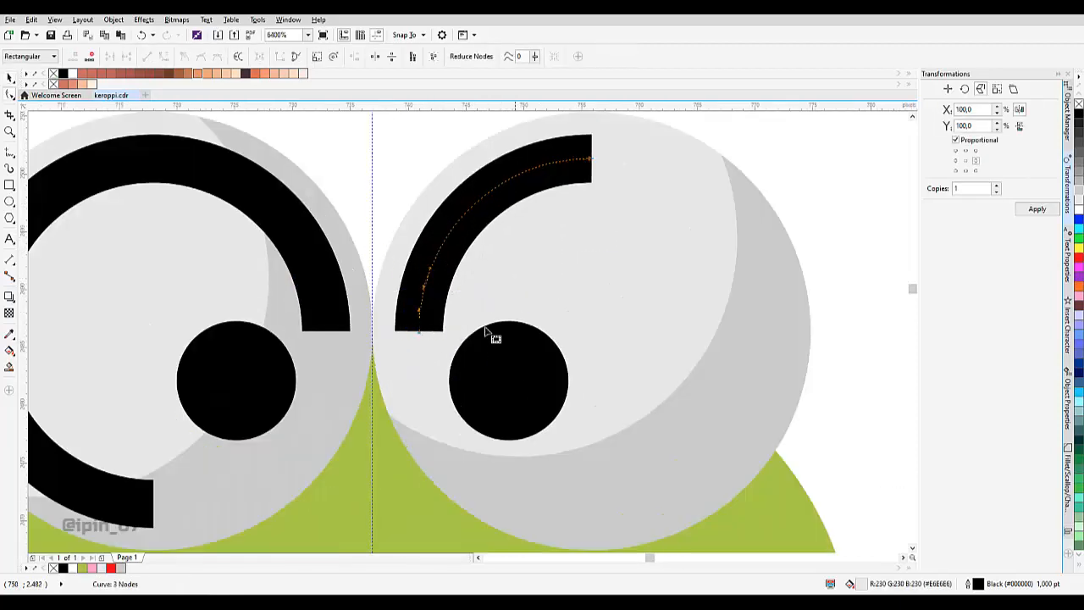
key("Delete")
Delete the end nodes of the left eye's arc so only its upper-left quarter remains.
left_click_drag(283, 230, 526, 242)
left_click_drag(643, 390, 651, 395)
left_click(550, 298)
left_click_drag(519, 293, 661, 428)
key("Delete")
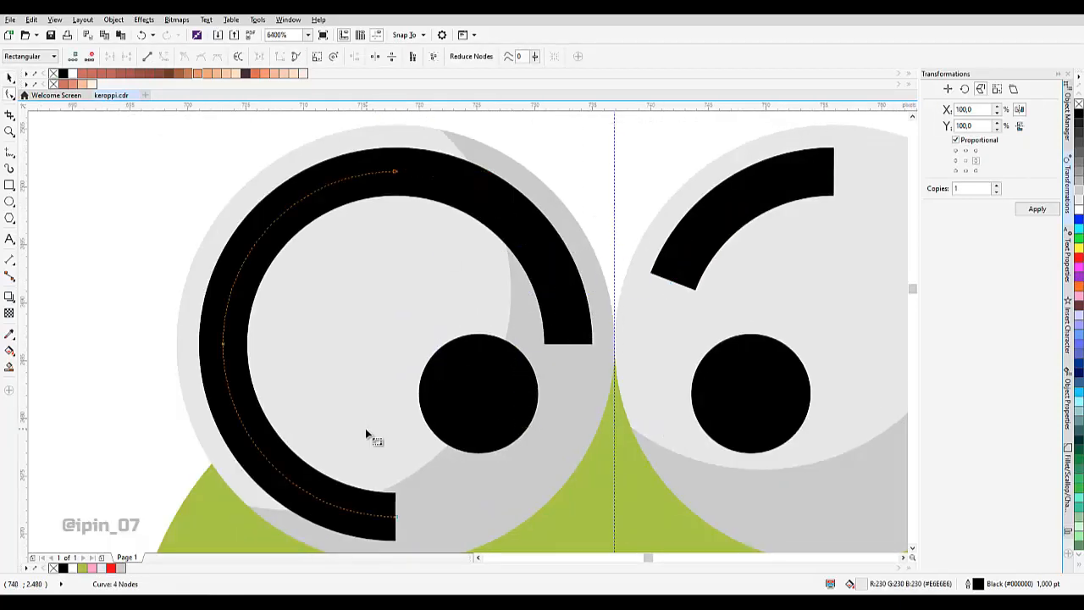
left_click_drag(365, 428, 441, 550)
key("Delete")
Apply round line caps to the shortened arcs in both eyes.
scroll(322, 358, "down", 1)
key("space")
left_click(548, 288, "shift")
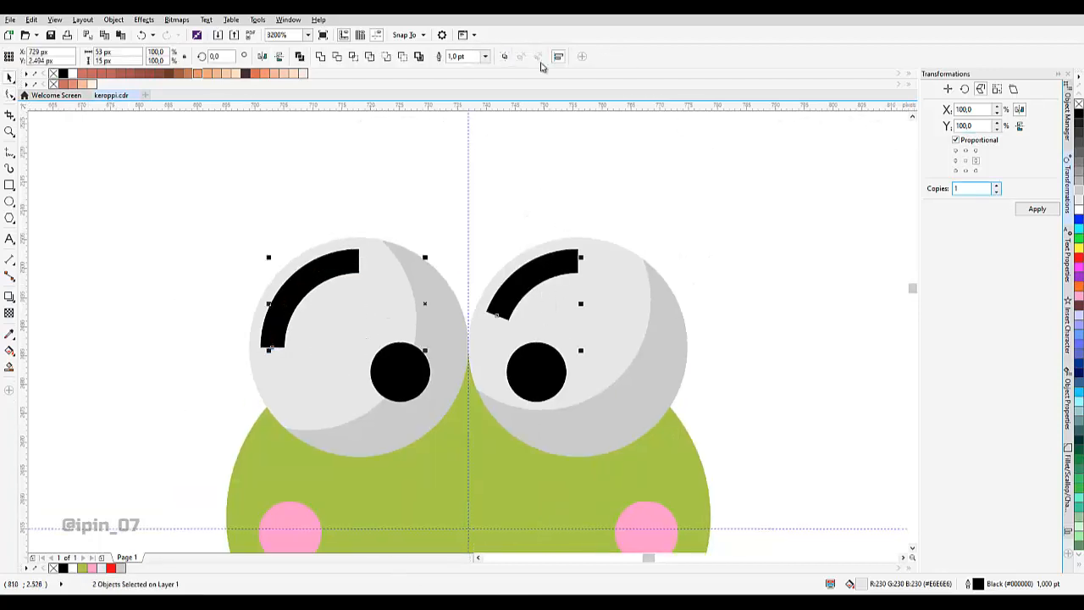
left_click(1067, 413)
left_click(1028, 188)
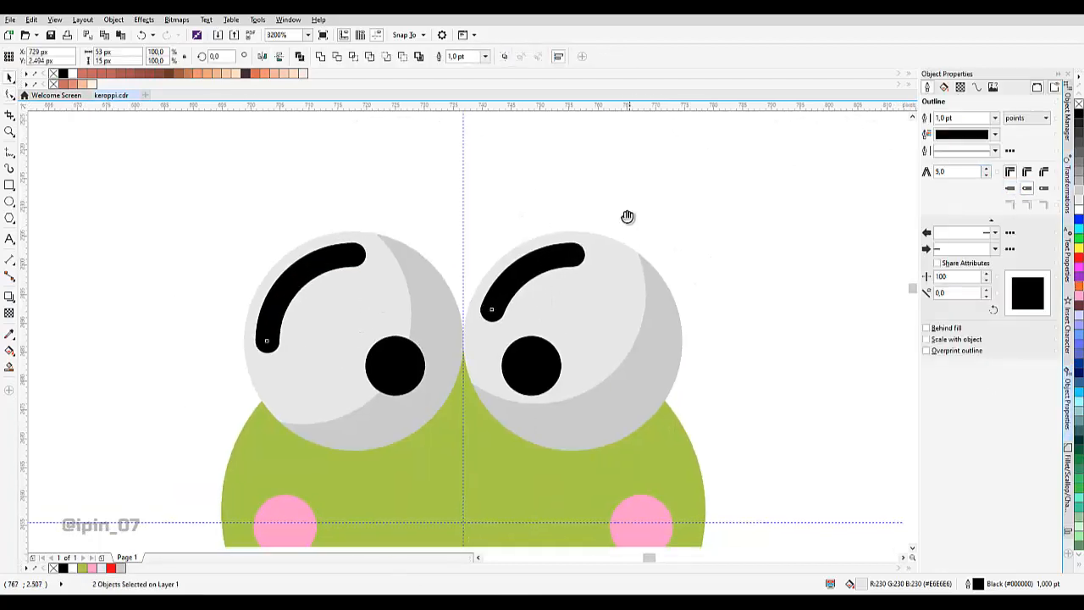
Convert both arc outlines to objects and fill them white.
scroll(627, 215, "down", 2)
left_click(144, 19)
mouse_move(113, 20)
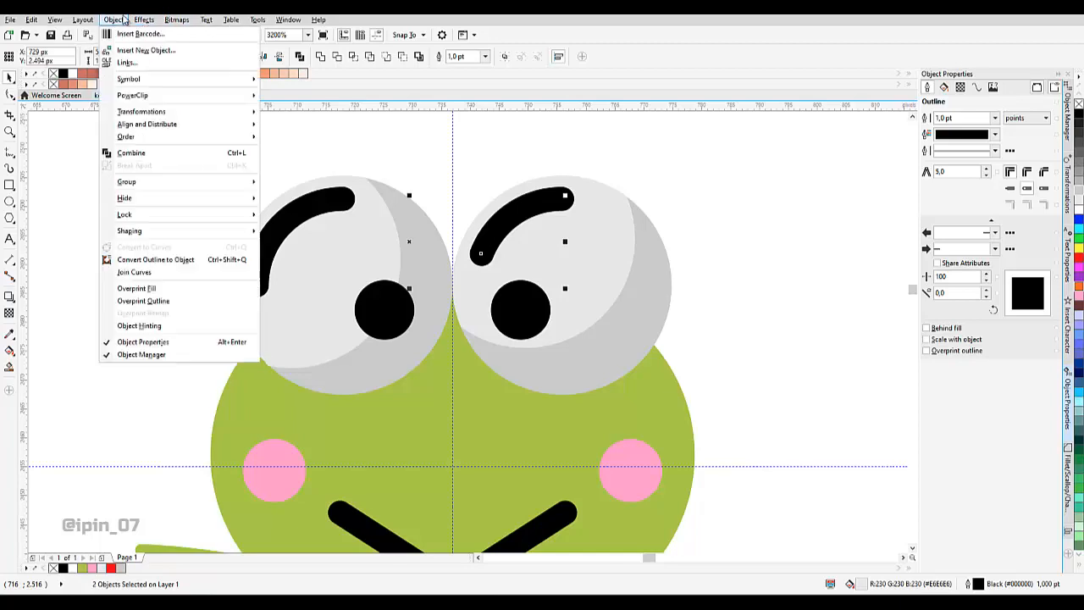
left_click(155, 259)
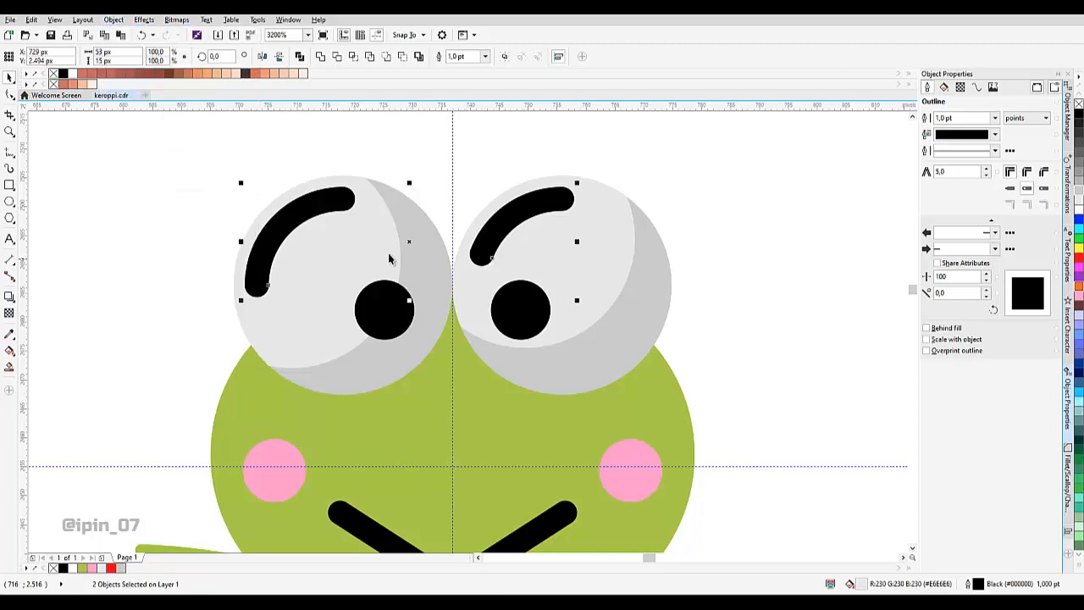
left_click(1078, 208)
left_click(749, 172)
Draw a white, outline-free circle about 3 px wide in the left pupil and copy it to the right pupil.
scroll(485, 242, "down", 2)
scroll(474, 254, "up", 3)
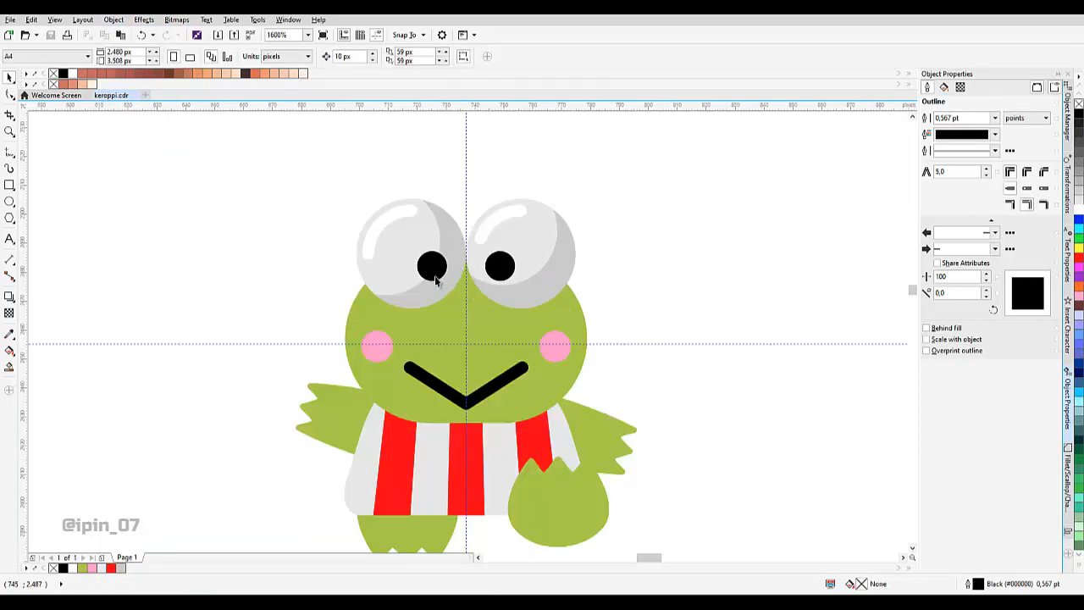
key("F7")
scroll(395, 257, "up", 2)
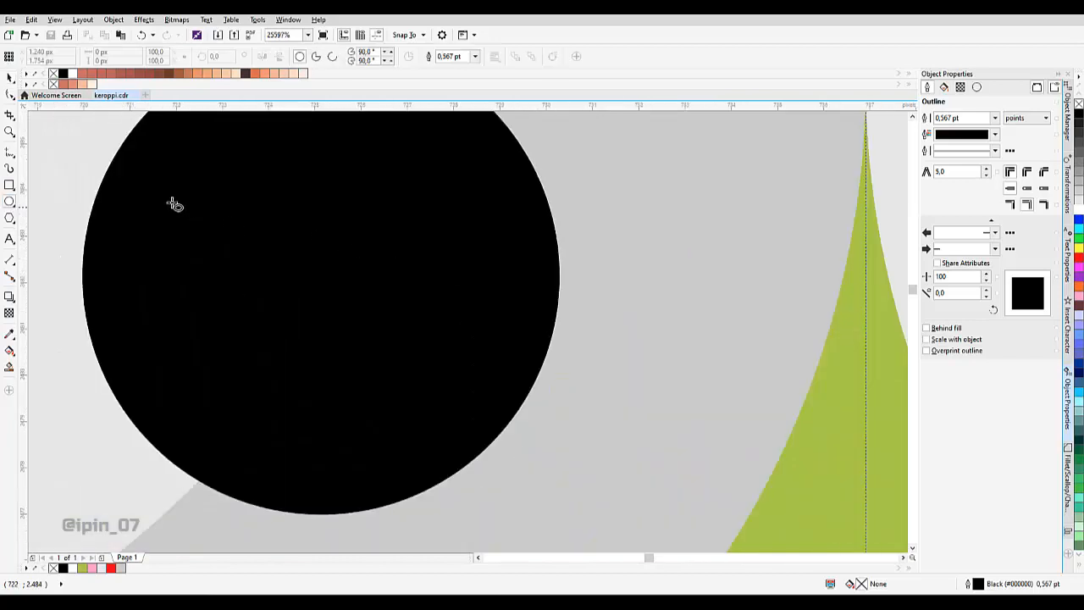
left_click_drag(169, 201, 283, 319)
scroll(283, 297, "down", 2)
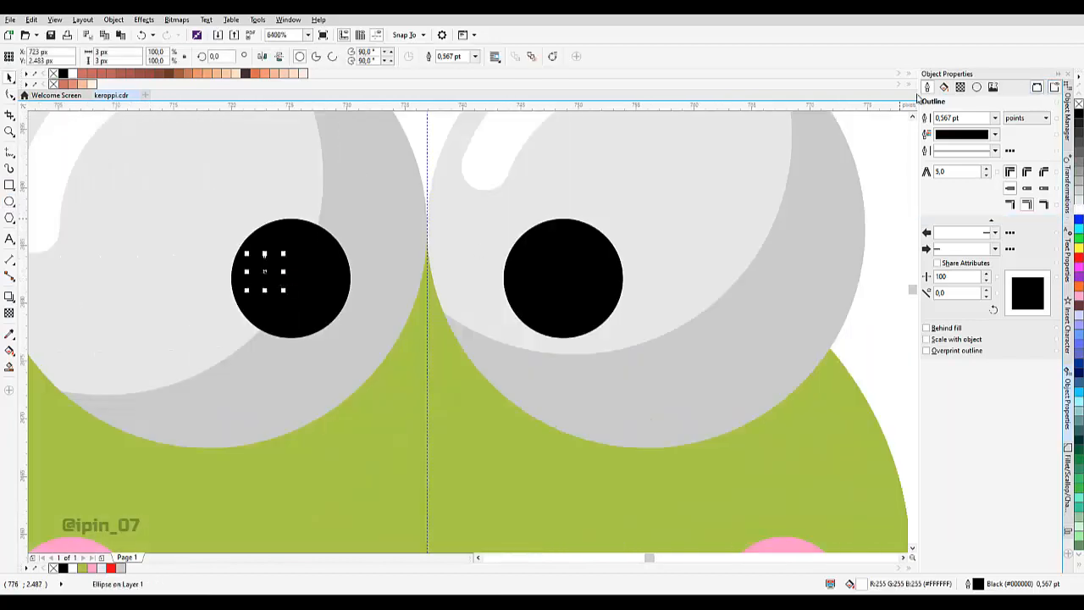
left_click(995, 117)
left_click(947, 128)
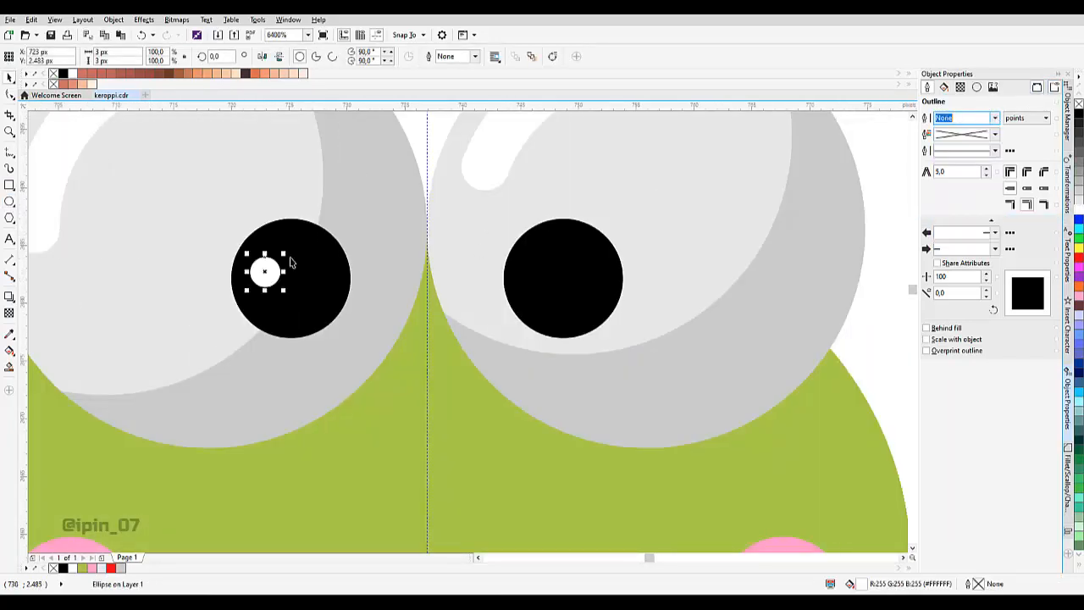
scroll(540, 271, "down", 2)
left_click(663, 240)
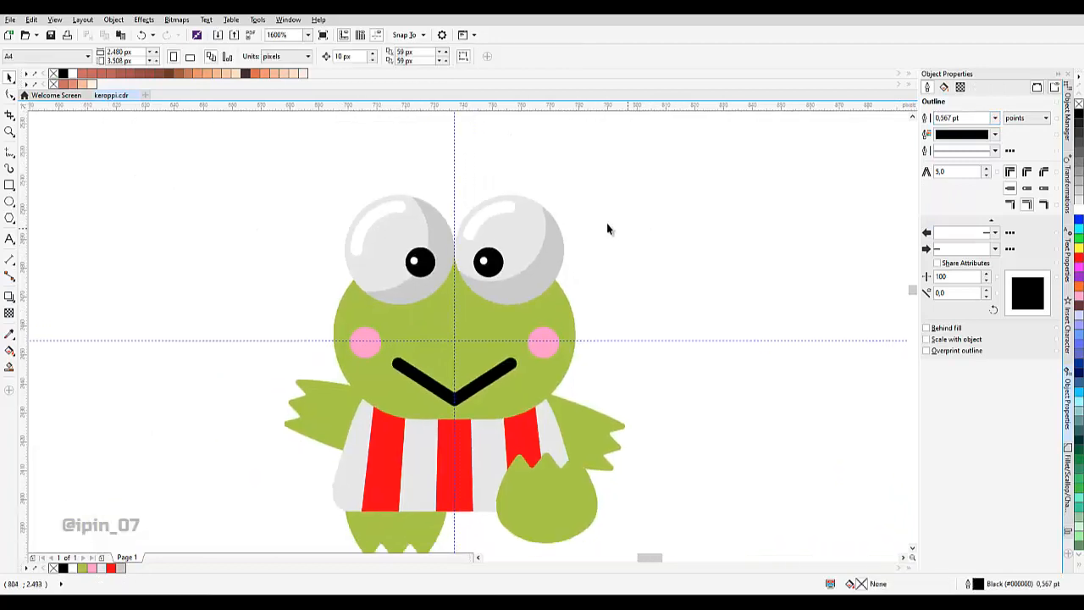
Copy both grey eye circles slightly lower over the head and weld the copies into one shape.
scroll(460, 302, "up", 1)
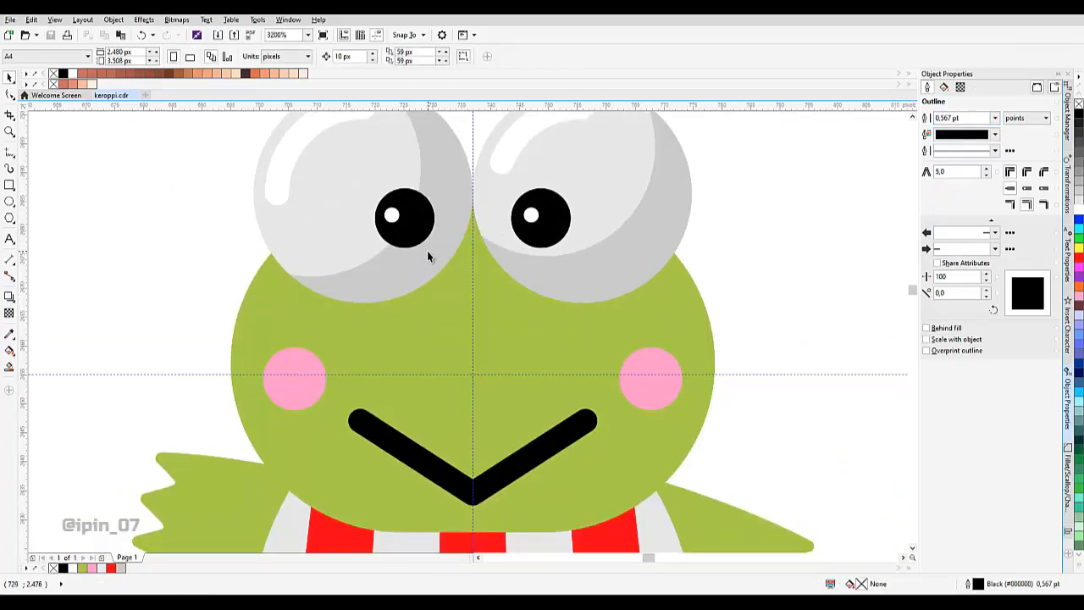
left_click(427, 251)
left_click(542, 271, "shift")
left_click_drag(548, 267, 550, 305)
scroll(606, 271, "up", 1)
scroll(462, 266, "left", 2)
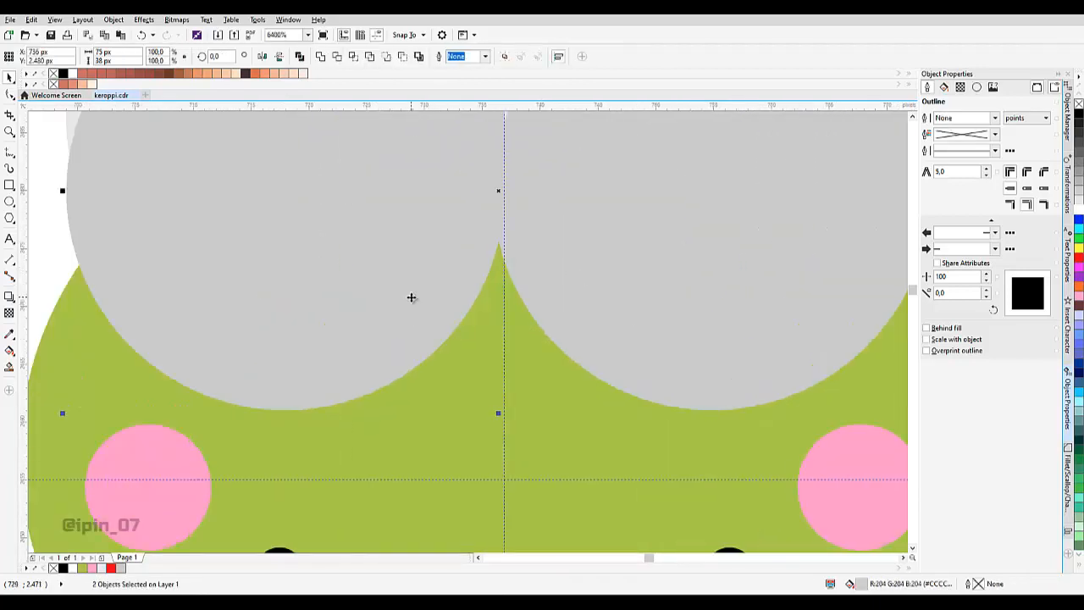
scroll(411, 297, "down", 1)
Widen the welded eye shape to 78 px and centre it horizontally on the head.
left_click_drag(684, 244, 688, 243)
key("c")
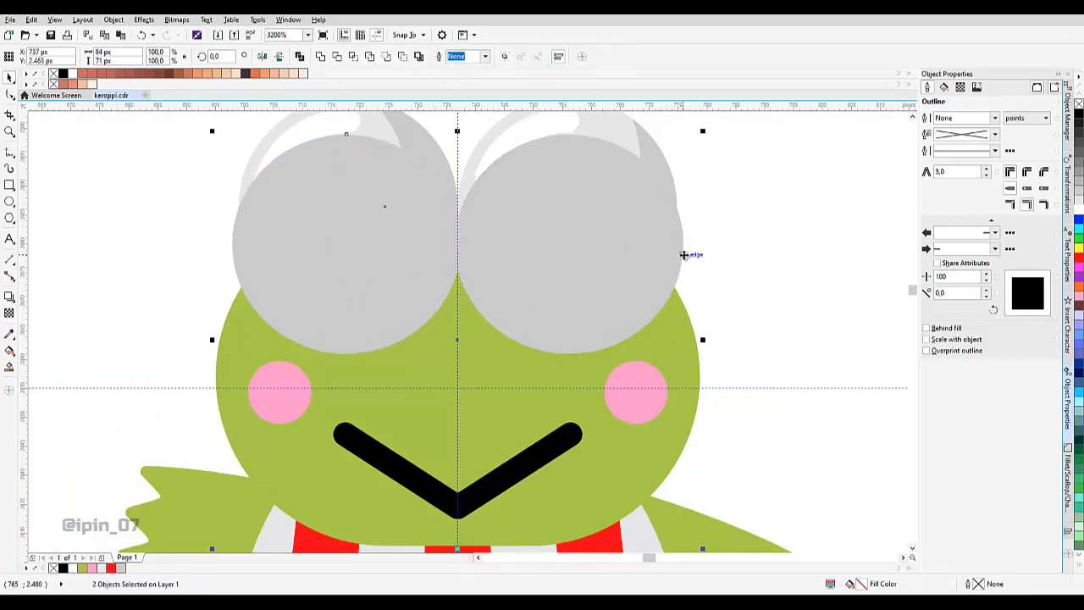
left_click(727, 232)
Lower the welded eye shape slightly, intersect it with the green head and delete the grey shape.
left_click_drag(610, 279, 610, 286)
left_click(503, 366, "shift")
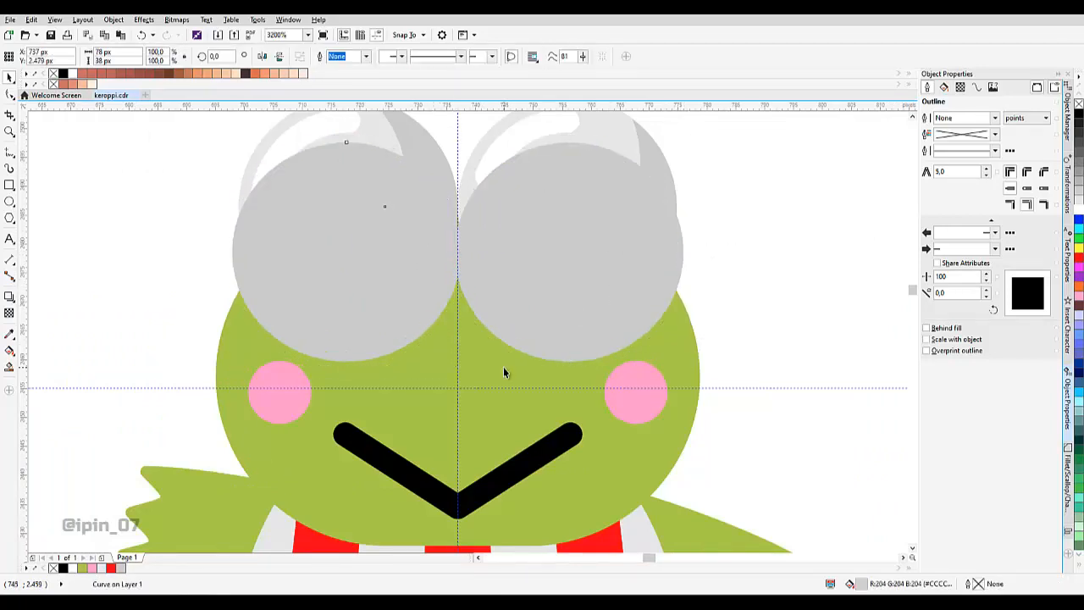
left_click(353, 56)
left_click(573, 235)
key("Delete")
left_click(541, 318)
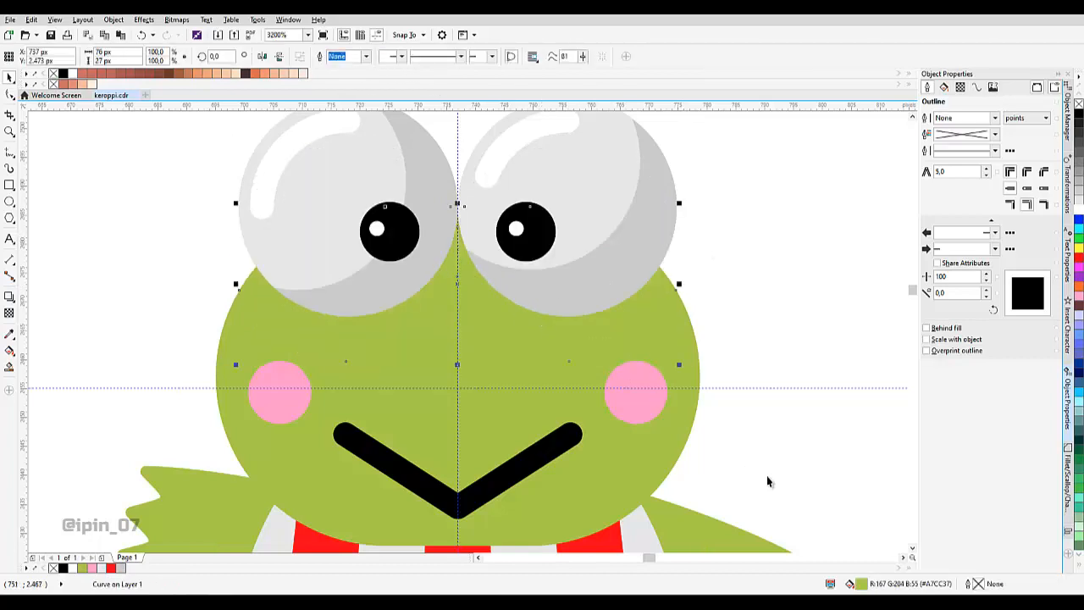
Fill the intersected eye-shadow shape on the green head with dark green #83A128.
double_click(860, 584)
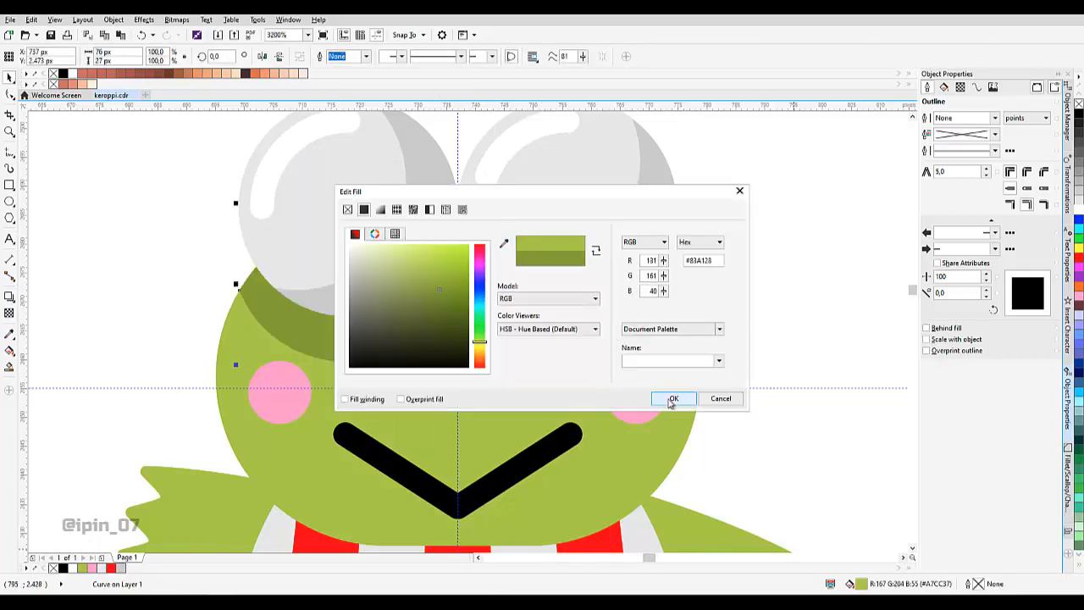
left_click(670, 400)
scroll(689, 288, "down", 3)
left_click_drag(750, 274, 664, 274)
left_click(626, 295)
scroll(626, 296, "up", 1)
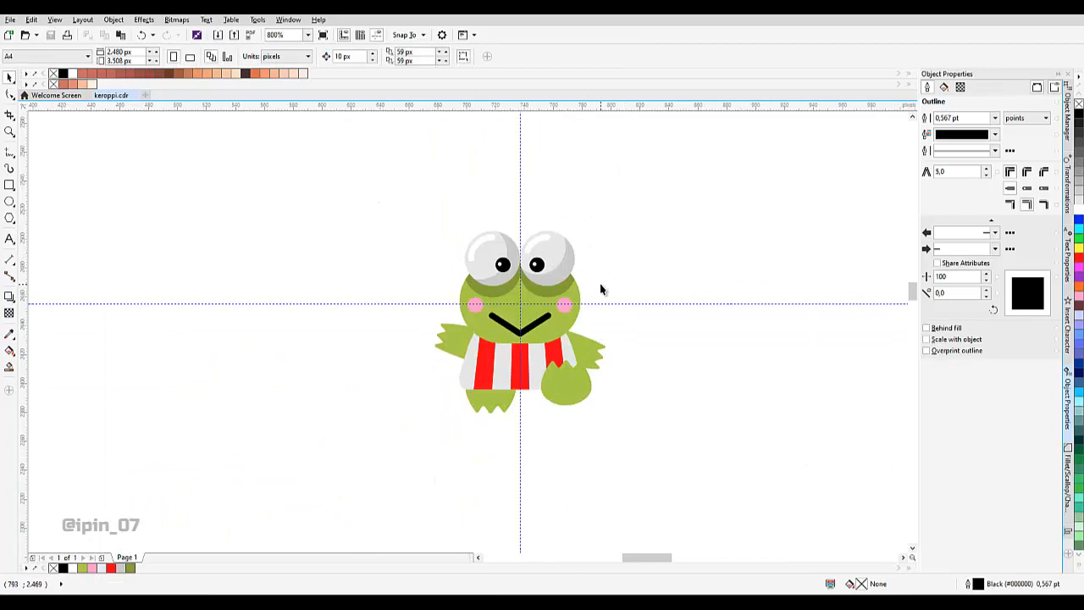
Undo the shadow fill, the intersection and the last lowering of the welded grey eye shape.
scroll(543, 272, "up", 1)
left_click(520, 304)
key("ctrl+z")
key("ctrl+z")
key("ctrl+z")
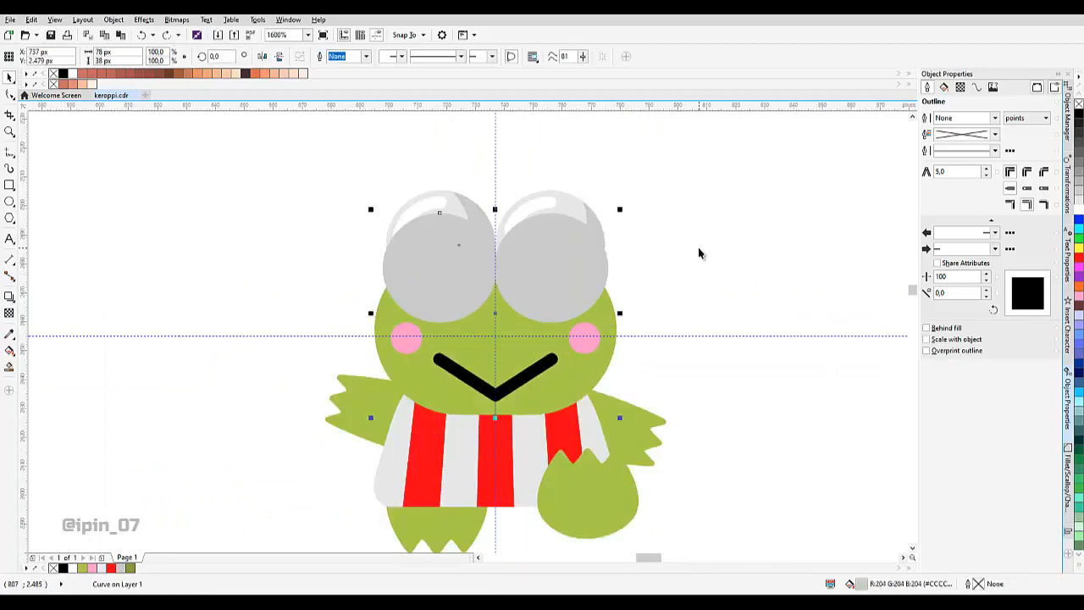
scroll(628, 246, "up", 1)
key("ctrl+shift+z")
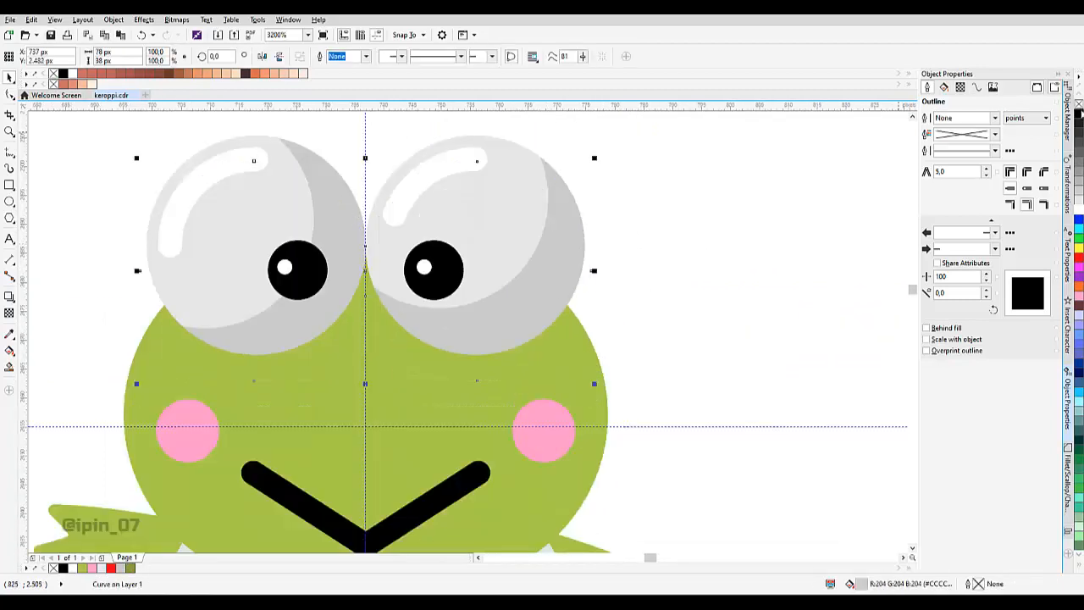
Turn the welded eye shape into an unfilled black hairline outline and place it slightly below the eyes.
scroll(551, 293, "up", 1)
left_click(458, 343)
left_click_drag(458, 343, 458, 332)
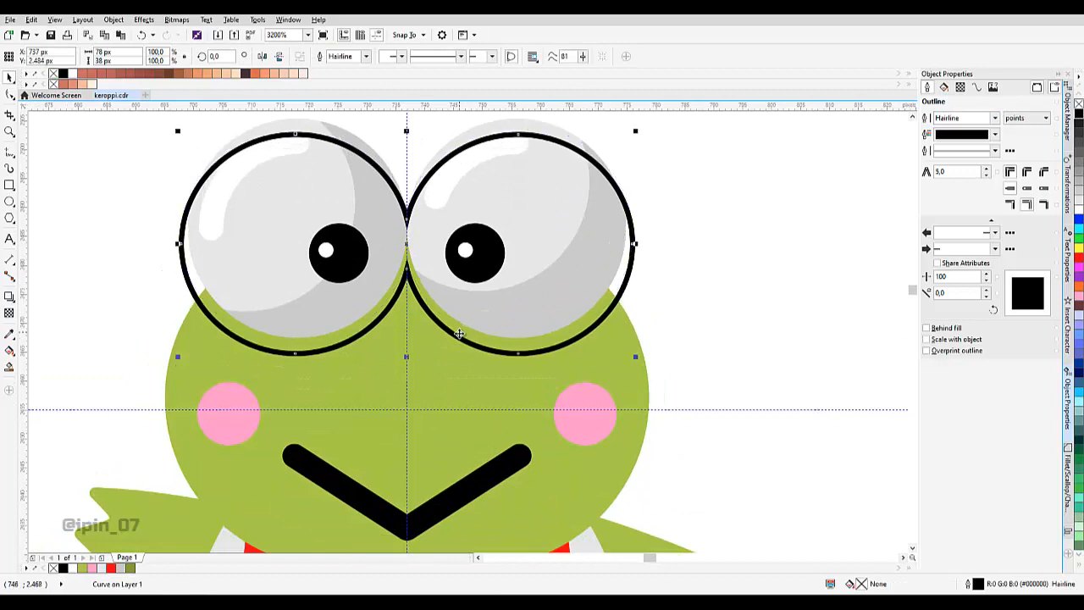
scroll(585, 332, "up", 1)
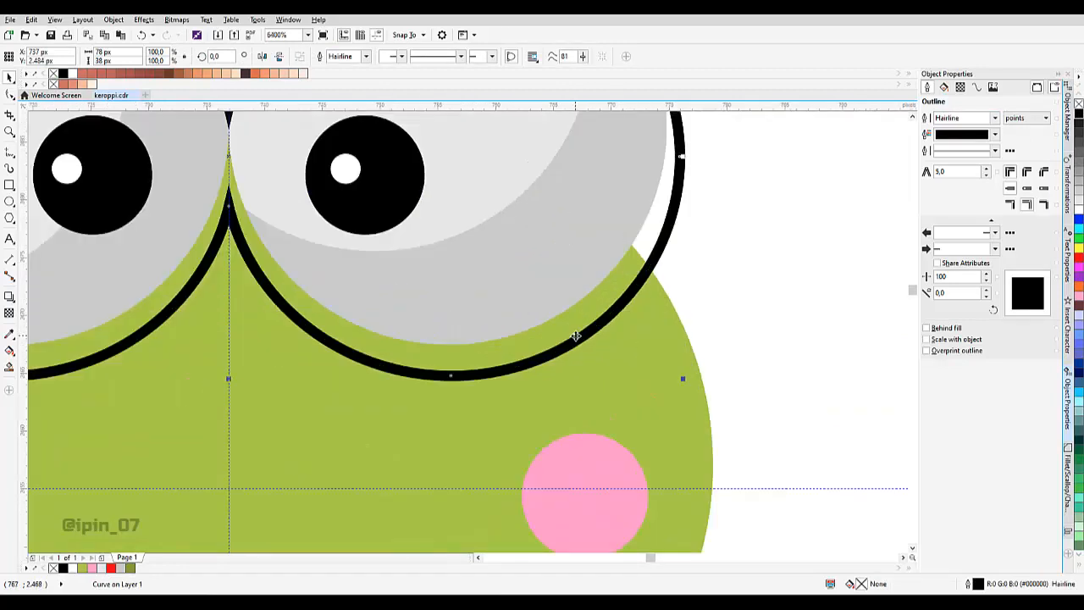
scroll(575, 336, "down", 2)
Intersect the eye outline with the head, delete the outline and fill the resulting shape with dark green #83A128.
left_click(506, 372, "shift")
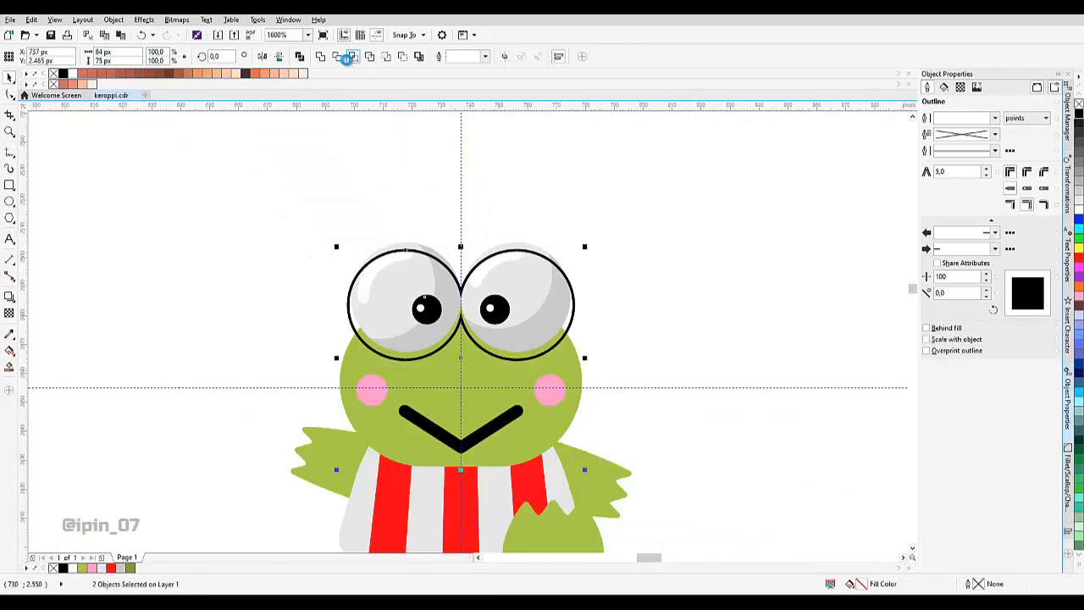
scroll(534, 338, "up", 1)
key("Delete")
left_click(517, 394)
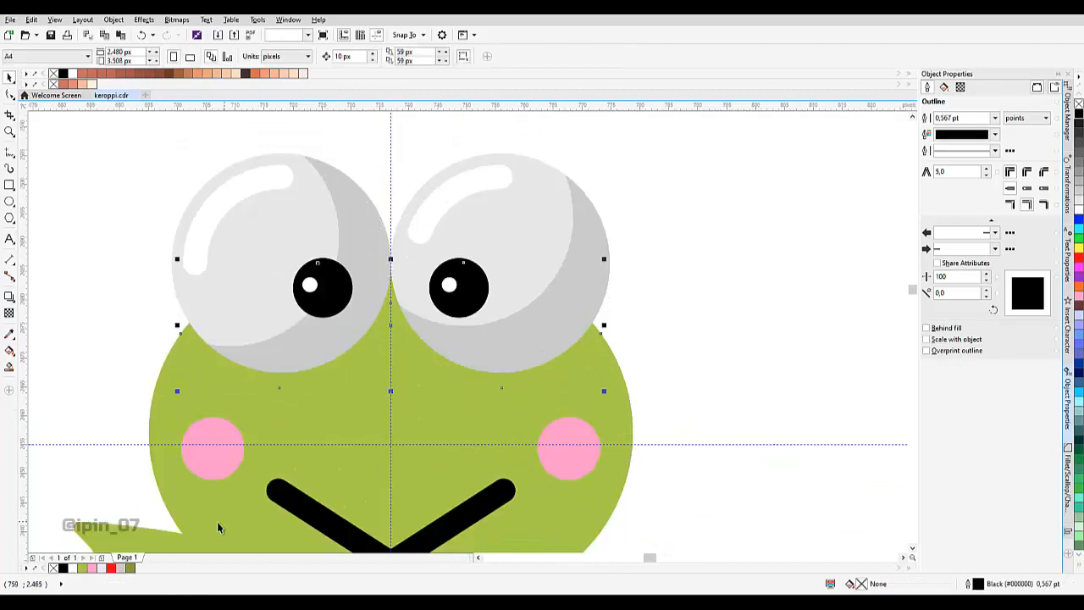
left_click(131, 568)
key("Escape")
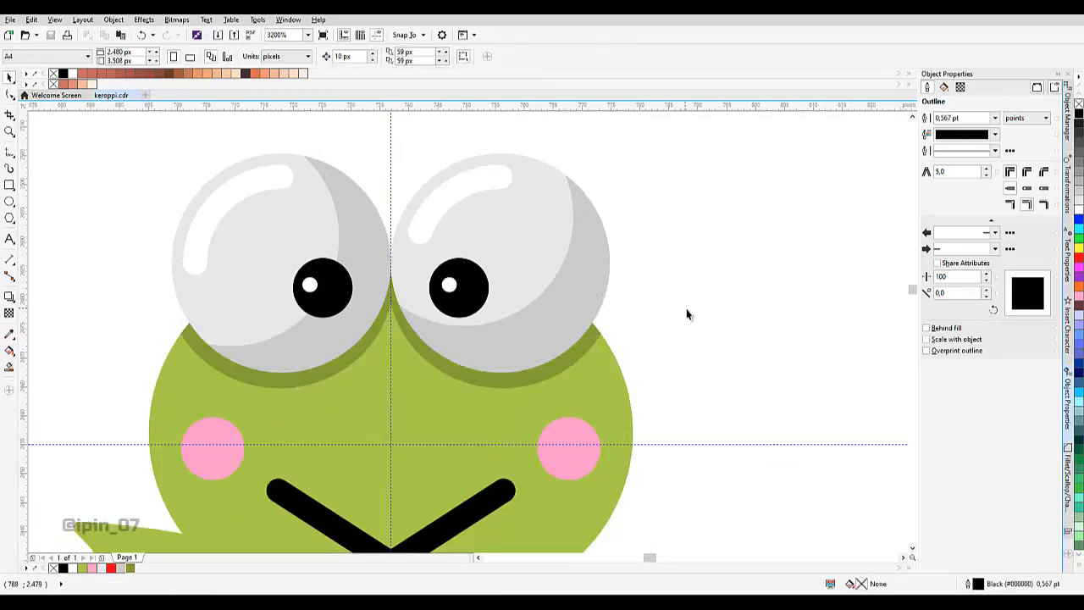
scroll(578, 245, "down", 2)
scroll(531, 369, "up", 2)
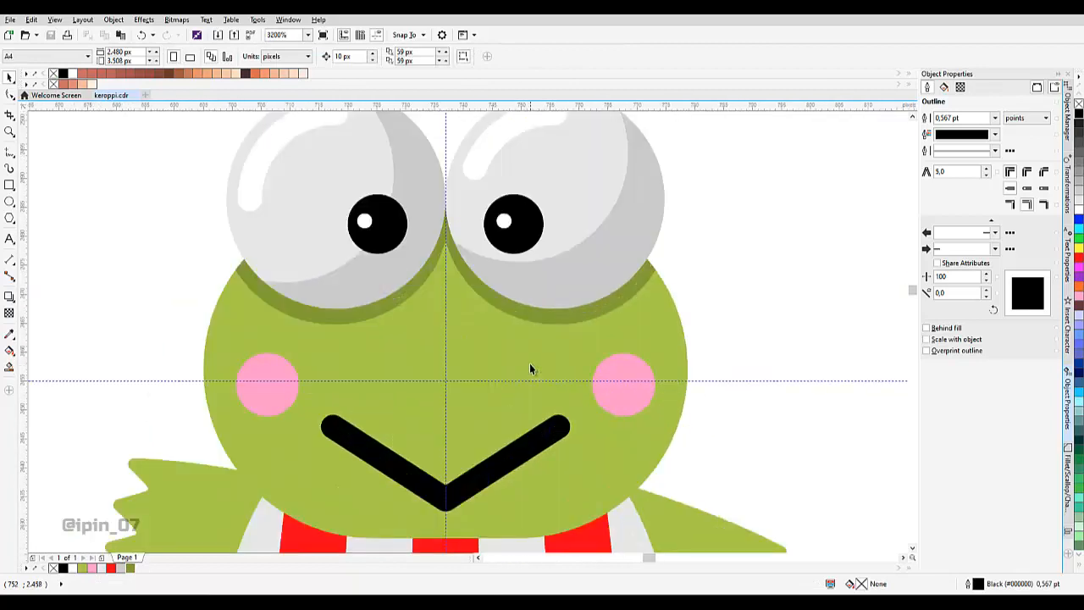
Copy the green head slightly up and to the left, and intersect the copy with the original head.
left_click(529, 367)
left_click_drag(519, 354, 509, 292)
right_click(510, 293)
left_click_drag(740, 270, 660, 267)
left_click(664, 259, "shift")
left_click(724, 255)
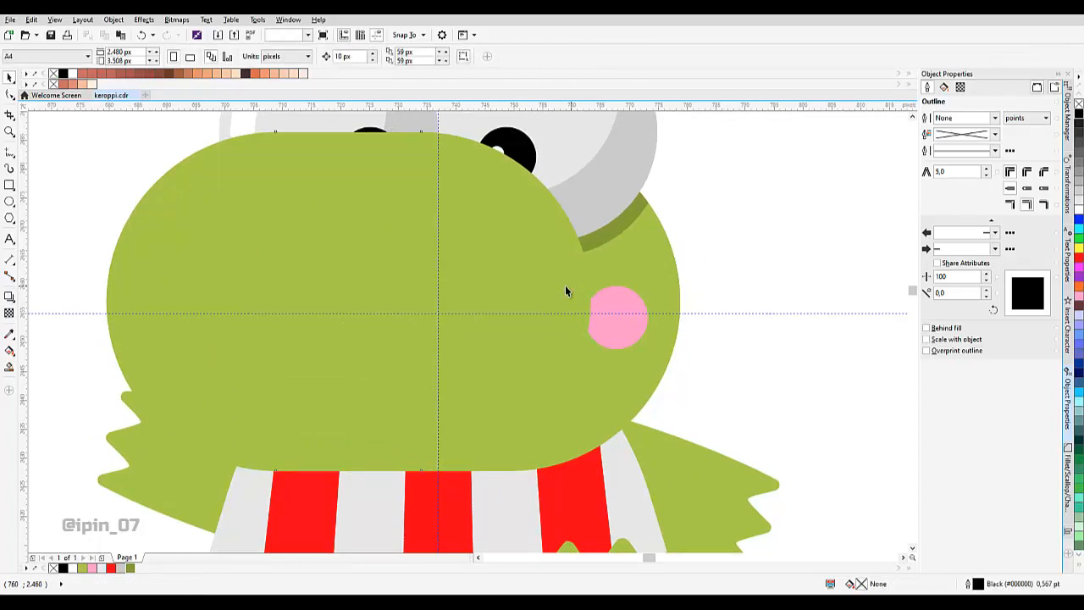
left_click_drag(565, 286, 552, 286)
left_click(625, 281, "shift")
left_click(485, 277)
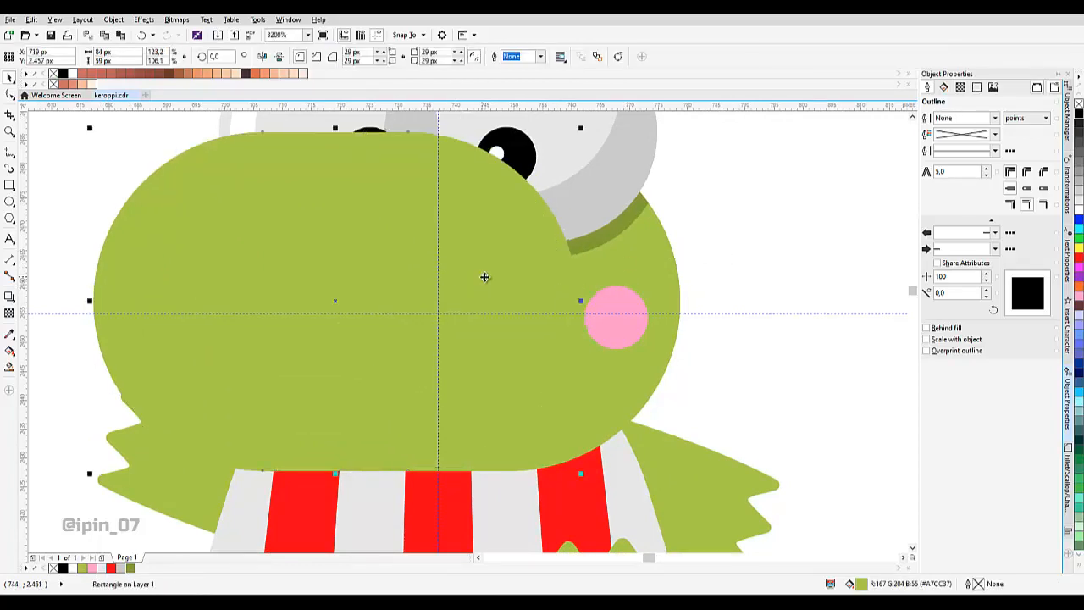
Move the head copy aside to the left and fill the original head behind the intersection with dark green #83A128.
key("Delete")
key("ctrl+z")
scroll(510, 273, "down", 1)
left_click_drag(510, 274, 372, 291)
left_click(130, 568)
key("Escape")
scroll(469, 284, "up", 1)
left_click_drag(220, 288, 821, 289)
left_click_drag(852, 195, 822, 194)
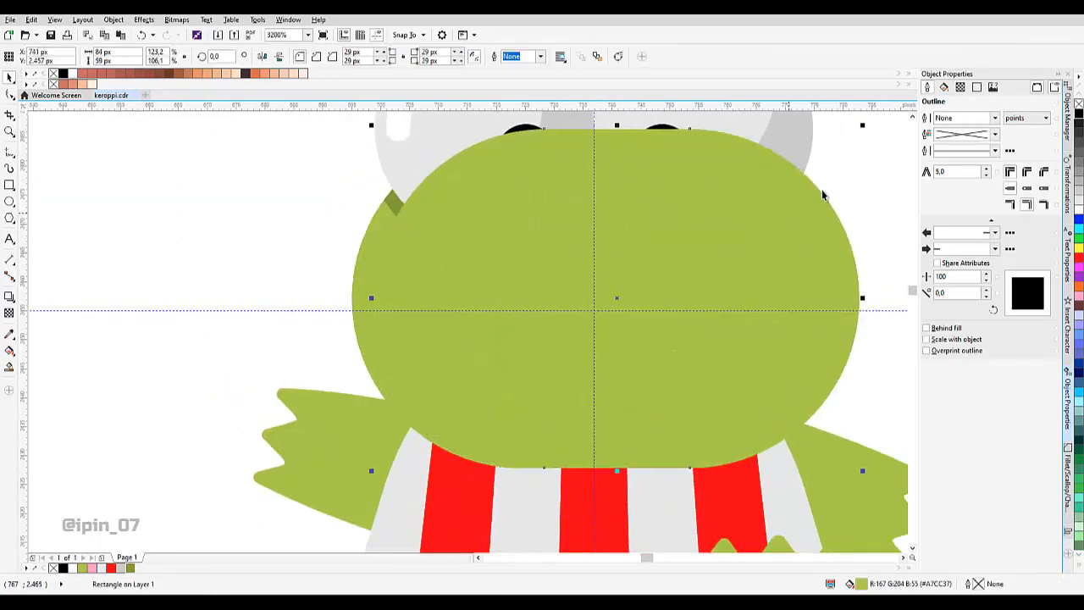
key("ctrl+z")
Align the spare head copy horizontally with the centre of the head.
left_click_drag(604, 280, 503, 297)
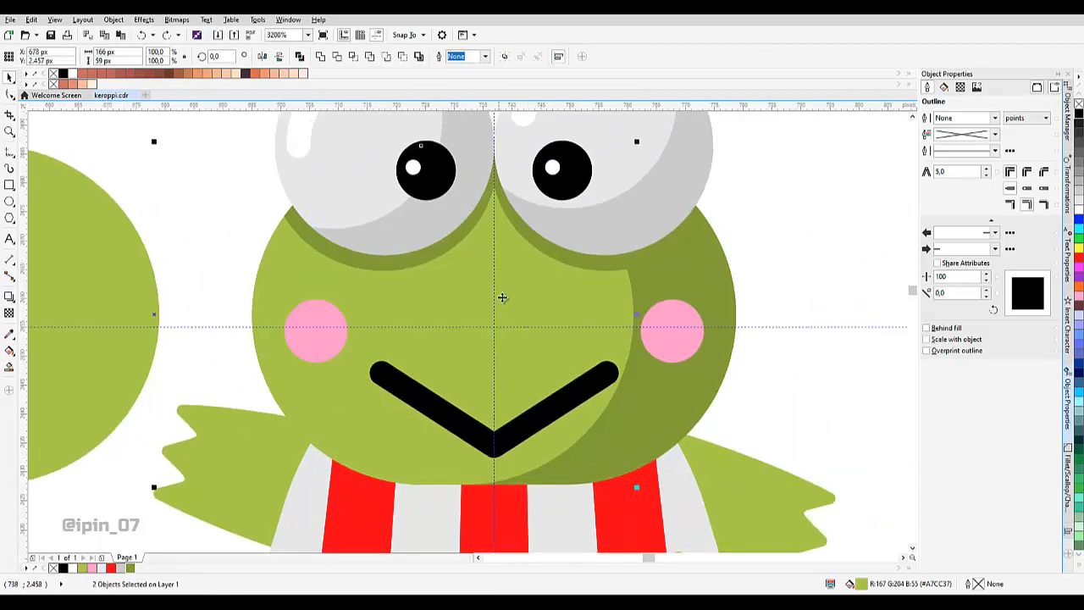
left_click(656, 281, "shift")
left_click_drag(656, 280, 609, 273)
key("c")
left_click(734, 227)
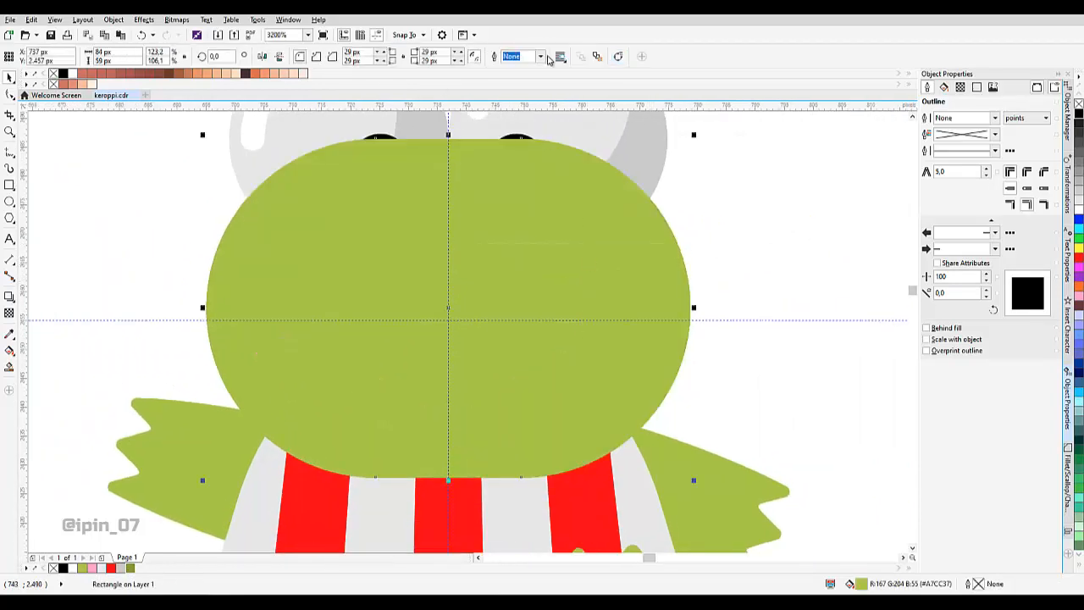
Give the head copy a 1.0 pt black outline without fill and shrink it to about 75 × 53 px.
left_click(540, 56)
left_click(512, 102)
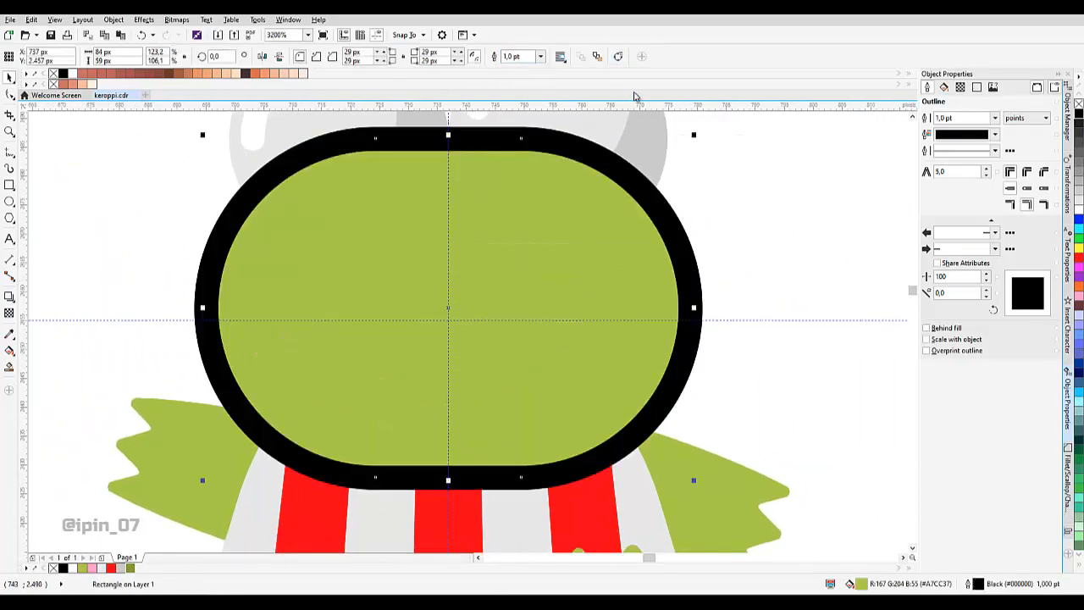
left_click(1078, 102)
left_click_drag(694, 134, 669, 152)
left_click_drag(473, 252, 536, 254)
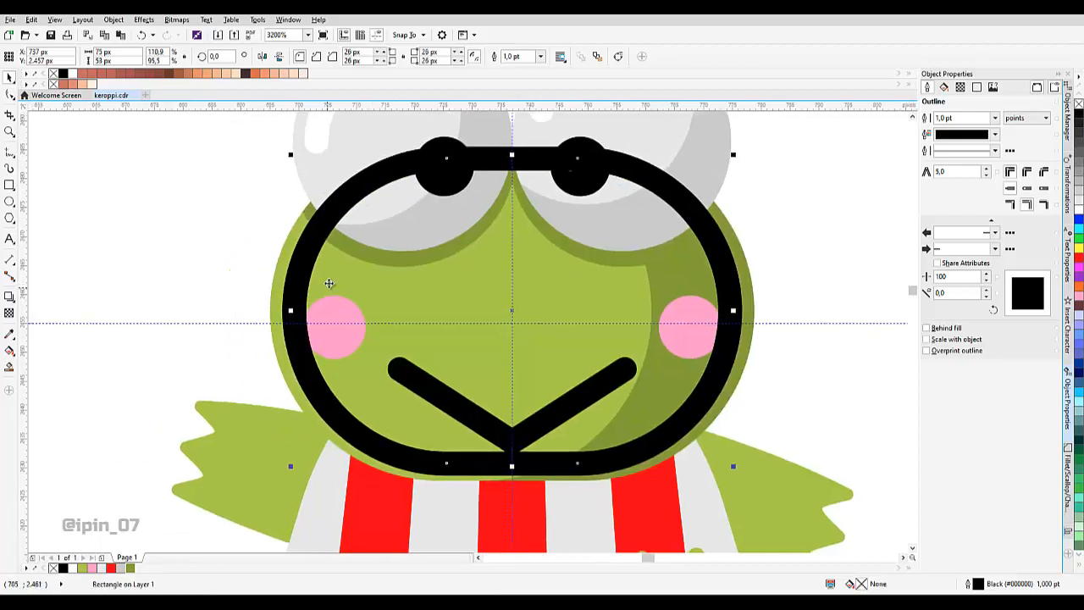
Convert the rounded outline to curves and remove its upper and right-hand segments, leaving the lower-left part.
right_click(444, 198)
left_click(483, 250)
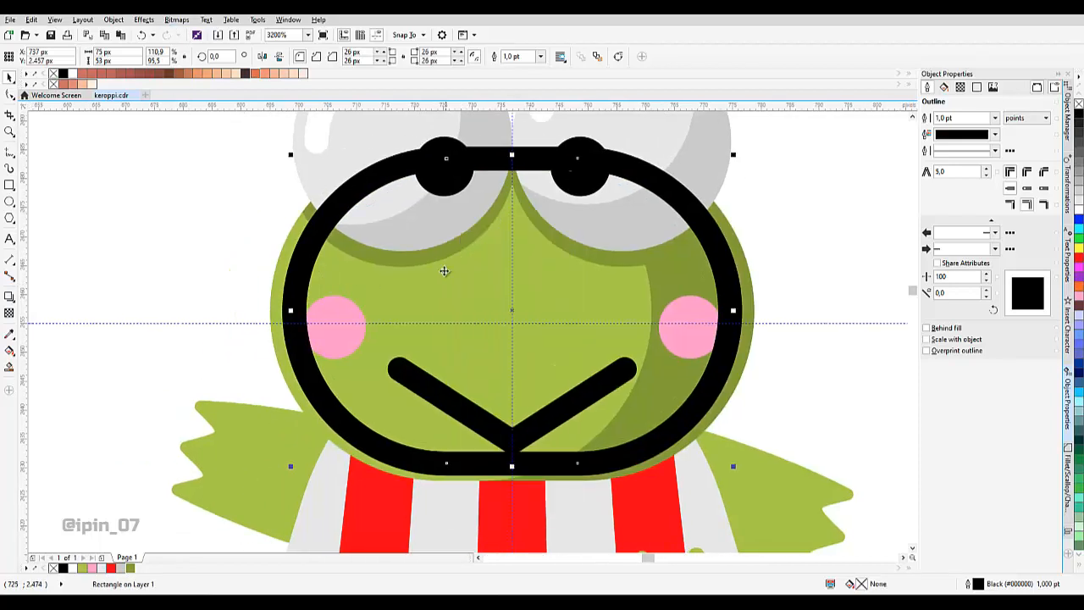
left_click(309, 249)
left_click(326, 222)
key("Delete")
left_click_drag(399, 135, 798, 394)
key("Delete")
left_click_drag(426, 403, 559, 496)
Cut the remaining curve down to a short arc about 19 px tall beside the left cheek.
scroll(296, 394, "up", 1)
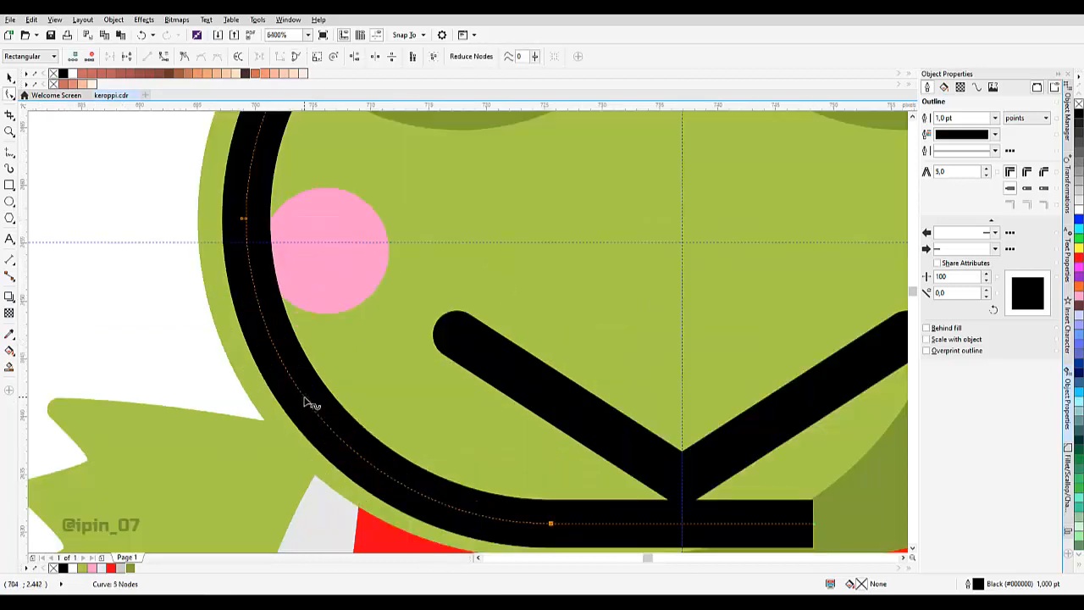
left_click_drag(237, 224, 269, 315)
key("Delete")
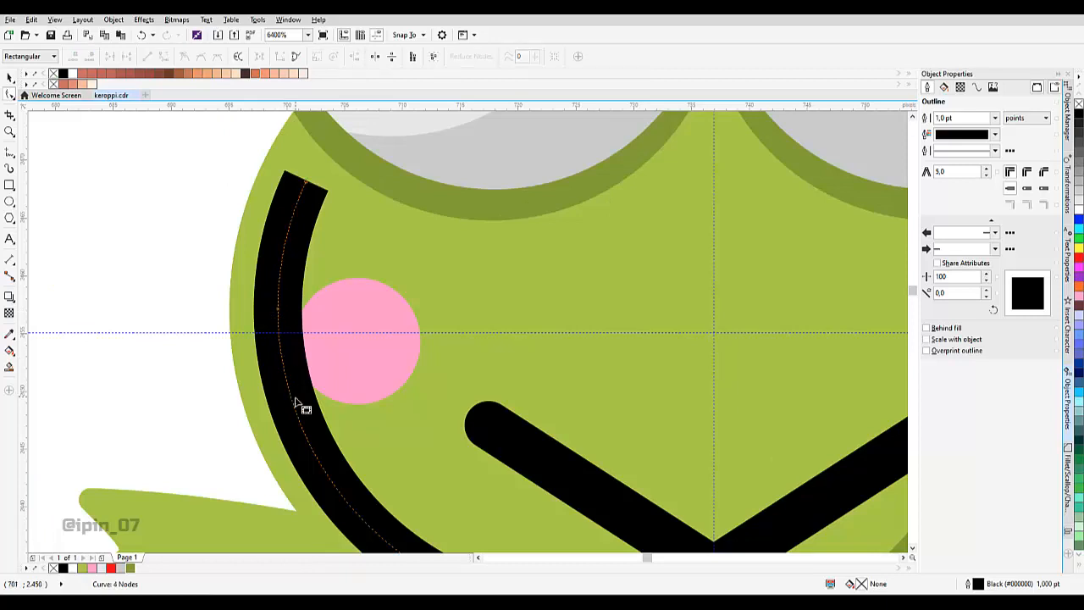
double_click(290, 397)
scroll(323, 425, "down", 1)
left_click_drag(355, 394, 627, 552)
key("Delete")
scroll(308, 314, "up", 2)
key("space")
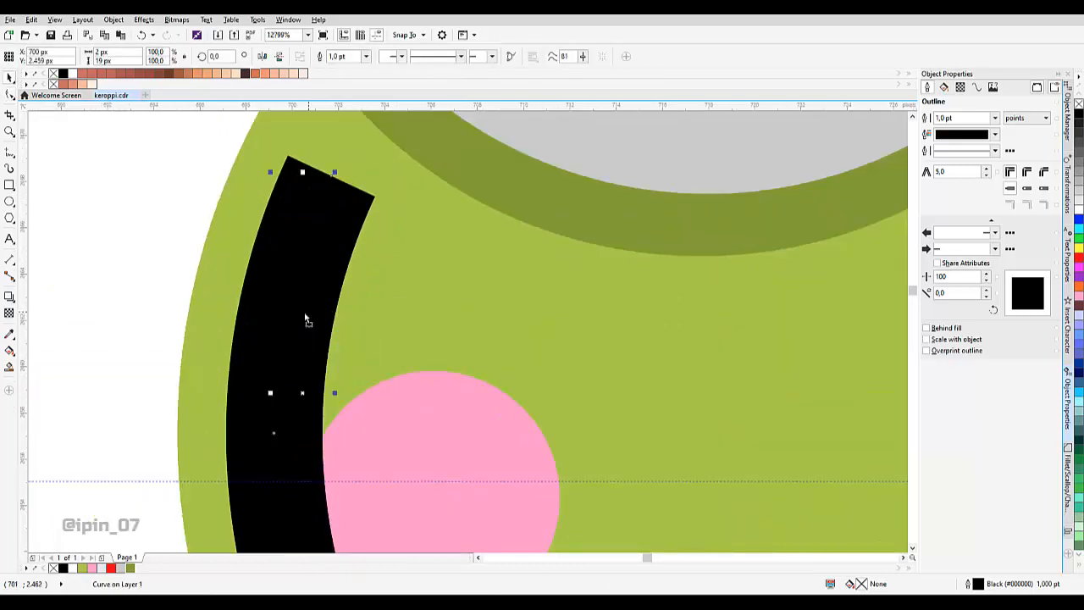
Shift the arc slightly left, give it round line caps and convert its outline to an object.
left_click_drag(306, 314, 284, 313)
scroll(284, 313, "down", 2)
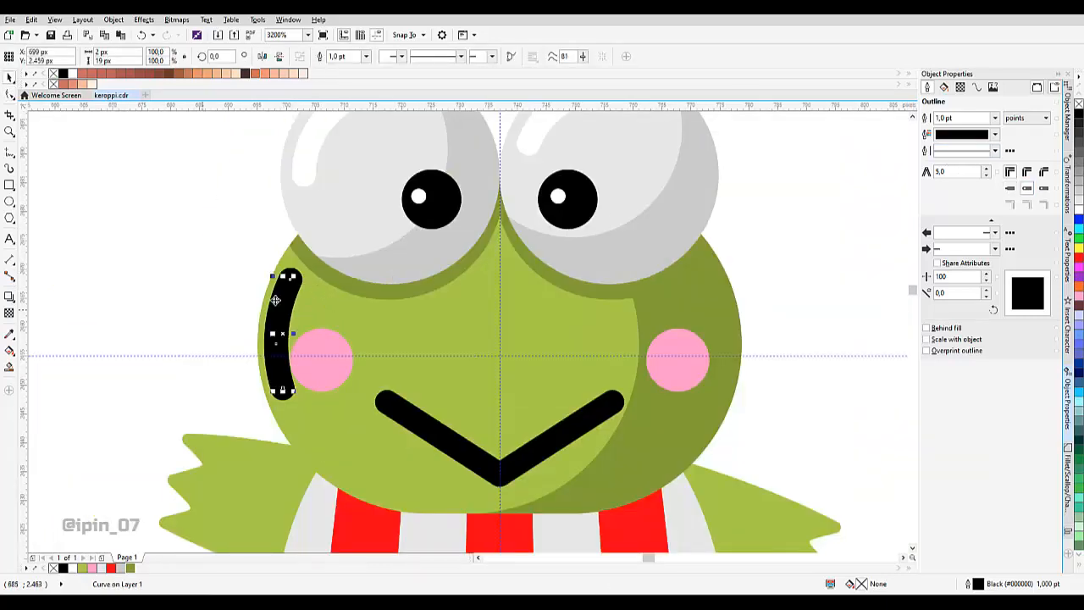
key("ctrl+shift+q")
scroll(274, 321, "up", 1)
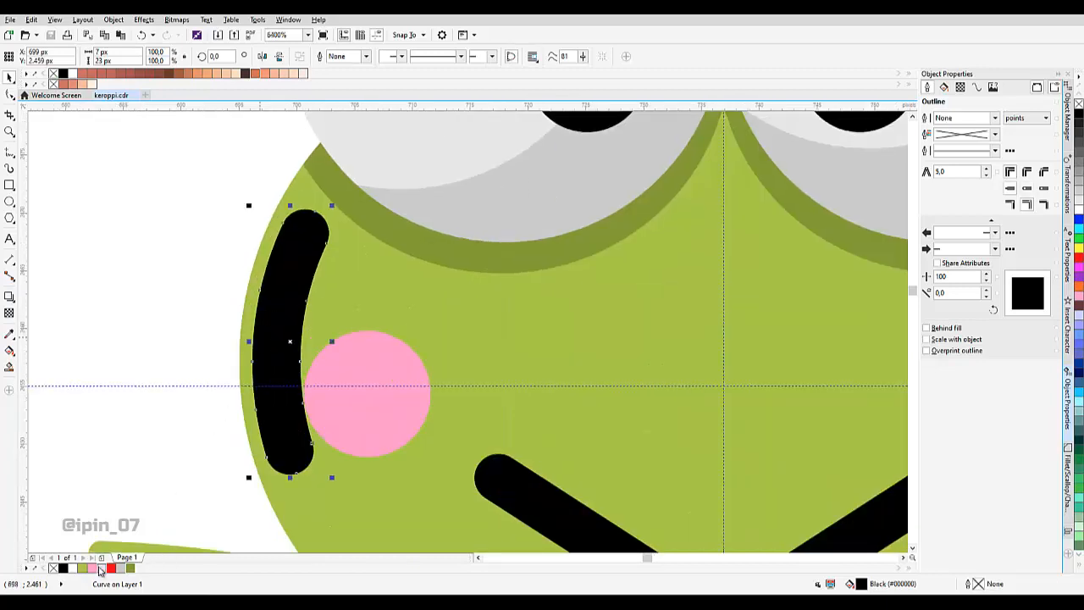
Fill the arc on the head's left edge with a lighter yellow-green highlight colour.
left_click(82, 569)
key("shift+F11")
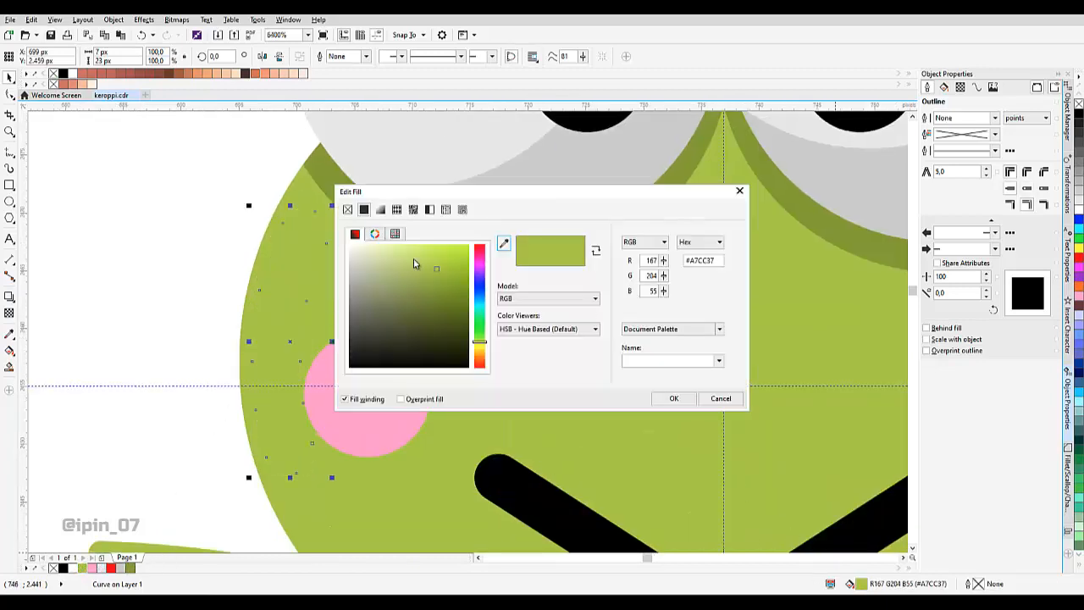
left_click(411, 251)
key("Return")
scroll(614, 244, "down", 1)
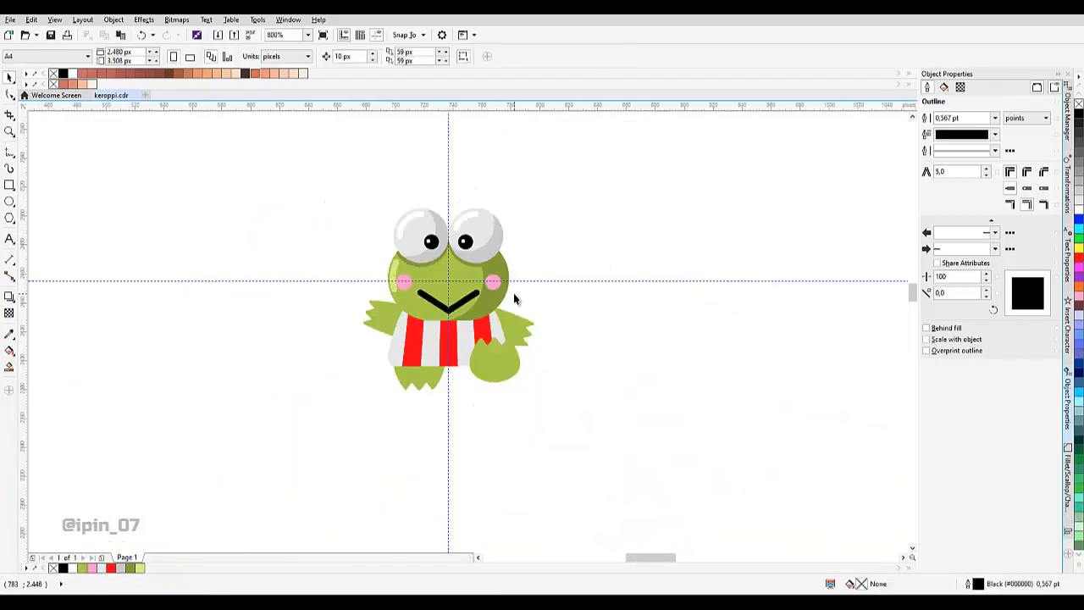
Make an enlarged copy of the grey body about 98 × 69 px, centred over the original.
scroll(427, 330, "up", 2)
left_click(291, 278)
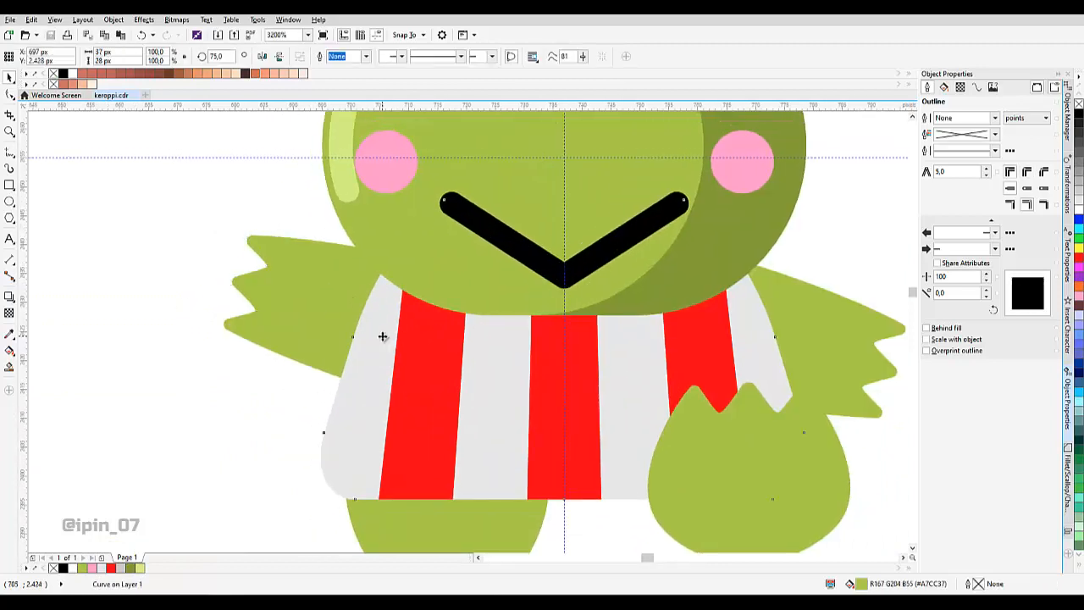
left_click(572, 294)
scroll(668, 272, "down", 1)
left_click_drag(666, 250, 686, 236)
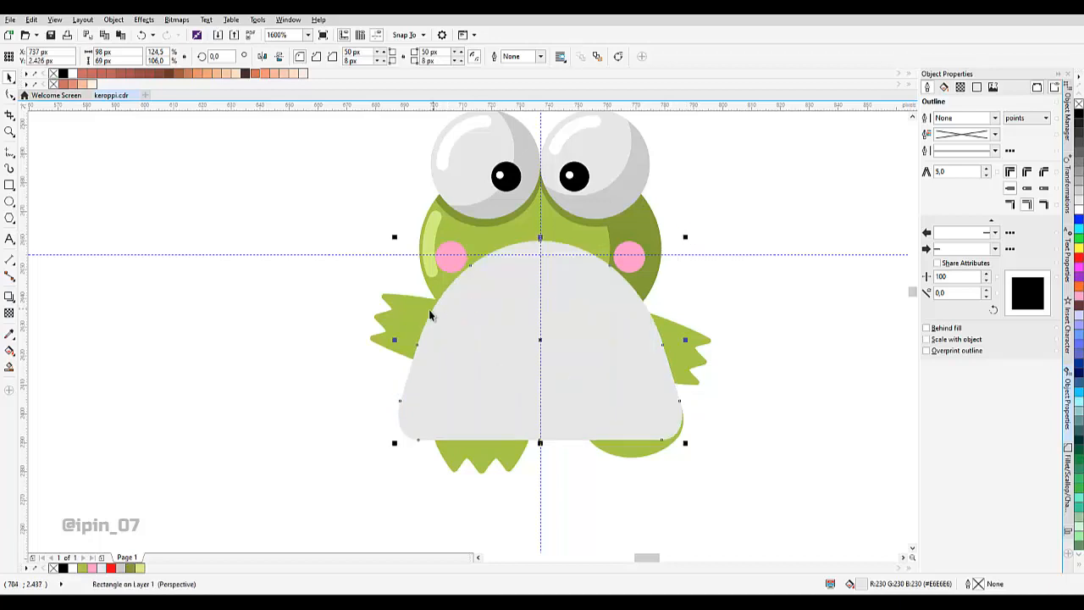
Intersect the enlarged body copy with the arms and delete the copy.
left_click(586, 303)
left_click(697, 340, "shift")
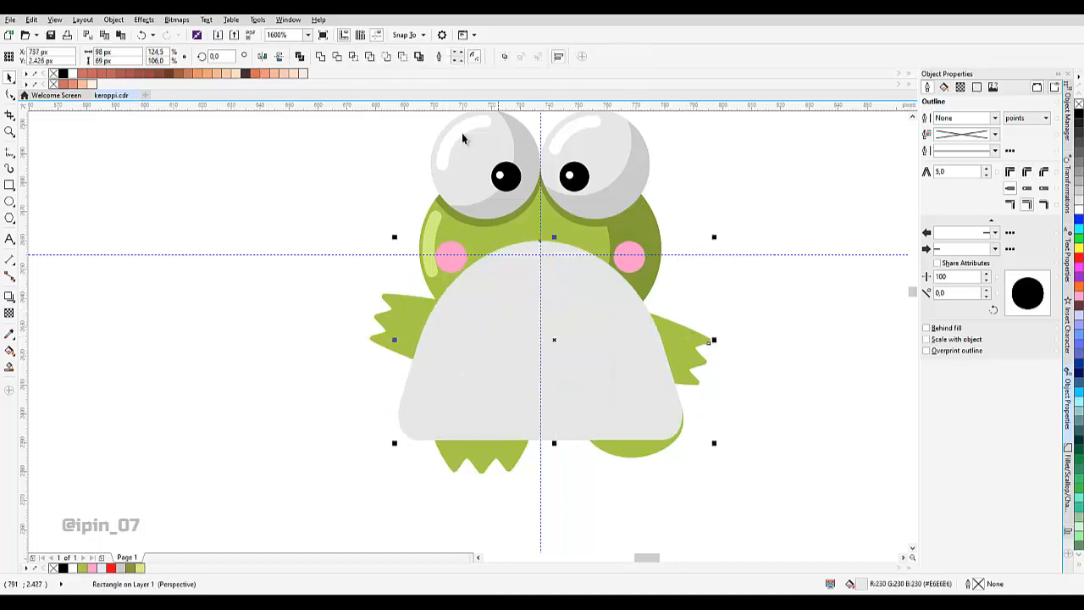
left_click(355, 57)
left_click(582, 304)
key("Delete")
Fill both intersected arm pieces beside the body with dark green #83A128.
left_click(649, 340)
scroll(473, 325, "up", 1)
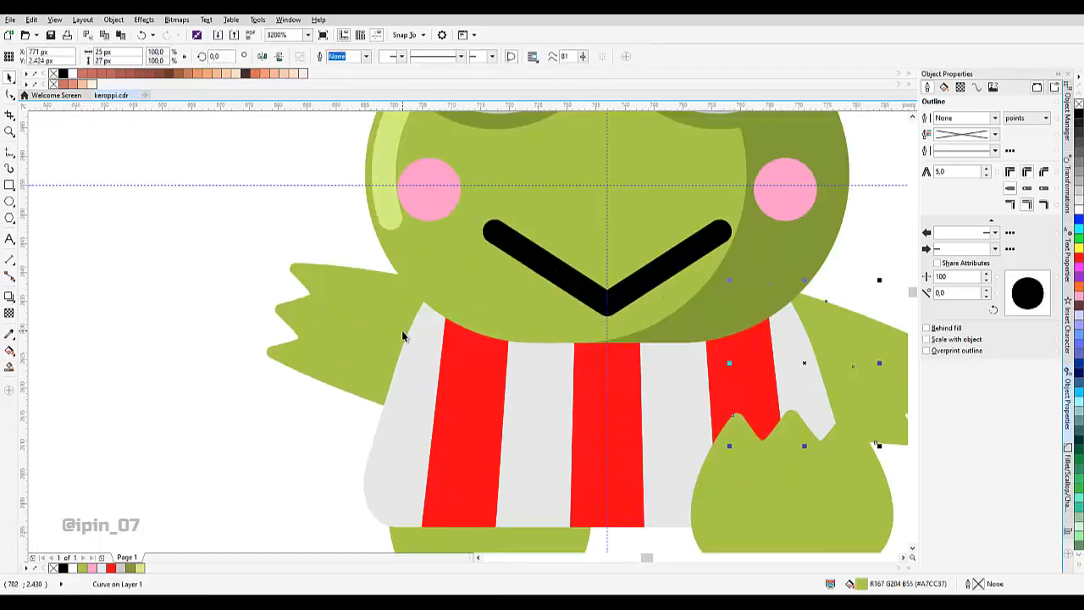
left_click(400, 333, "shift")
left_click(131, 568)
left_click(173, 413)
scroll(411, 370, "down", 3)
scroll(548, 327, "up", 3)
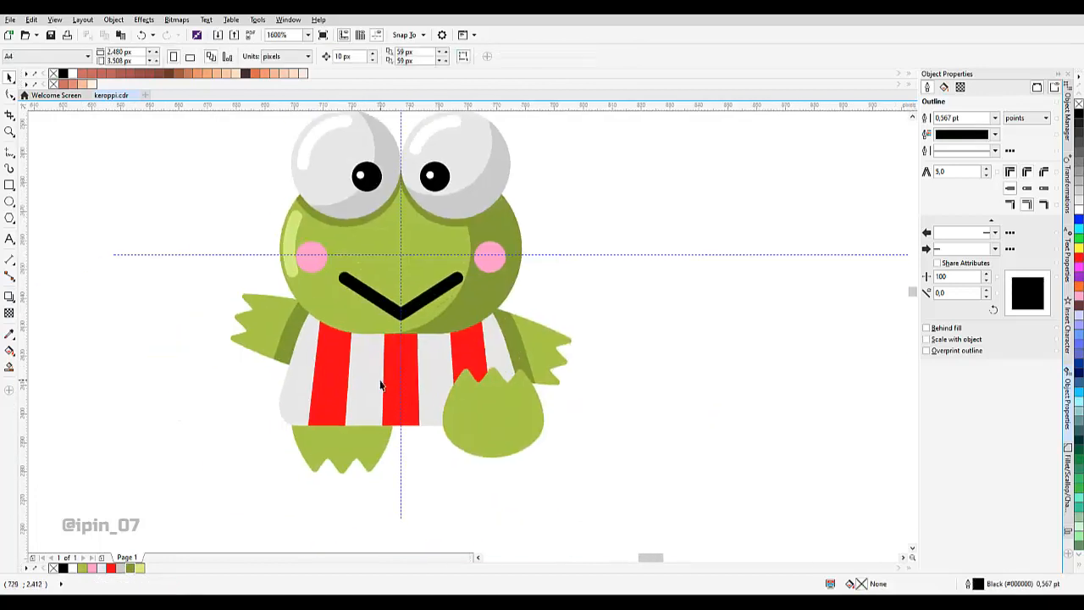
Copy the dark green head shape slightly lower over the body and intersect the copy with the red stripes.
left_click(547, 327)
scroll(562, 310, "up", 1)
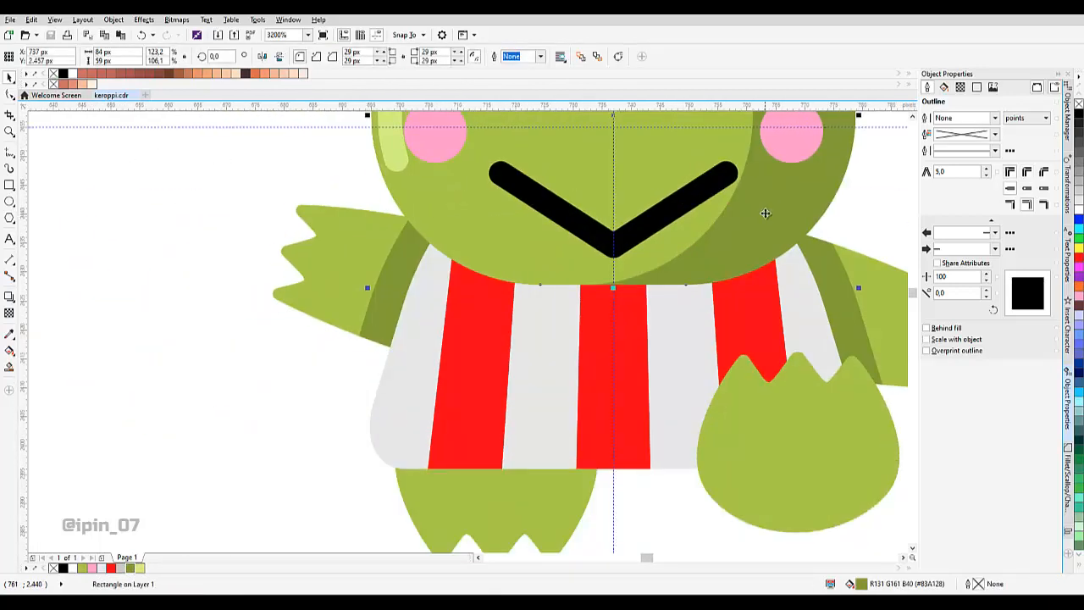
left_click_drag(772, 248, 772, 251)
right_click(772, 252)
left_click(462, 344, "shift")
scroll(445, 352, "right", 1)
left_click(353, 56)
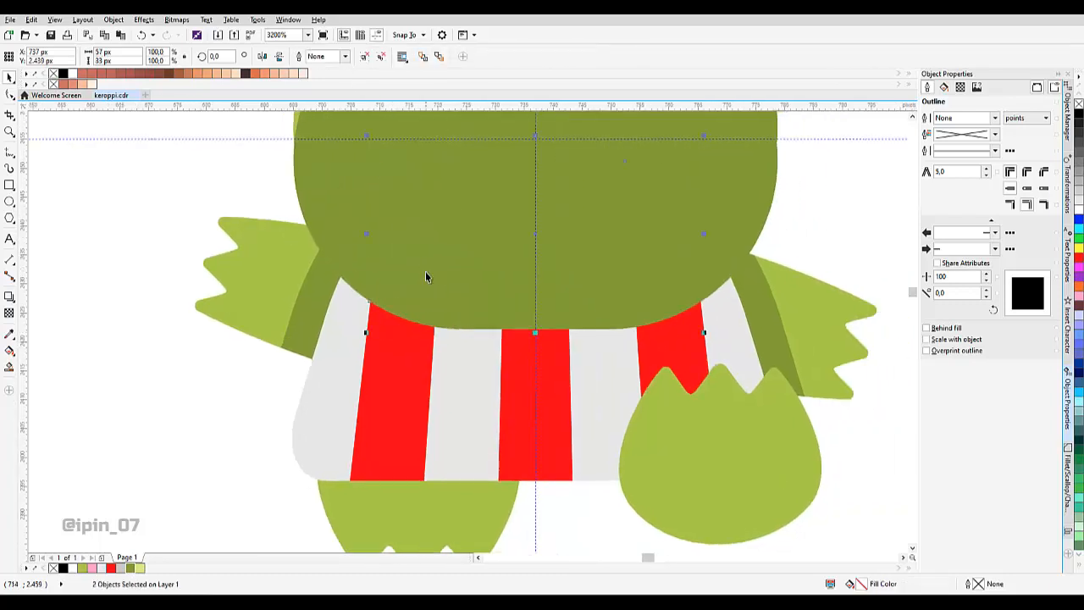
Intersect the lowered head copy with the light grey body and delete the copy.
left_click(426, 276)
left_click(351, 325, "shift")
left_click(354, 59)
left_click_drag(578, 230, 535, 256)
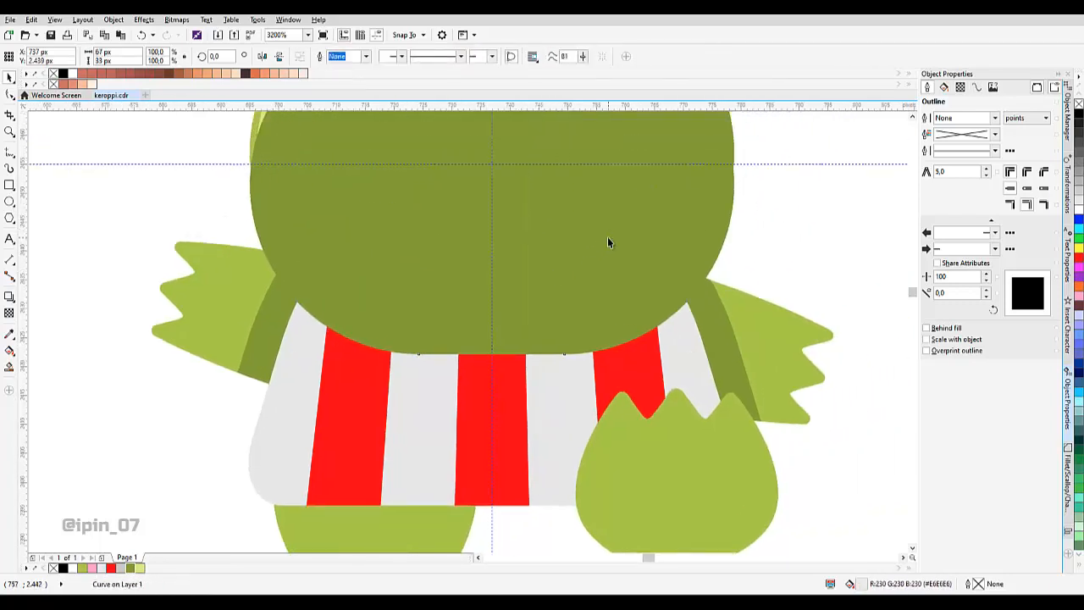
left_click(608, 238)
key("Delete")
Fill the shadow pieces under the head with dark red #AD0909 on the stripes and grey #CCCCCC on the light body.
left_click(636, 337)
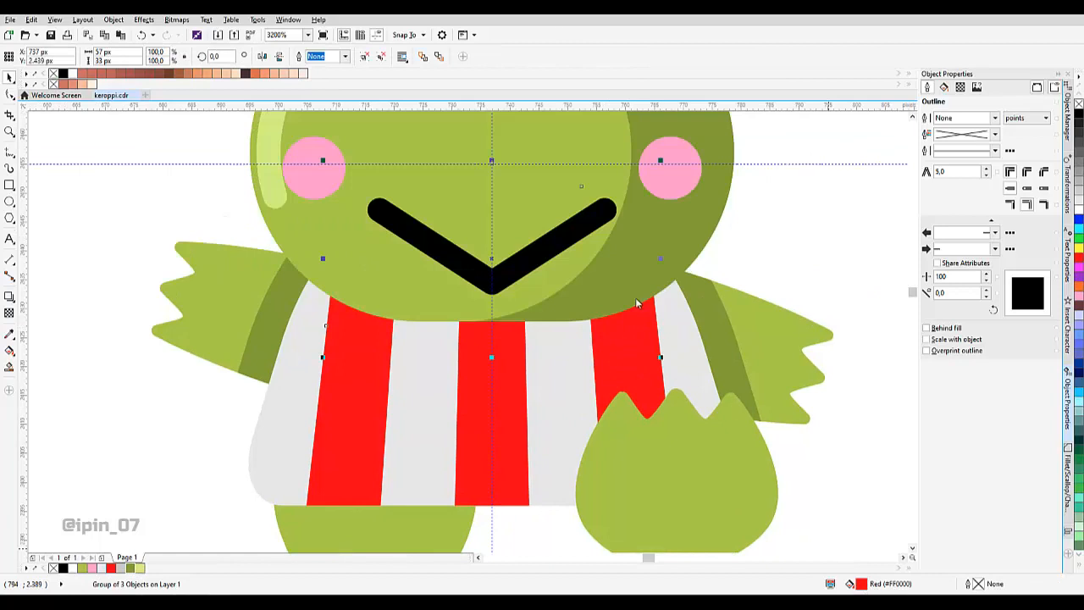
key("shift+F11")
left_click(464, 288)
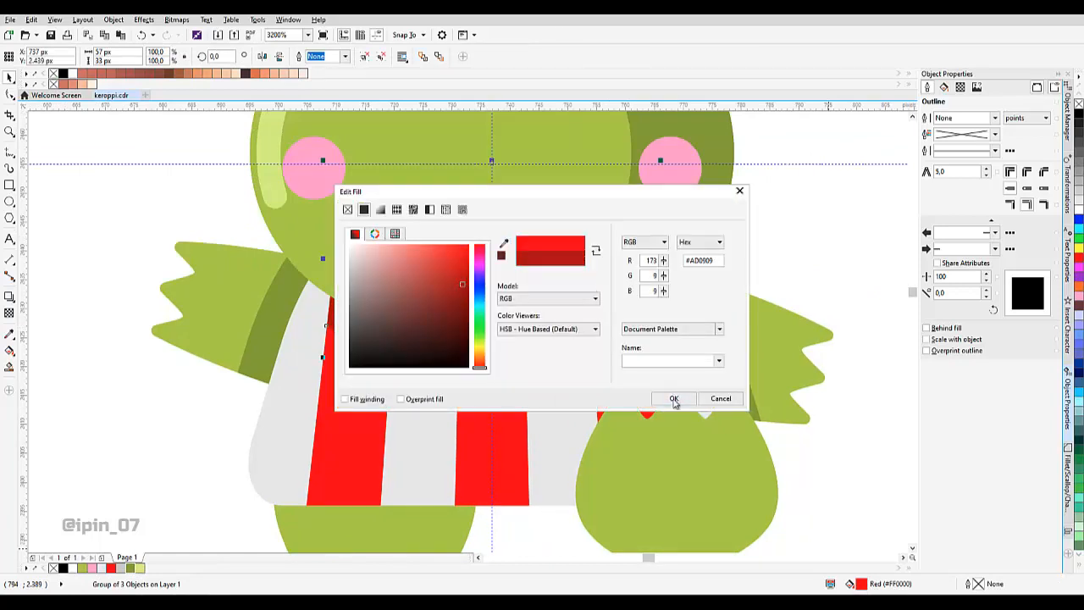
left_click(673, 399)
left_click(574, 342)
scroll(758, 275, "down", 3)
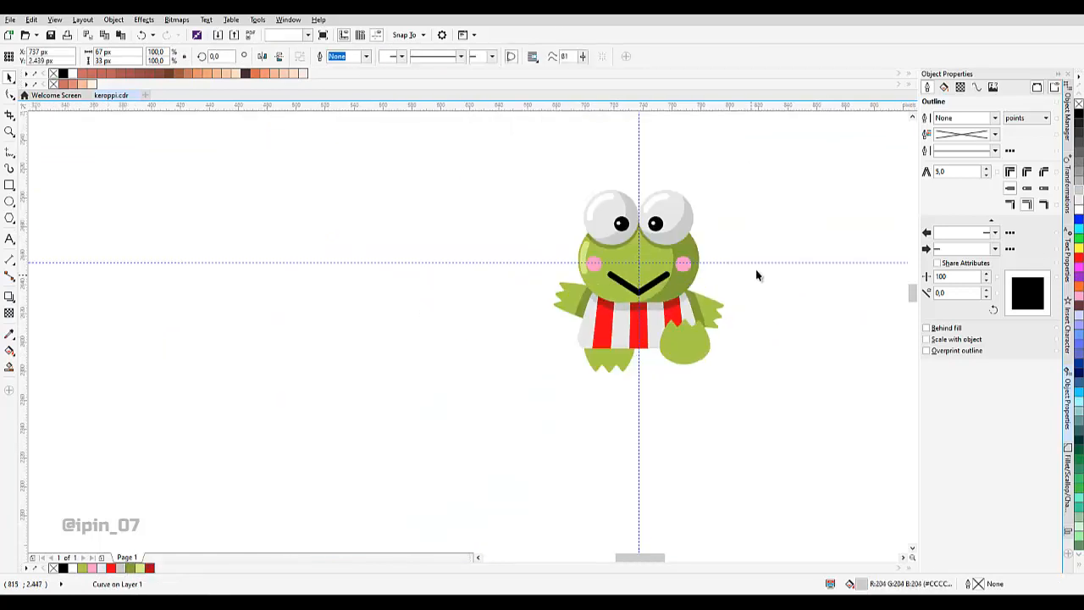
left_click(755, 271)
left_click_drag(747, 272, 684, 302)
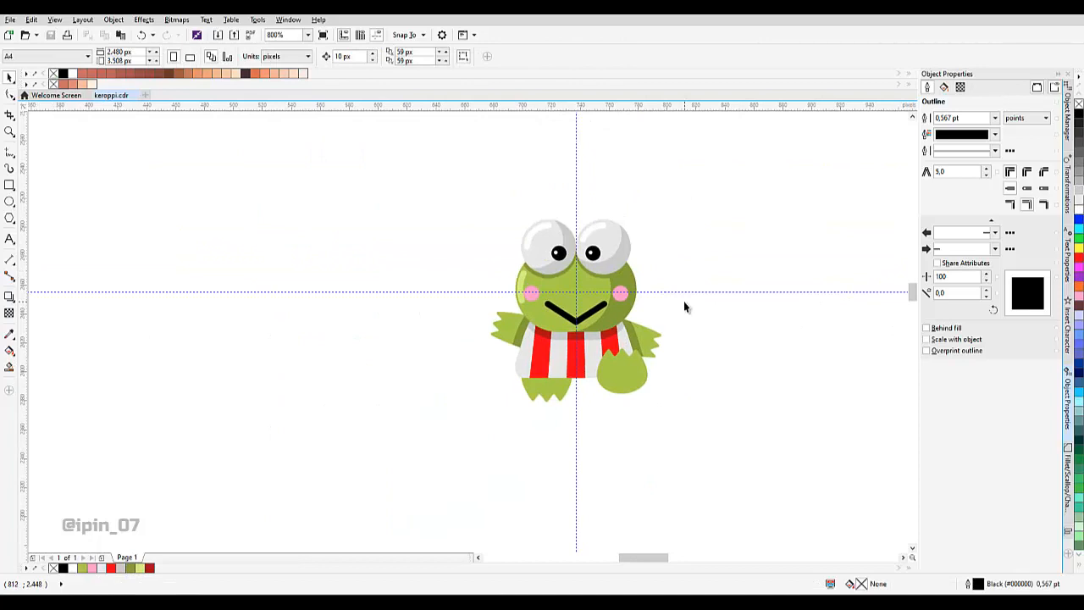
scroll(644, 364, "up", 2)
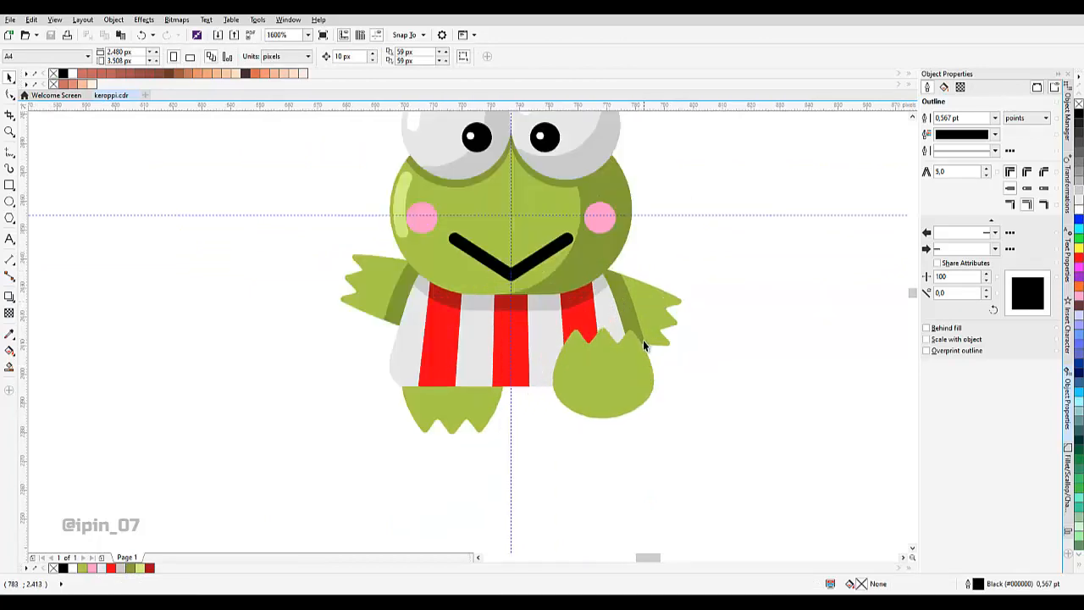
scroll(400, 311, "up", 2)
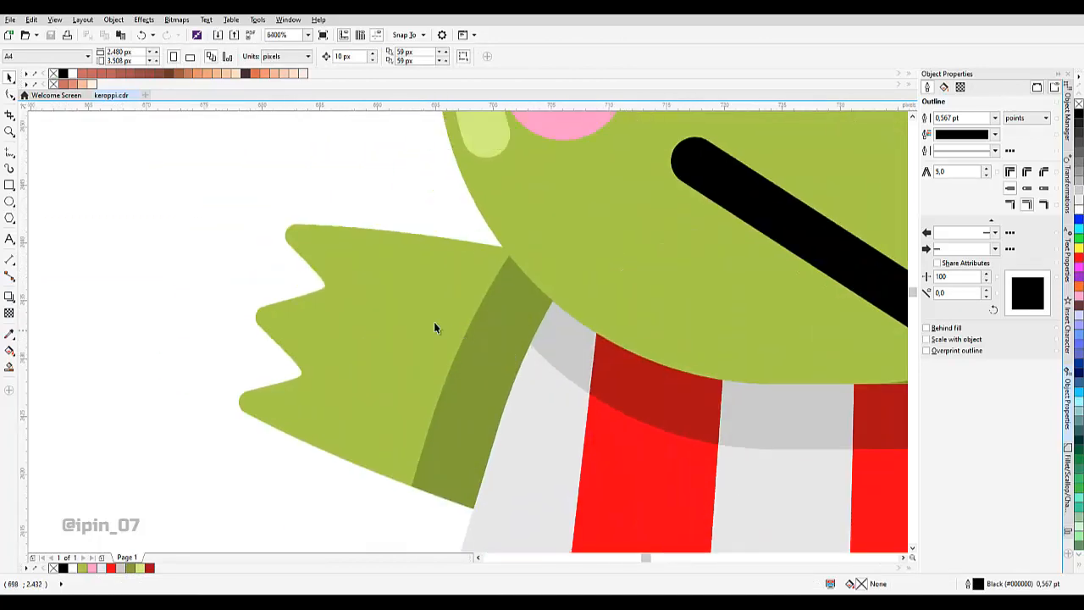
scroll(379, 267, "down", 3)
scroll(434, 354, "up", 2)
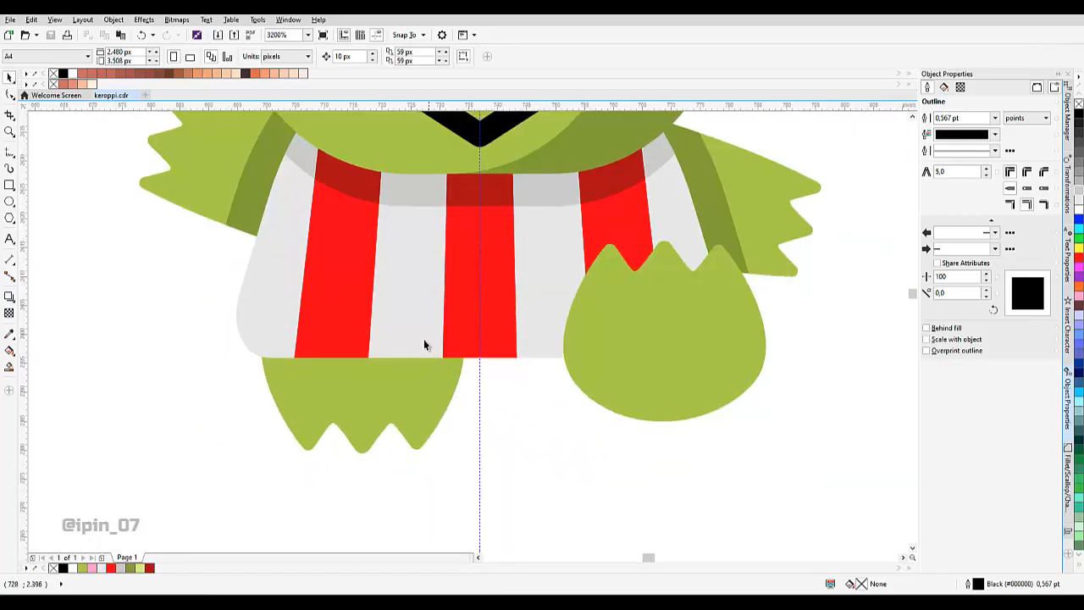
left_click(486, 302)
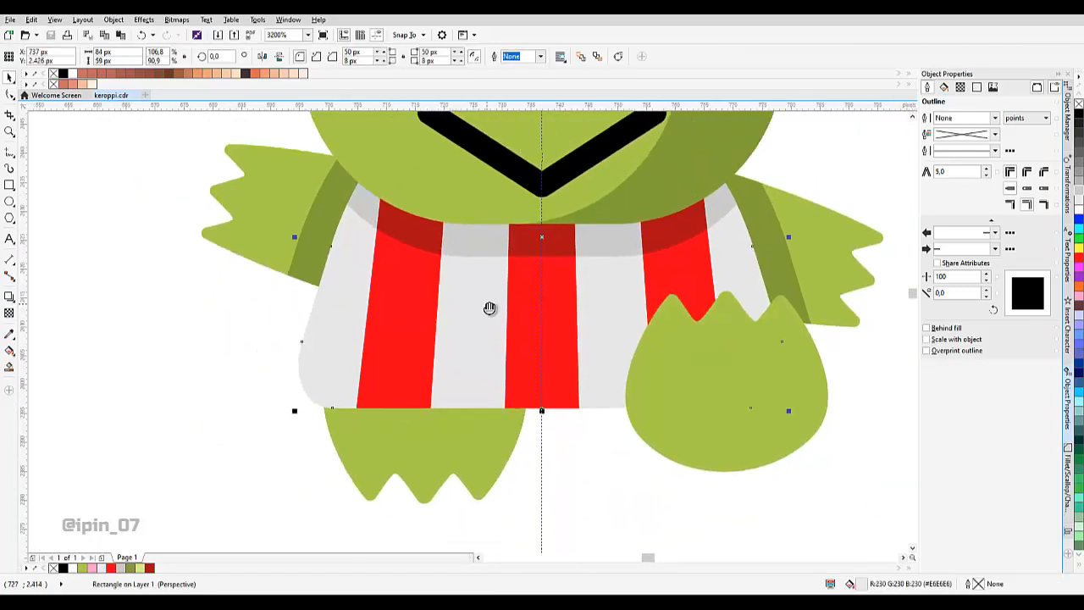
left_click_drag(492, 306, 315, 309)
key("ctrl+z")
scroll(540, 277, "down", 2)
scroll(549, 274, "up", 2)
key("F10")
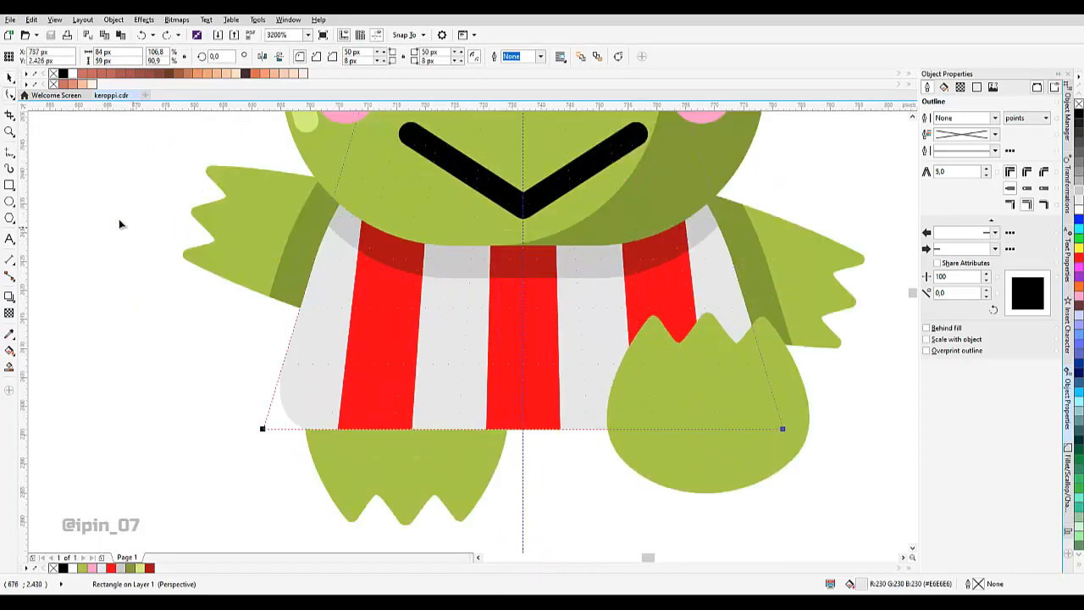
left_click(30, 156)
left_click(51, 189)
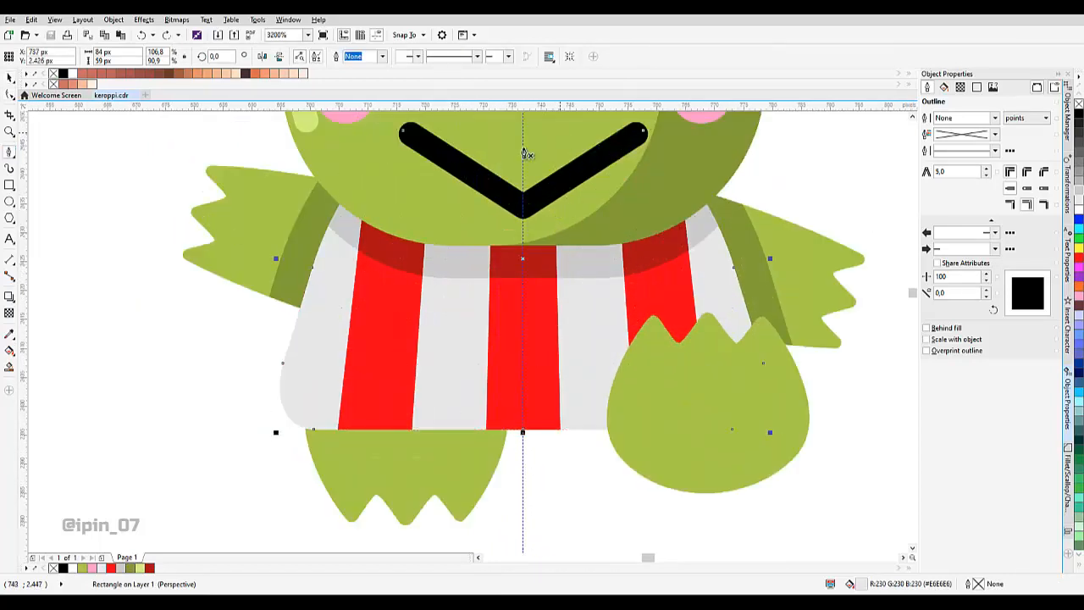
Draw a rectangle about 60 by 49 px over the left part of the body and round its corners to about 11 px.
key("F6")
left_click_drag(273, 161, 624, 451)
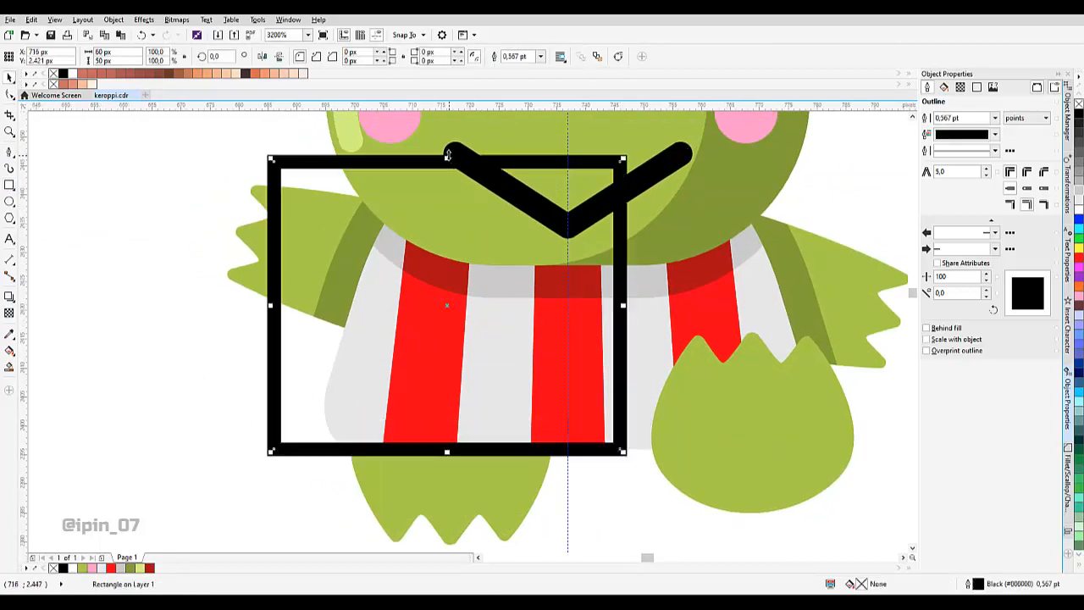
left_click_drag(447, 154, 441, 168)
left_click(16, 92)
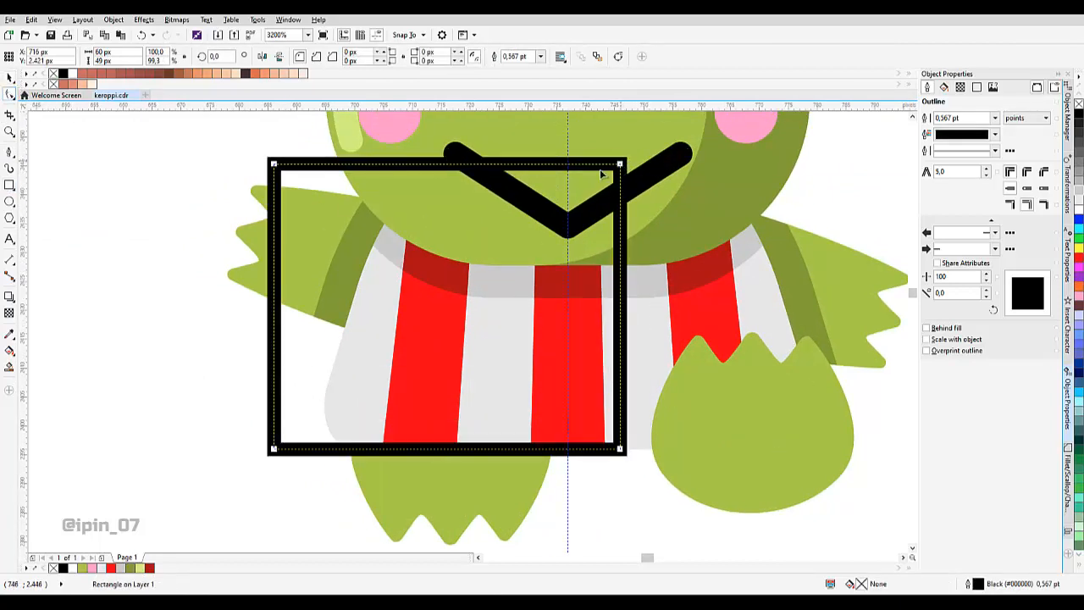
left_click_drag(620, 164, 559, 185)
left_click_drag(649, 344, 627, 300)
key("space")
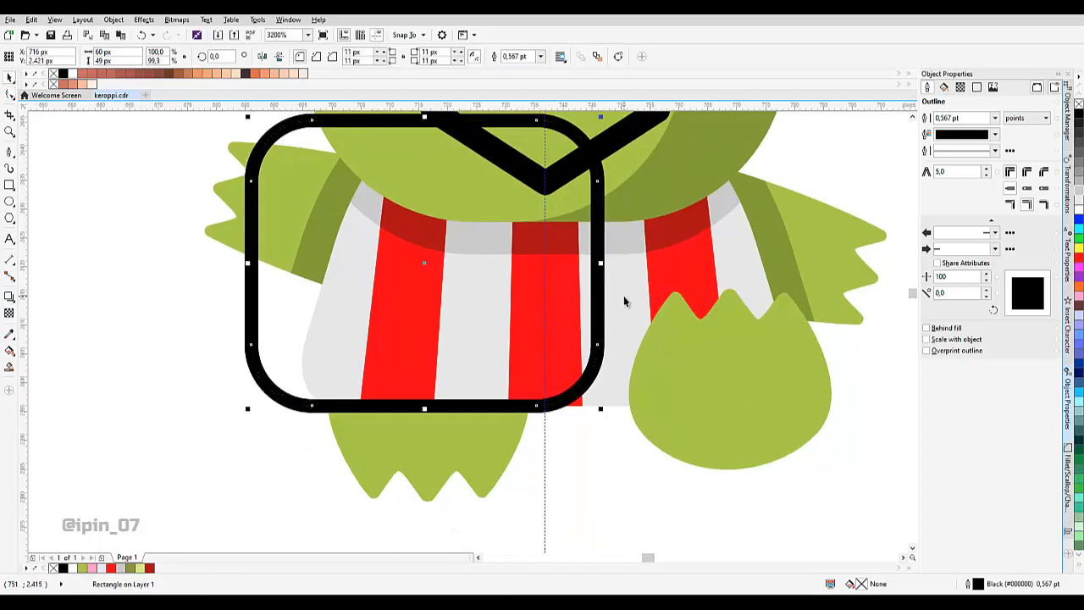
Try to shorten the rounded rectangle from its upper edge to about 39 px high.
left_click(619, 241)
left_click(855, 192)
left_click(482, 251)
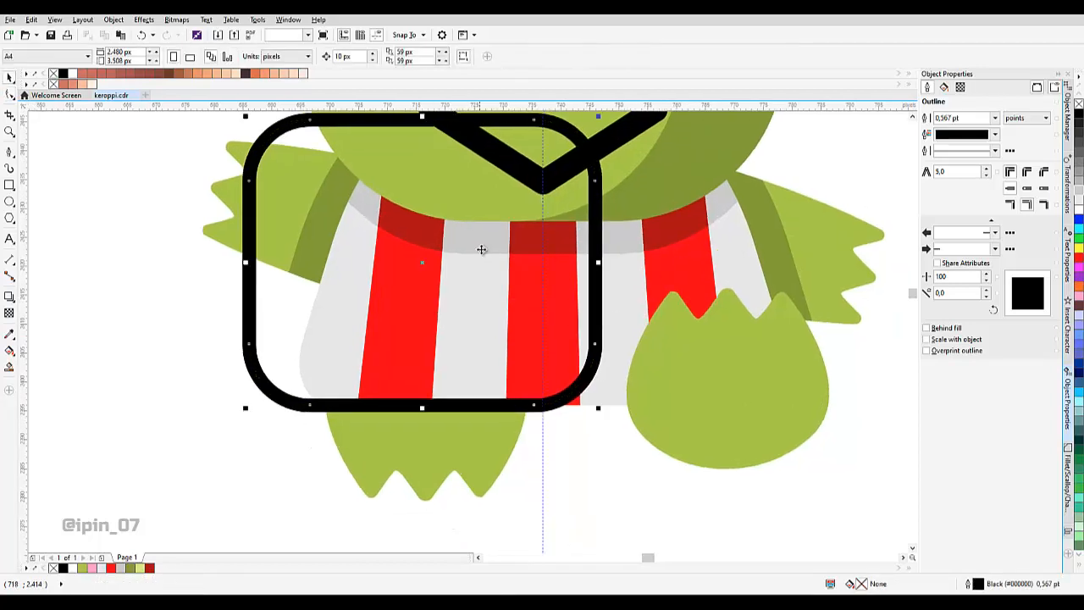
left_click_drag(482, 251, 488, 284)
left_click_drag(430, 143, 448, 209)
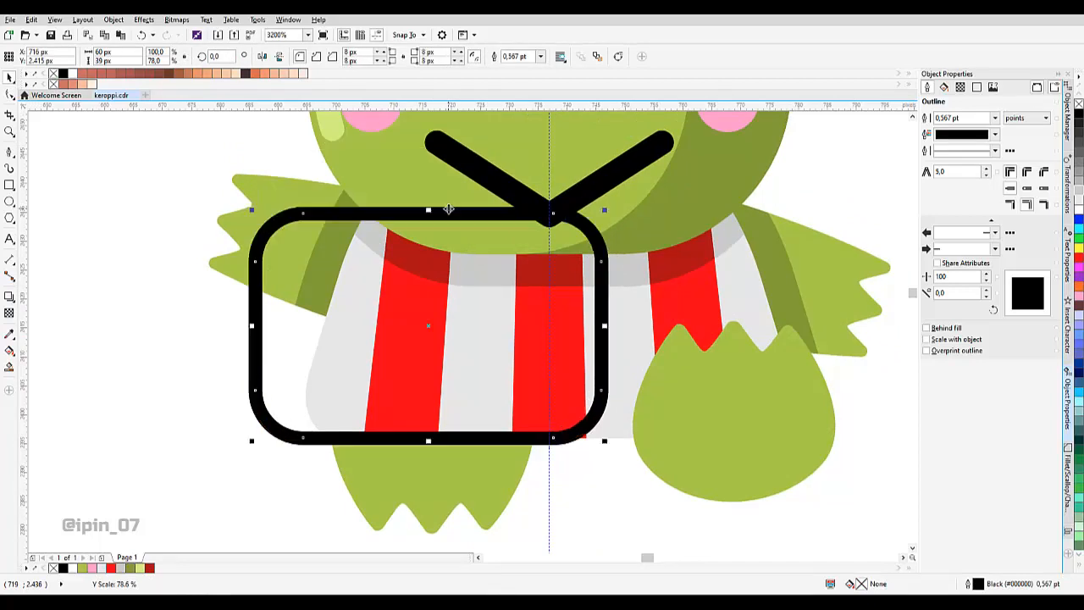
key("ctrl+z")
Intersect the rounded rectangle with the light grey body and with the red stripes, and delete the rectangle.
left_click(485, 167, "shift")
left_click(367, 57)
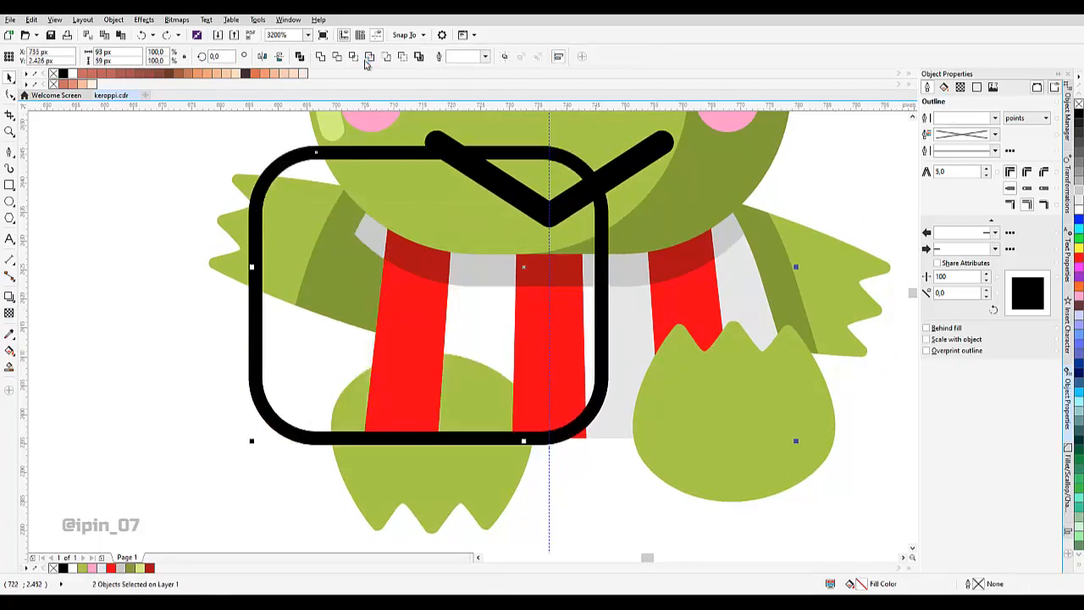
key("ctrl+z")
left_click(353, 56)
left_click(467, 339)
left_click_drag(469, 349, 466, 319)
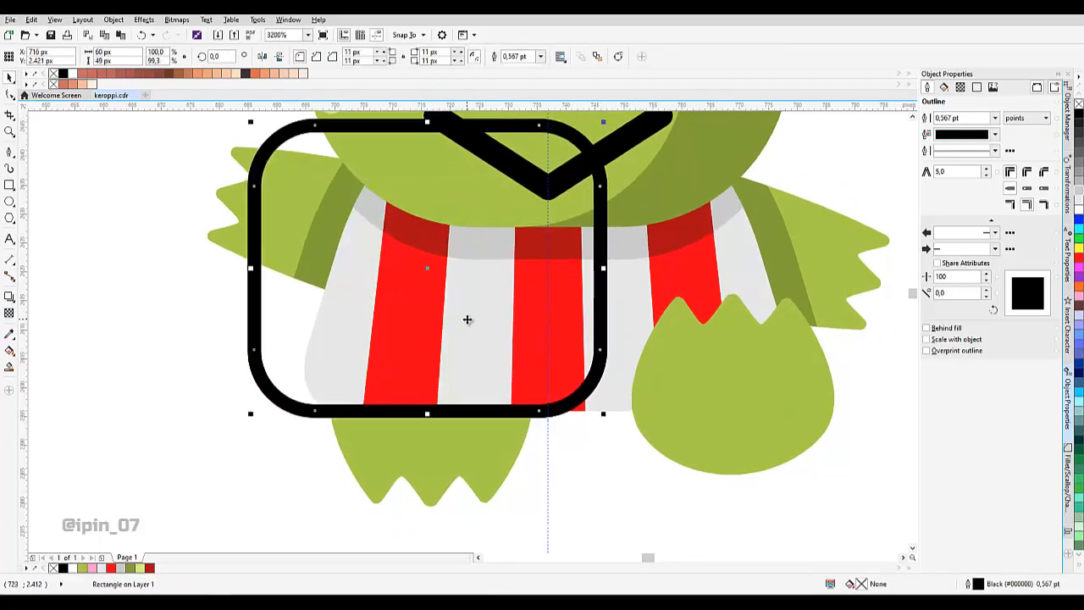
left_click(687, 282, "shift")
left_click(357, 56)
left_click(430, 237)
key("Delete")
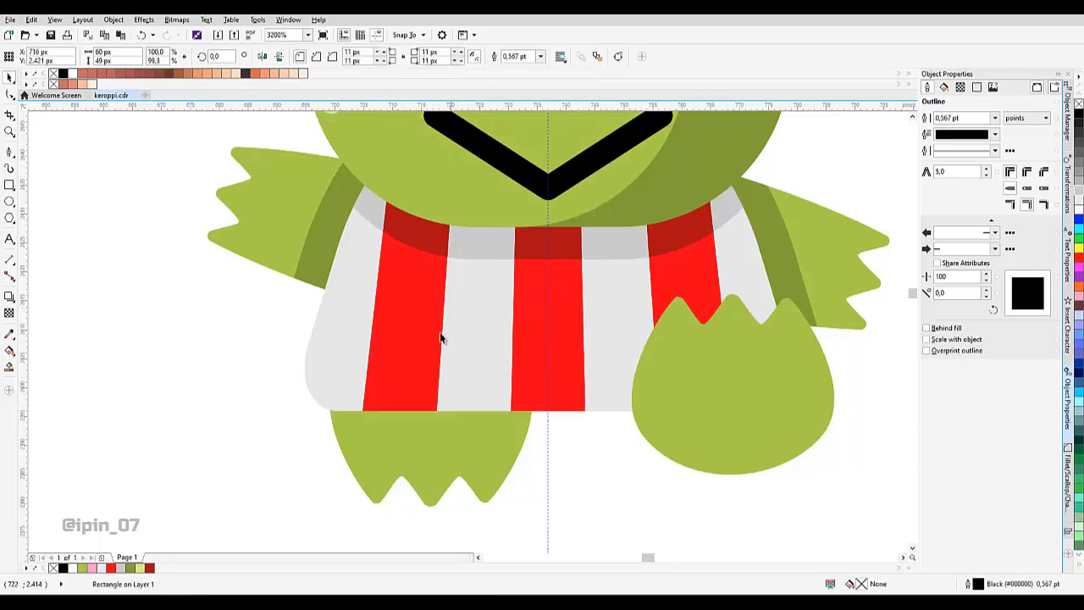
Delete the surplus nodes along the lower edge of the intersected light grey body piece.
left_click(439, 334)
left_click(457, 350)
double_click(457, 346)
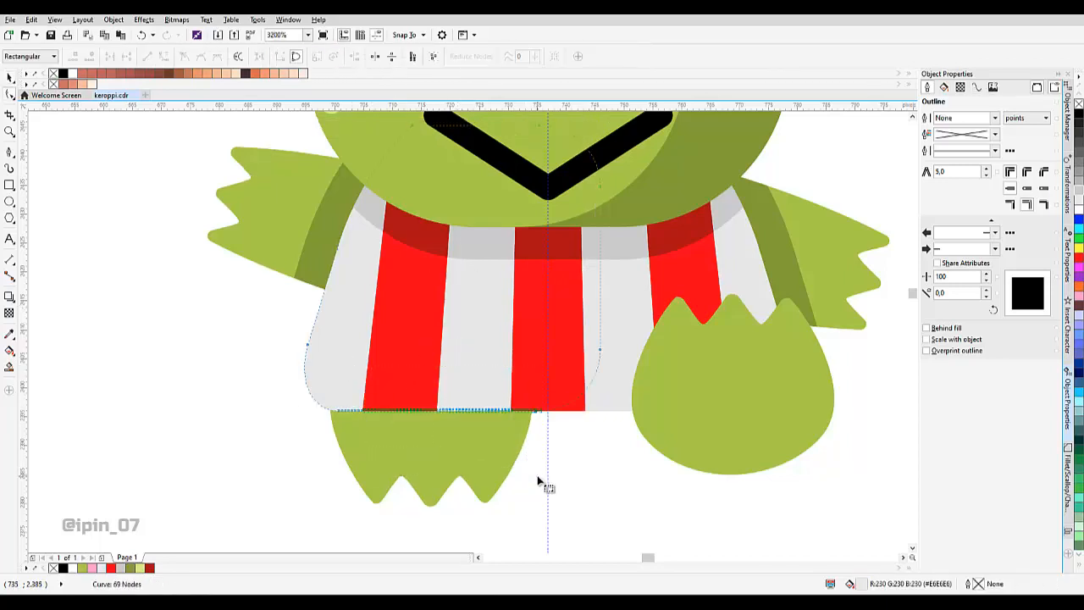
key("Delete")
scroll(358, 402, "up", 2)
left_click_drag(401, 488, 402, 488)
key("Delete")
left_click_drag(497, 392, 188, 398)
scroll(188, 399, "down", 1)
scroll(591, 420, "up", 3)
scroll(585, 421, "down", 4)
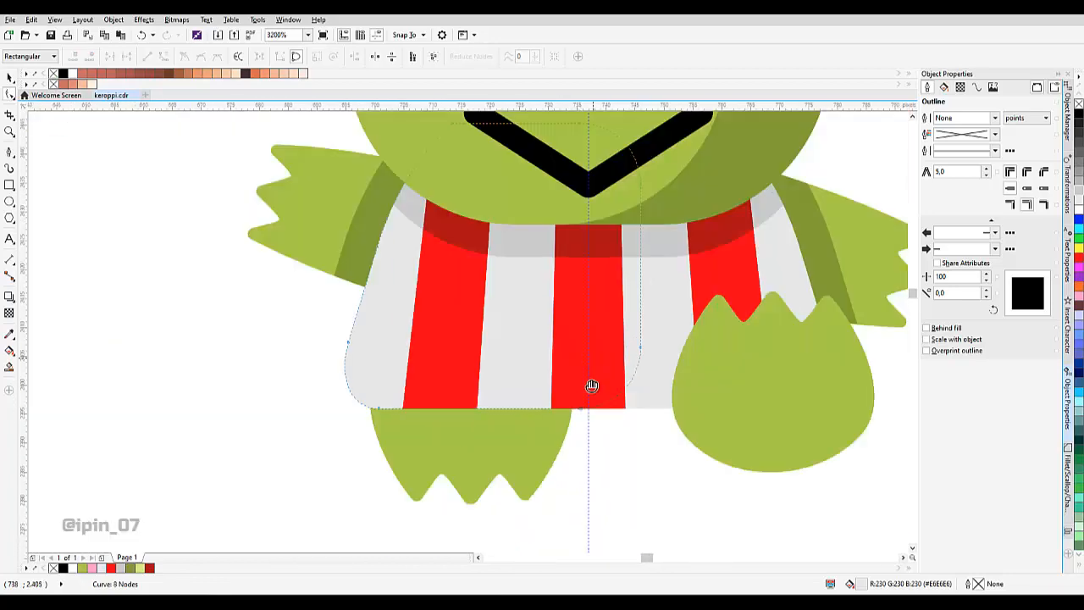
left_click_drag(590, 385, 586, 412)
Fill the underlying body with the shadow grey and the underlying stripe group with the dark red shadow colour.
key("space")
left_click(679, 316)
left_click(702, 297)
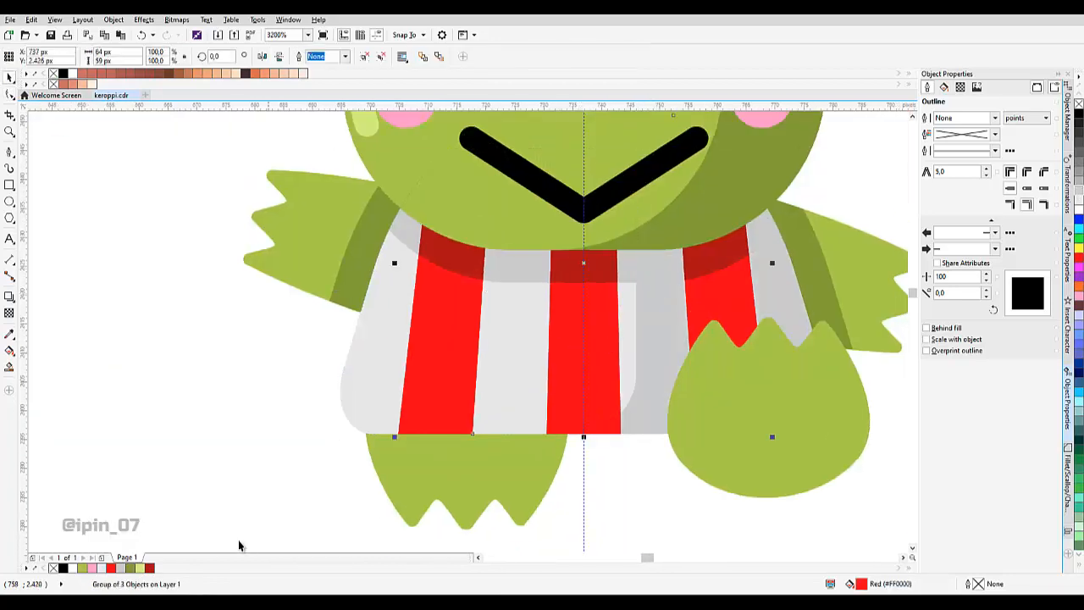
left_click(149, 568)
Place a grey copy of the body slightly lower in front, intersect it with the left leg and delete the copy.
scroll(631, 377, "up", 5)
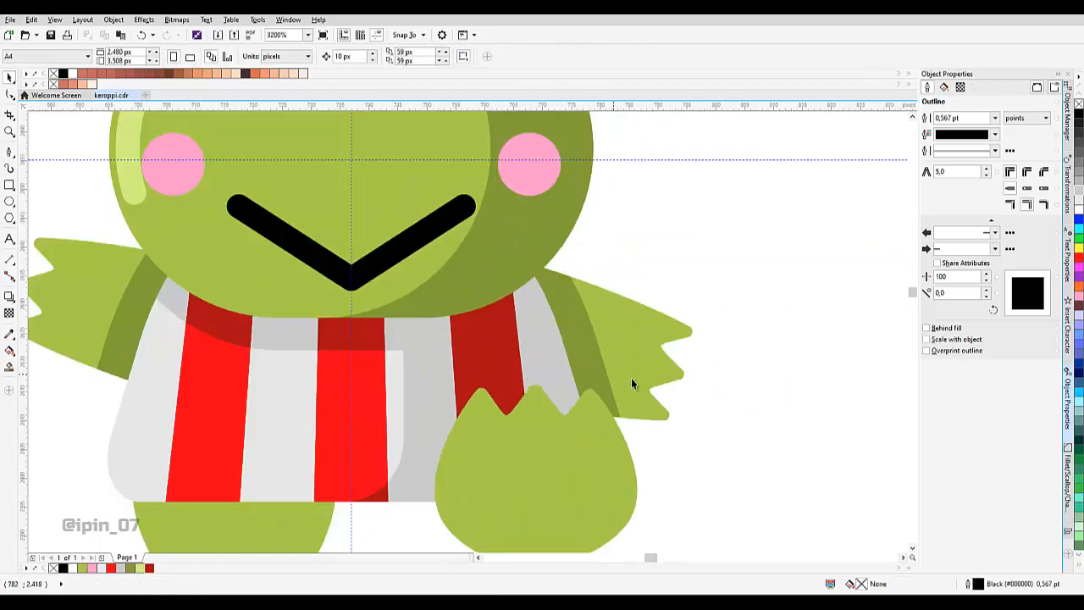
left_click(635, 327)
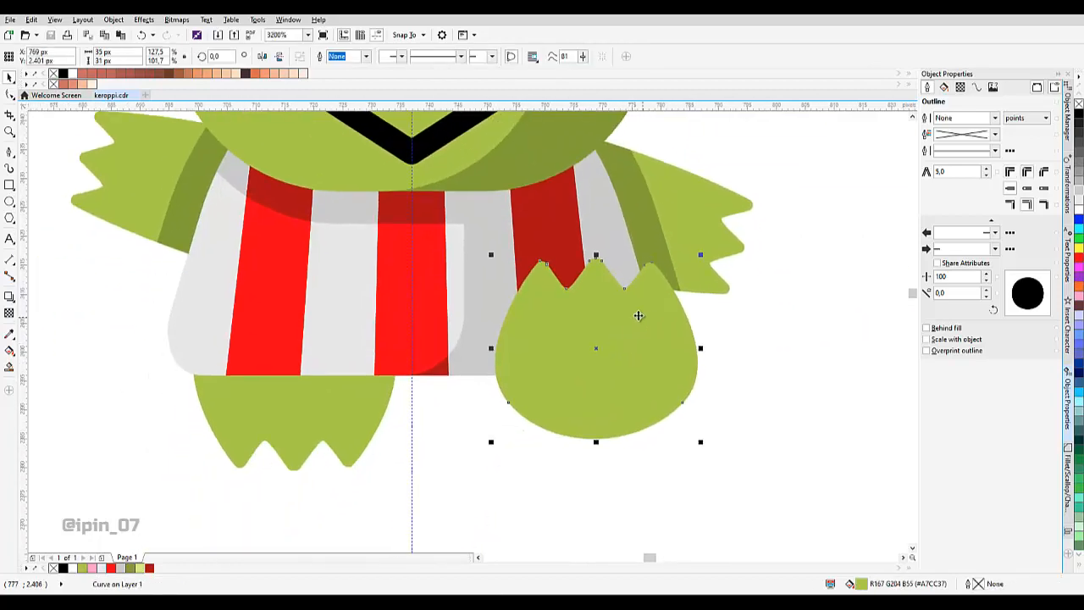
left_click_drag(368, 390, 489, 328)
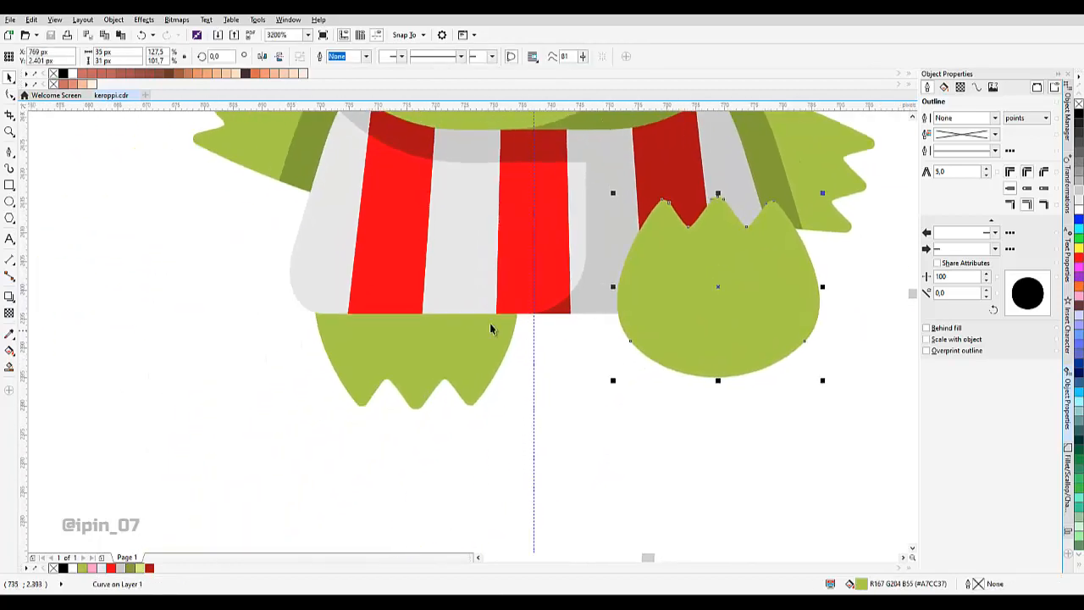
left_click(617, 216, "shift")
key("shift+Page_Up")
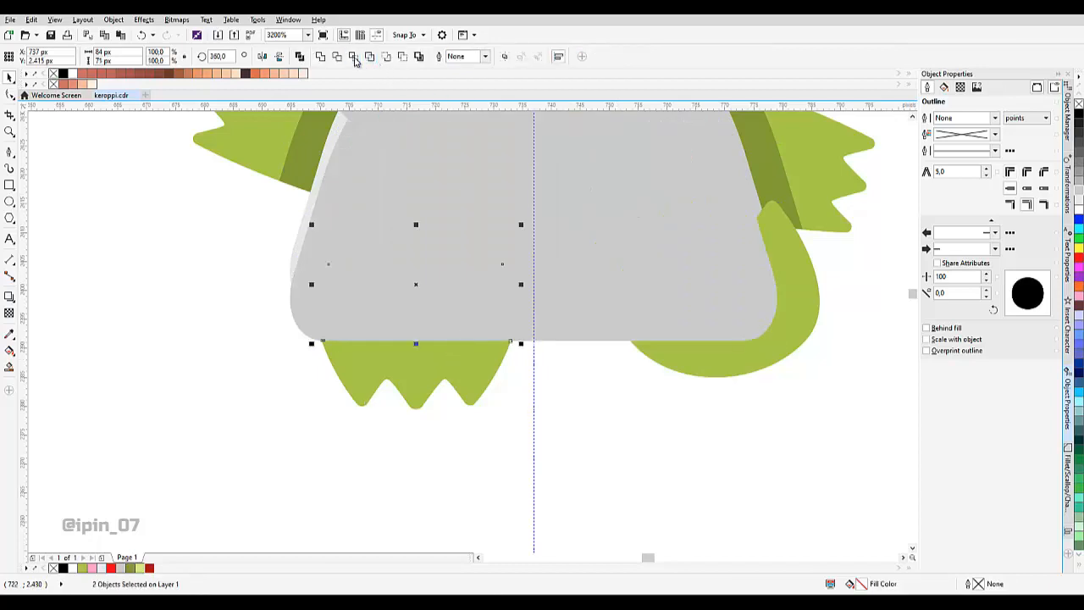
left_click(354, 57)
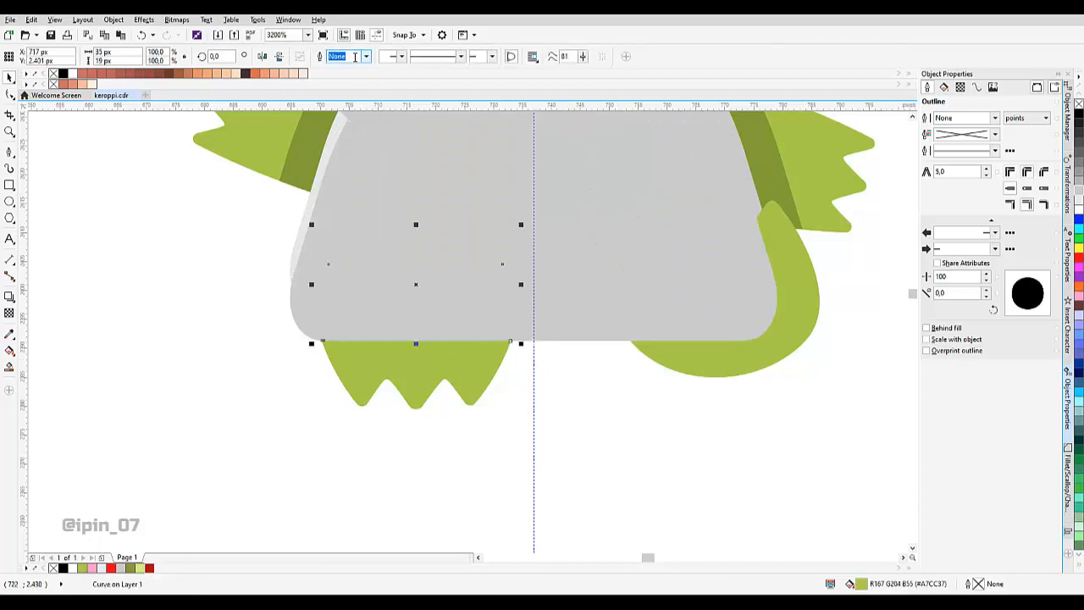
left_click(469, 322)
key("Delete")
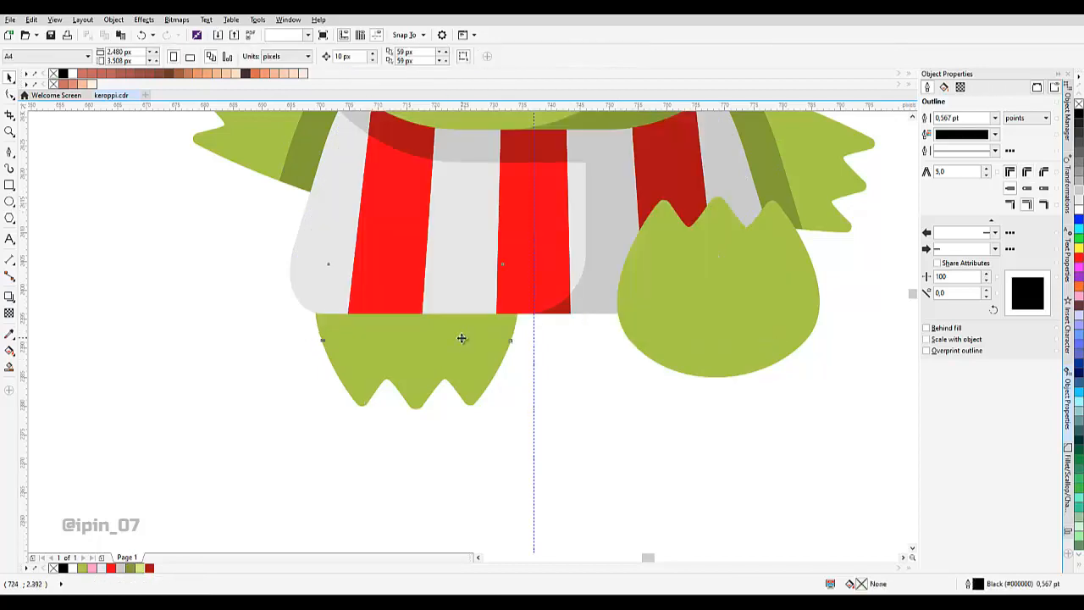
Fill the intersected strip of the left leg below the body with the dark green shadow colour.
left_click(462, 337)
left_click(131, 567)
scroll(316, 425, "down", 3)
left_click(424, 361)
scroll(322, 413, "up", 2)
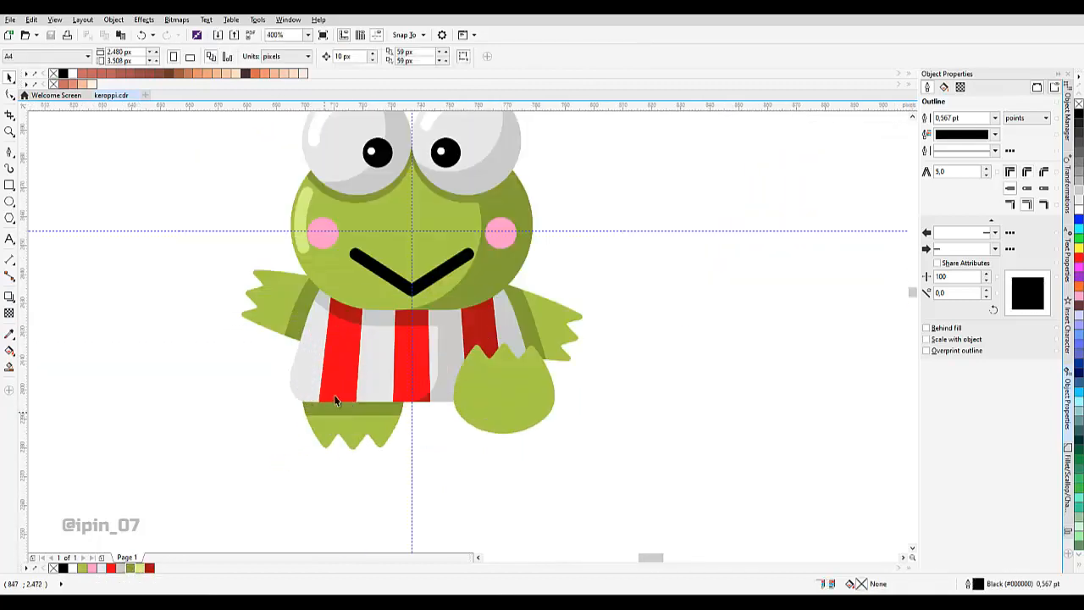
Create a smaller copy of the raised right foot, about 28 by 25 px, inside it and give it a 1.0 pt outline.
scroll(489, 376, "up", 2)
left_click(579, 297)
left_click_drag(578, 297, 569, 321)
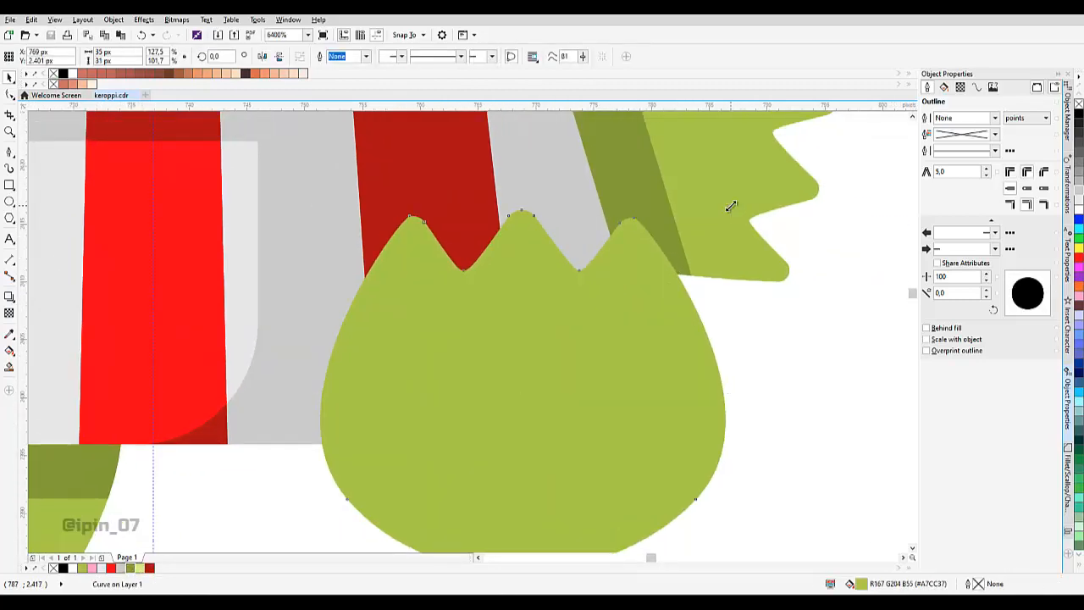
left_click(366, 56)
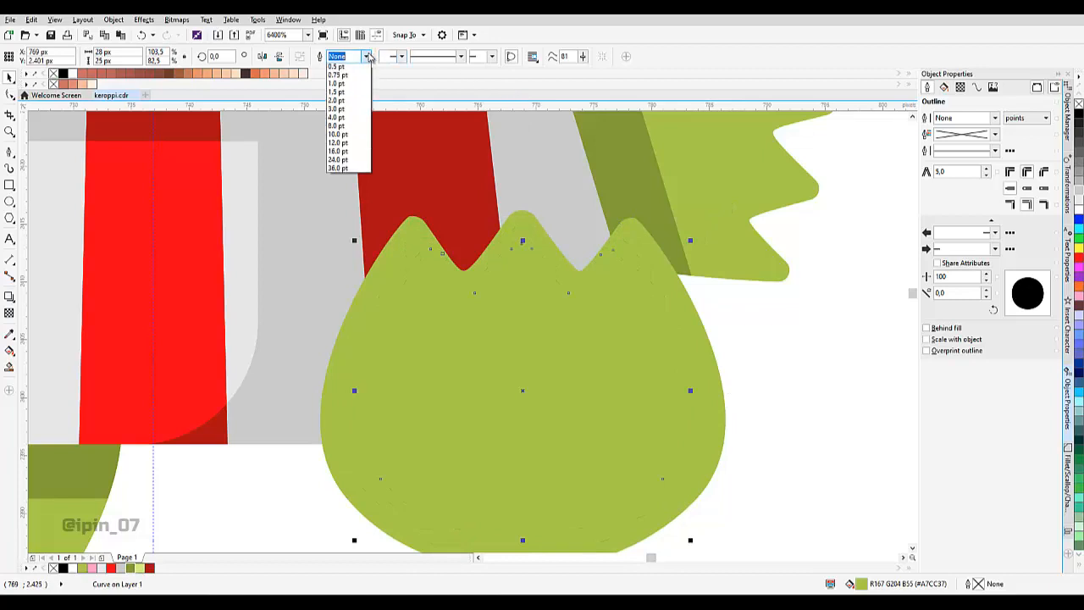
left_click(347, 108)
Delete nodes from the smaller foot copy so only a short open curve along the foot's left side remains.
key("F10")
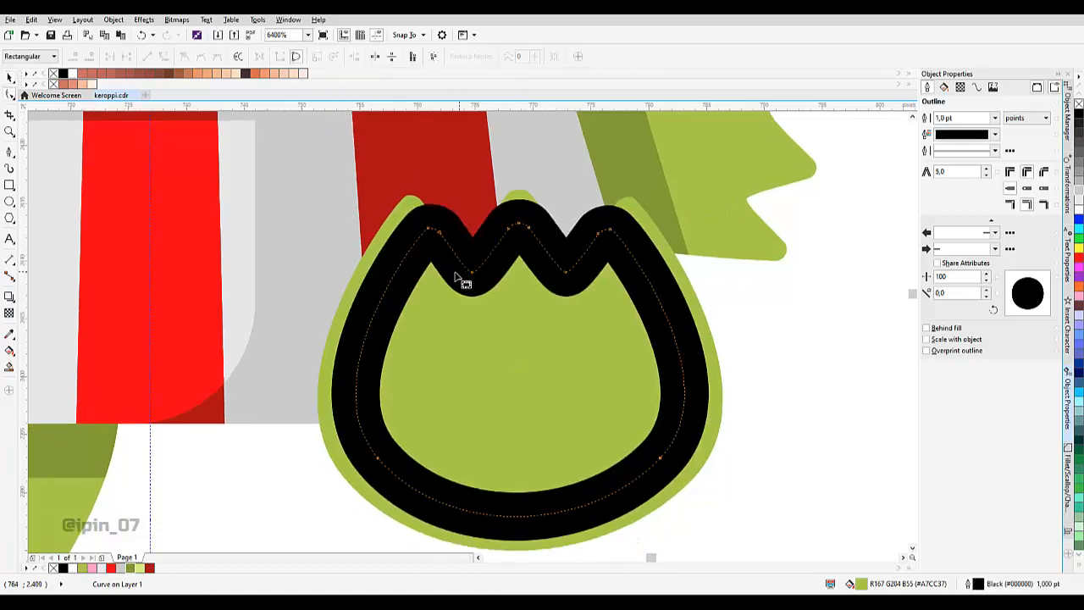
left_click(445, 241)
key("Delete")
left_click_drag(447, 187, 625, 311)
key("Delete")
left_click_drag(435, 214, 458, 278)
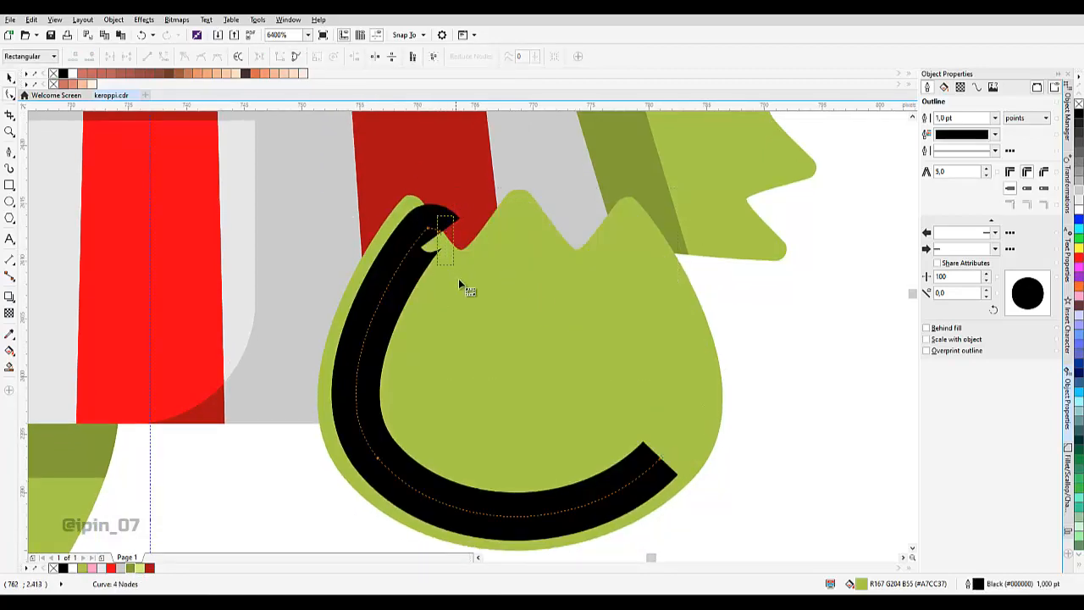
key("Delete")
left_click_drag(593, 398, 754, 544)
key("Delete")
double_click(427, 219)
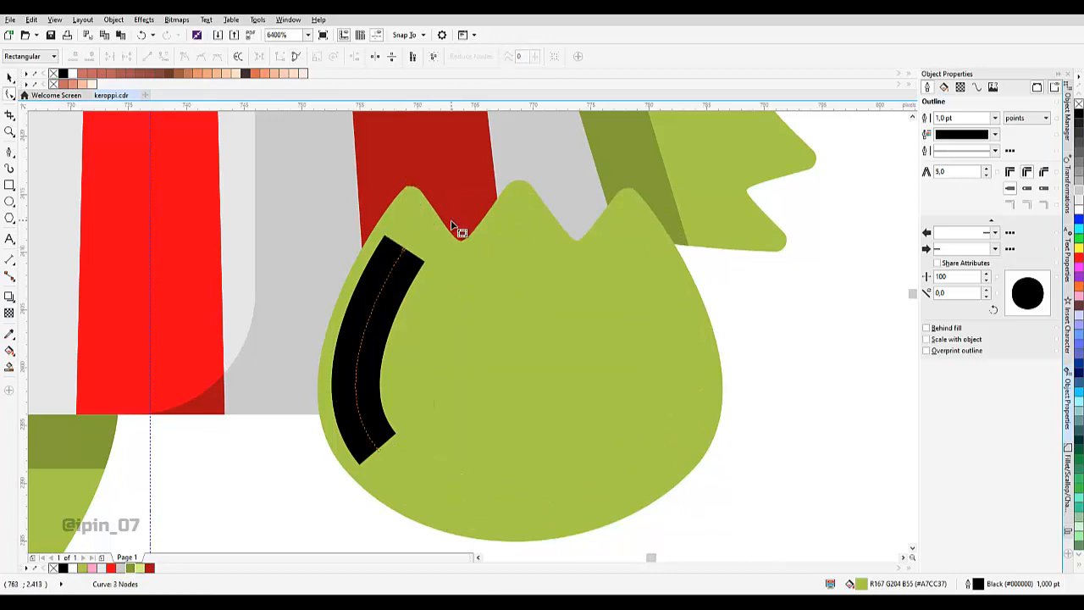
Give the short curve on the raised foot rounded line ends and convert its outline to an object.
key("space")
left_click(1026, 188)
left_click_drag(441, 234, 516, 240)
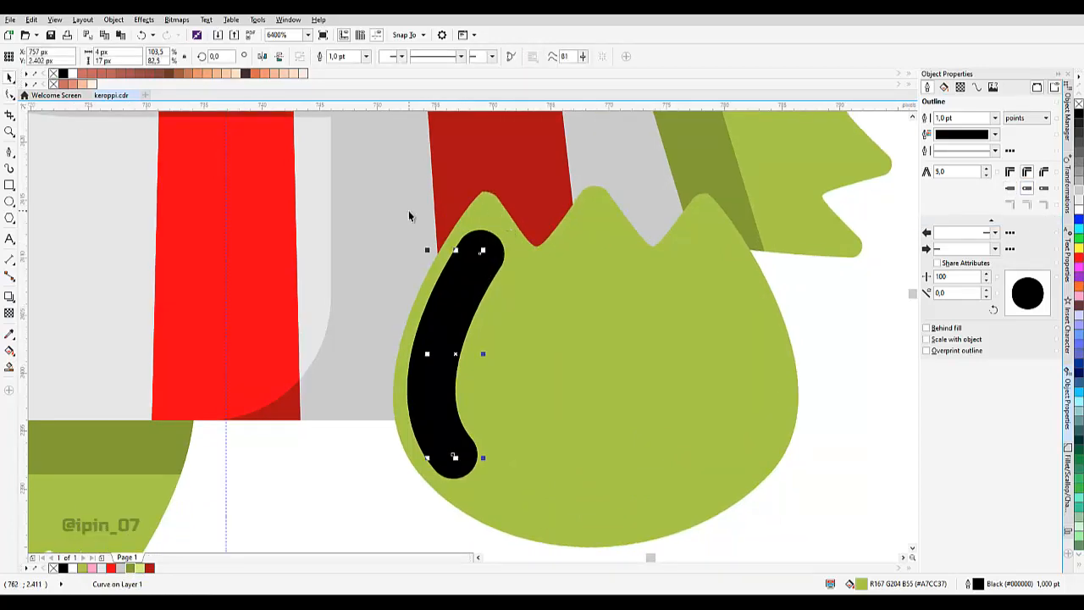
left_click(144, 19)
left_click(144, 20)
left_click(114, 20)
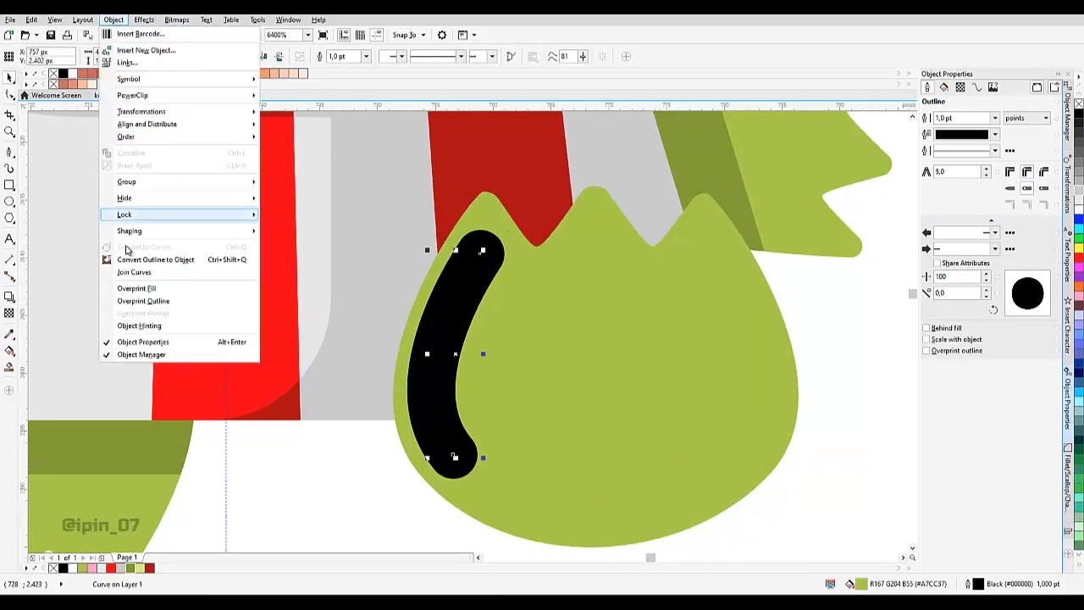
left_click(135, 253)
Fill the converted highlight on the raised foot with the light green highlight colour.
left_click(140, 567)
scroll(445, 365, "down", 2)
left_click(557, 341)
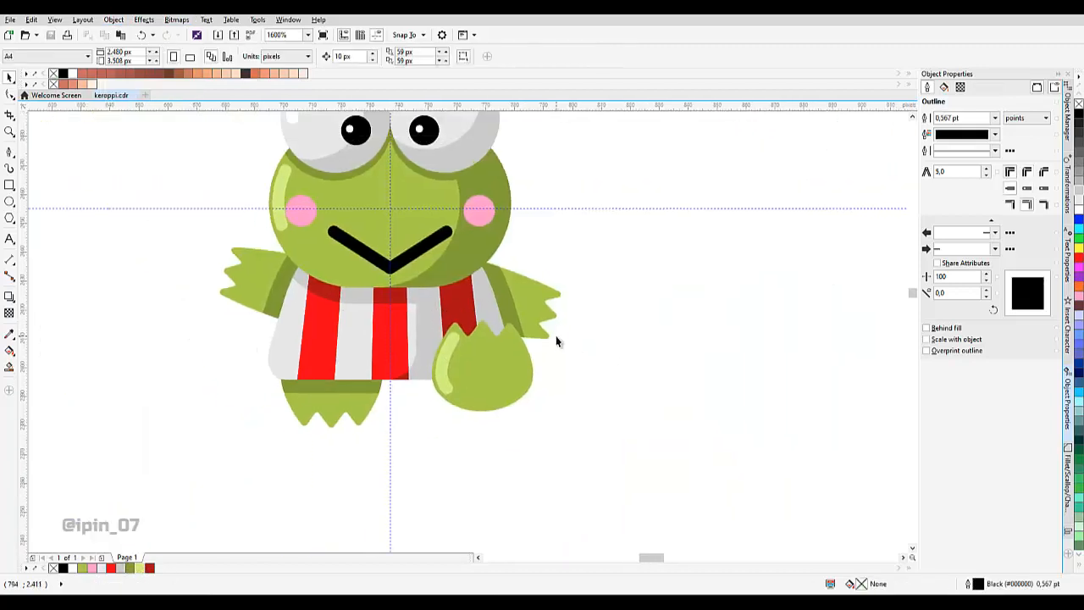
scroll(558, 341, "down", 2)
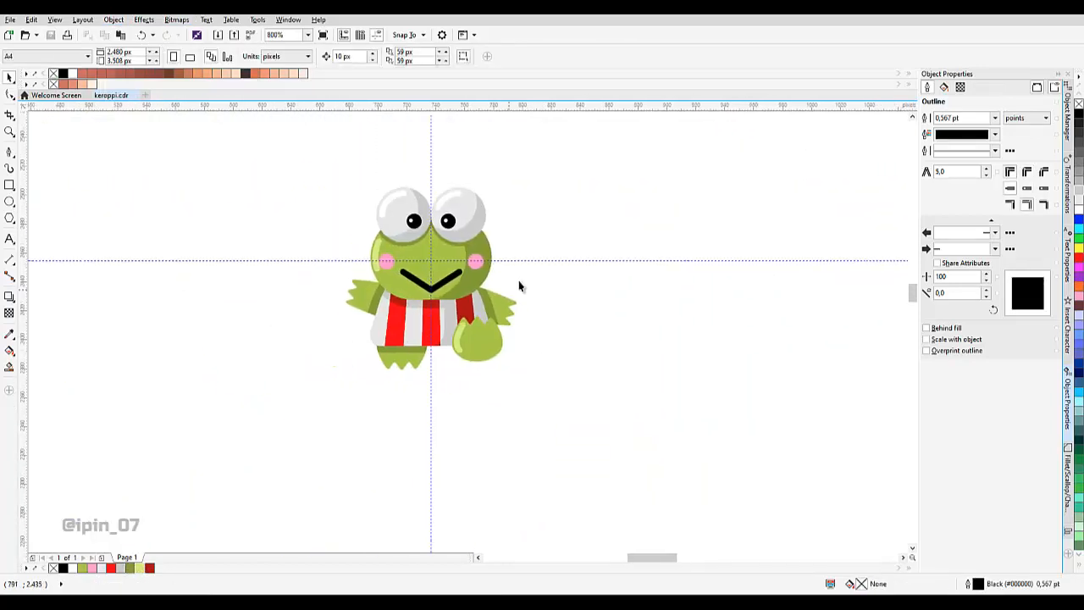
Draw a slanted line about 5 by 18 px along the body's left edge, with a 1.0 pt outline and rounded ends.
scroll(447, 353, "up", 4)
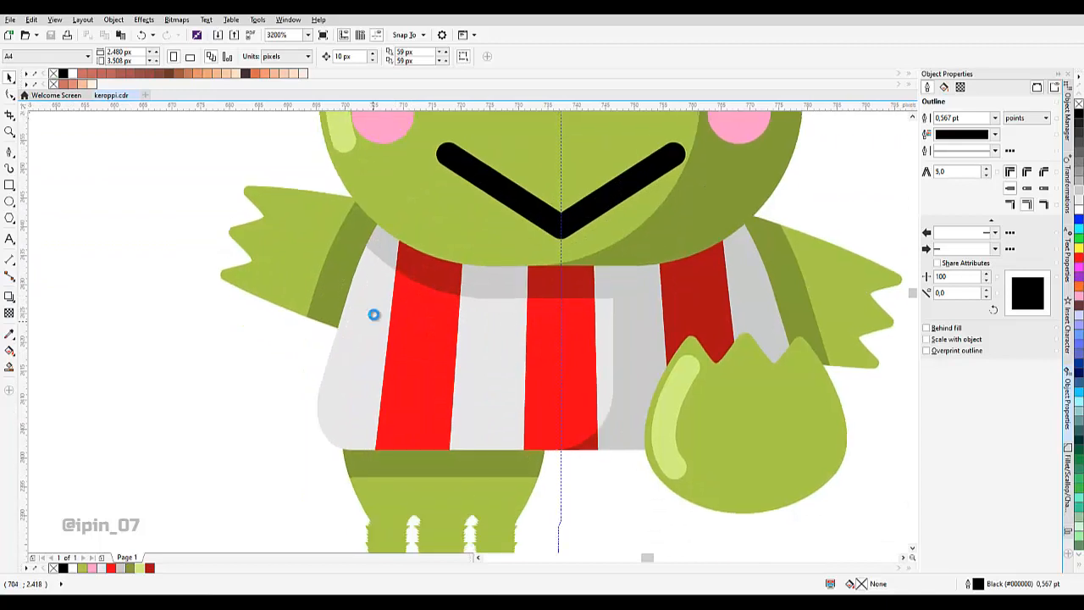
left_click(375, 315)
scroll(380, 251, "up", 2)
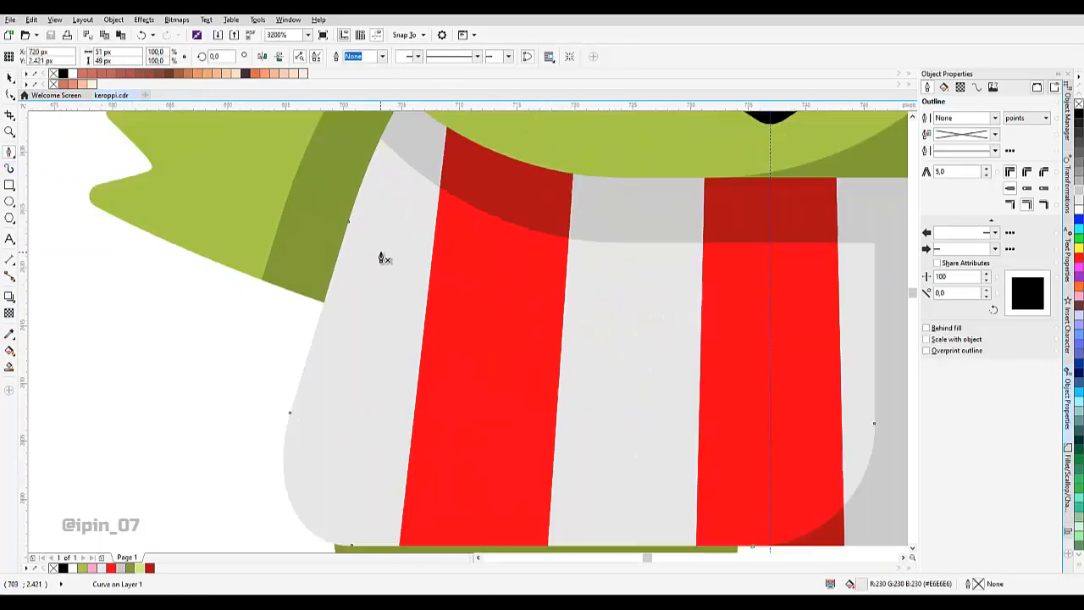
left_click(380, 196)
double_click(329, 402)
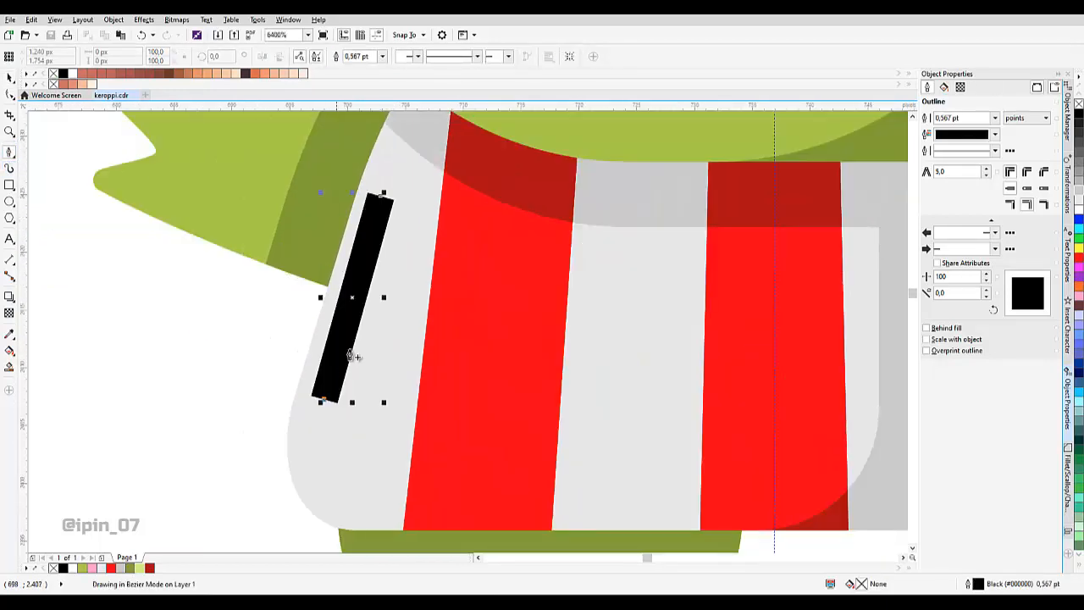
key("space")
left_click(367, 57)
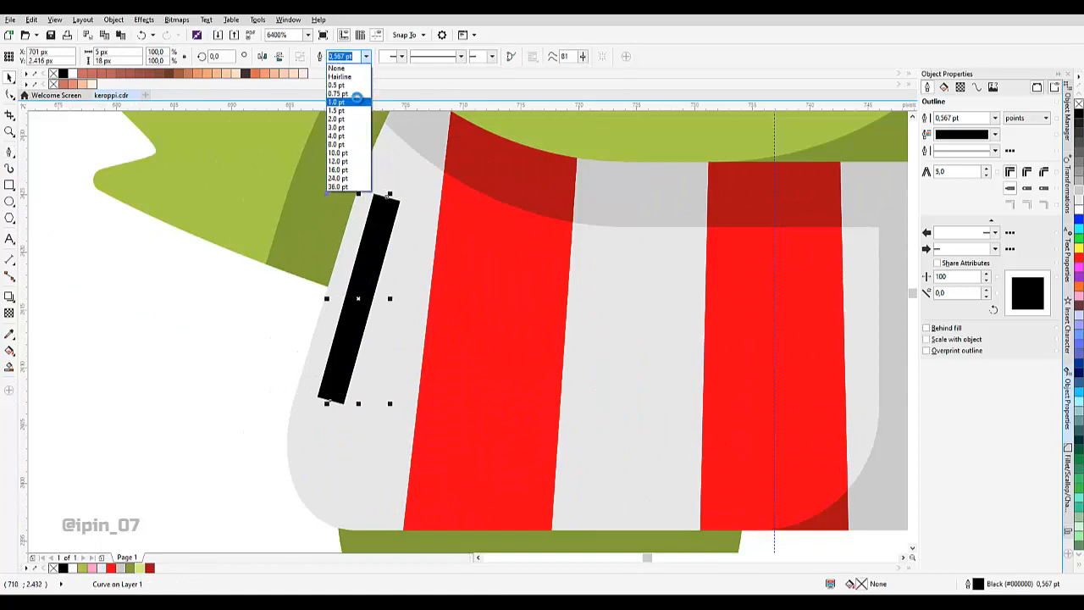
left_click(339, 98)
left_click(1028, 187)
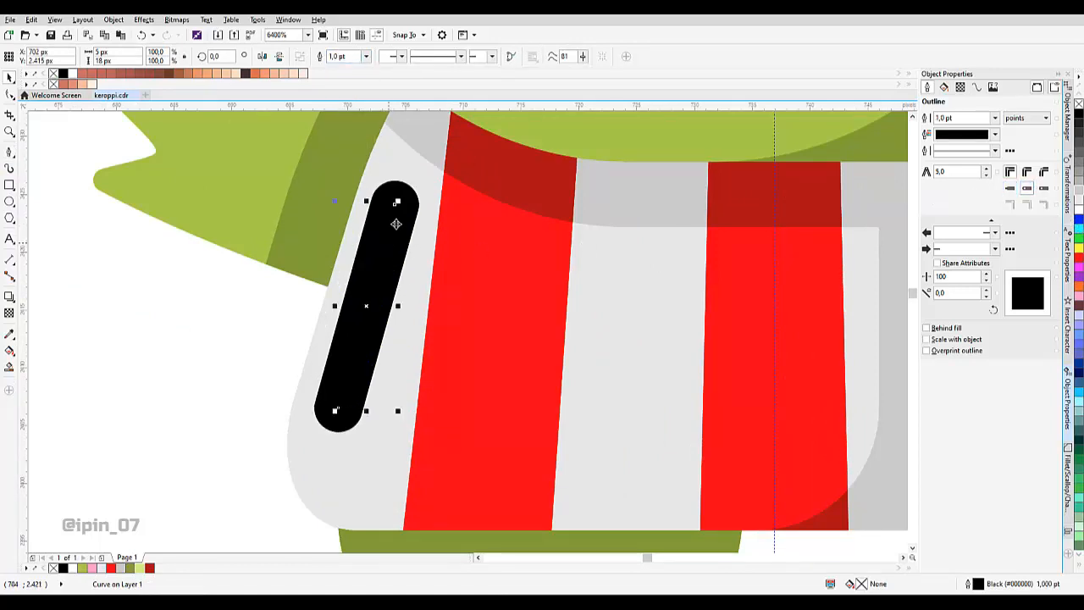
Convert the outline of the line on the body to an object and fill it white as a highlight.
left_click(113, 20)
left_click(152, 257)
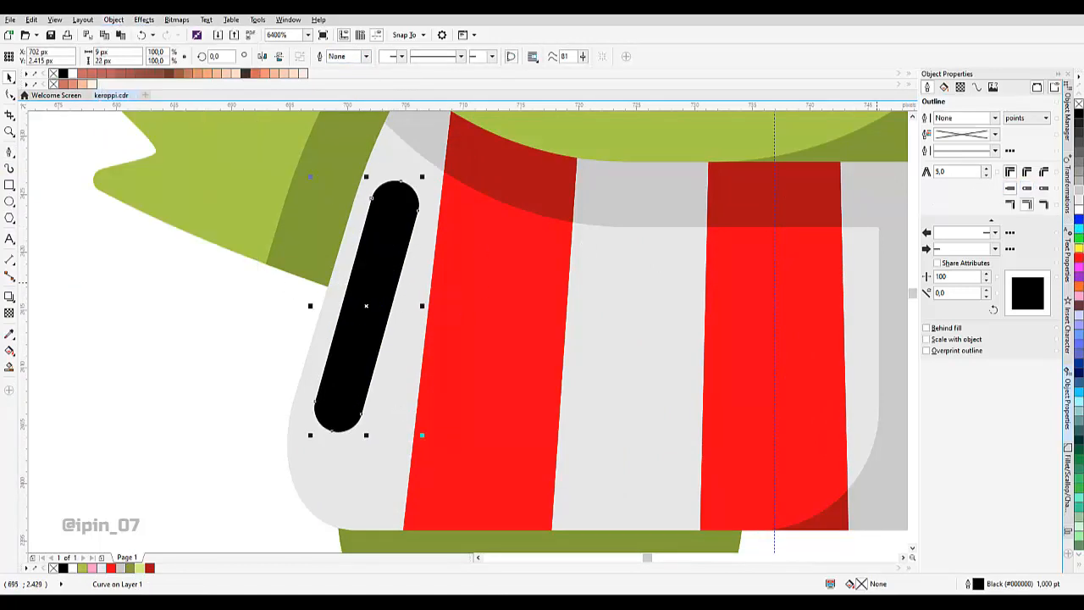
left_click(72, 568)
scroll(334, 356, "down", 4)
left_click(458, 322)
Delete the horizontal and vertical guidelines that cross the frog.
scroll(364, 362, "up", 2)
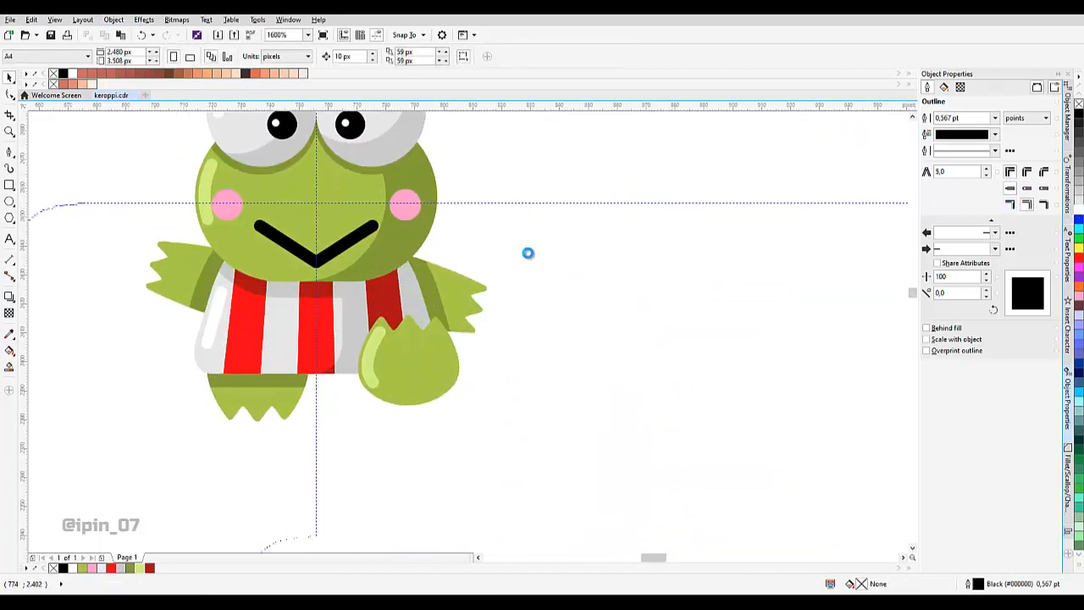
left_click(567, 203)
left_click_drag(348, 180, 411, 254)
left_click_drag(387, 139, 411, 231)
key("Delete")
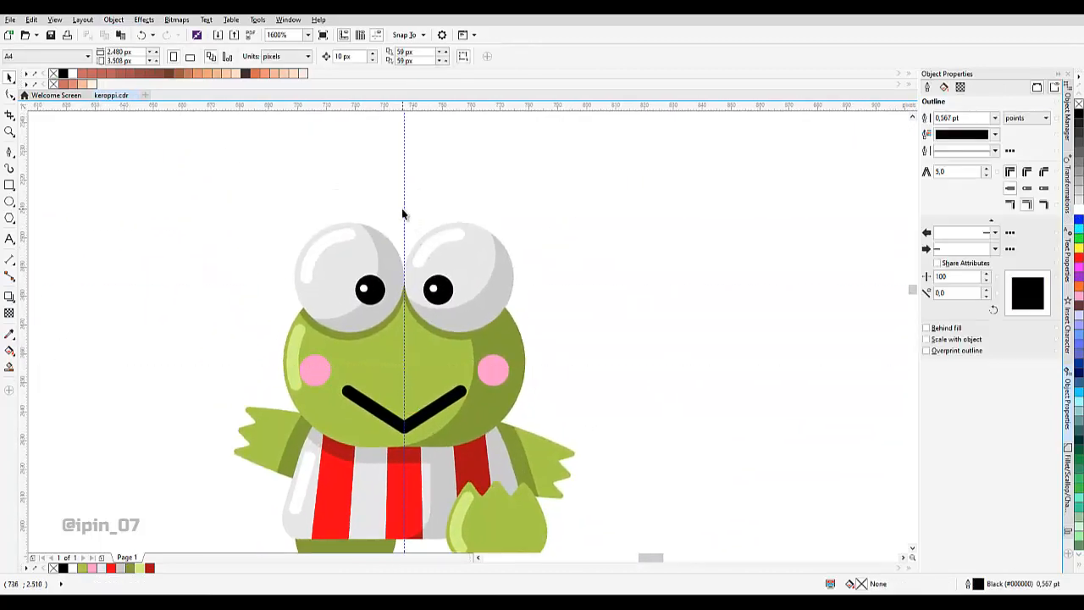
left_click(404, 211)
key("Delete")
Recolour the right cheek circle, which lies in the head's shadow, with a darker pink.
left_click_drag(466, 333, 496, 256)
scroll(517, 283, "up", 1)
left_click(517, 285)
left_click_drag(528, 303, 544, 288)
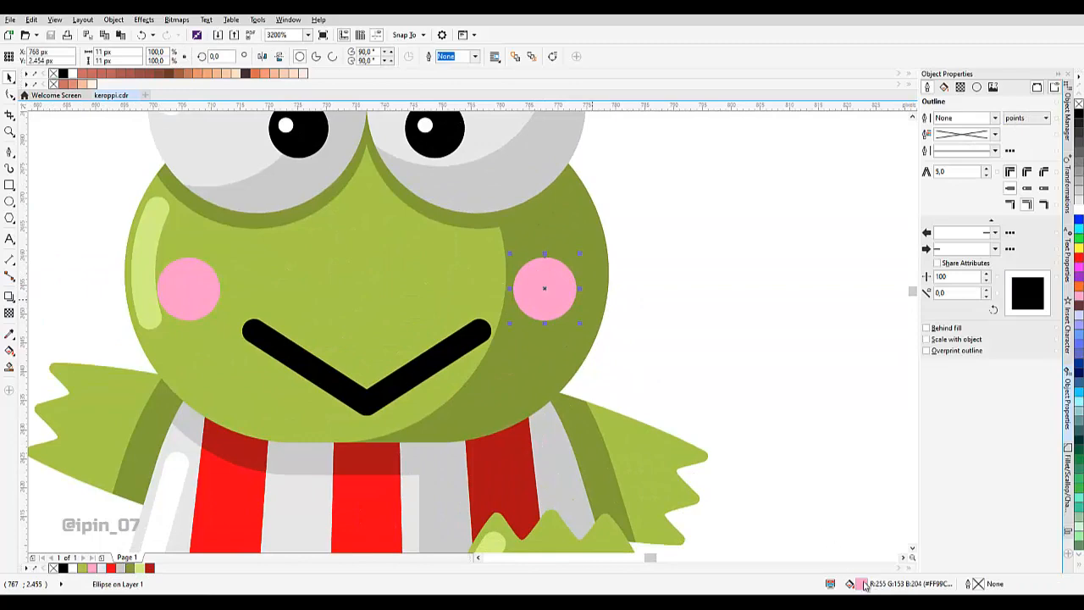
double_click(861, 583)
left_click(414, 254)
left_click(673, 396)
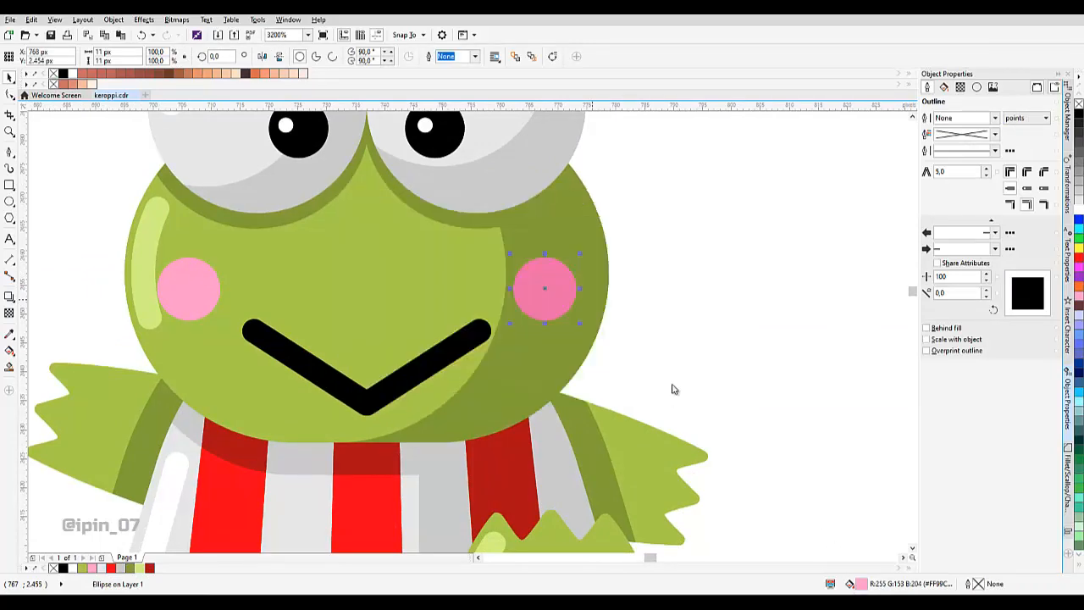
key("Escape")
left_click_drag(585, 279, 584, 286)
scroll(593, 300, "down", 2)
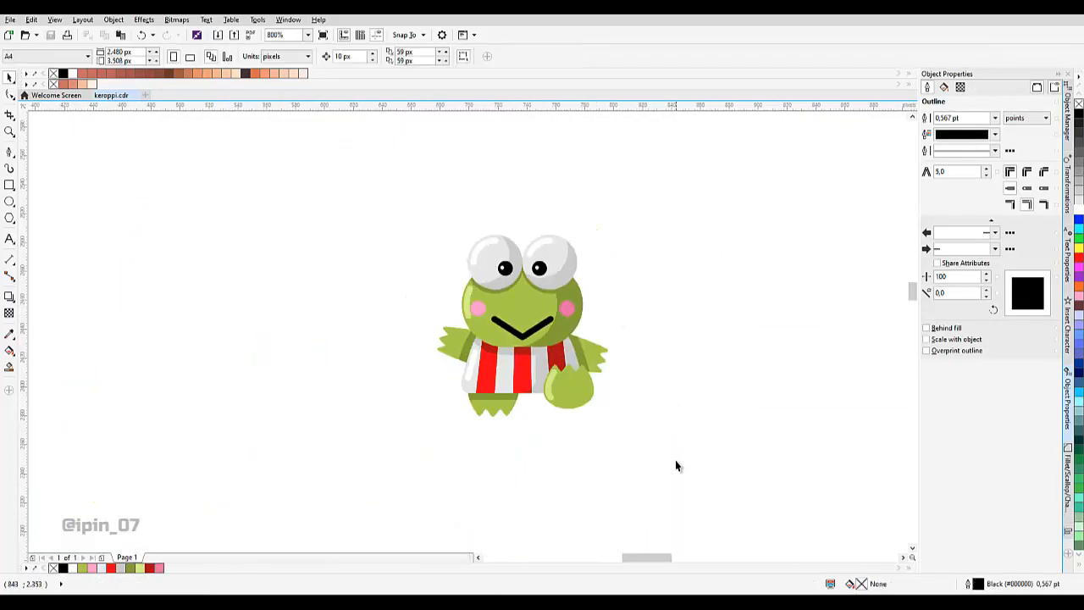
Place a copy of the raised right foot slightly to the left and remove its toes, leaving an open curve for a shadow edge.
scroll(580, 399, "up", 3)
scroll(600, 428, "down", 1)
left_click(624, 334)
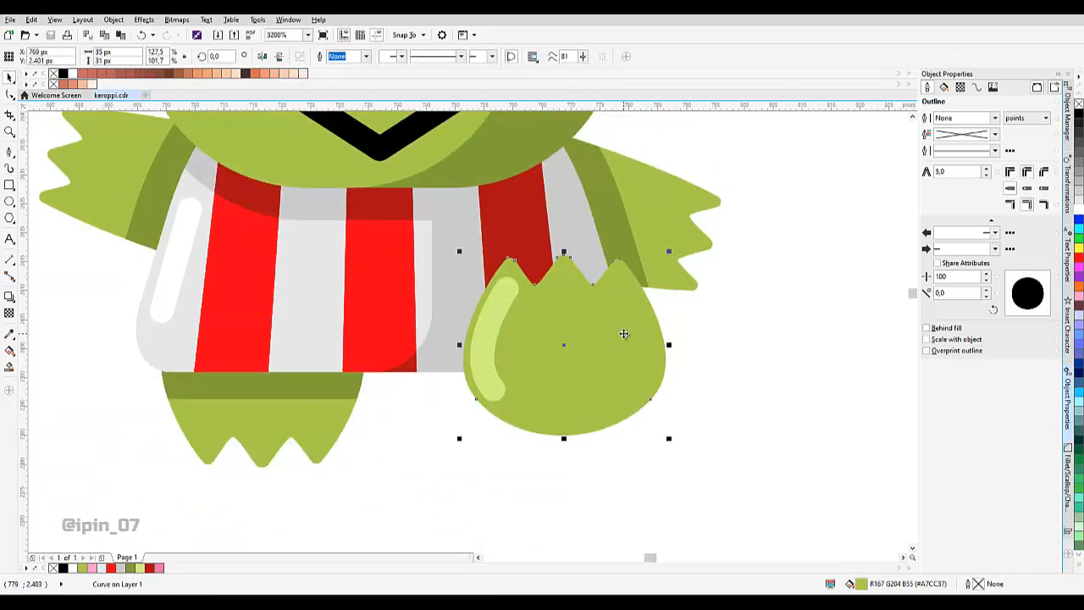
scroll(627, 329, "up", 1)
left_click_drag(539, 332, 462, 316)
right_click(462, 316)
scroll(416, 204, "up", 2)
key("F10")
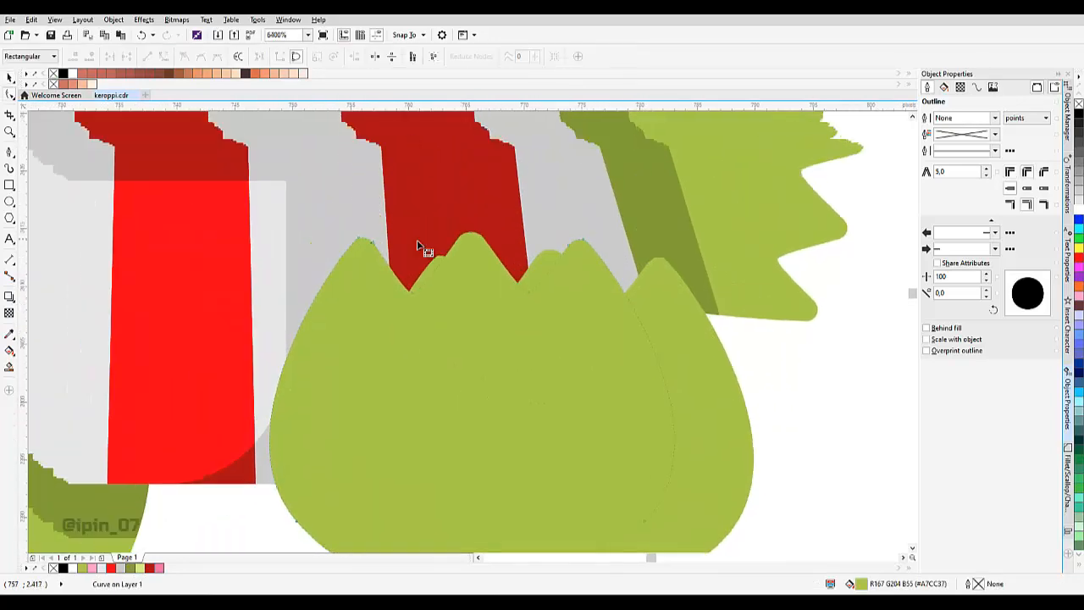
left_click_drag(249, 176, 574, 331)
key("Delete")
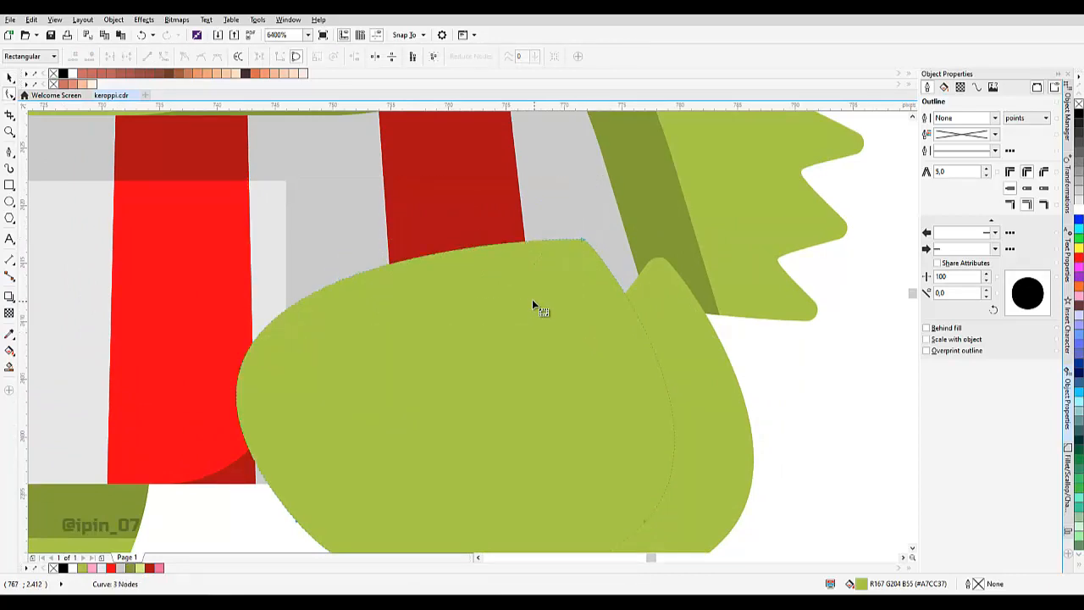
key("ctrl+z")
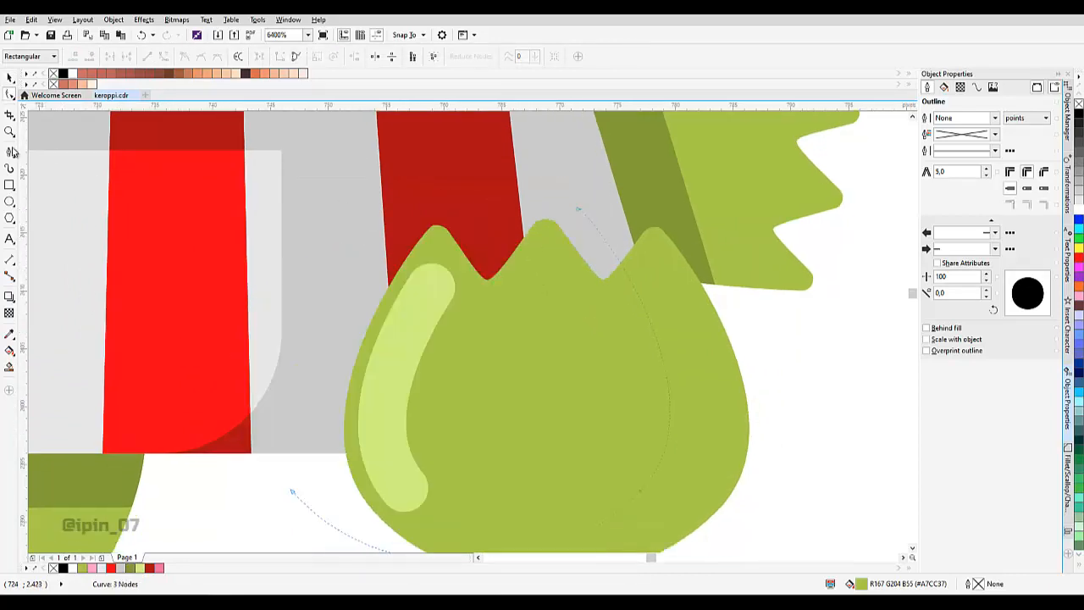
Close the open curve into a large shape covering the foot's right side, intersect it with the foot and delete the large shape.
left_click(11, 152)
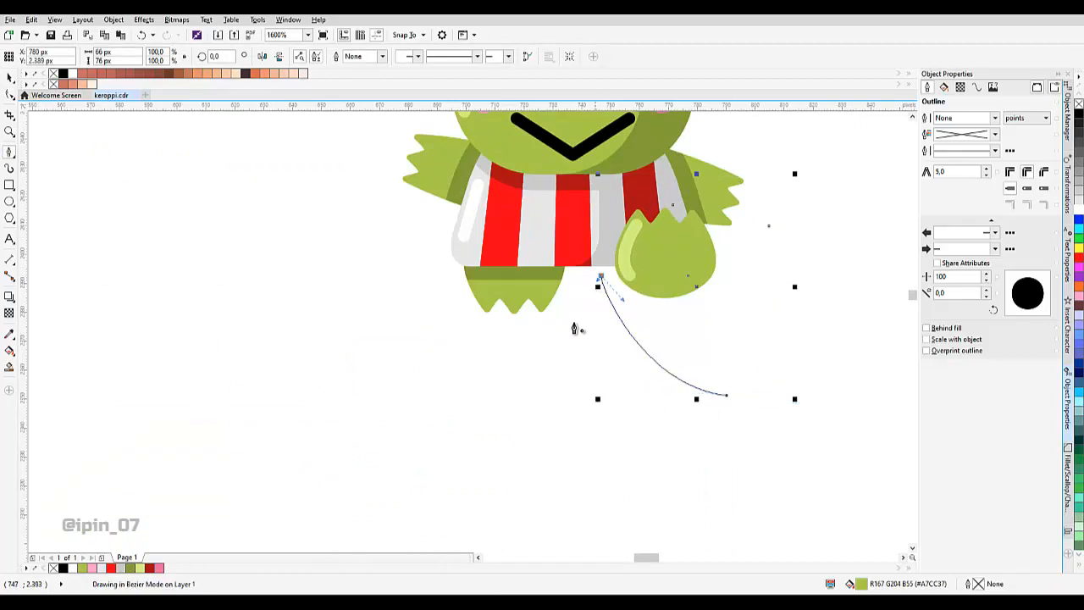
scroll(575, 246, "up", 3)
left_click(576, 246, "shift")
left_click(365, 57)
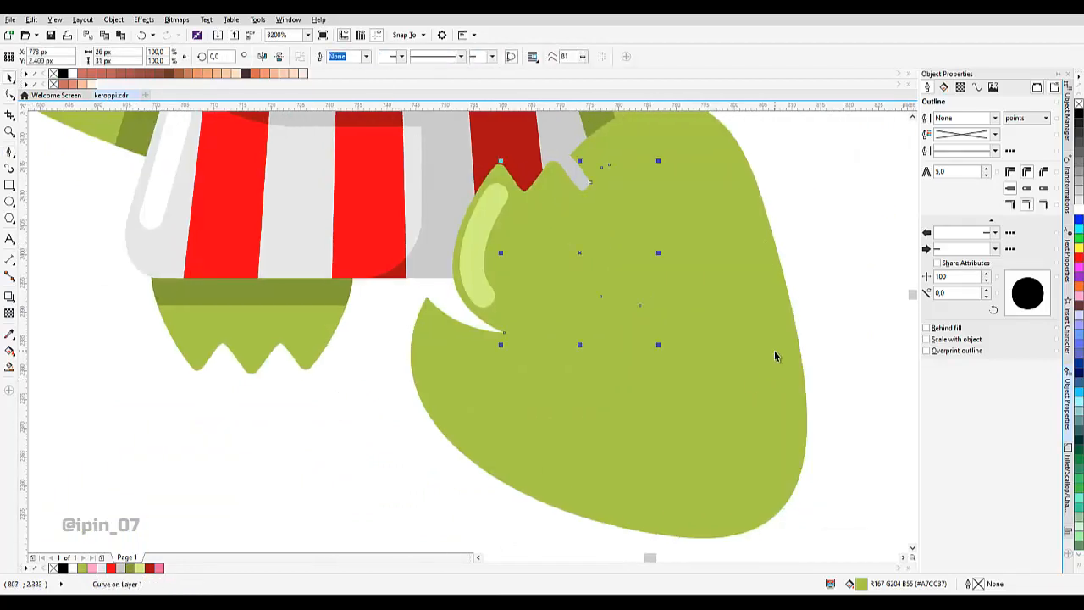
left_click(775, 353)
key("Delete")
Try the dark green shadow colour #83A128 on the strip along the foot's right side, and remove the strip.
left_click(634, 289)
left_click(129, 568)
scroll(532, 379, "down", 2)
left_click(617, 297)
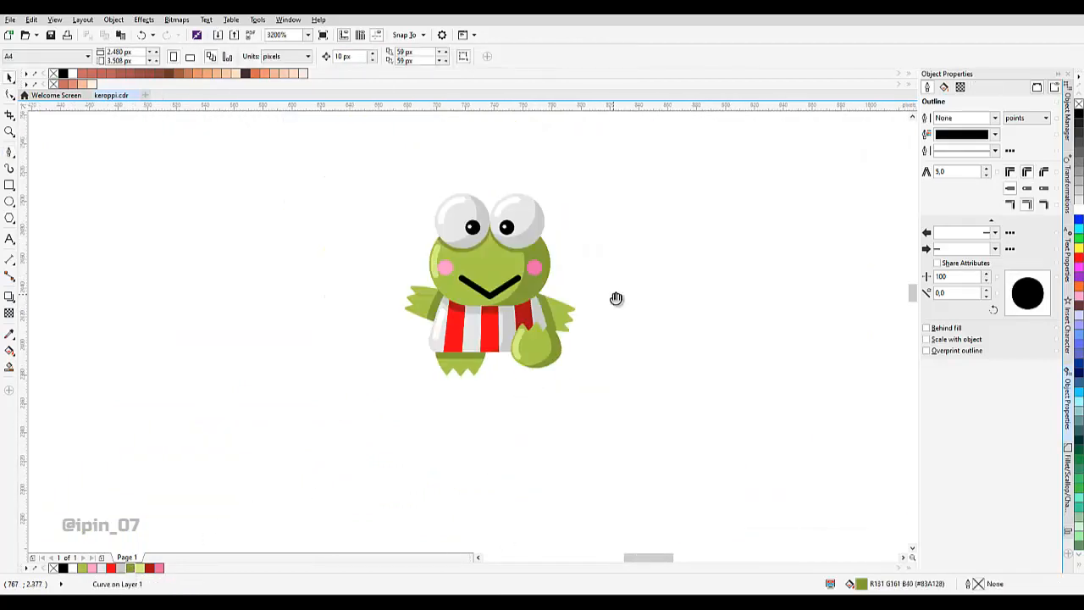
scroll(539, 333, "up", 1)
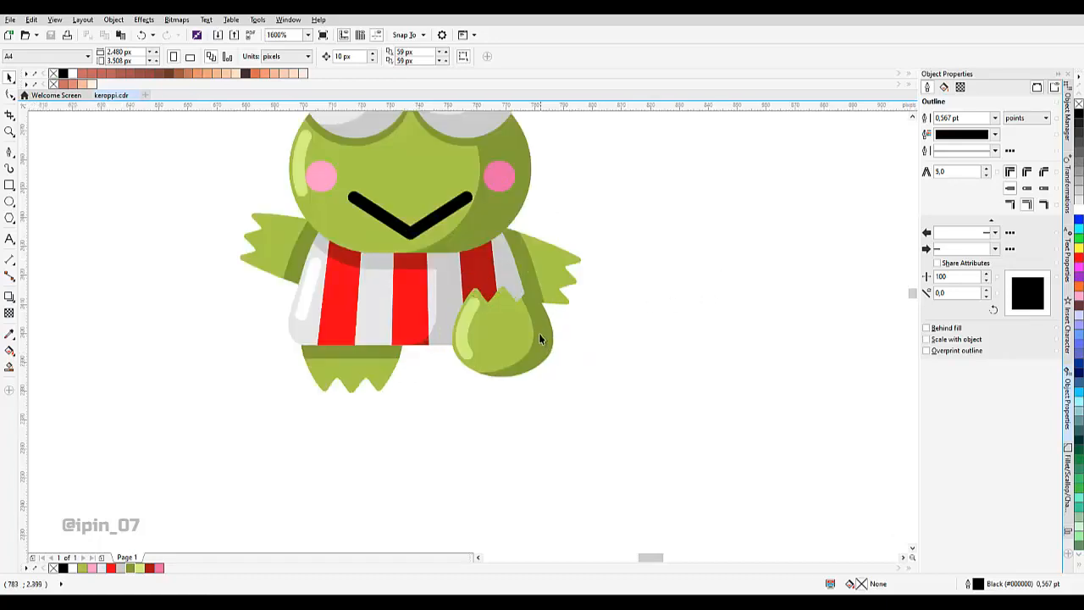
left_click_drag(517, 255, 540, 329)
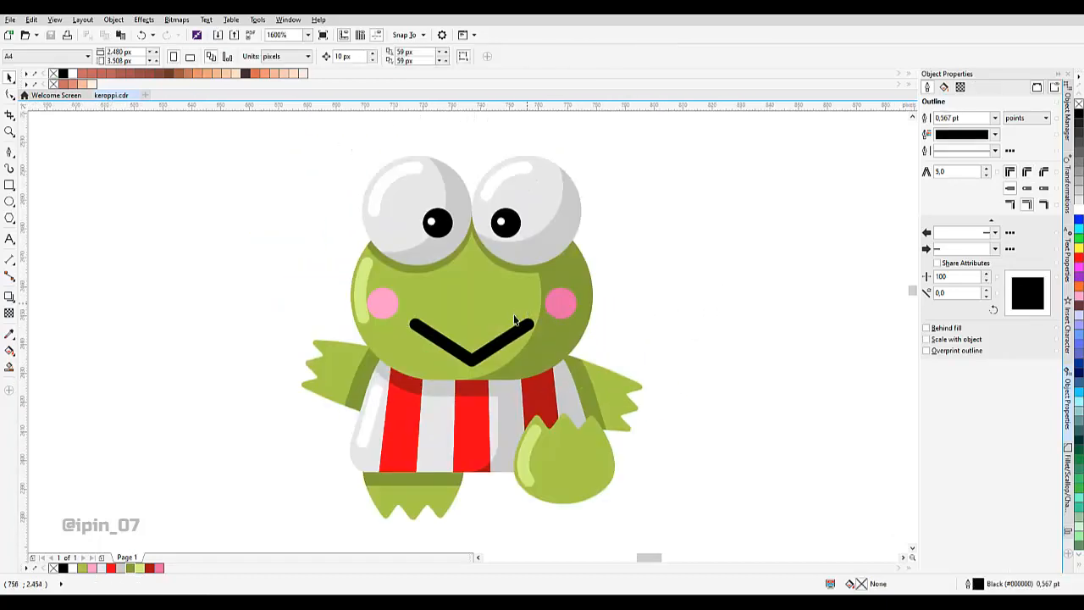
Draw a three-sided polygon about 9 by 10 px in the empty area beside the frog, rotated to 270 degrees.
scroll(459, 395, "up", 1)
left_click_drag(467, 355, 467, 303)
left_click(17, 218)
scroll(564, 242, "down", 2)
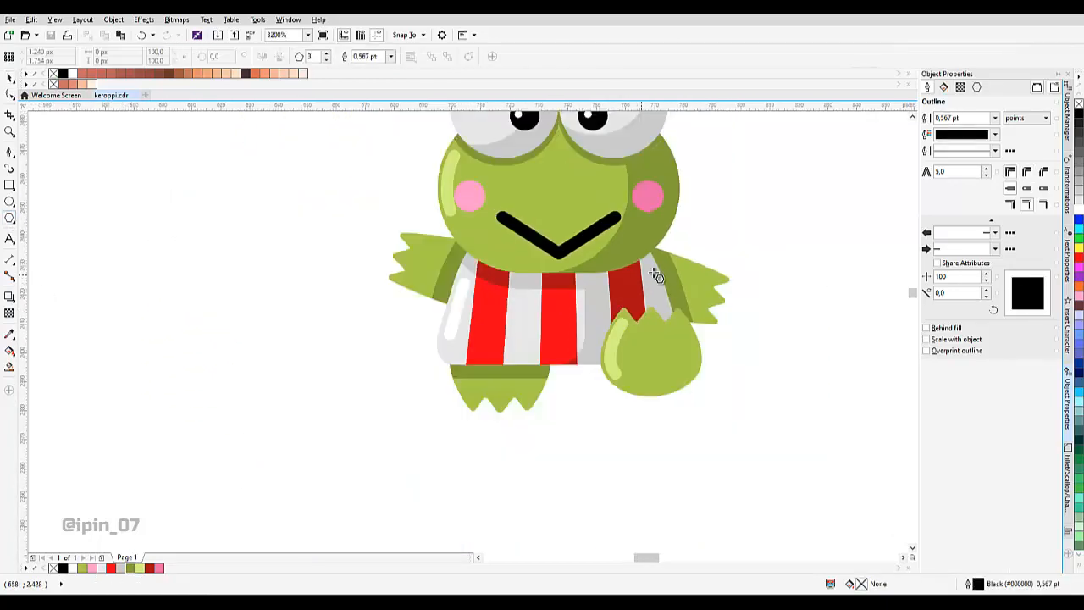
scroll(317, 276, "up", 2)
left_click_drag(322, 267, 380, 326)
key("space")
left_click(379, 304)
scroll(380, 327, "up", 1)
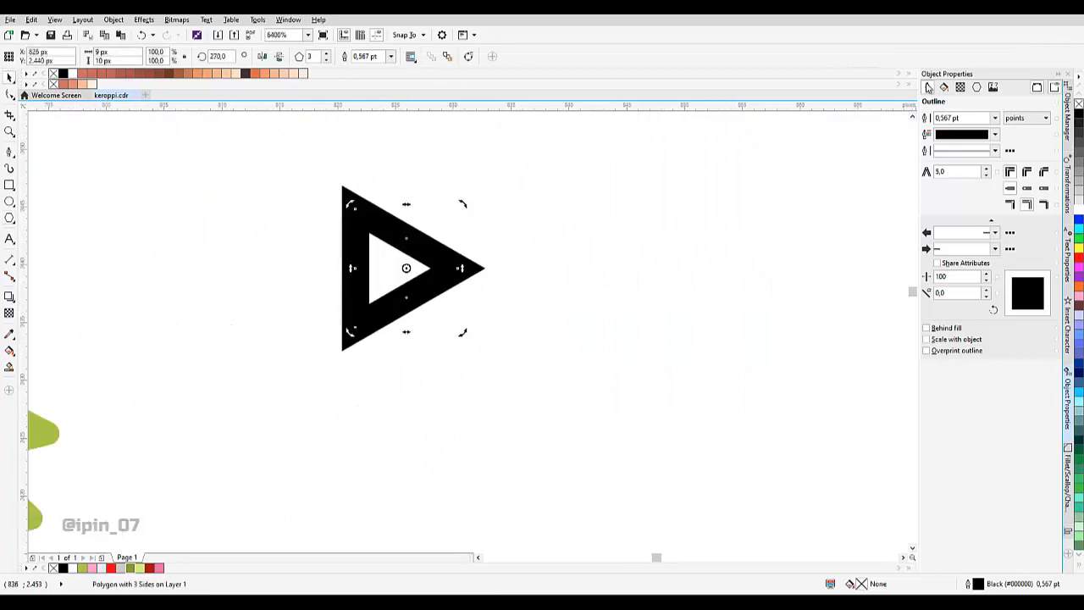
Fill the triangle with black and remove its outline.
left_click(1079, 115)
left_click(994, 118)
left_click(964, 131)
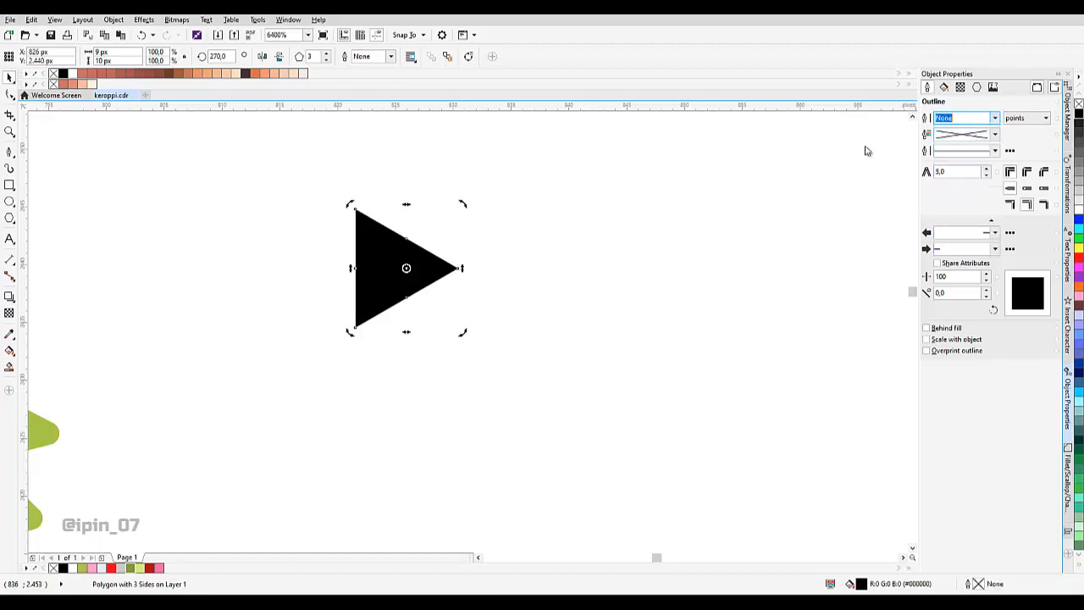
Convert the triangle to curves and delete the midpoint nodes on its sides, keeping only the three corner nodes.
left_click(548, 242)
scroll(548, 242, "down", 1)
scroll(479, 252, "up", 1)
left_click(477, 250)
left_click(144, 20)
right_click(444, 240)
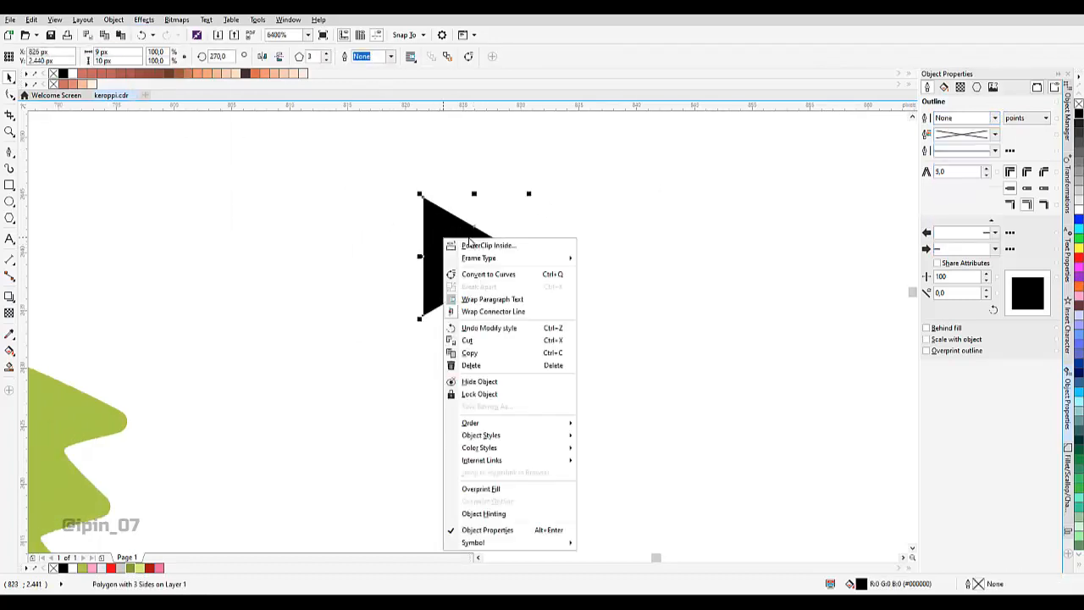
left_click(490, 275)
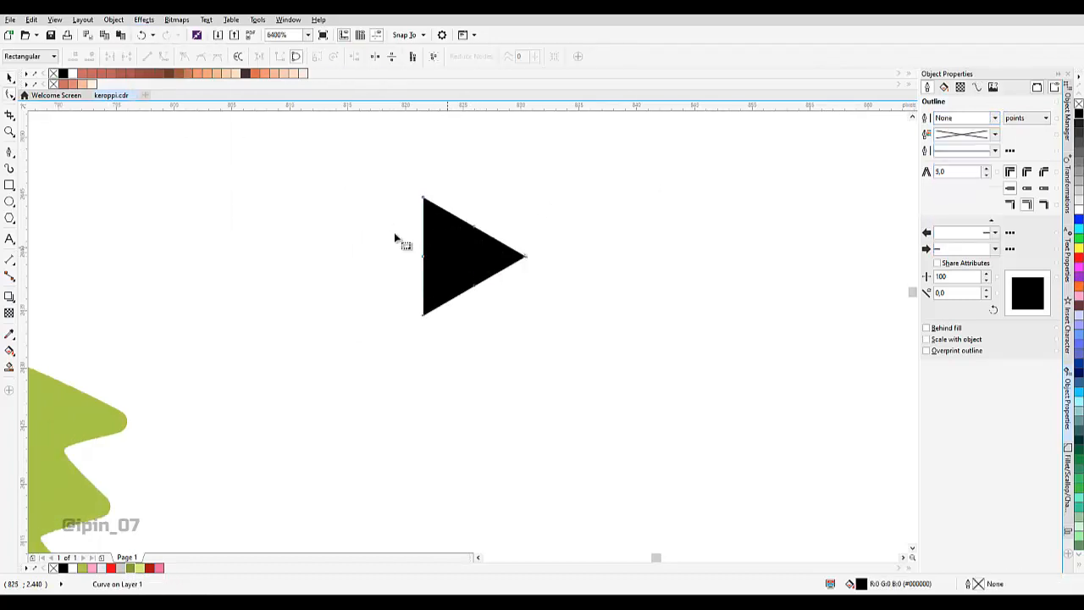
right_click(473, 288)
left_click(500, 303)
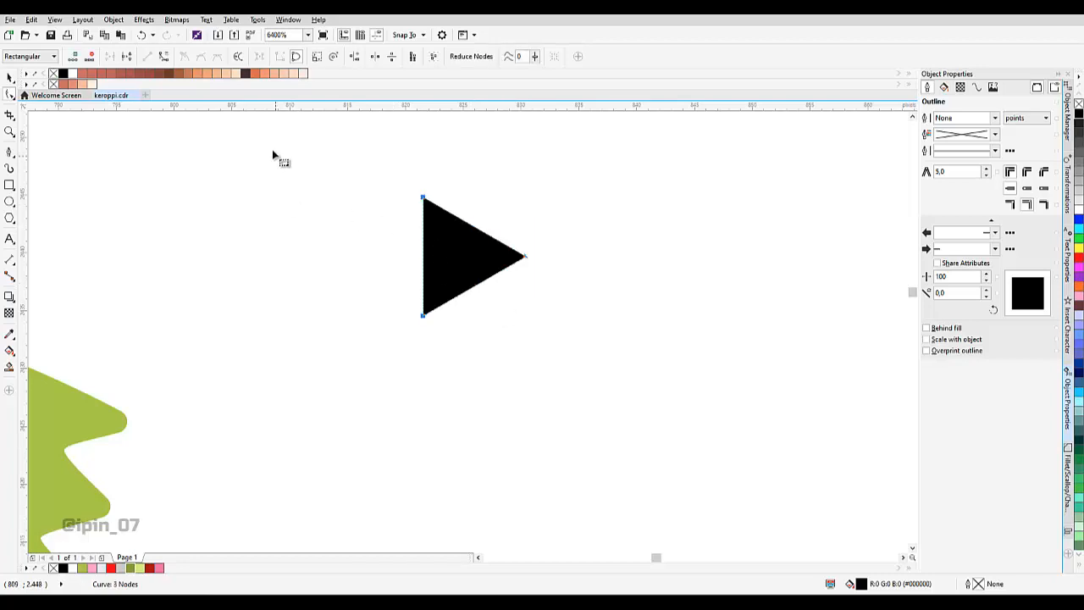
Curve the triangle's sides by smoothing its two left corner nodes, keeping the right tip pointed.
left_click(201, 56)
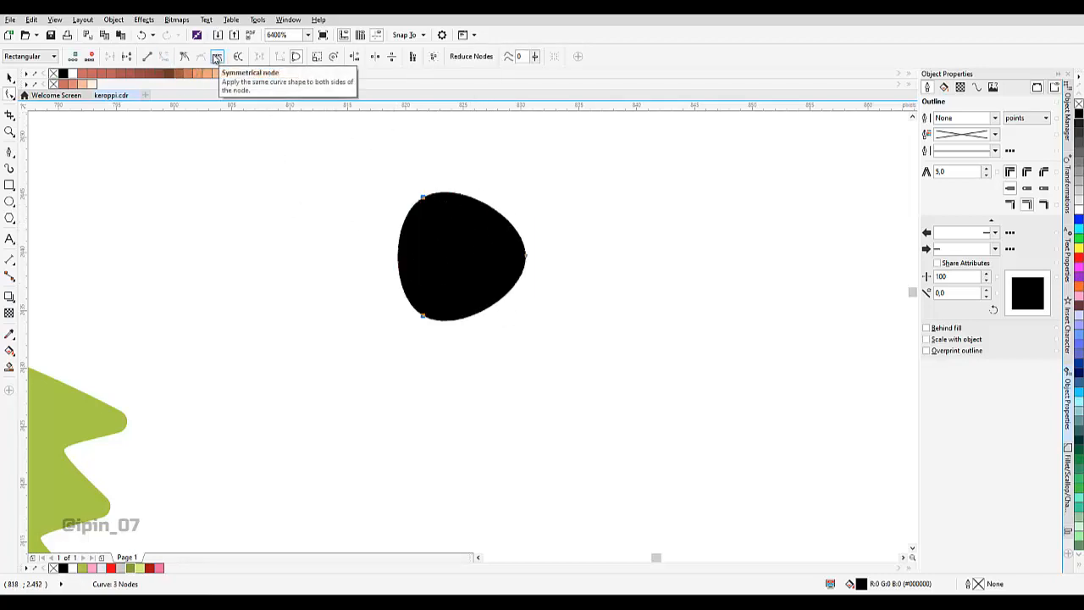
key("ctrl+z")
left_click_drag(376, 158, 490, 390)
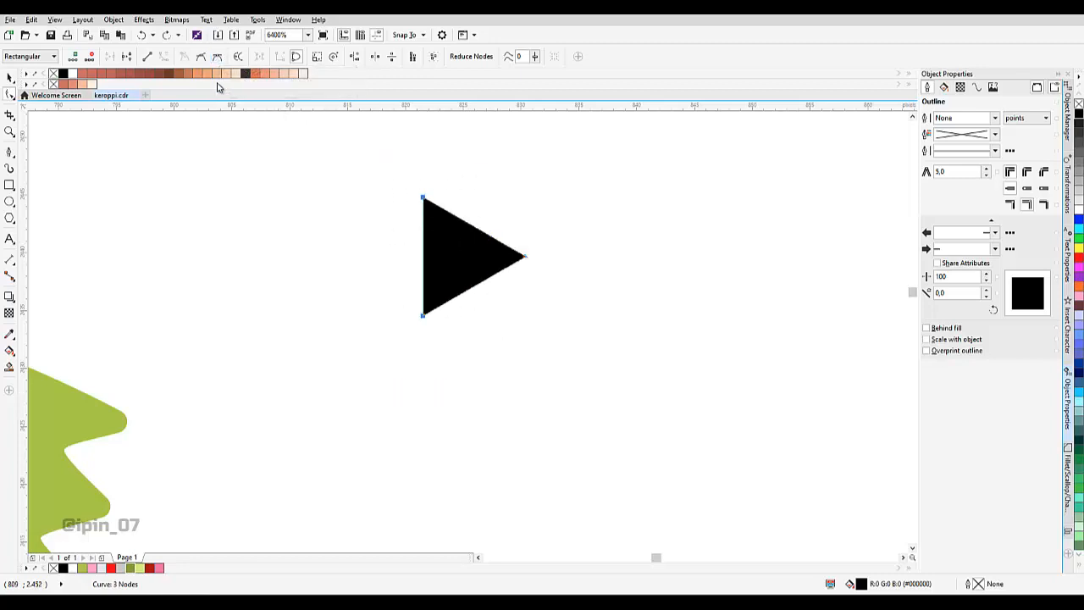
left_click(203, 58)
scroll(521, 248, "up", 1)
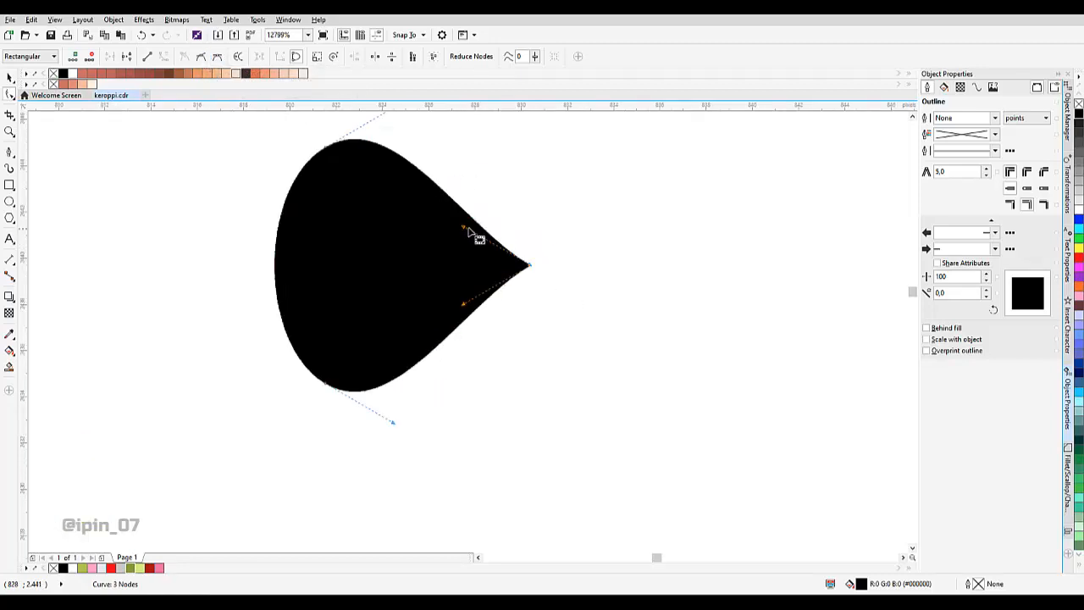
Move the two curve handles at the pointed tip outward to fill out the teardrop, about 11 by 11 px overall.
left_click_drag(472, 222, 471, 208)
left_click_drag(465, 305, 470, 323)
key("space")
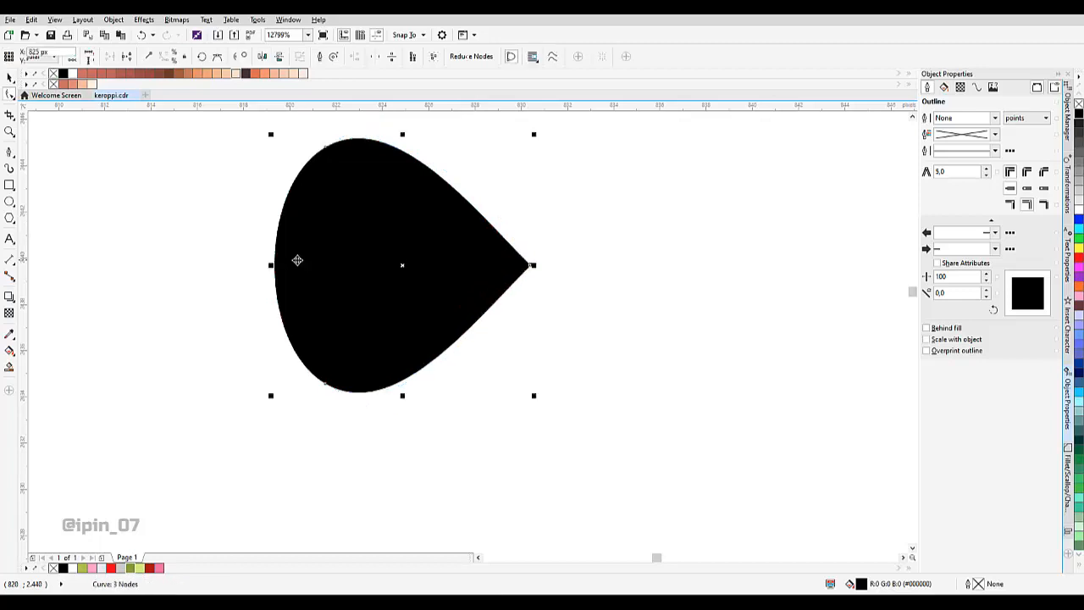
scroll(325, 261, "down", 2)
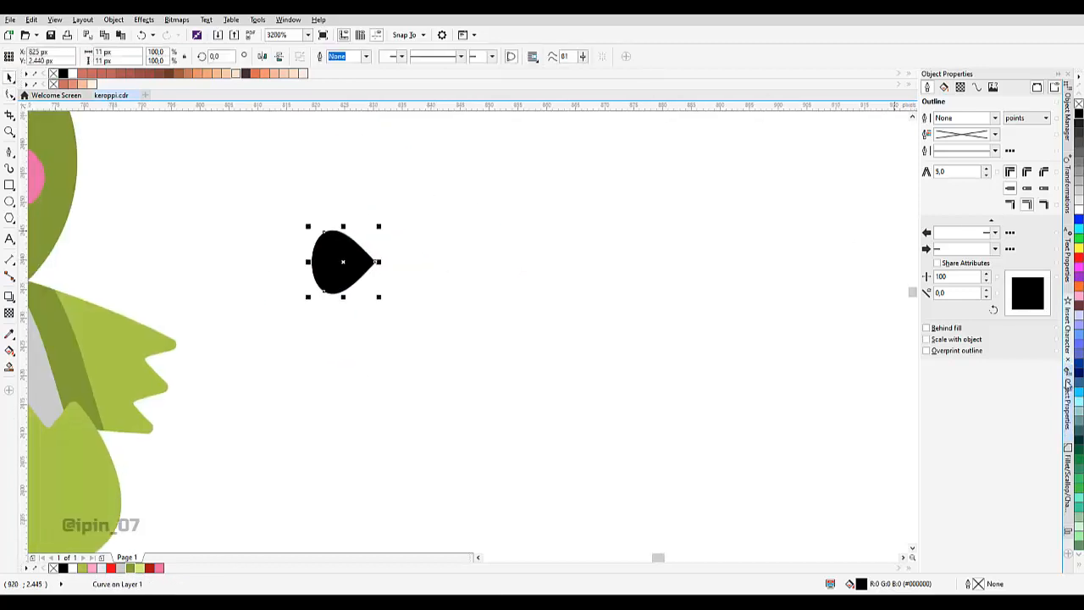
Create one horizontally mirrored copy of the teardrop on its pointed side.
key("ctrl+shift+a")
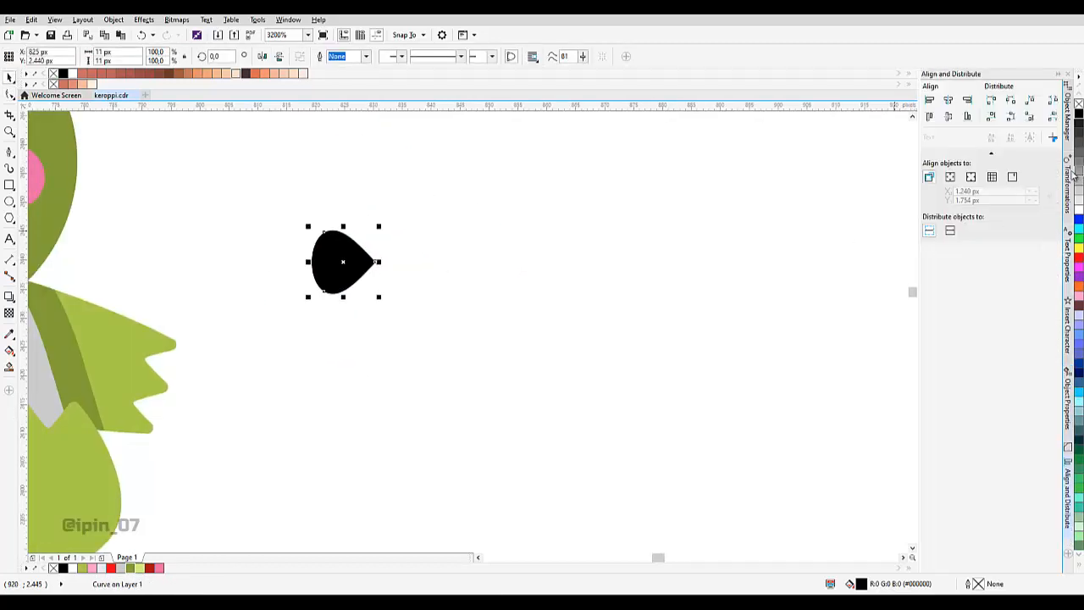
left_click(1072, 176)
left_click(1024, 211)
scroll(308, 269, "up", 2)
Position the two teardrops tip to tip with a slight overlap and join them into one bow tie about 23 by 11 px.
left_click_drag(672, 258, 718, 295)
left_click(407, 263, "shift")
scroll(421, 269, "down", 2)
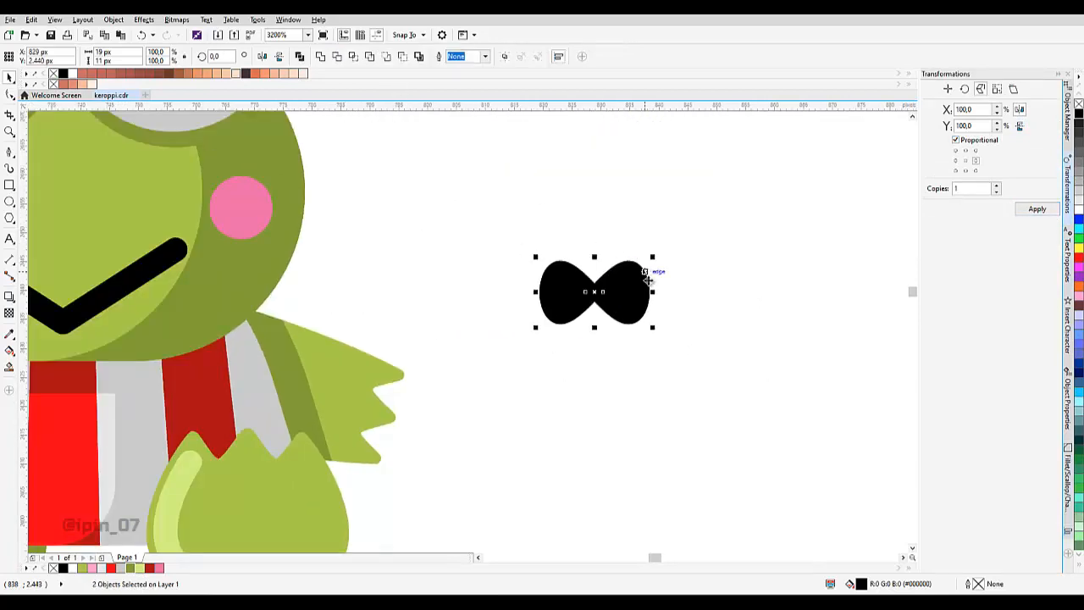
left_click_drag(652, 292, 658, 293)
scroll(381, 258, "down", 2)
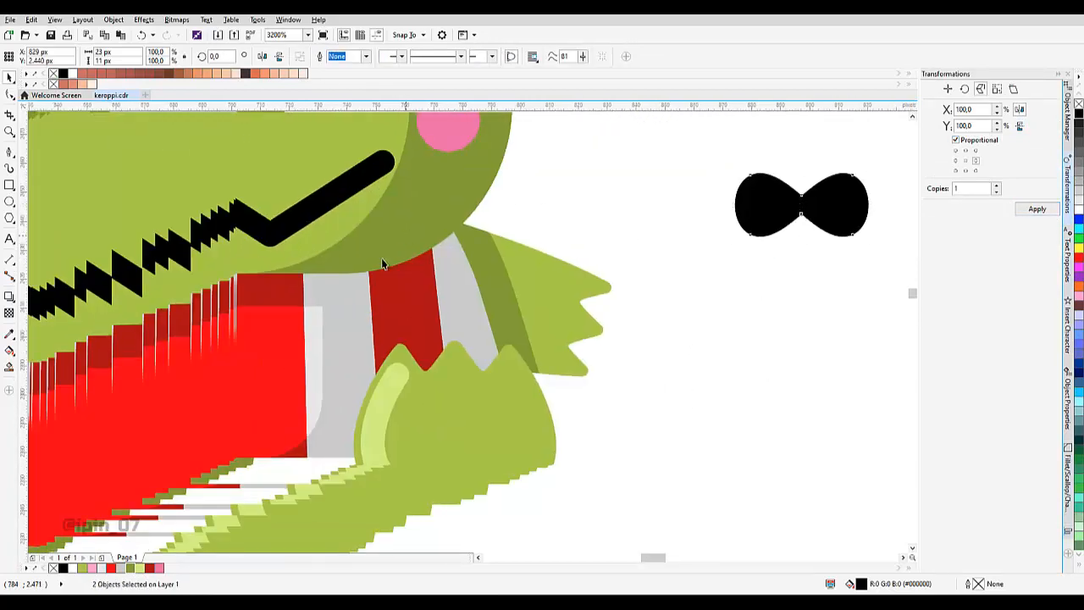
Move the bow tie onto the frog's striped shirt, beneath the centre of the mouth.
scroll(514, 320, "up", 2)
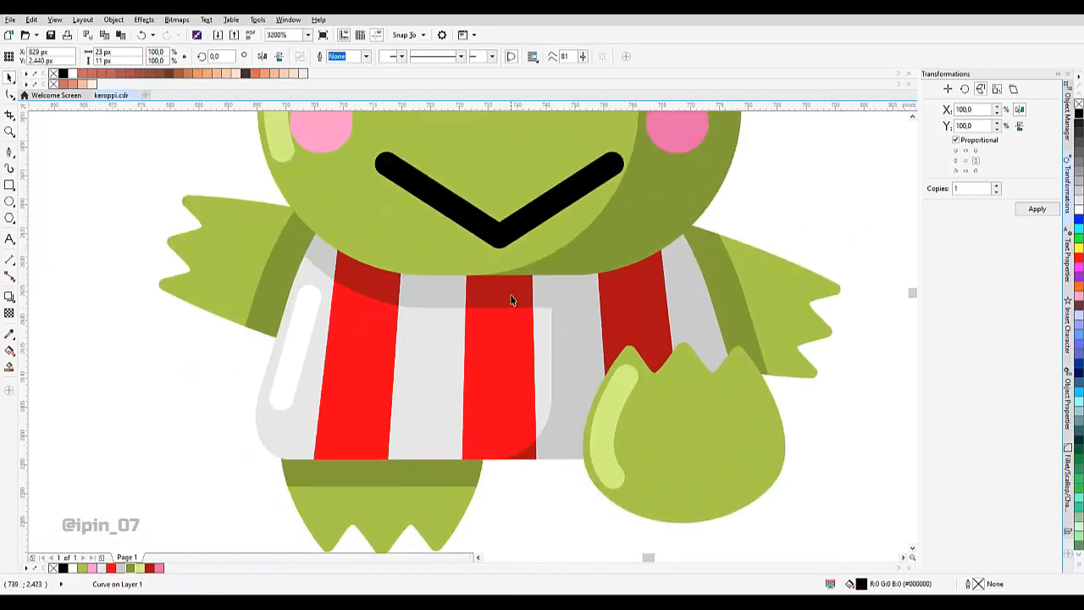
left_click(511, 300, "shift")
scroll(512, 300, "down", 1)
left_click(751, 280)
left_click_drag(757, 258, 500, 317)
scroll(503, 315, "up", 1)
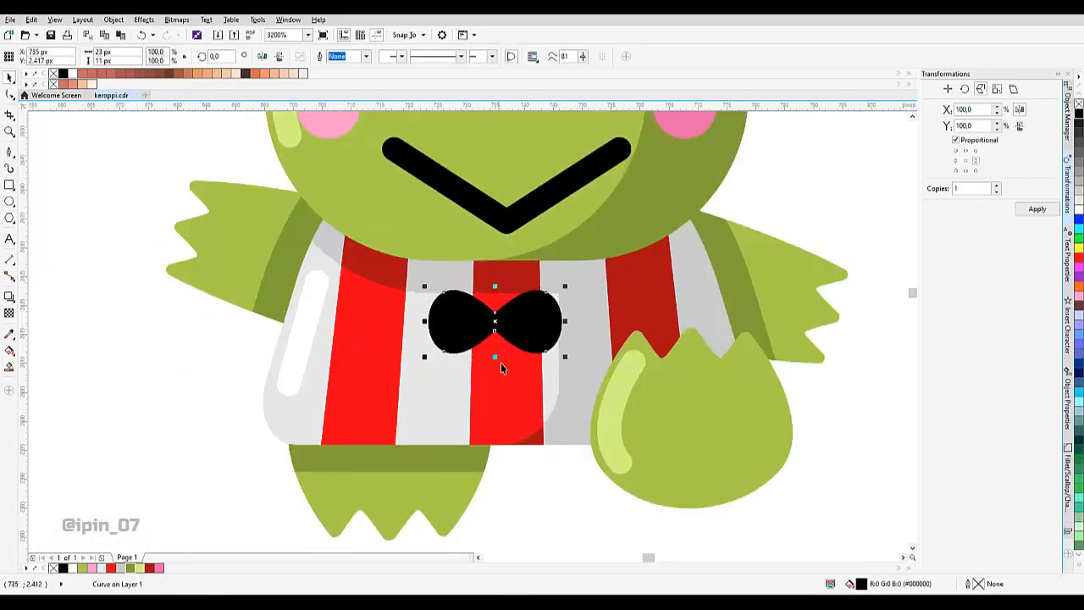
Try to centre the bow tie horizontally on the shirt shape behind it, and undo the alignment.
left_click(501, 365, "shift")
scroll(522, 212, "down", 1)
left_click(1068, 531)
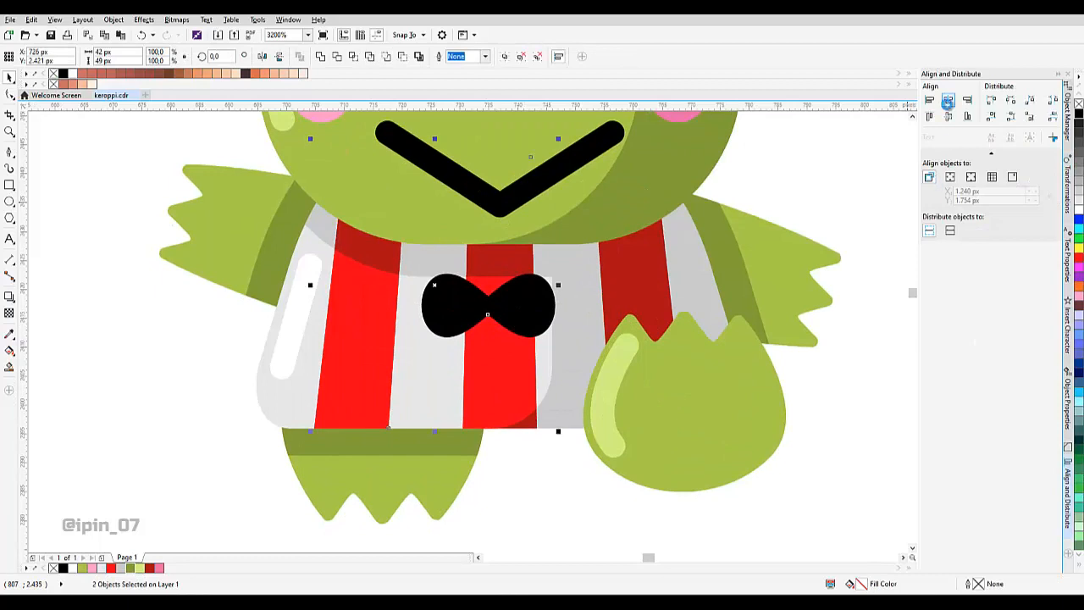
left_click(948, 100)
scroll(469, 320, "down", 1)
left_click(702, 203)
left_click(483, 316)
scroll(478, 318, "up", 1)
key("ctrl+z")
left_click(513, 301)
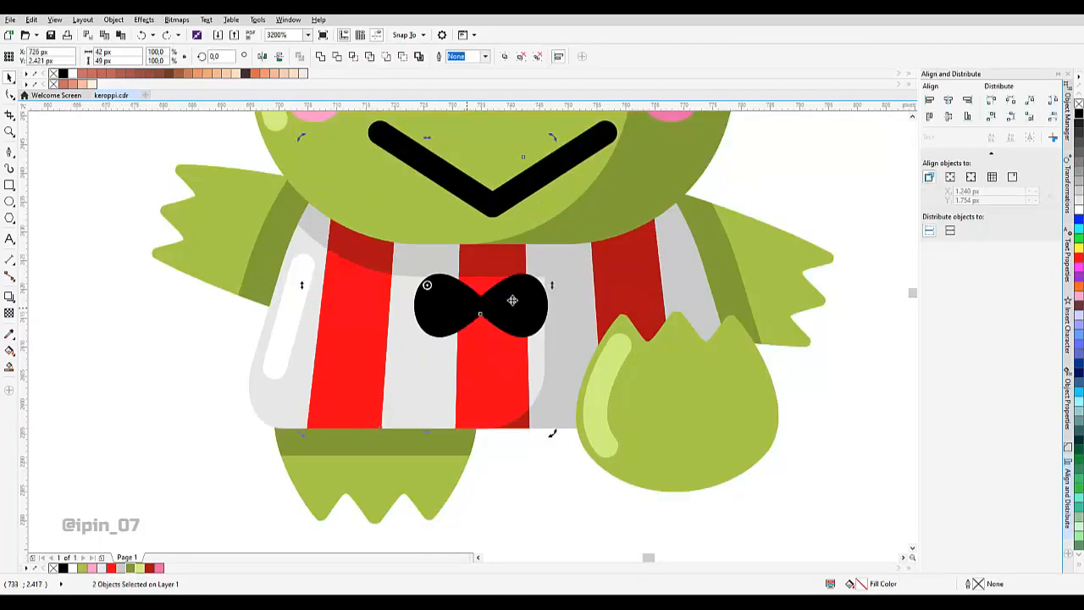
scroll(512, 300, "up", 1)
key("Escape")
Align the bow tie horizontally with the centre of the mouth.
left_click(537, 331)
left_click(501, 232, "shift")
left_click(948, 101)
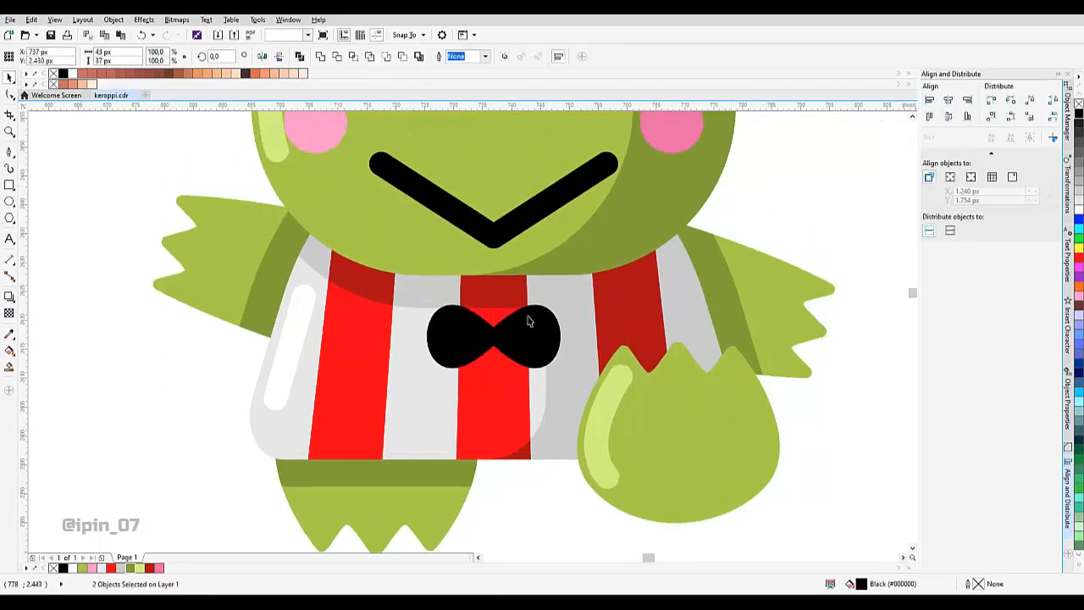
Move the bow tie slightly up to just below the chin and save the drawing.
left_click(513, 320)
scroll(517, 326, "down", 2)
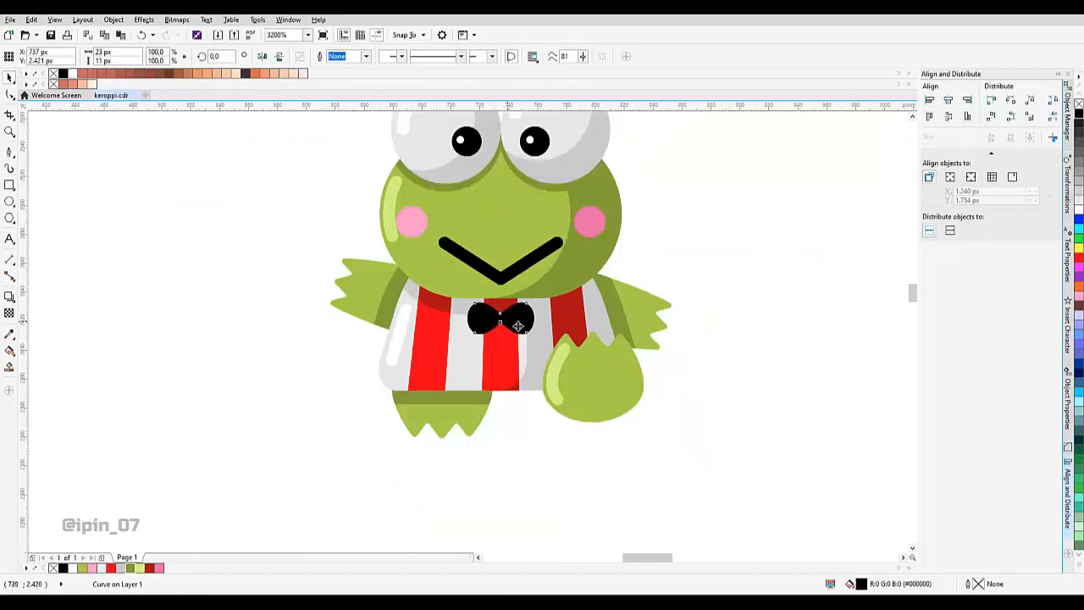
scroll(517, 327, "down", 1)
key("Escape")
scroll(542, 326, "up", 1)
key("ctrl+s")
scroll(483, 317, "down", 1)
scroll(480, 317, "up", 2)
Select the bow tie, mouth and both pupils and fill them with dark grey #1A1A1A.
left_click(481, 324)
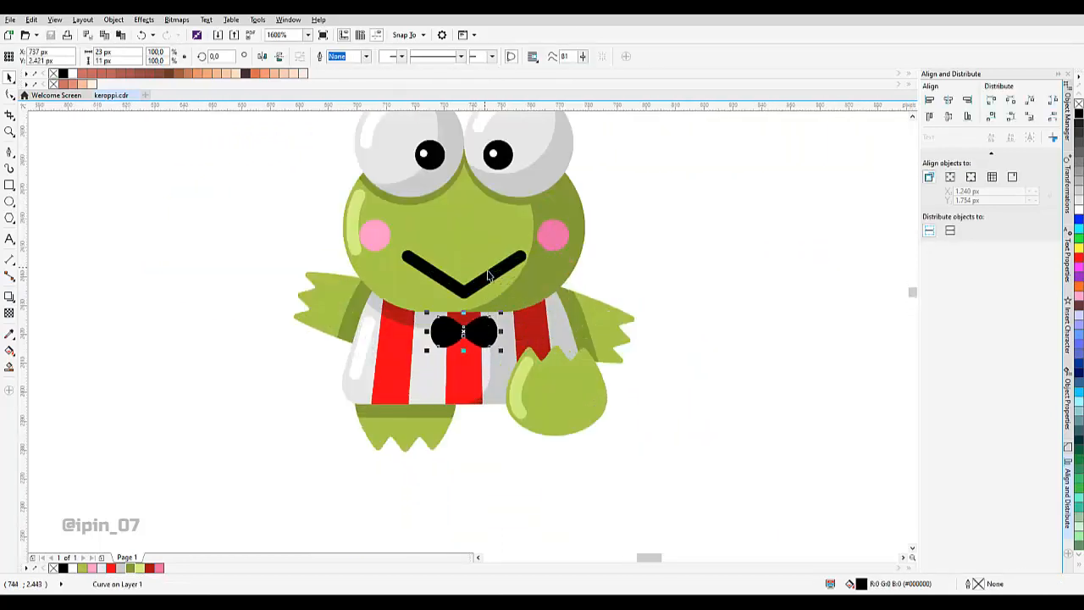
left_click(489, 275)
scroll(414, 241, "up", 1)
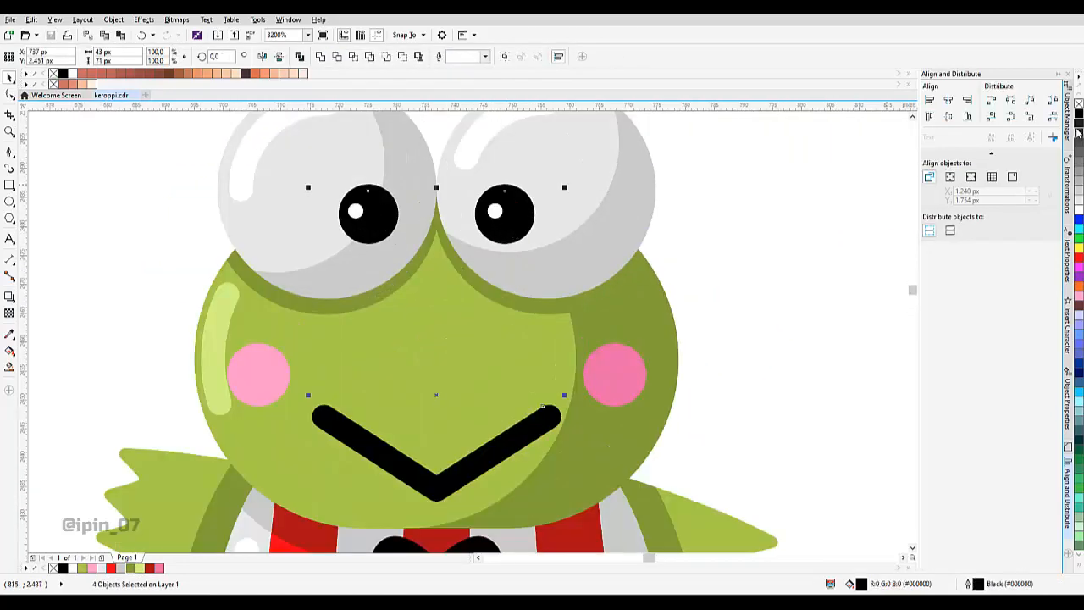
scroll(596, 305, "down", 1)
left_click(672, 283)
scroll(573, 264, "up", 2)
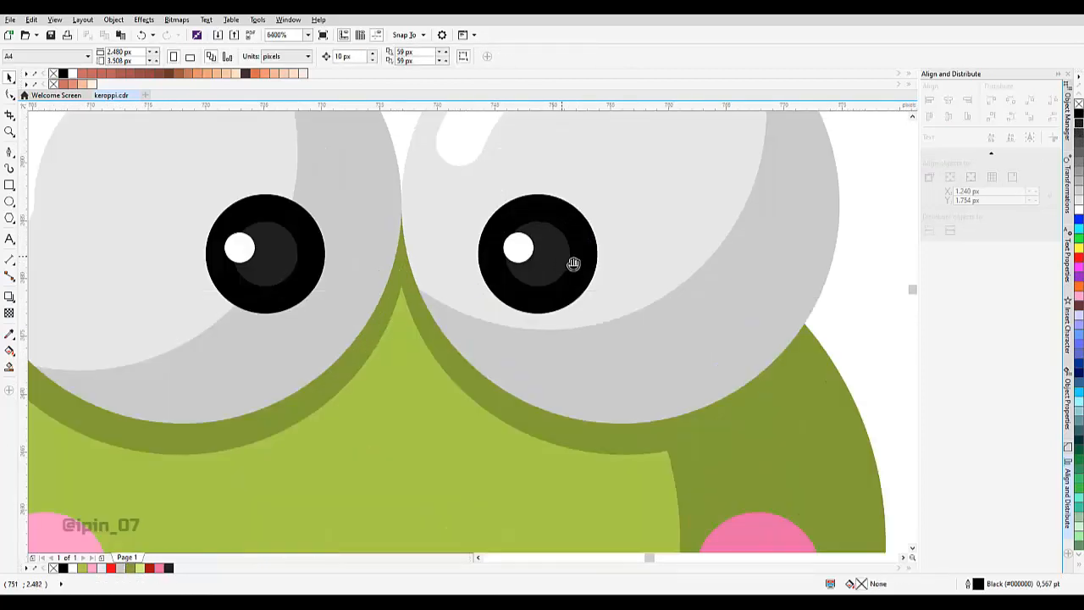
Change the outline colour of both pupils from black to the same dark grey as their fill.
left_click_drag(574, 264, 634, 296)
left_click(632, 294)
left_click(368, 271, "shift")
right_click(1079, 125)
scroll(457, 296, "down", 2)
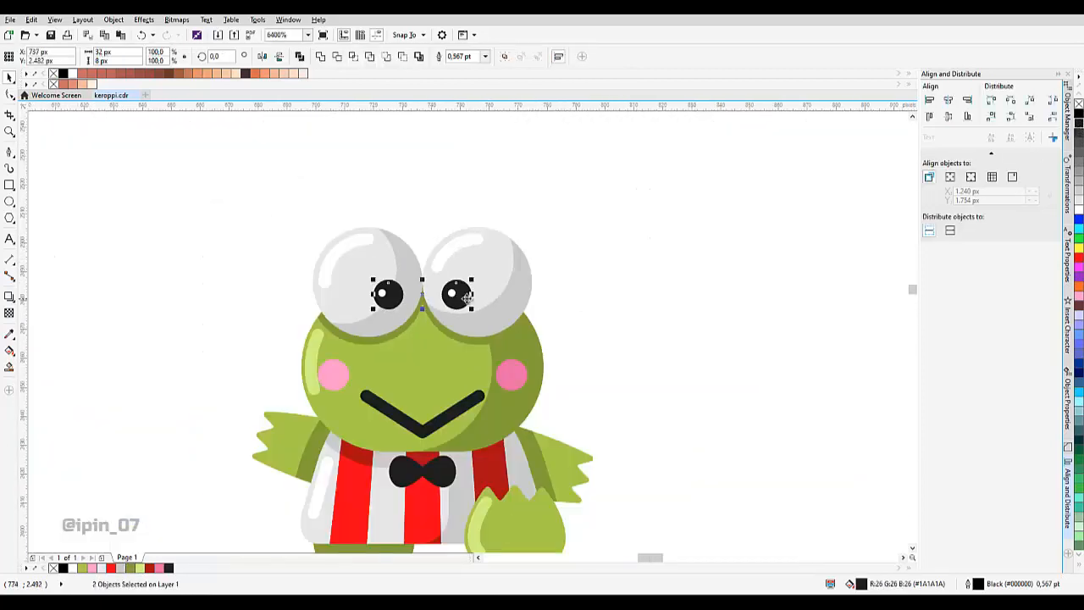
Select every part of the frog and group them into one object.
key("Escape")
left_click_drag(467, 369, 498, 284)
left_click_drag(375, 280, 566, 379)
left_click_drag(327, 180, 550, 400)
scroll(550, 404, "down", 2)
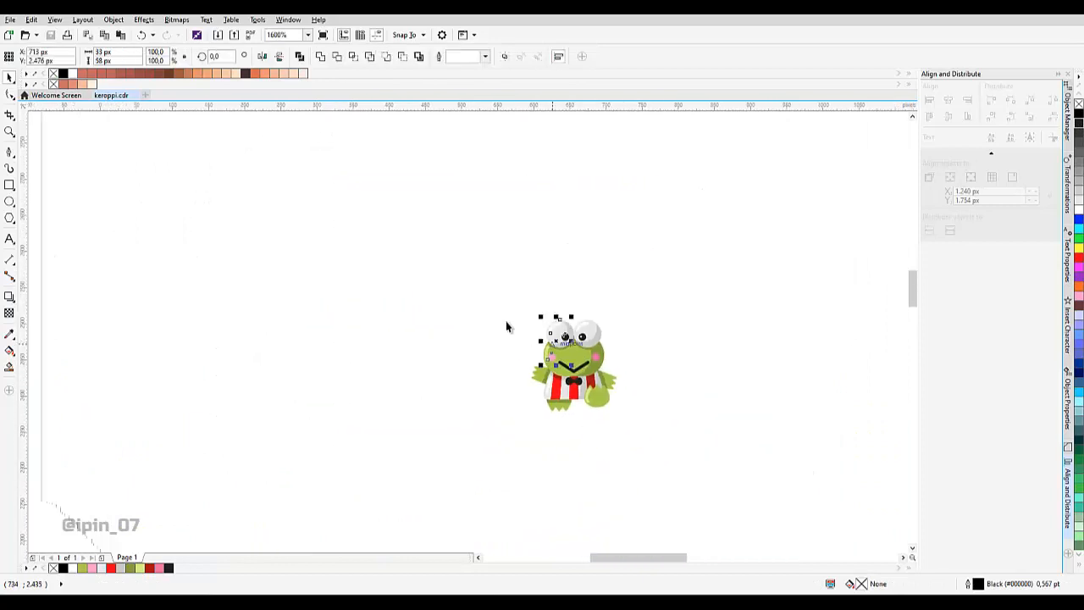
left_click_drag(499, 295, 717, 484)
key("ctrl+g")
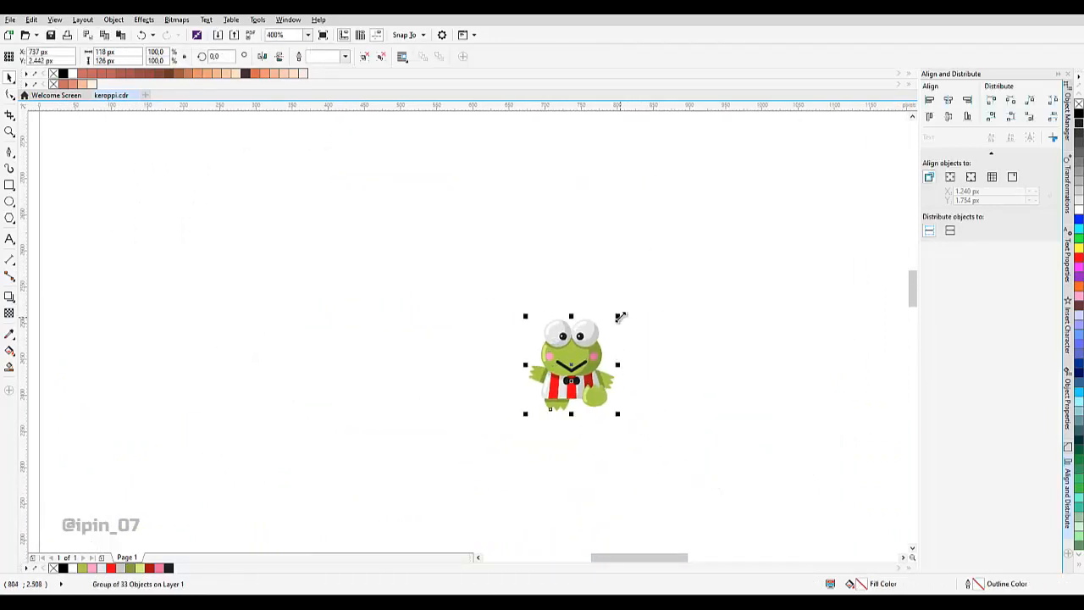